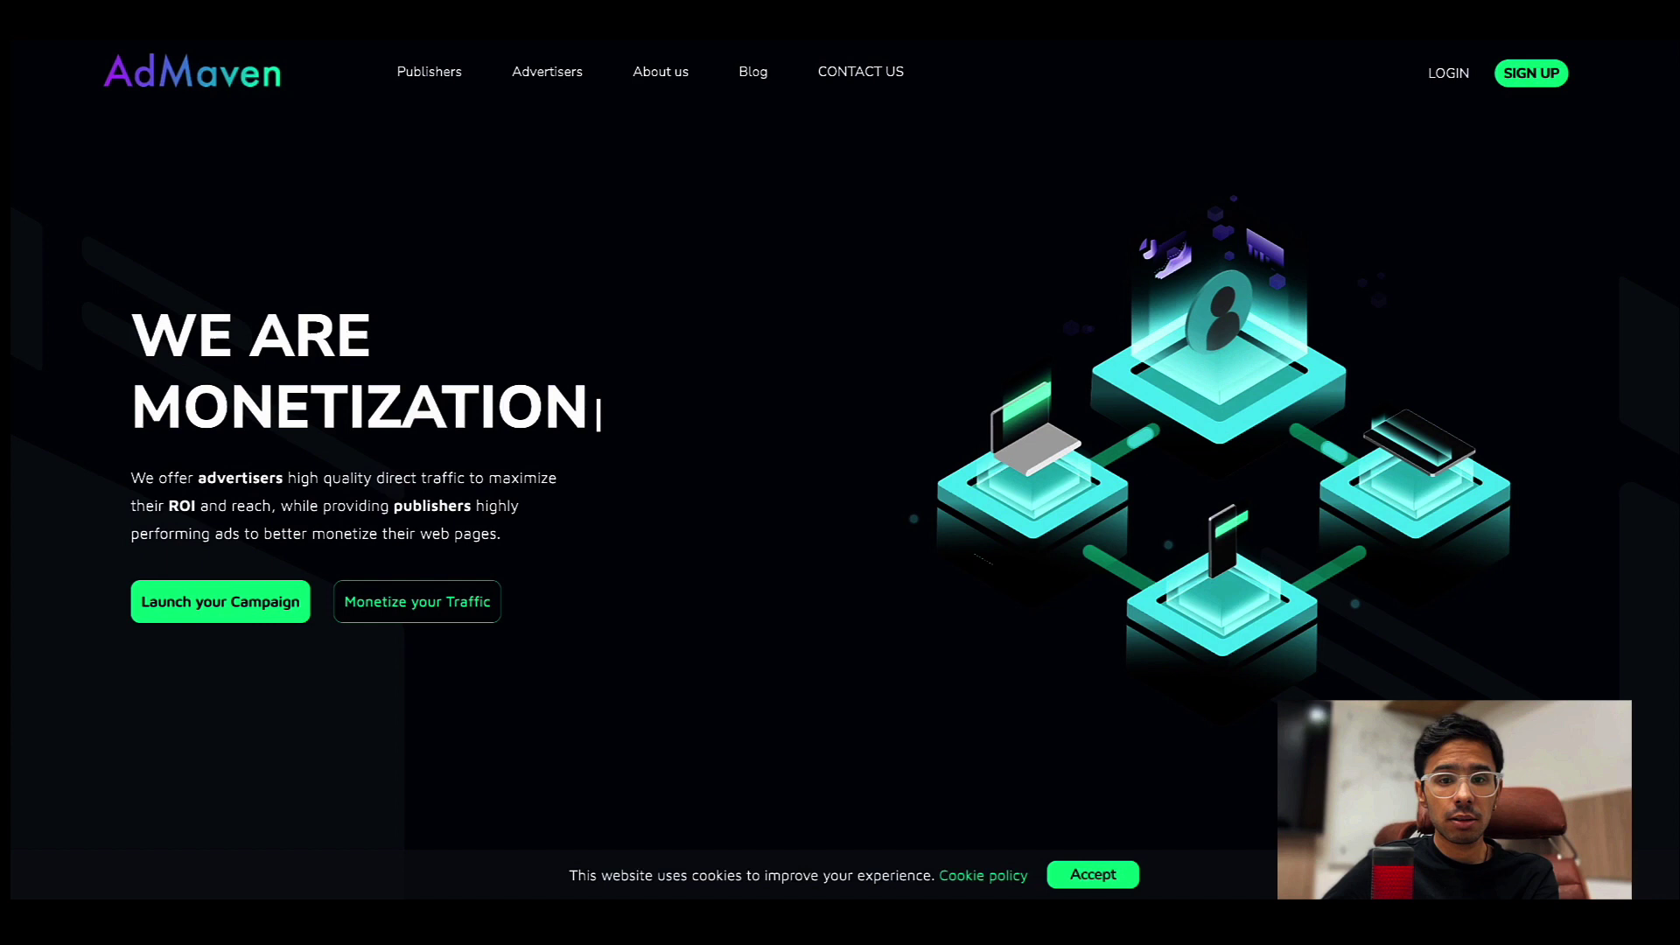
Step: Open adsempire.com in a new browser tab next to AdMaven
mouse_move(1531, 73)
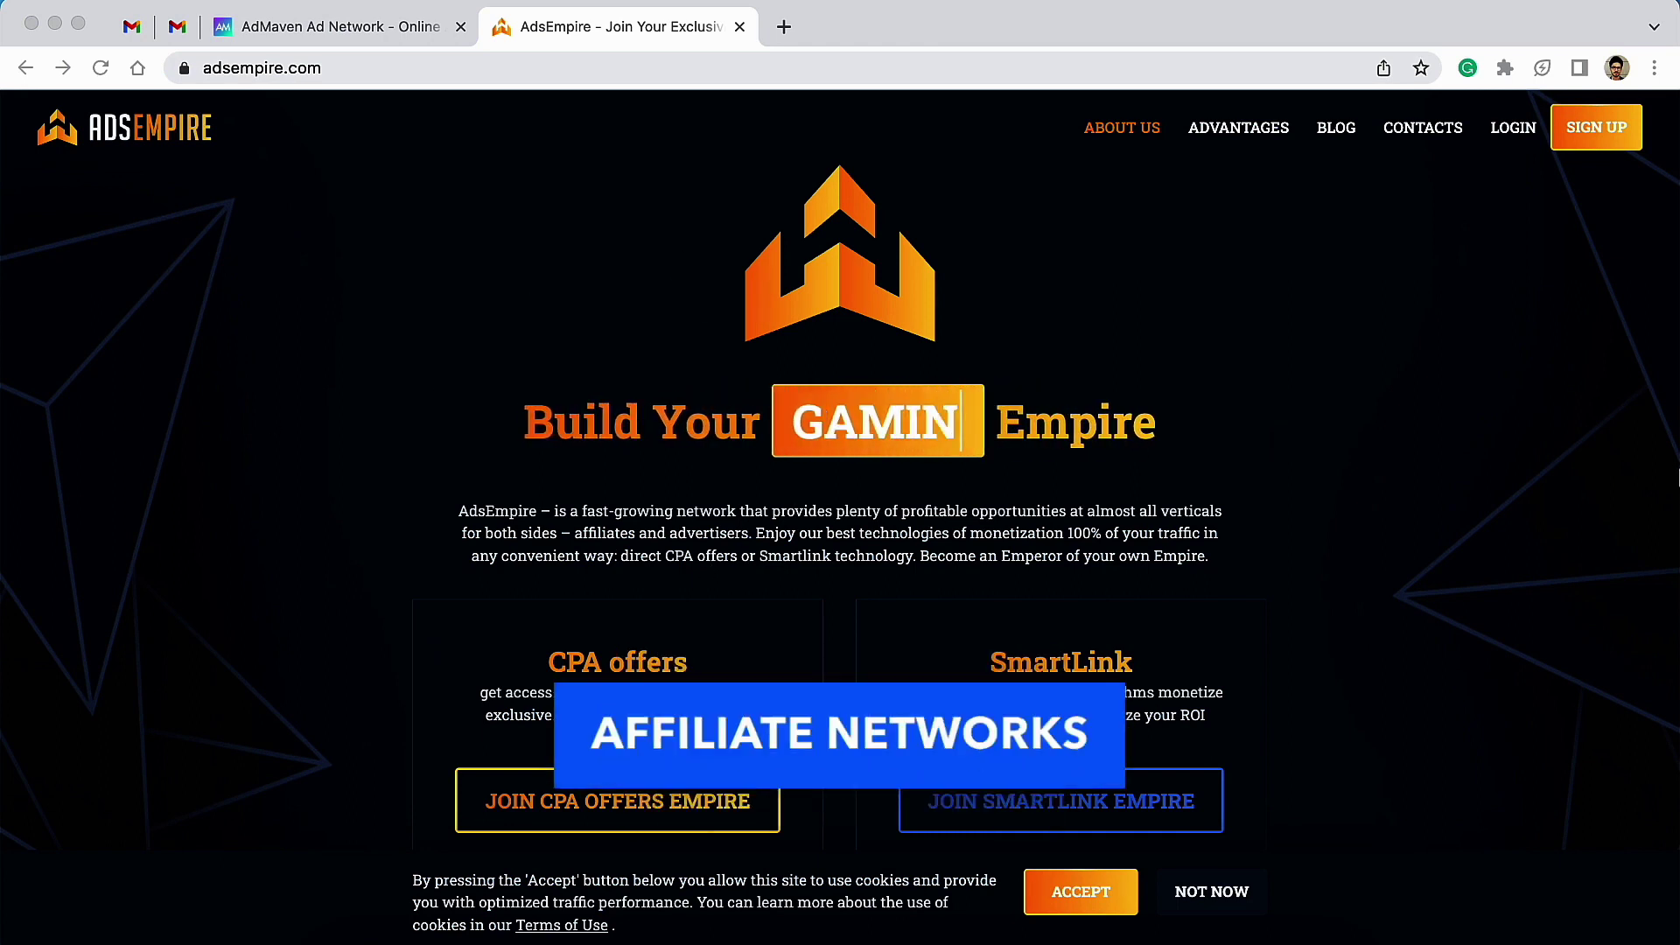
Step: Accept the AdsEmpire cookie notice and expand the first dating offer's full description
click(1080, 891)
click(1081, 891)
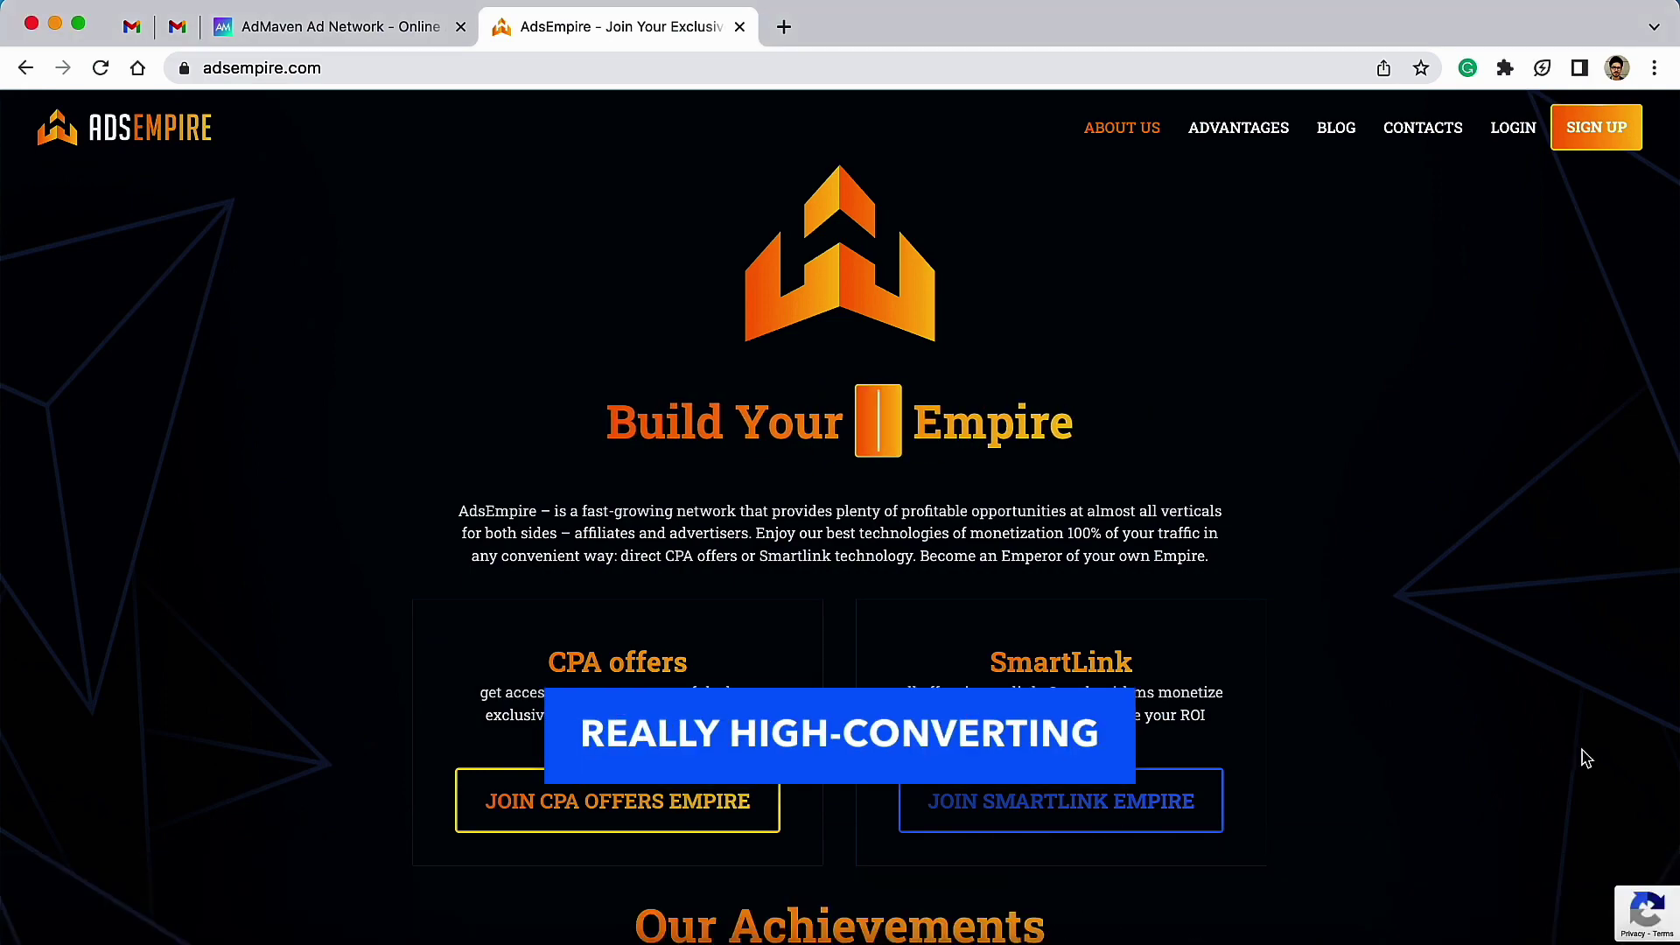
scroll(780, 412, down, 5)
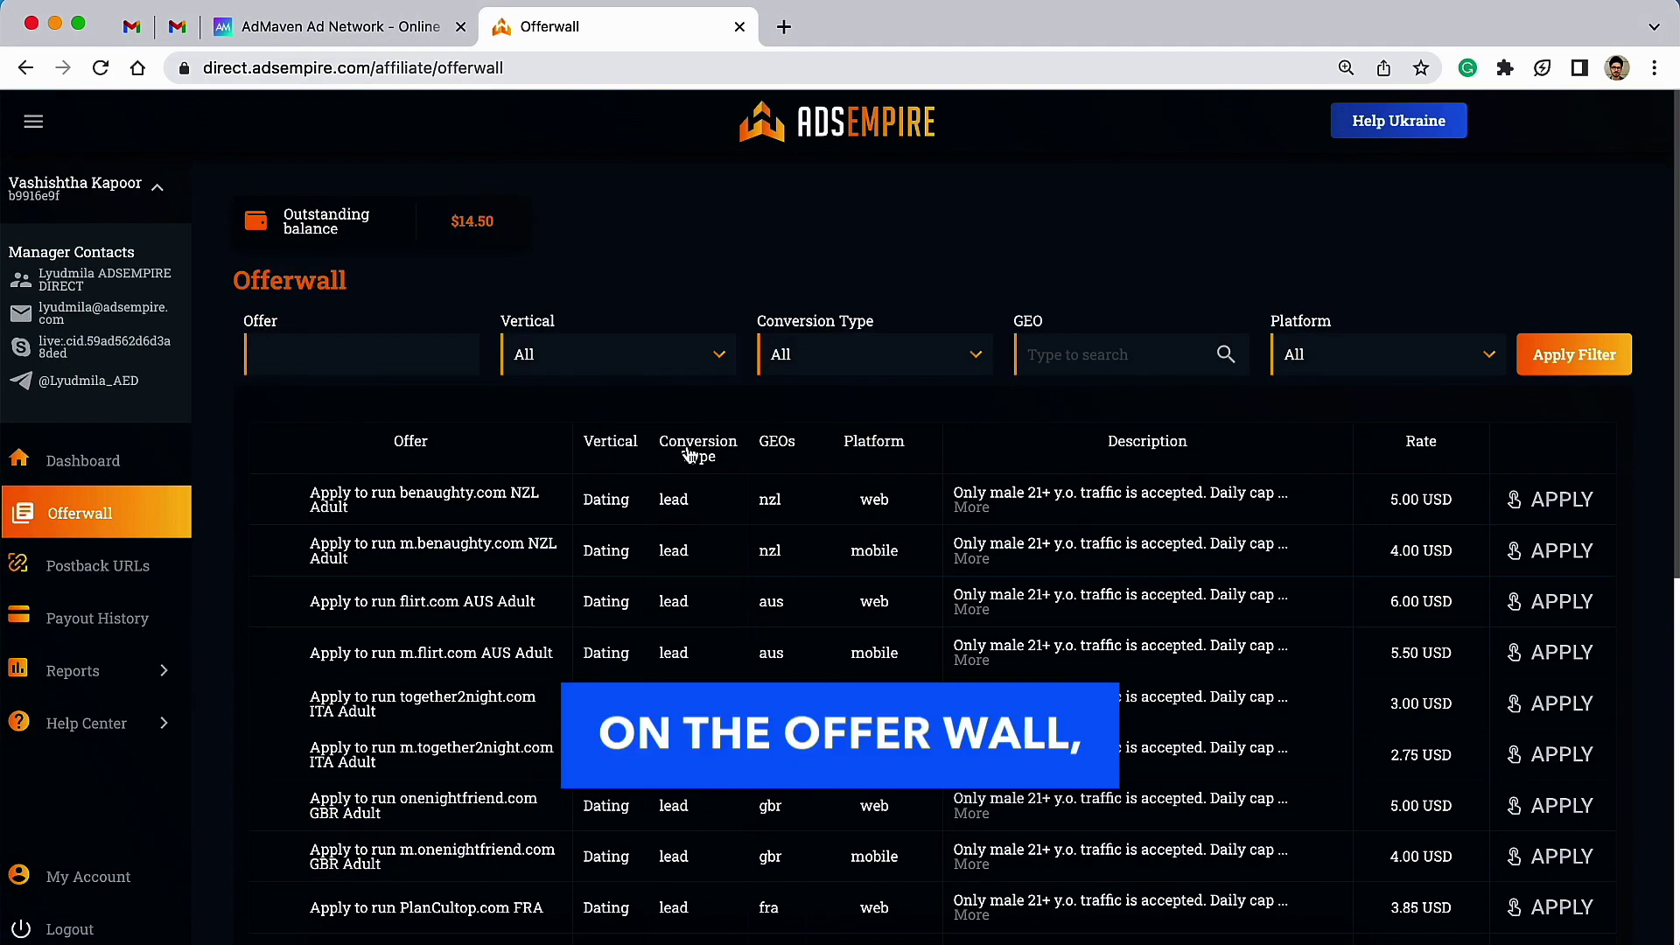
scroll(687, 453, down, 5)
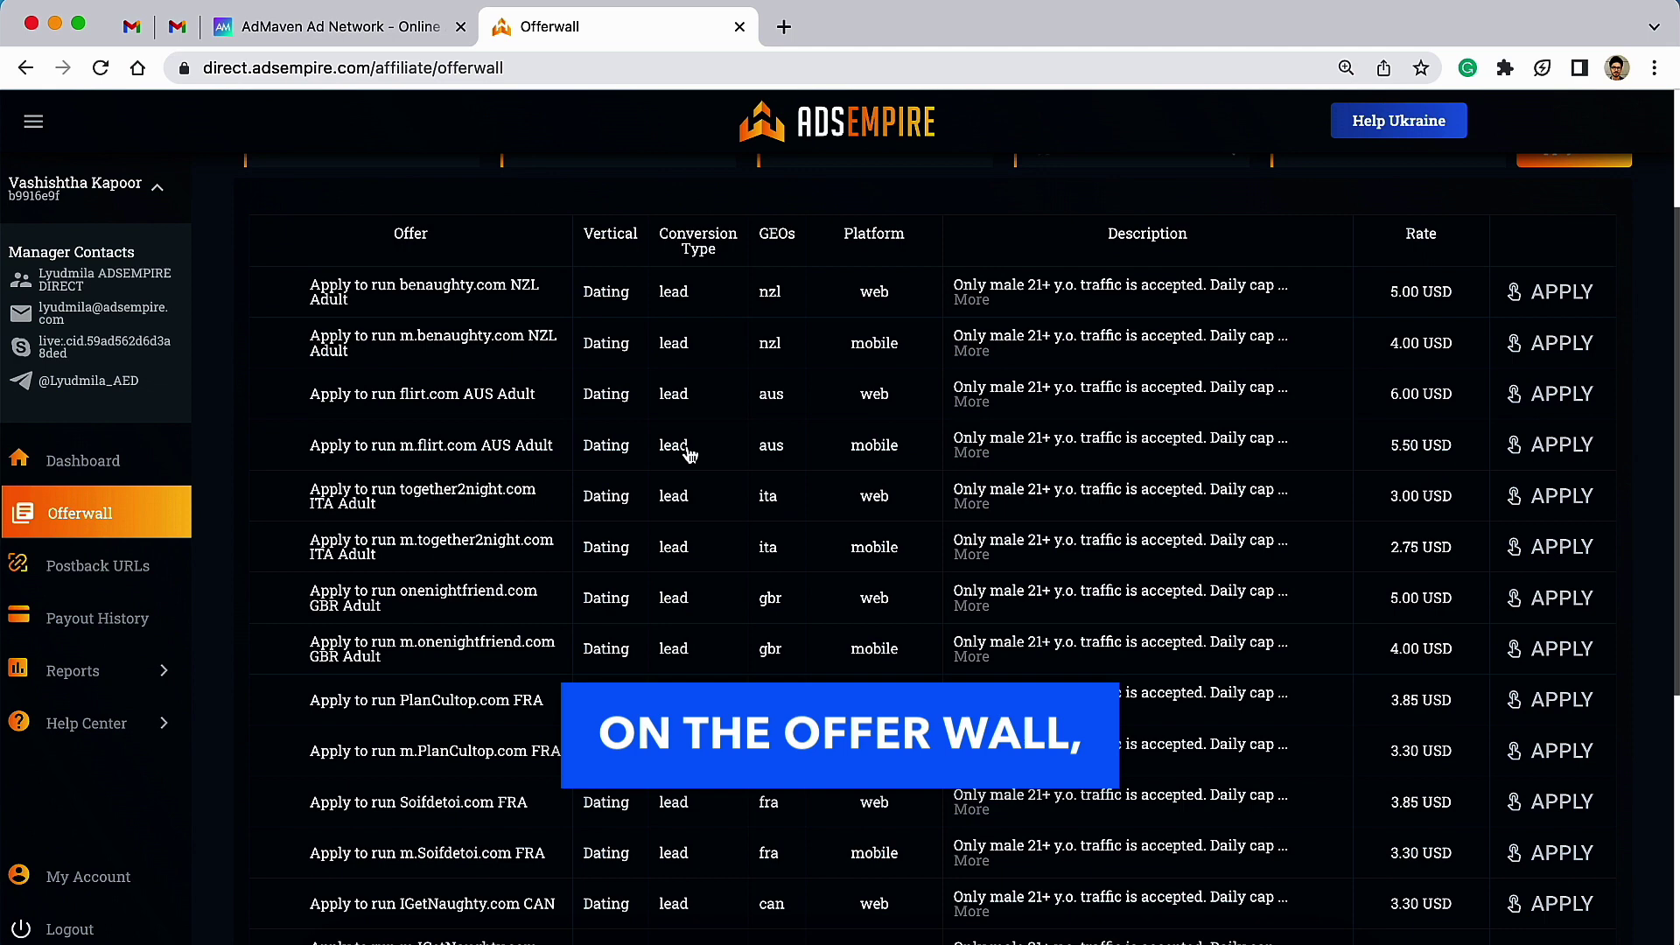
scroll(1440, 206, up, 1)
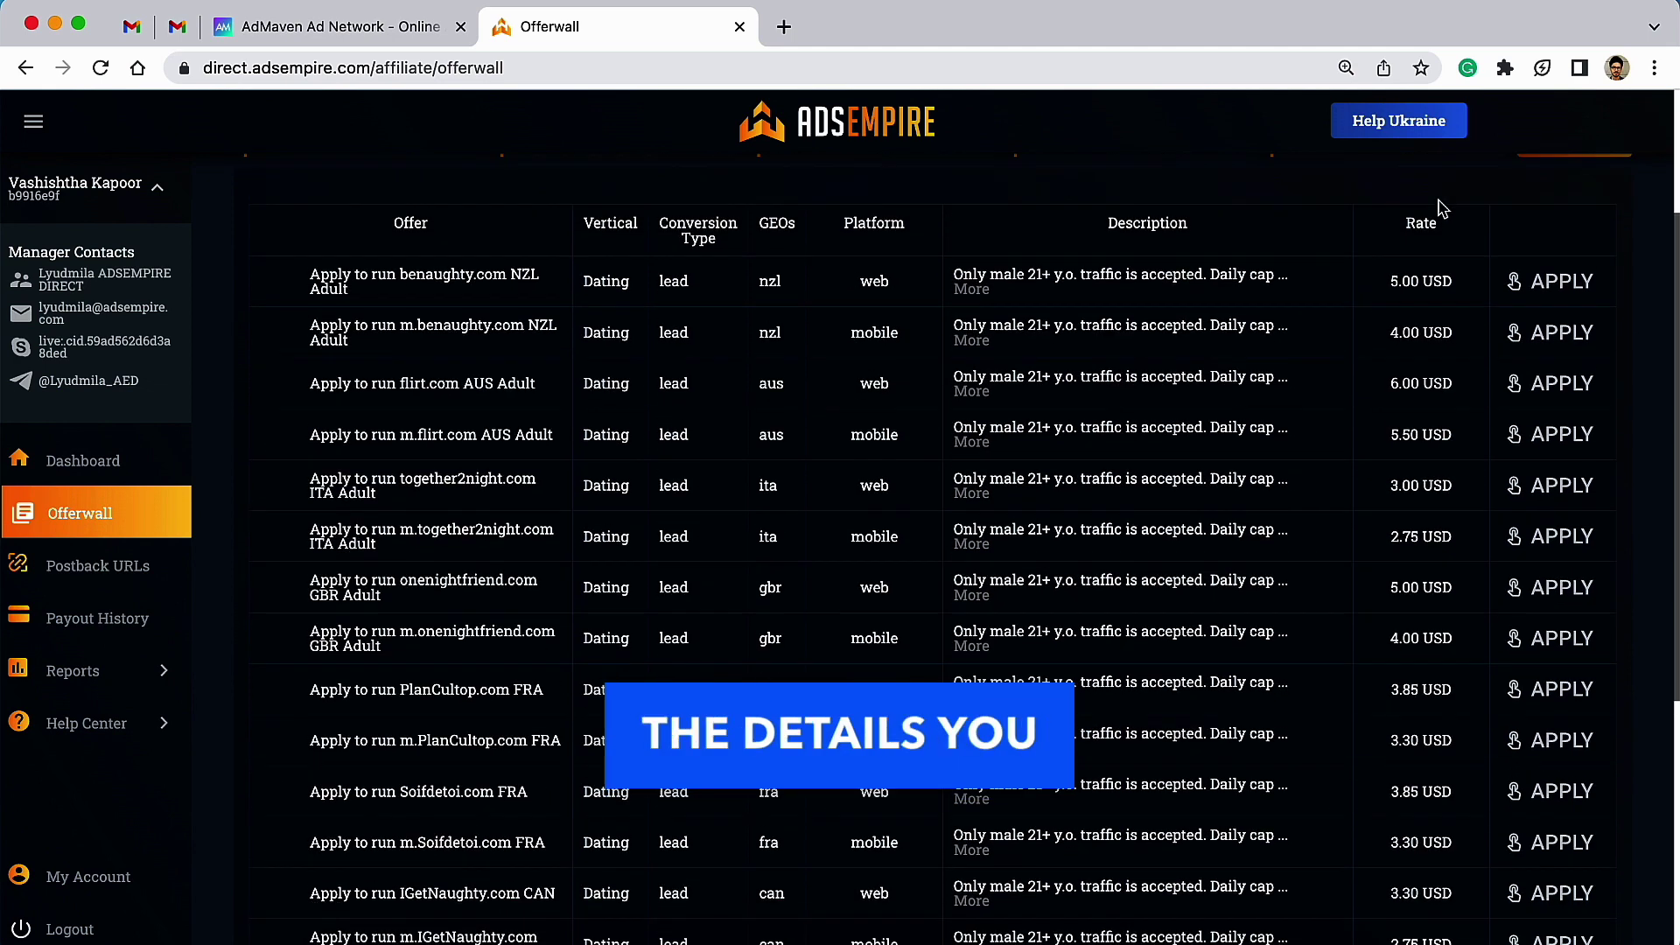
click(965, 298)
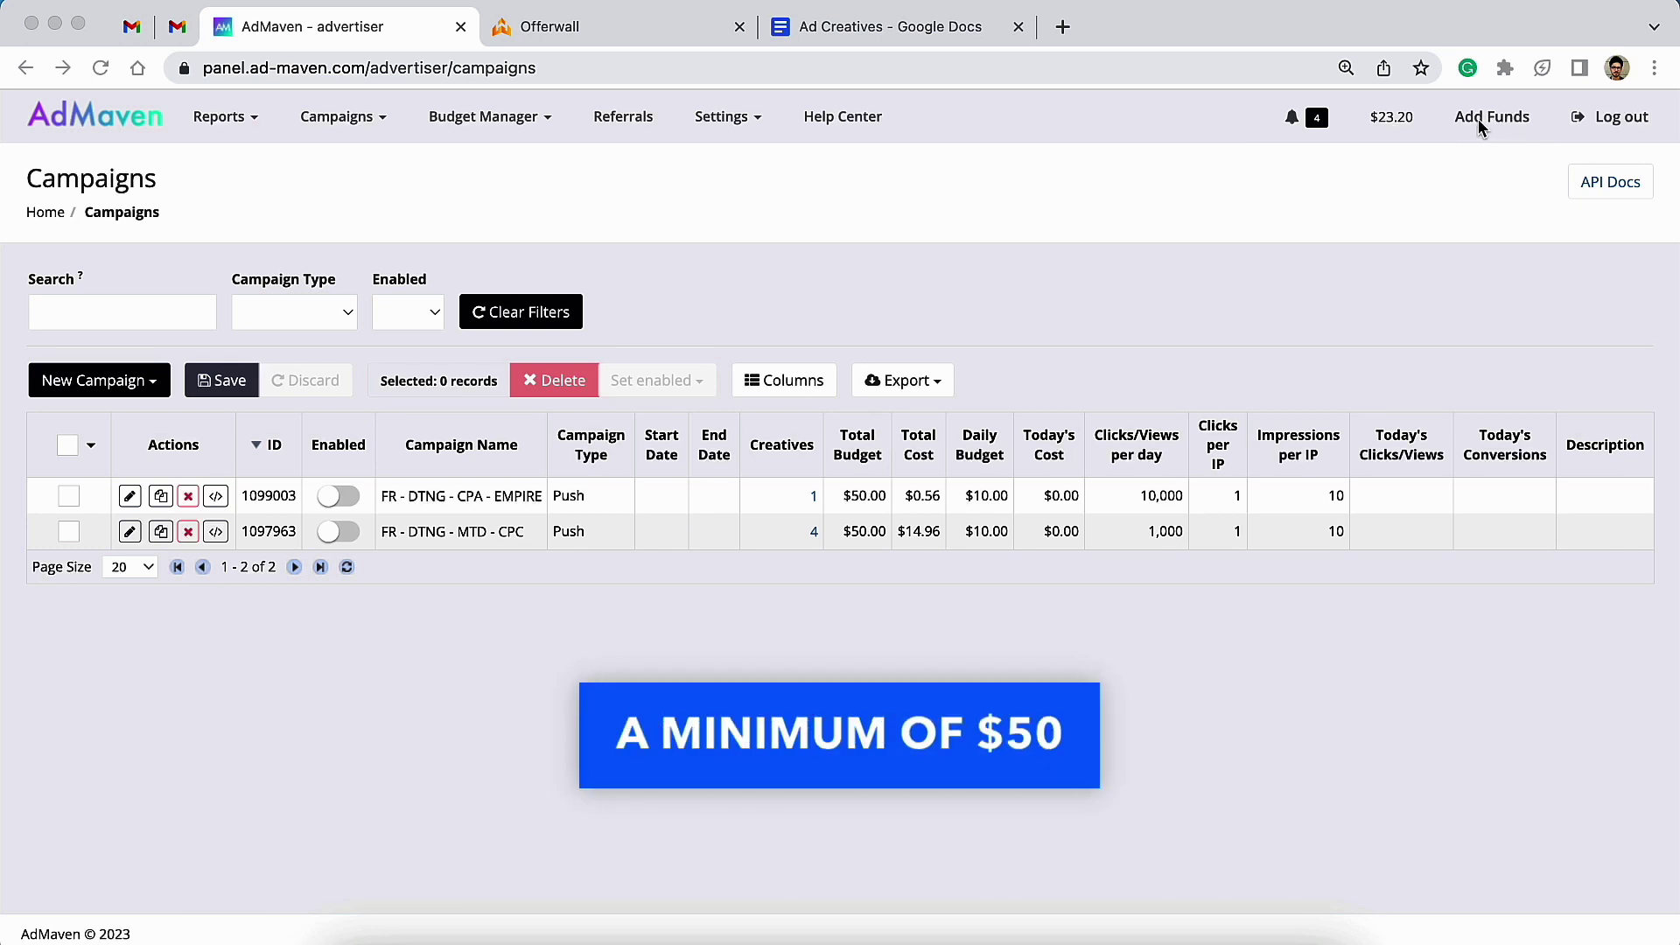
Step: Enter a $100 amount in Add Funds, then close the form without paying
click(1479, 124)
click(1494, 131)
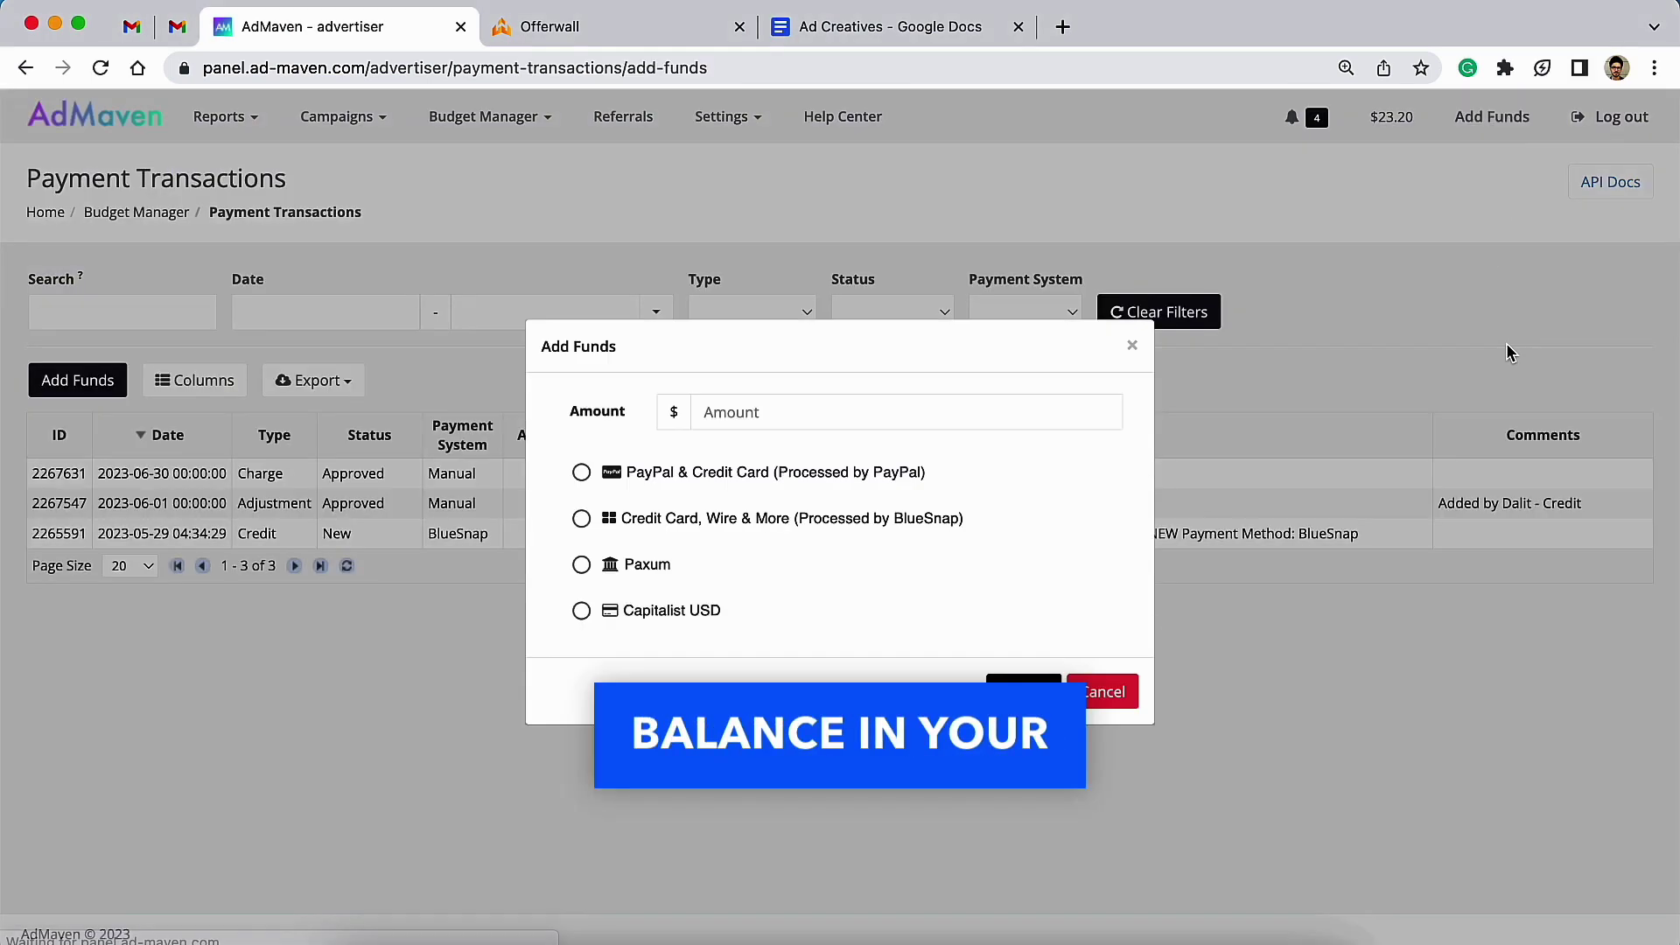
click(782, 394)
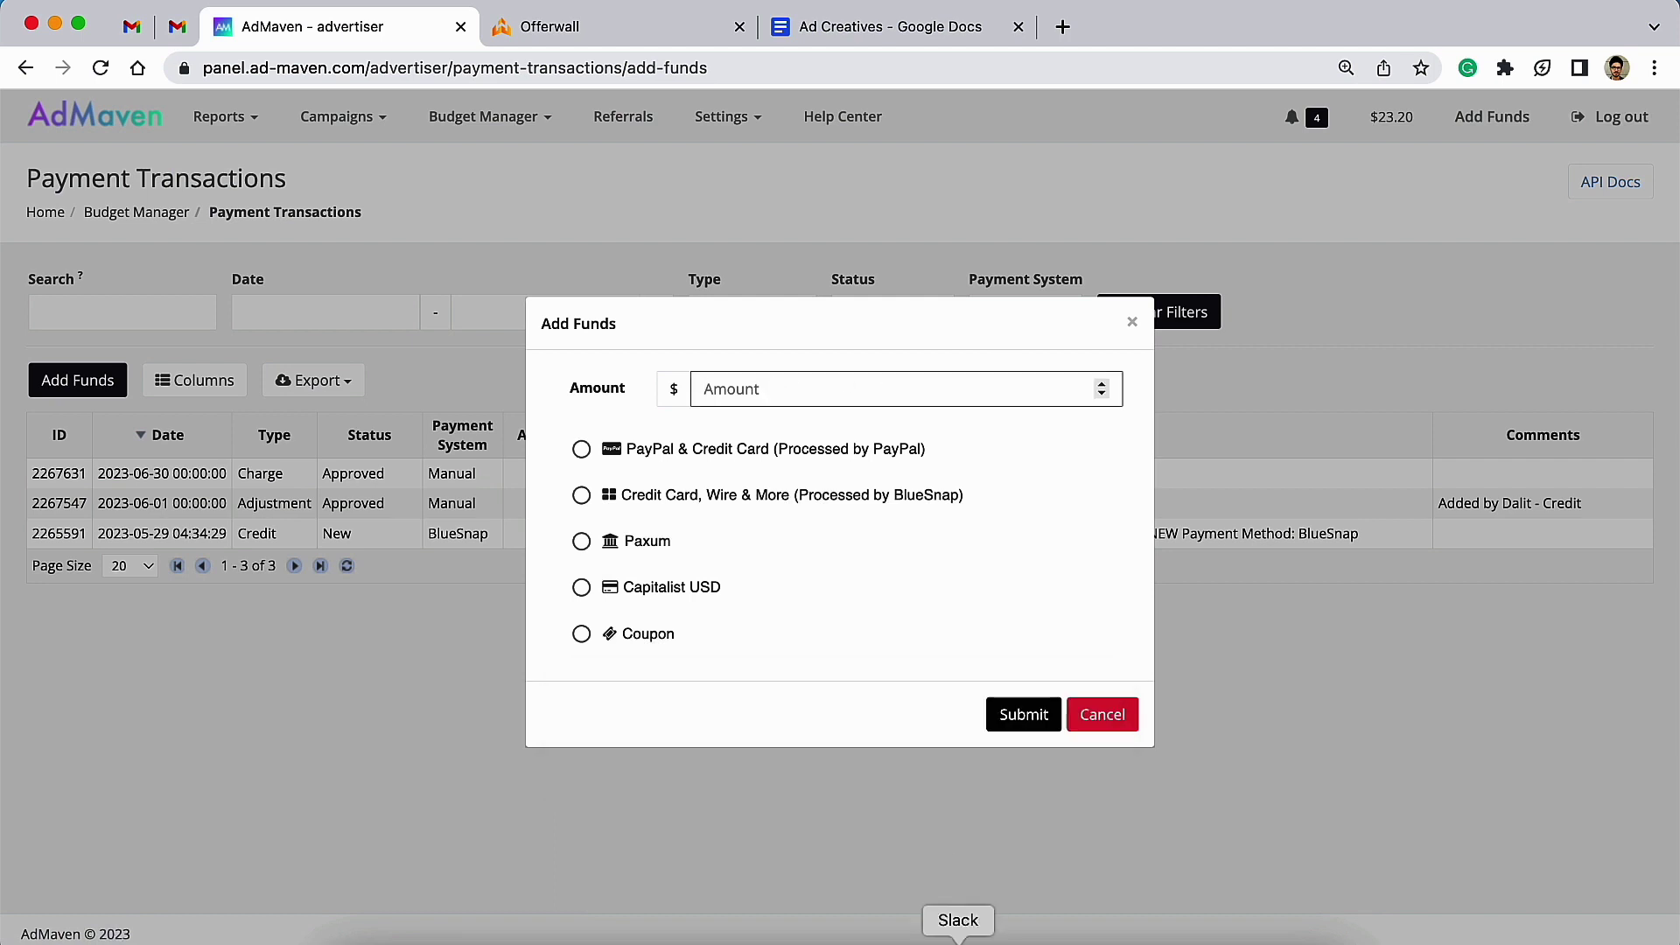
key(BackSpace)
key(BackSpace)
key(BackSpace)
text(10)
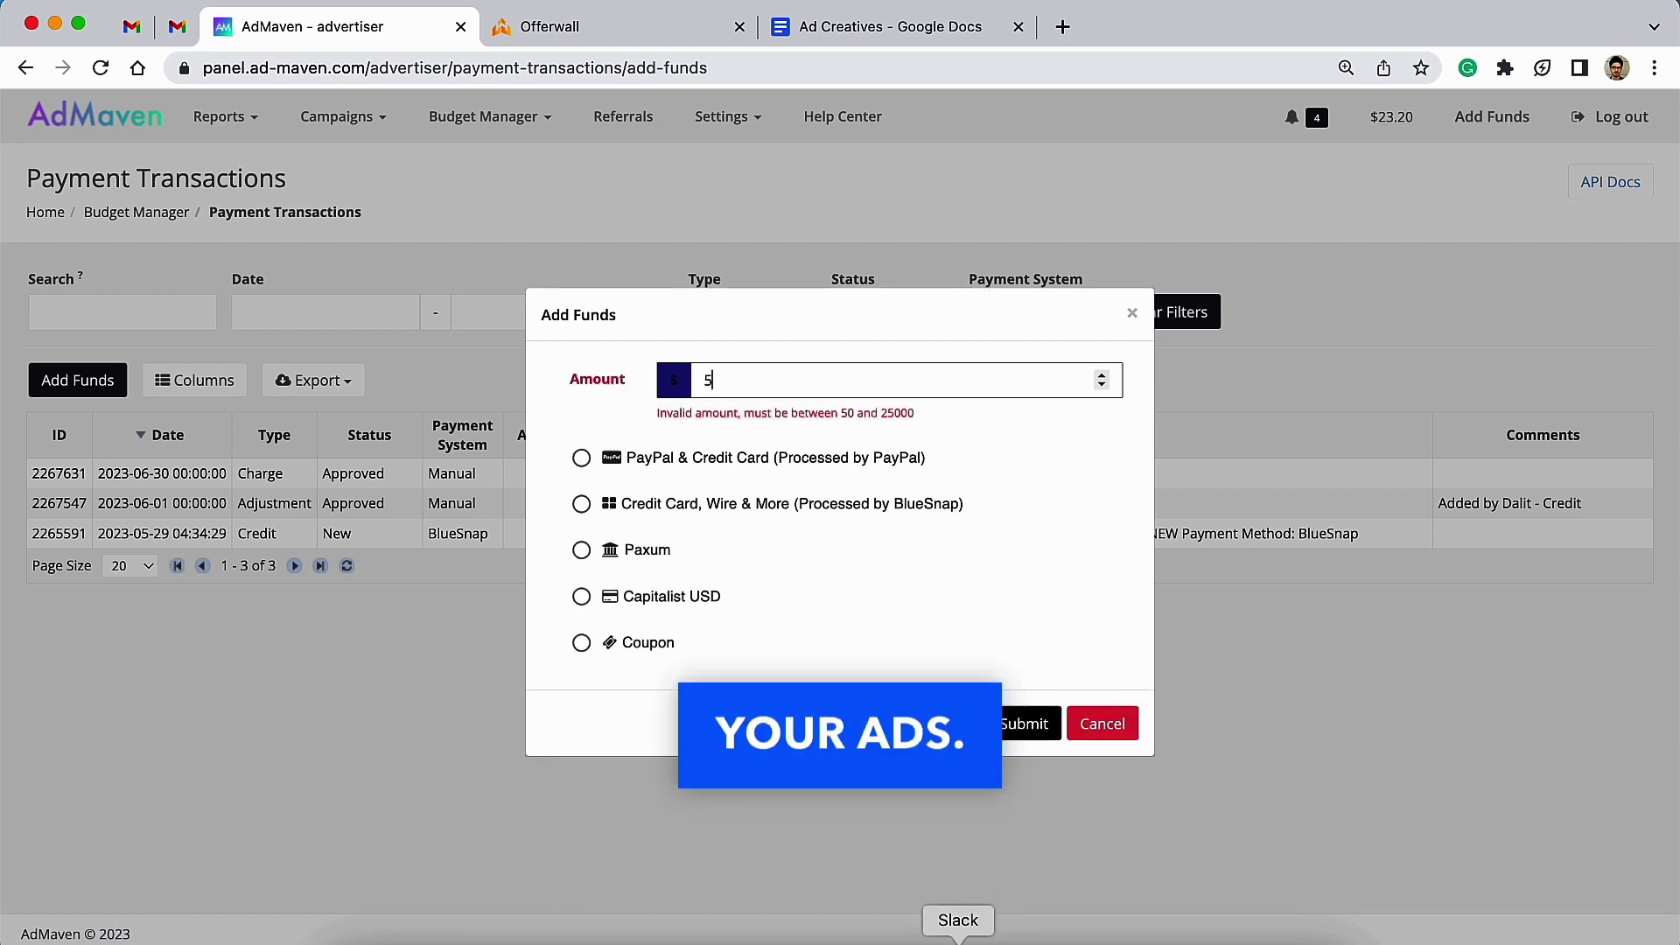
text(0)
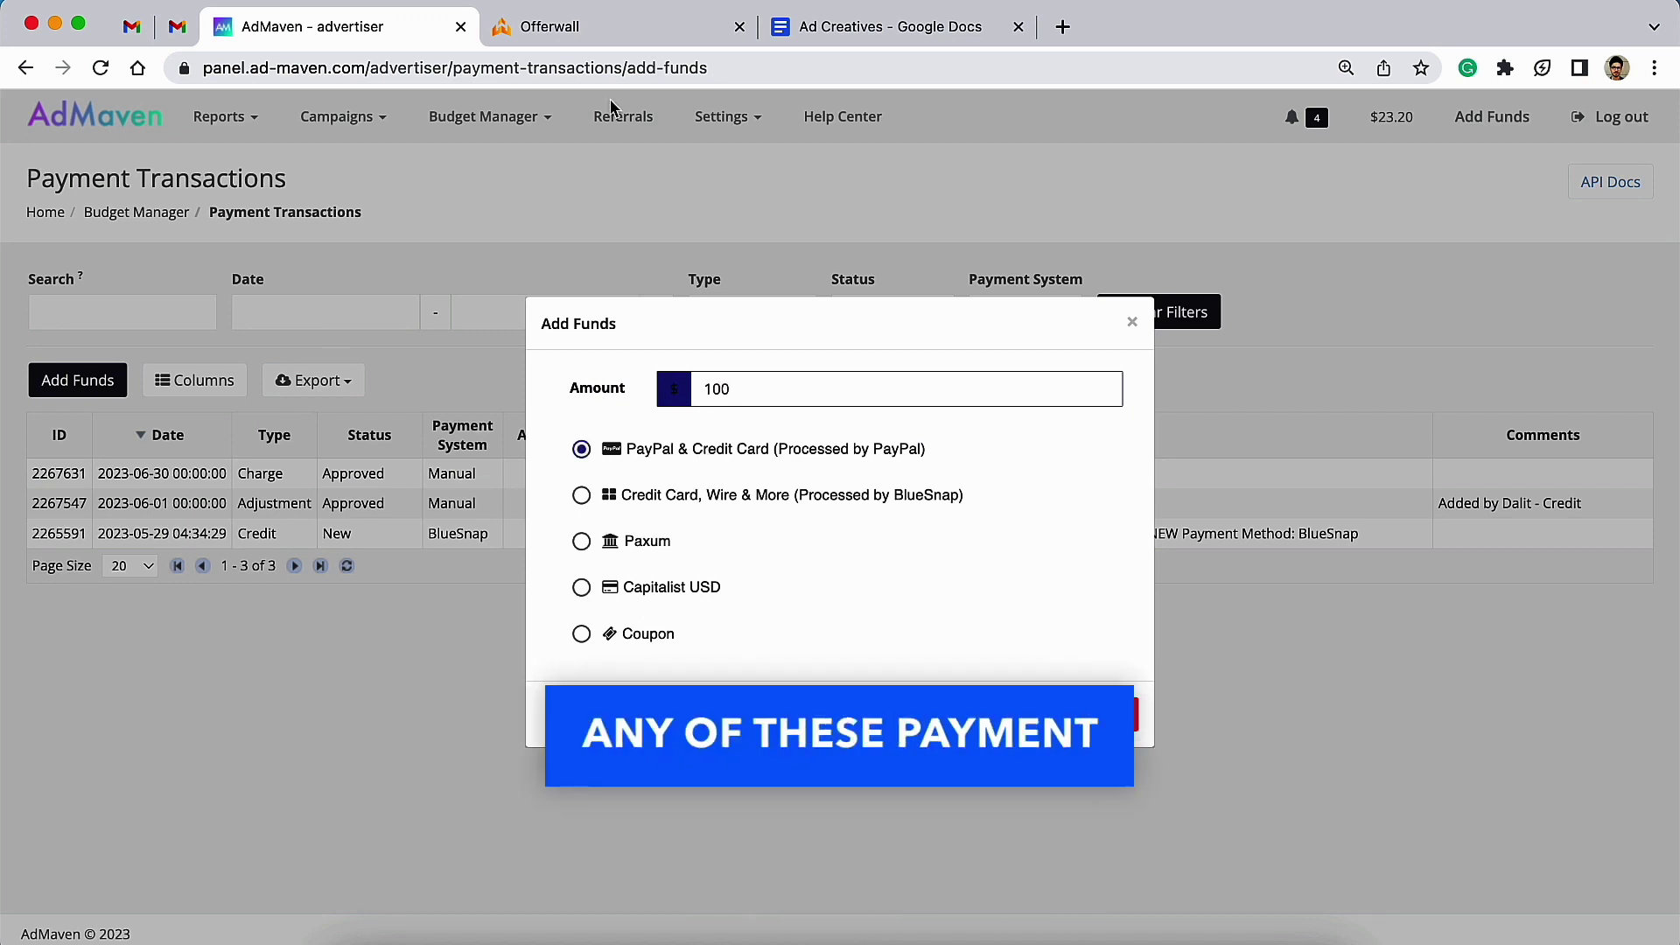
click(1134, 323)
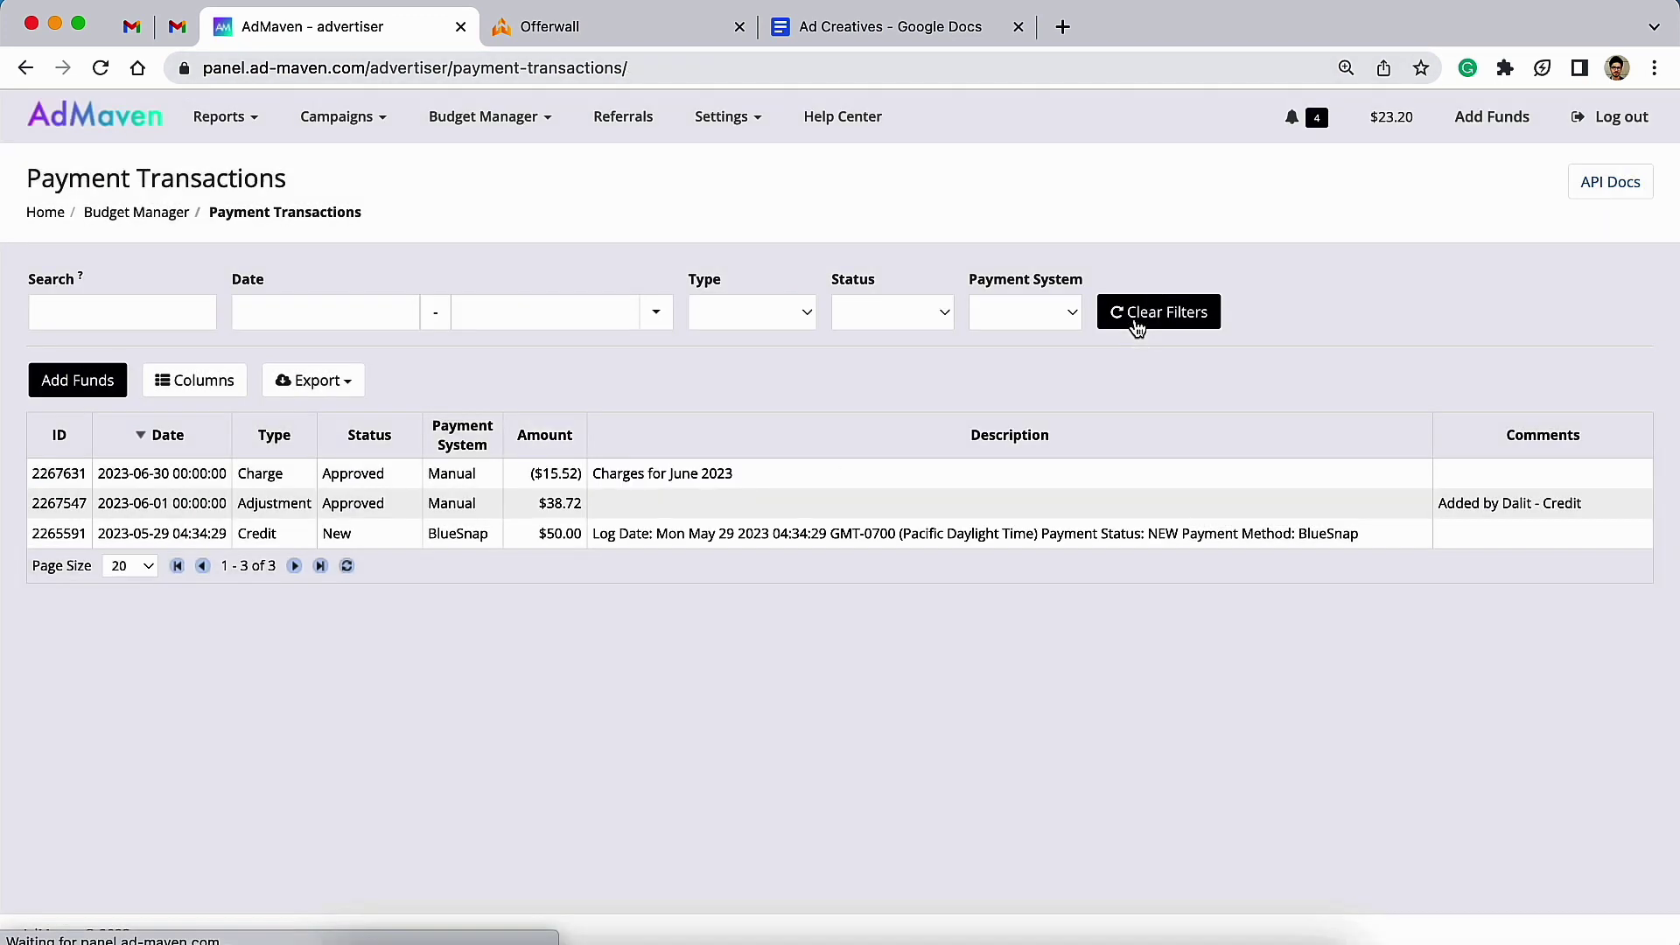
click(335, 125)
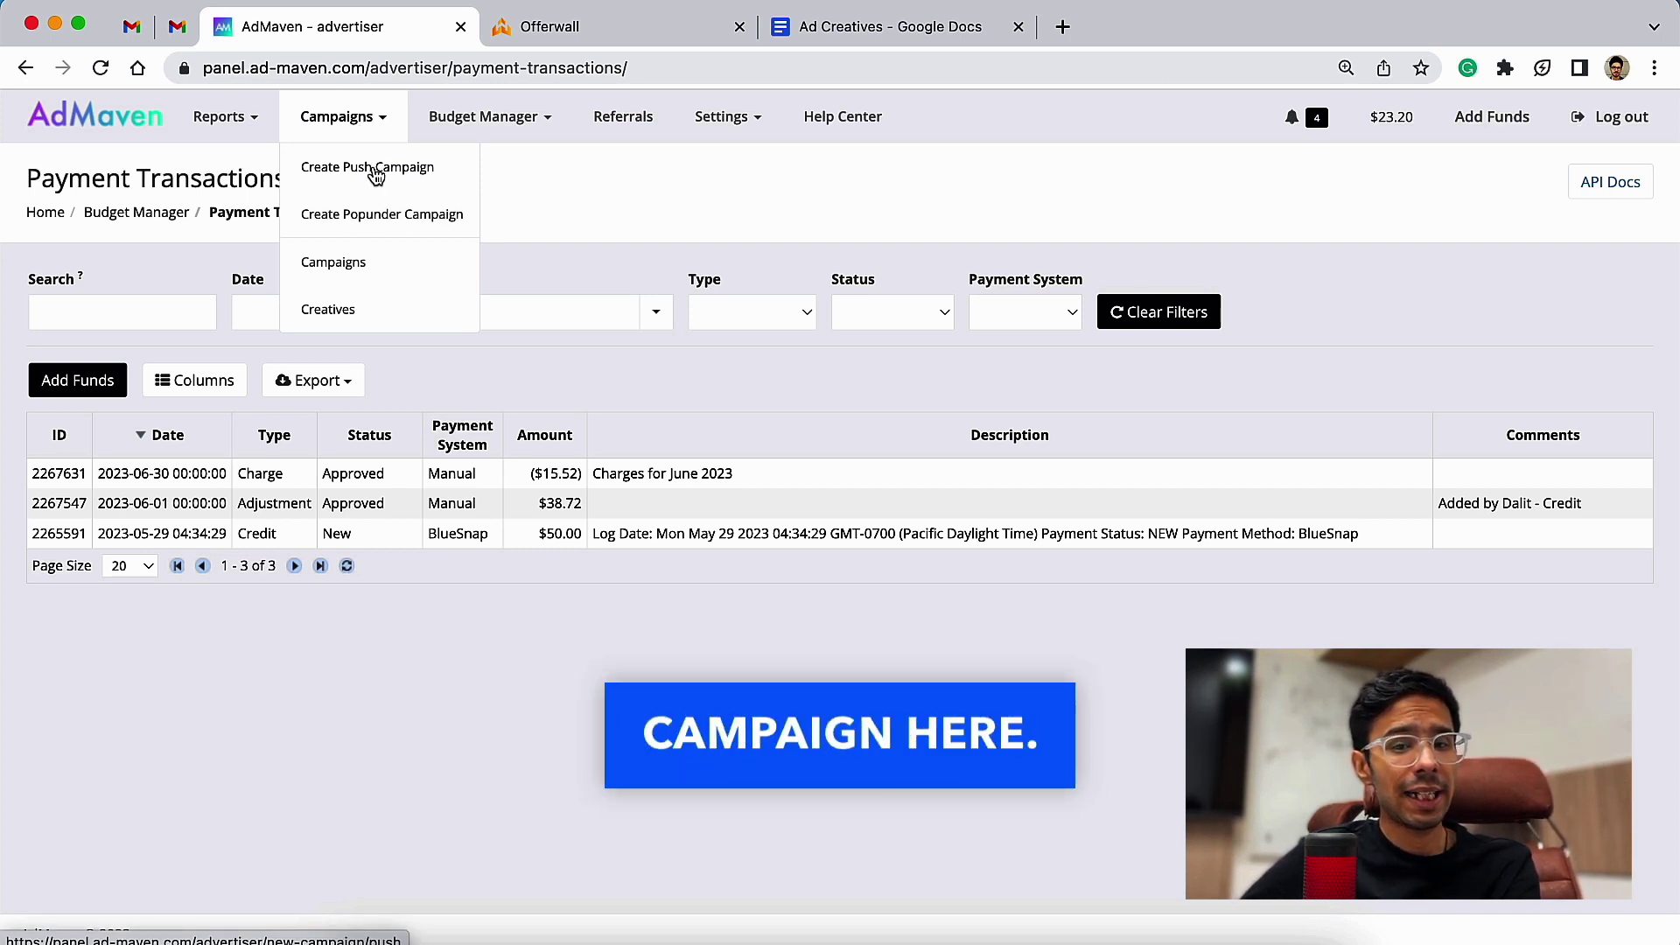
Step: Create a new push campaign named 'OFFER 1 - AEMP - DEU', pasting OFFER 1 from the Ad Creatives doc
click(373, 174)
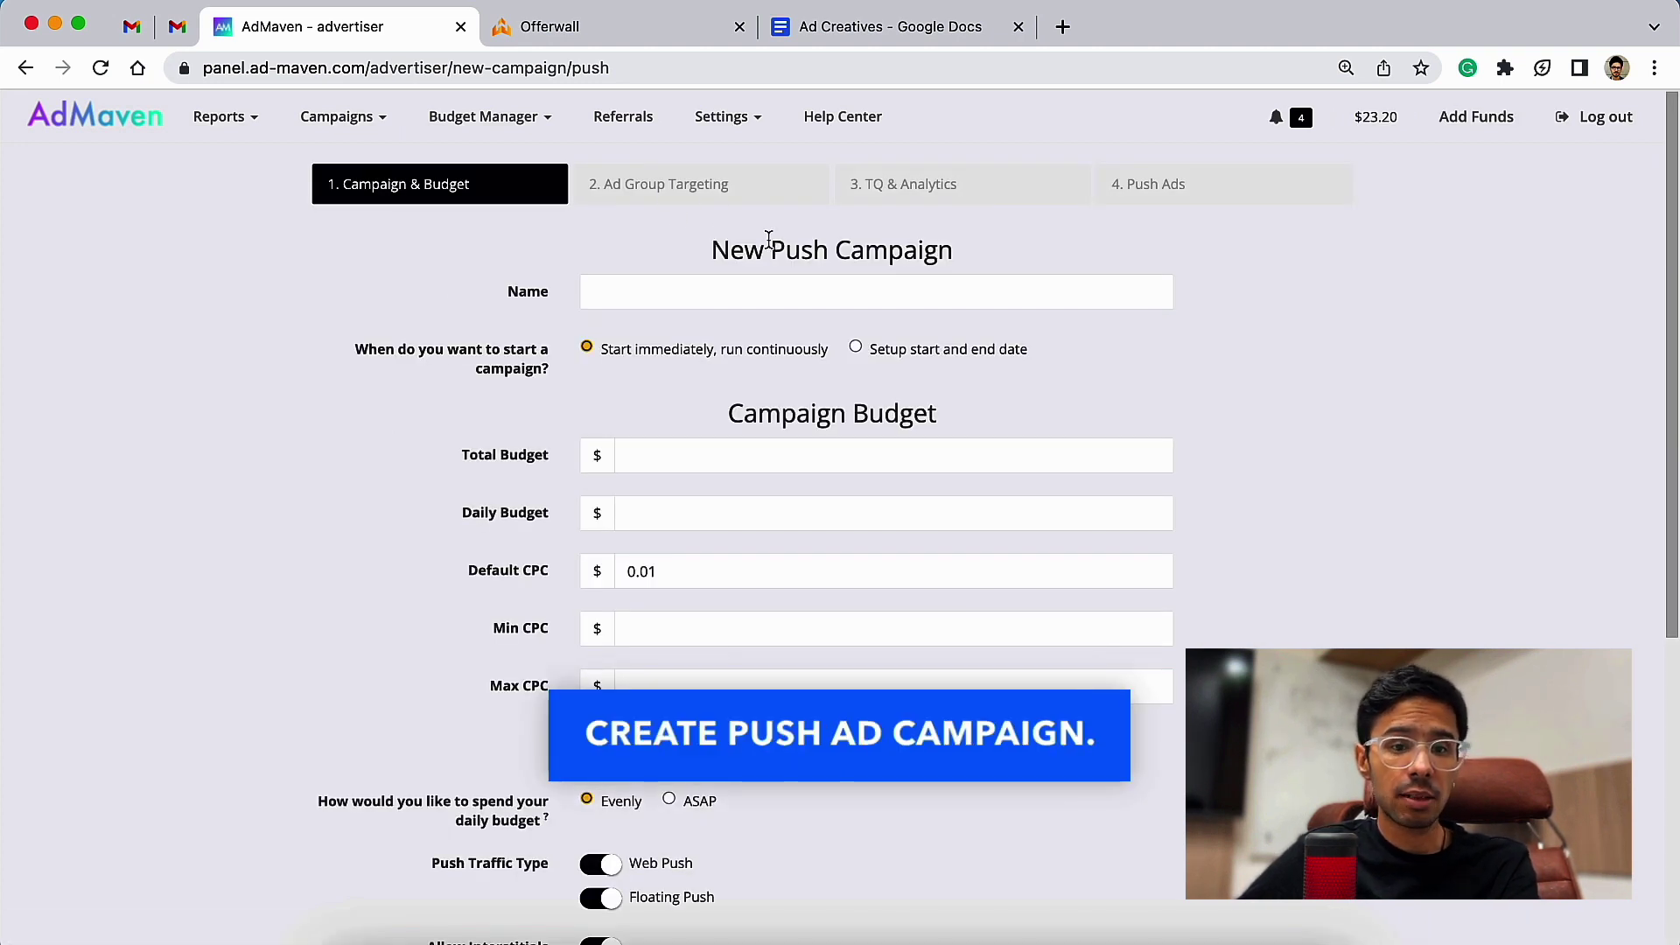
click(698, 294)
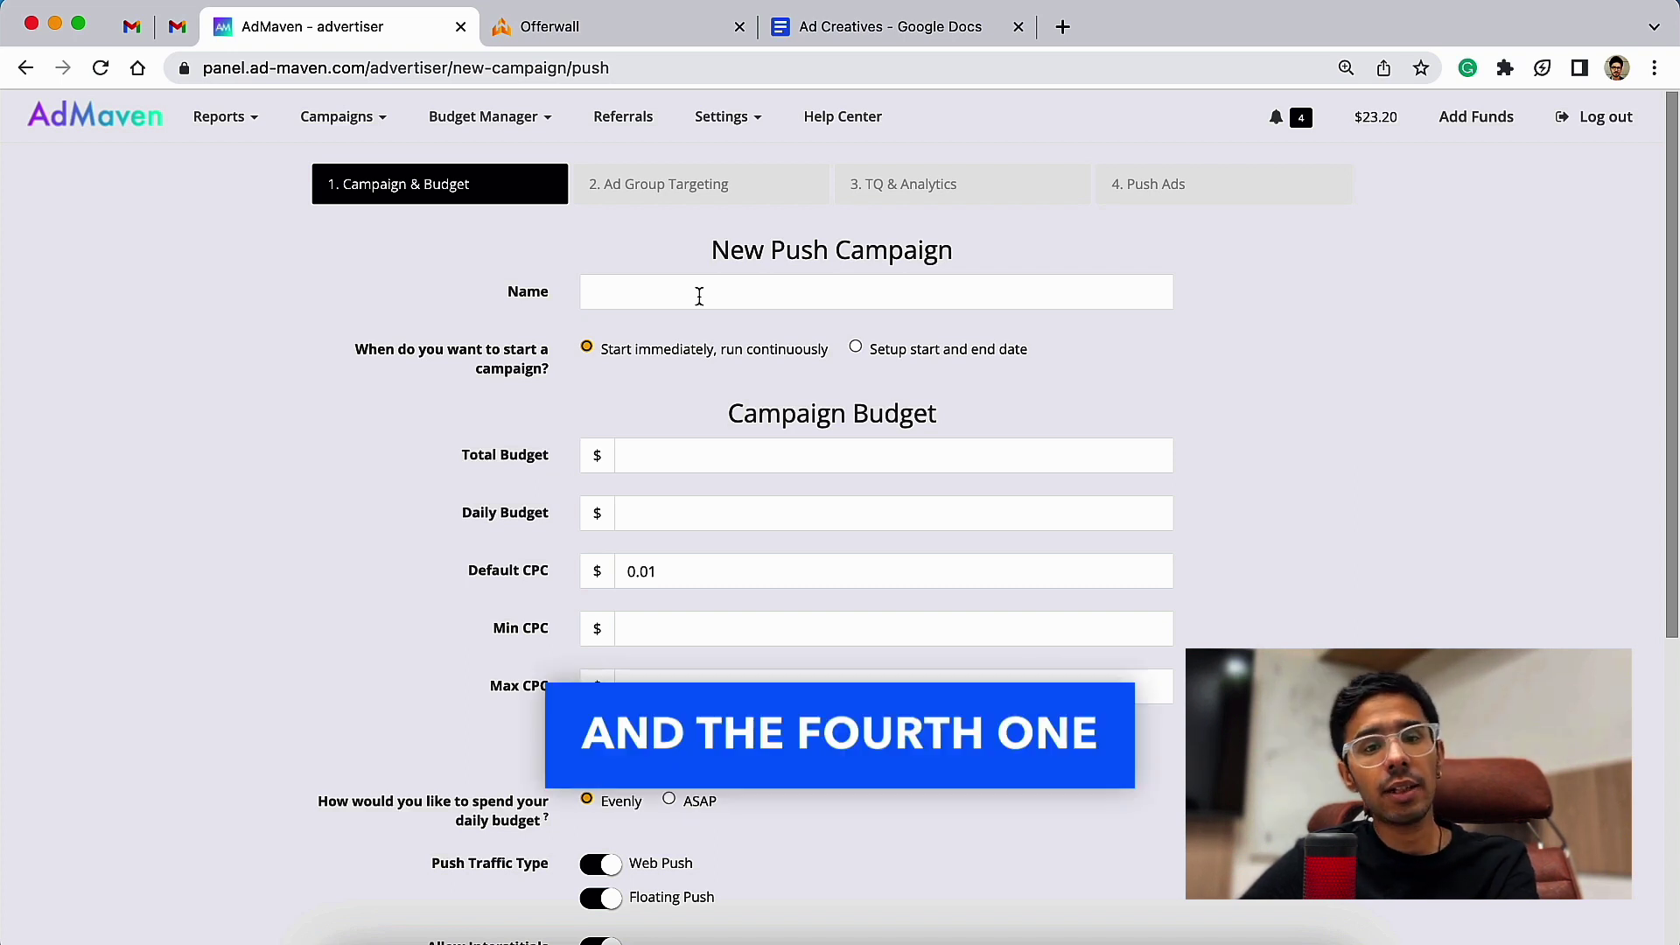
click(699, 296)
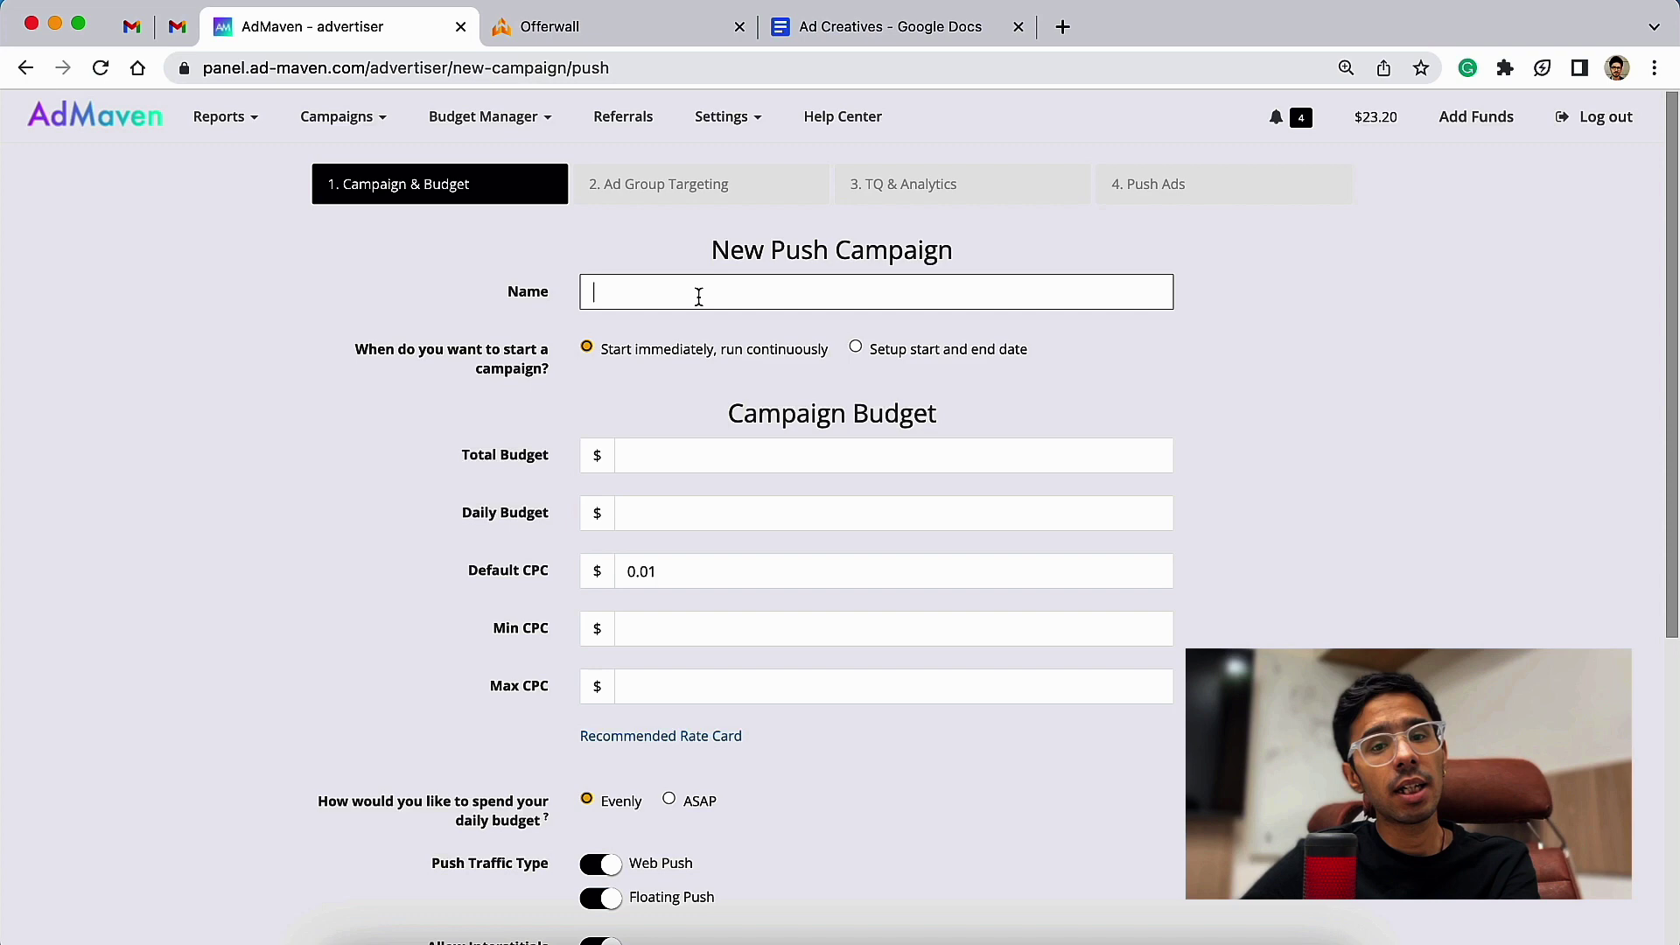
click(888, 35)
drag(574, 199, 494, 199)
key(super+c)
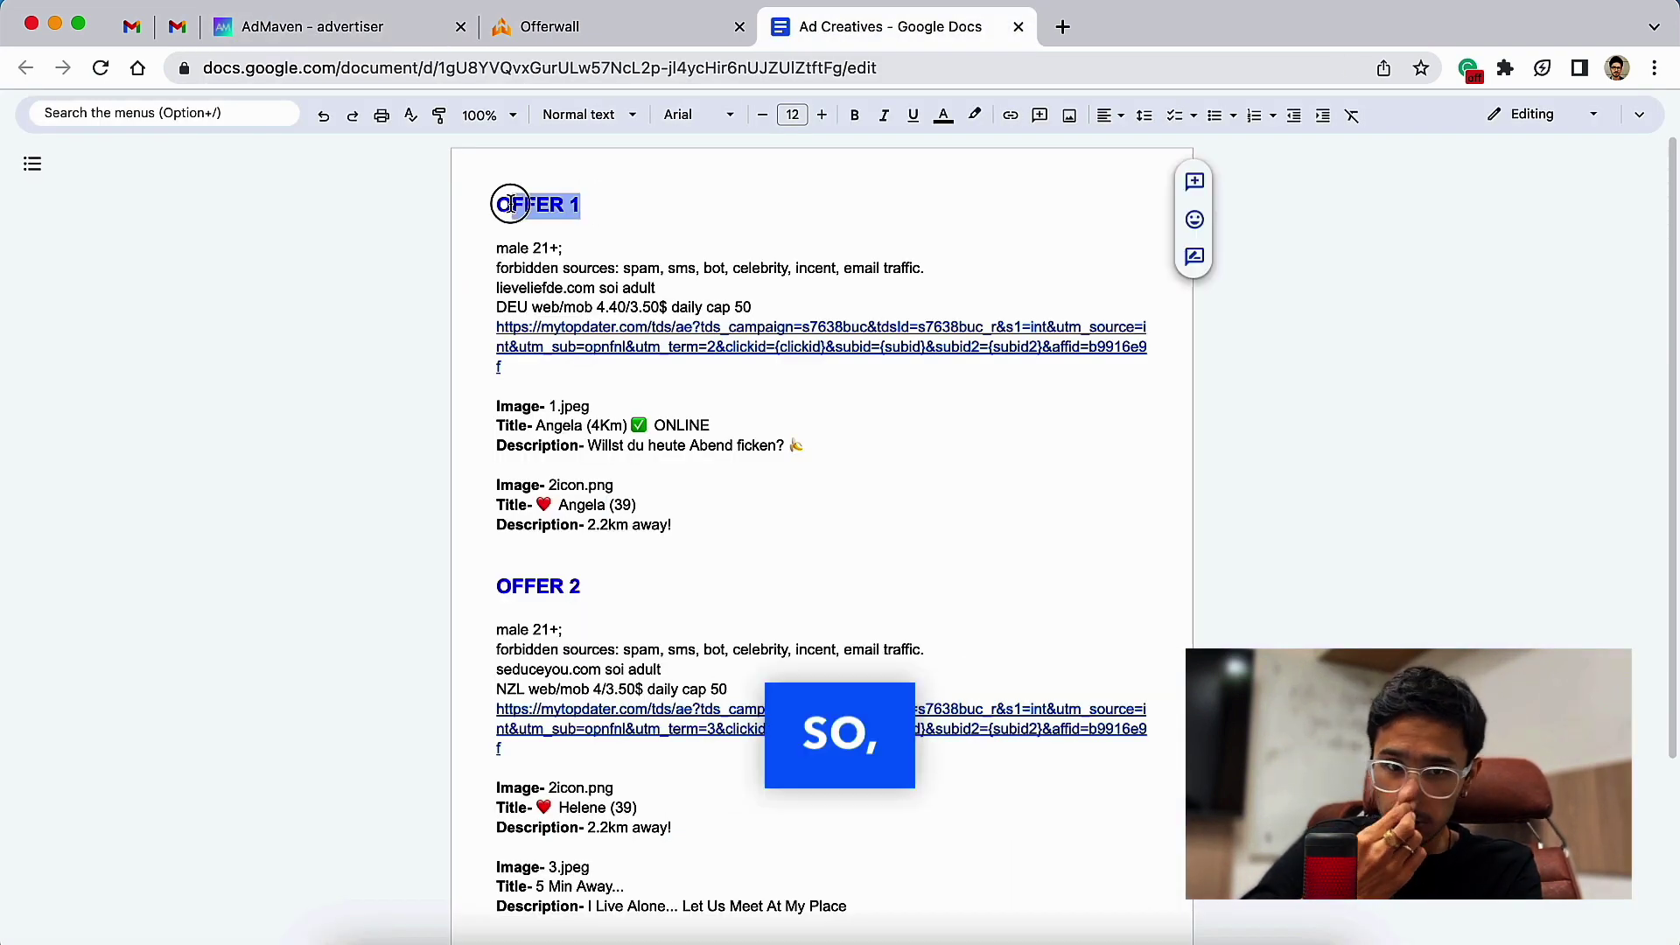
click(371, 35)
key(super+v)
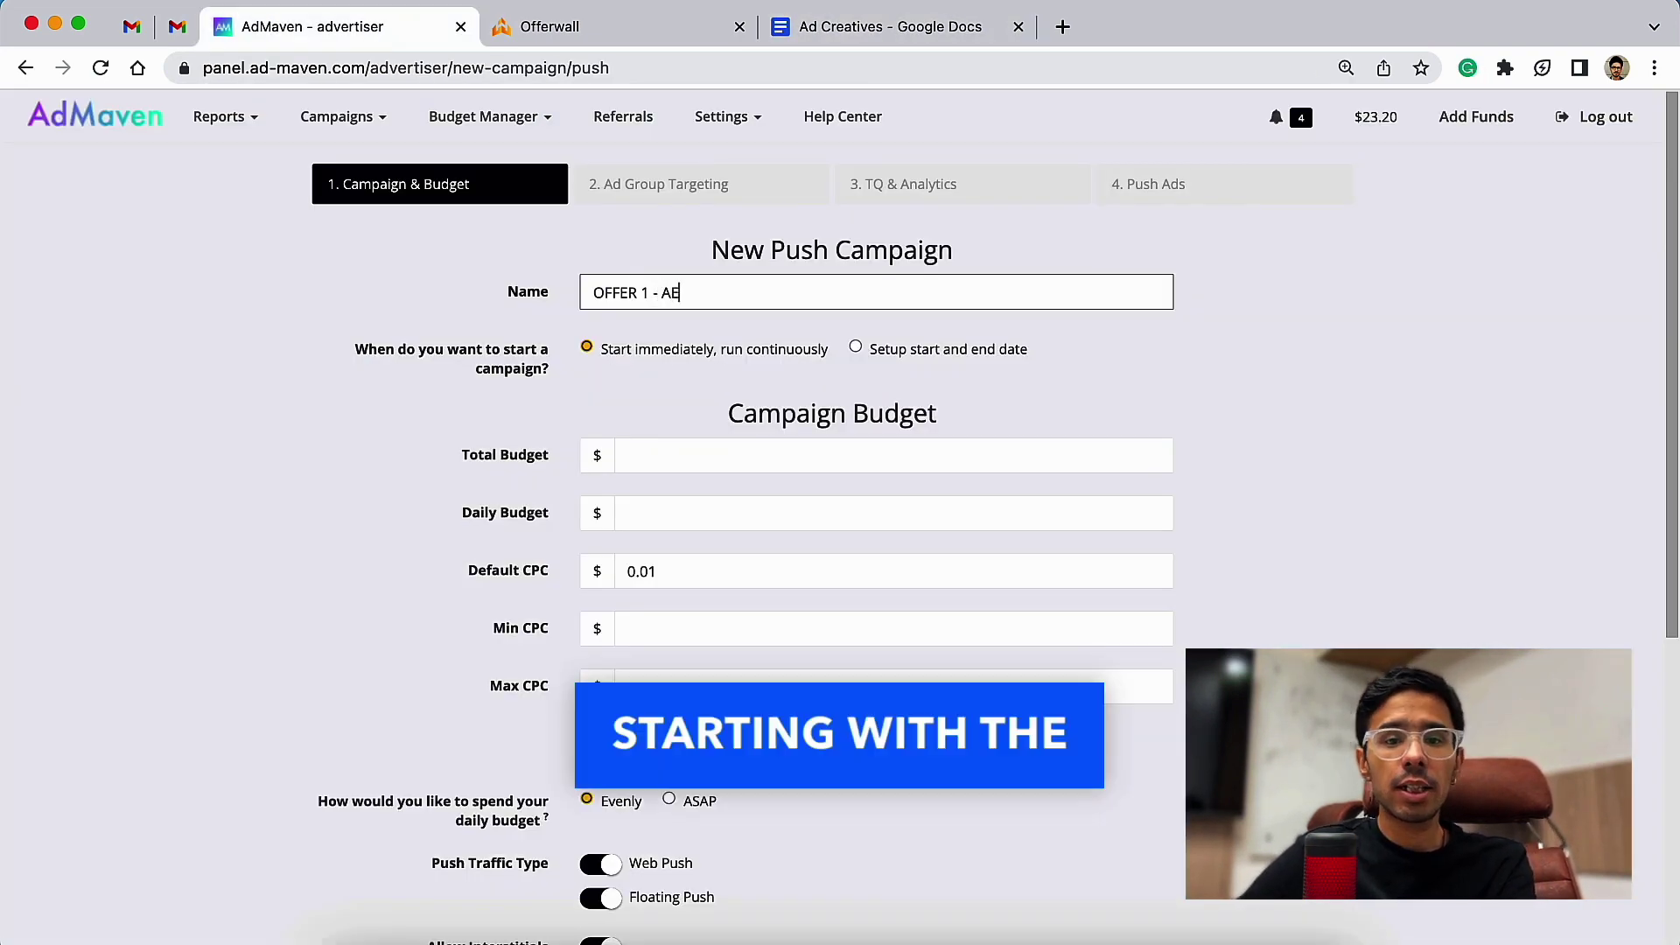
click(885, 35)
click(371, 31)
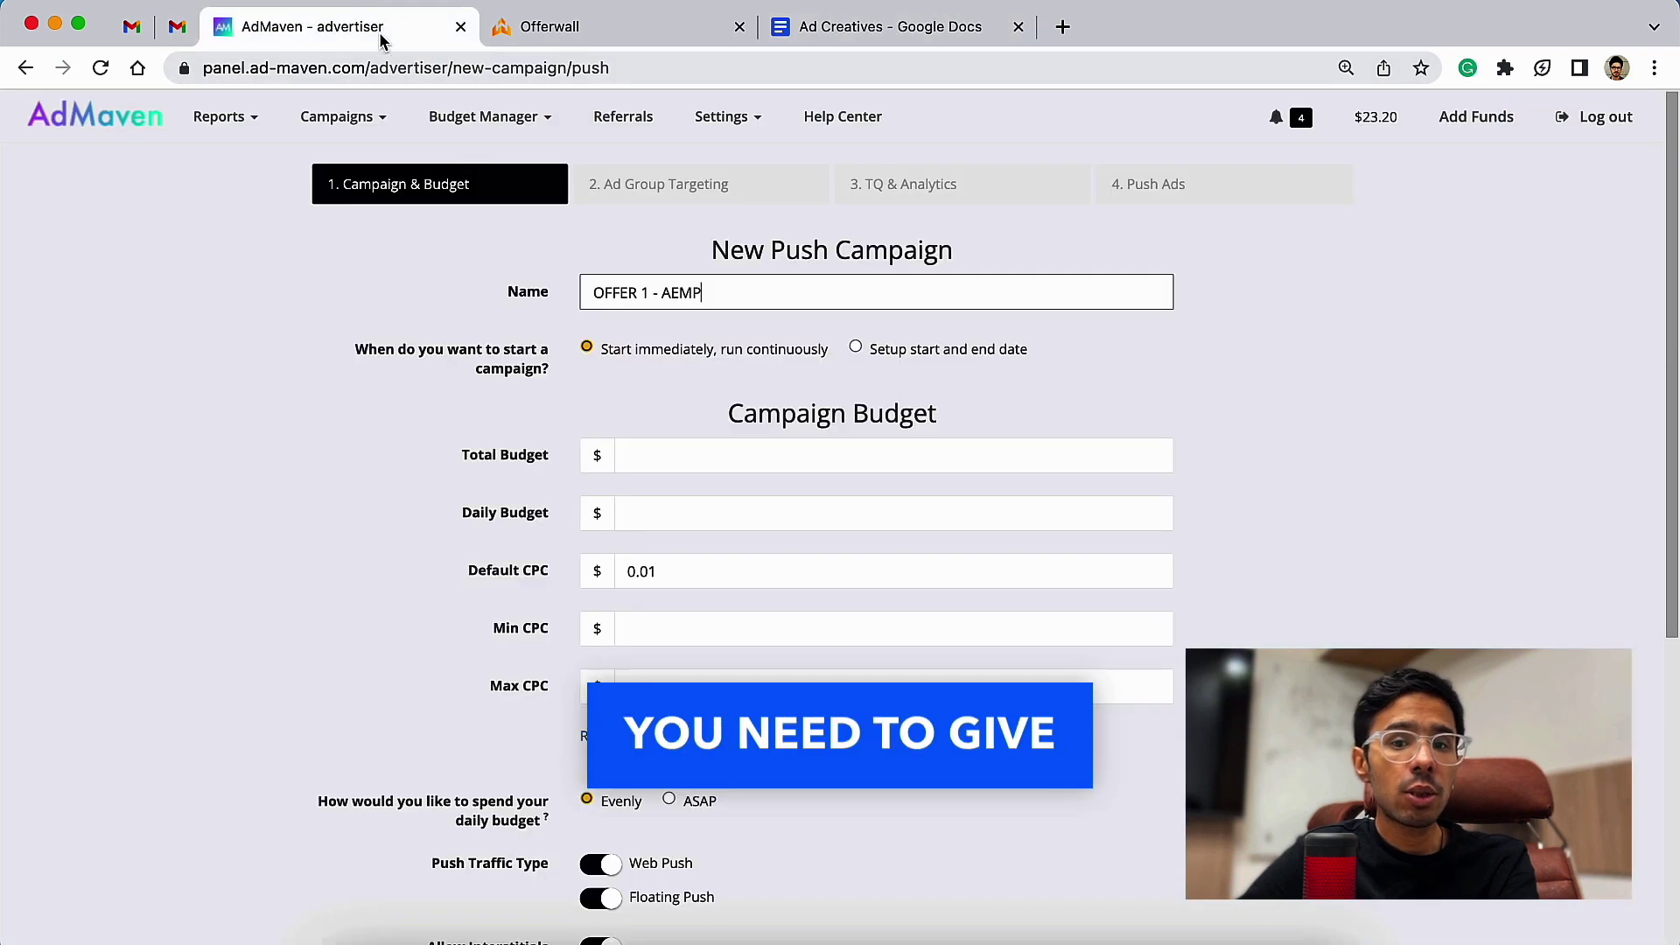
text(- DEU)
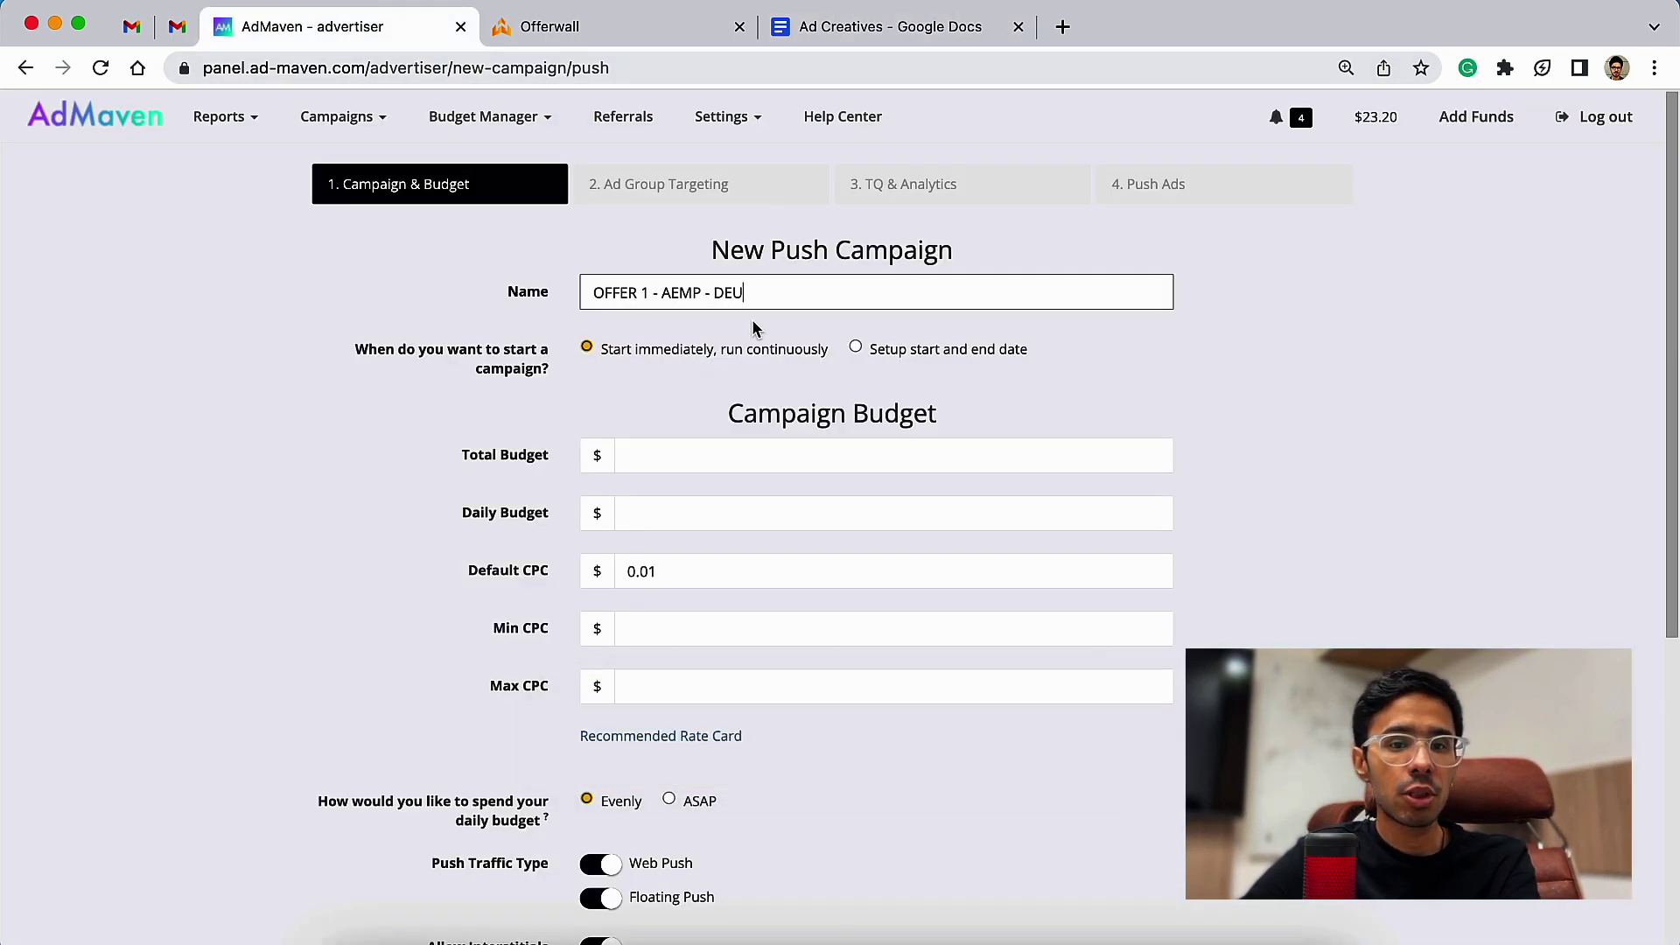
Step: Set the campaign schedule to start immediately and run continuously
click(697, 344)
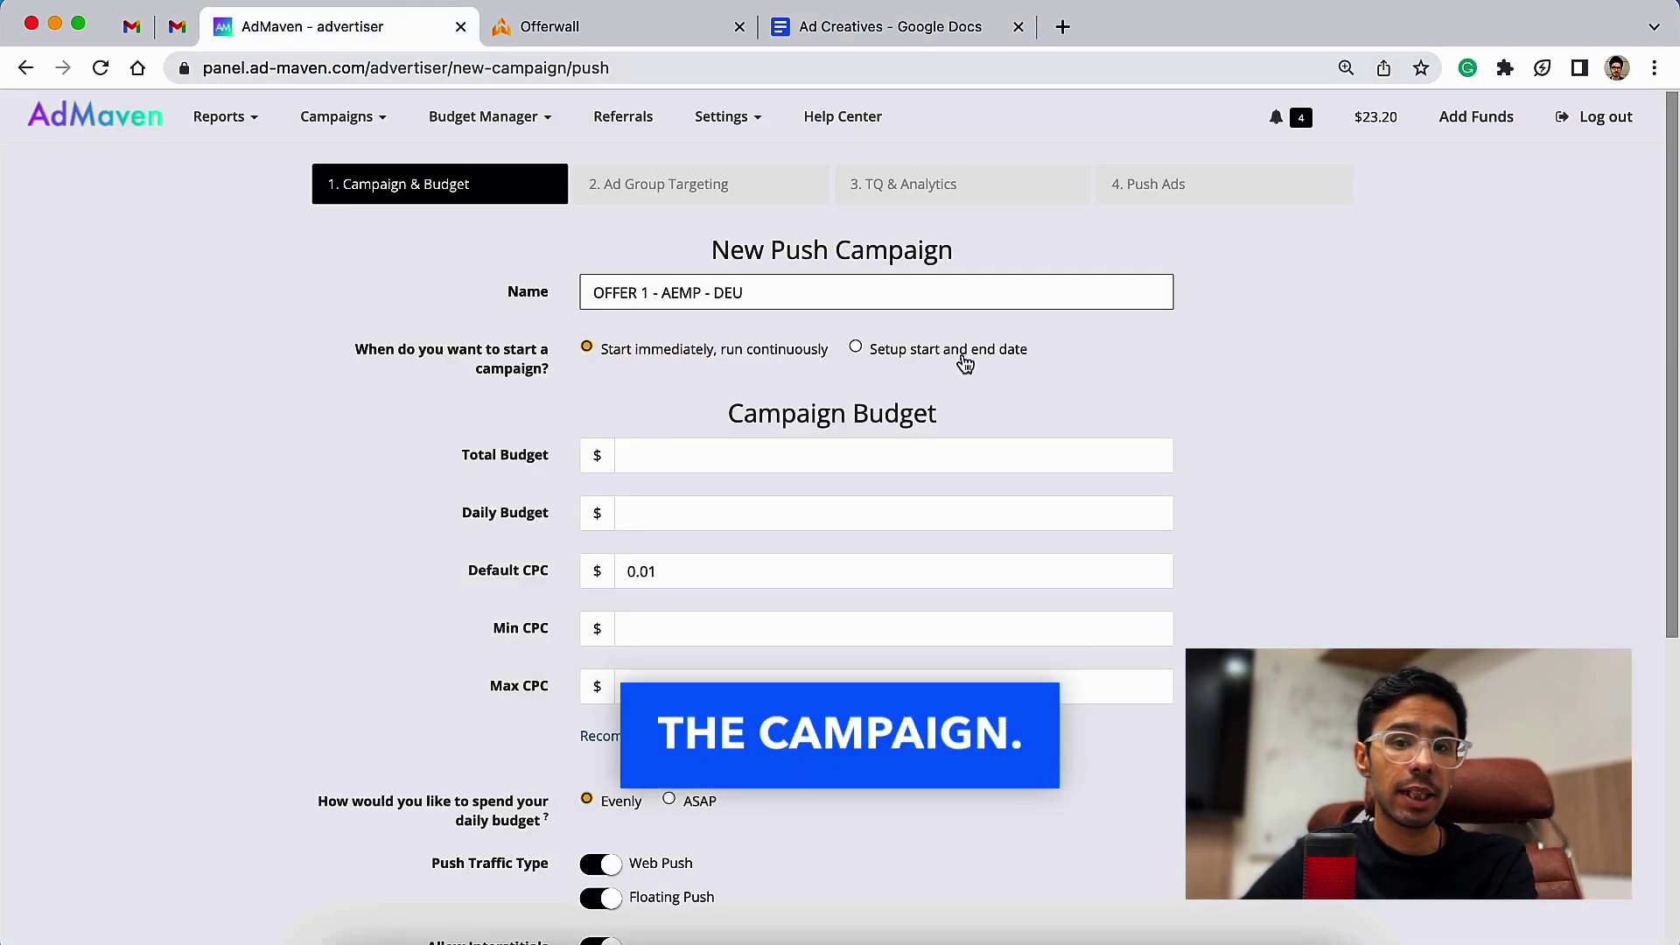
click(958, 354)
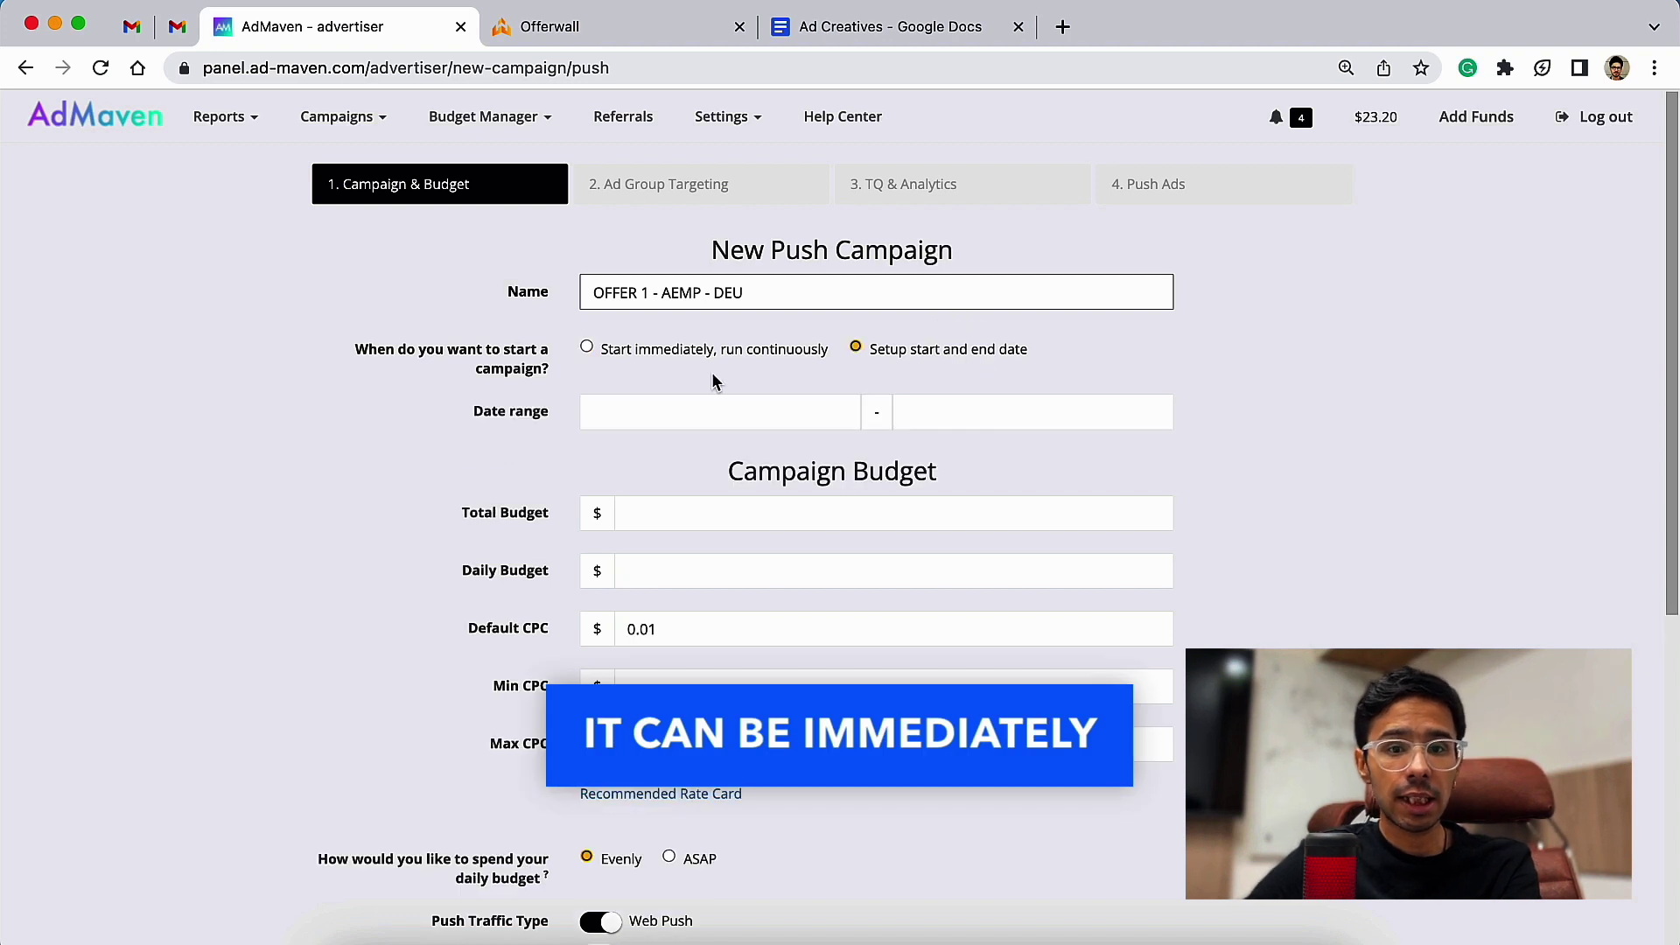
click(622, 417)
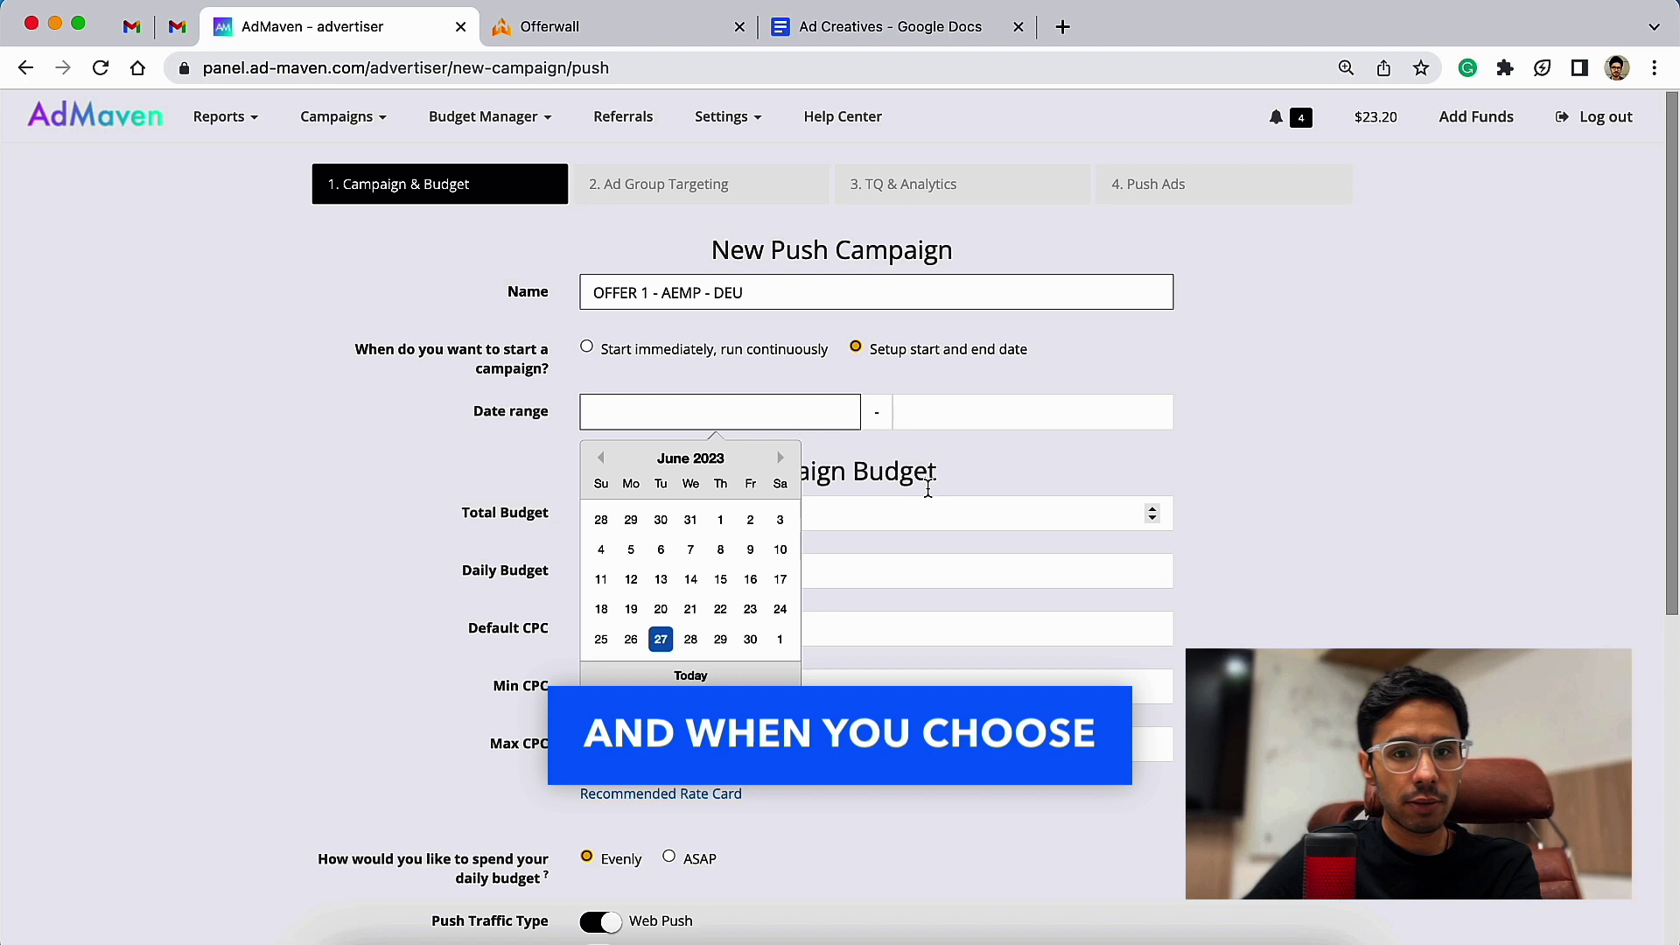
click(954, 412)
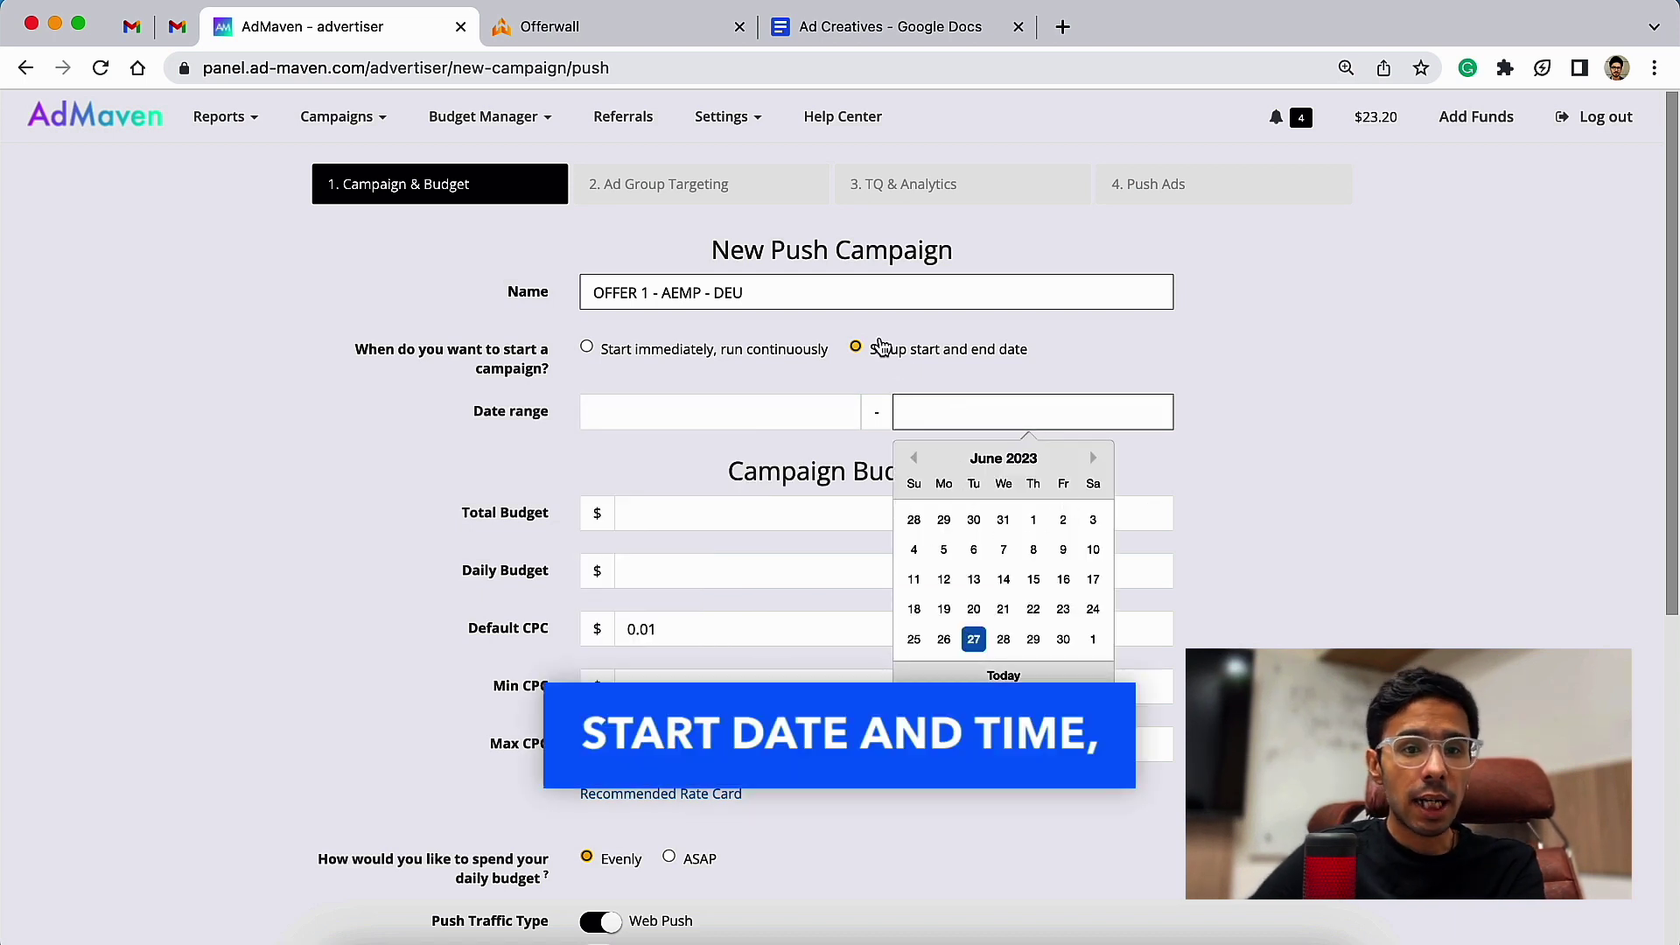
click(878, 342)
click(717, 349)
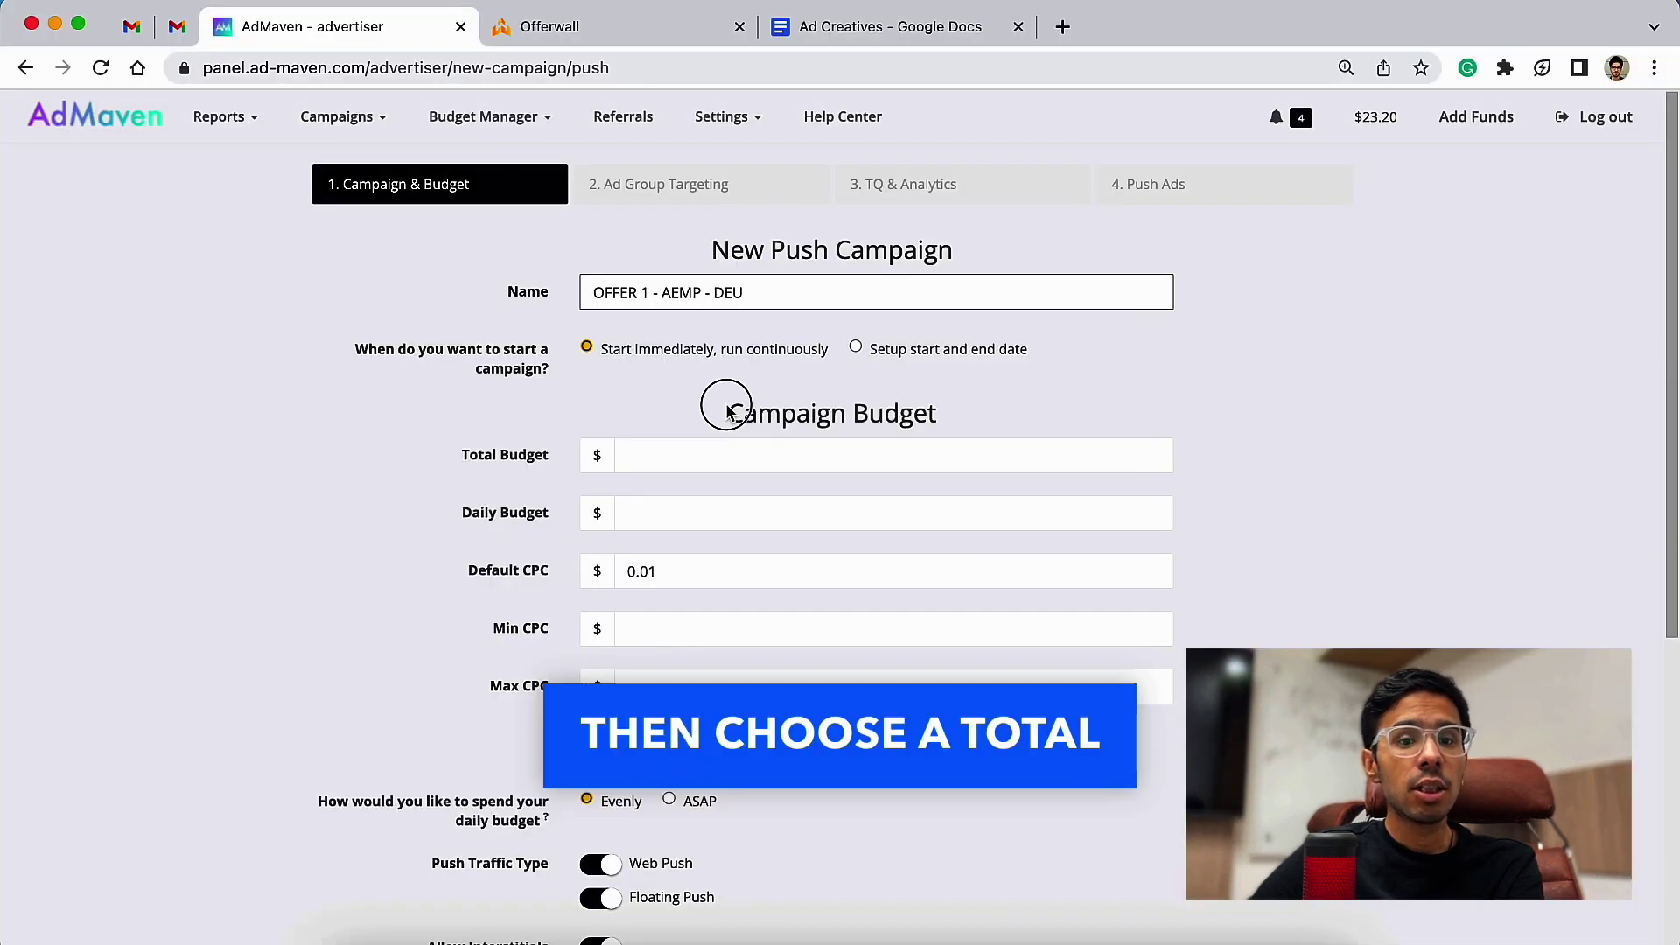
Step: Set the campaign's total budget to 20 and daily budget to 10
triple_click(726, 405)
click(723, 455)
text(20)
key(Tab)
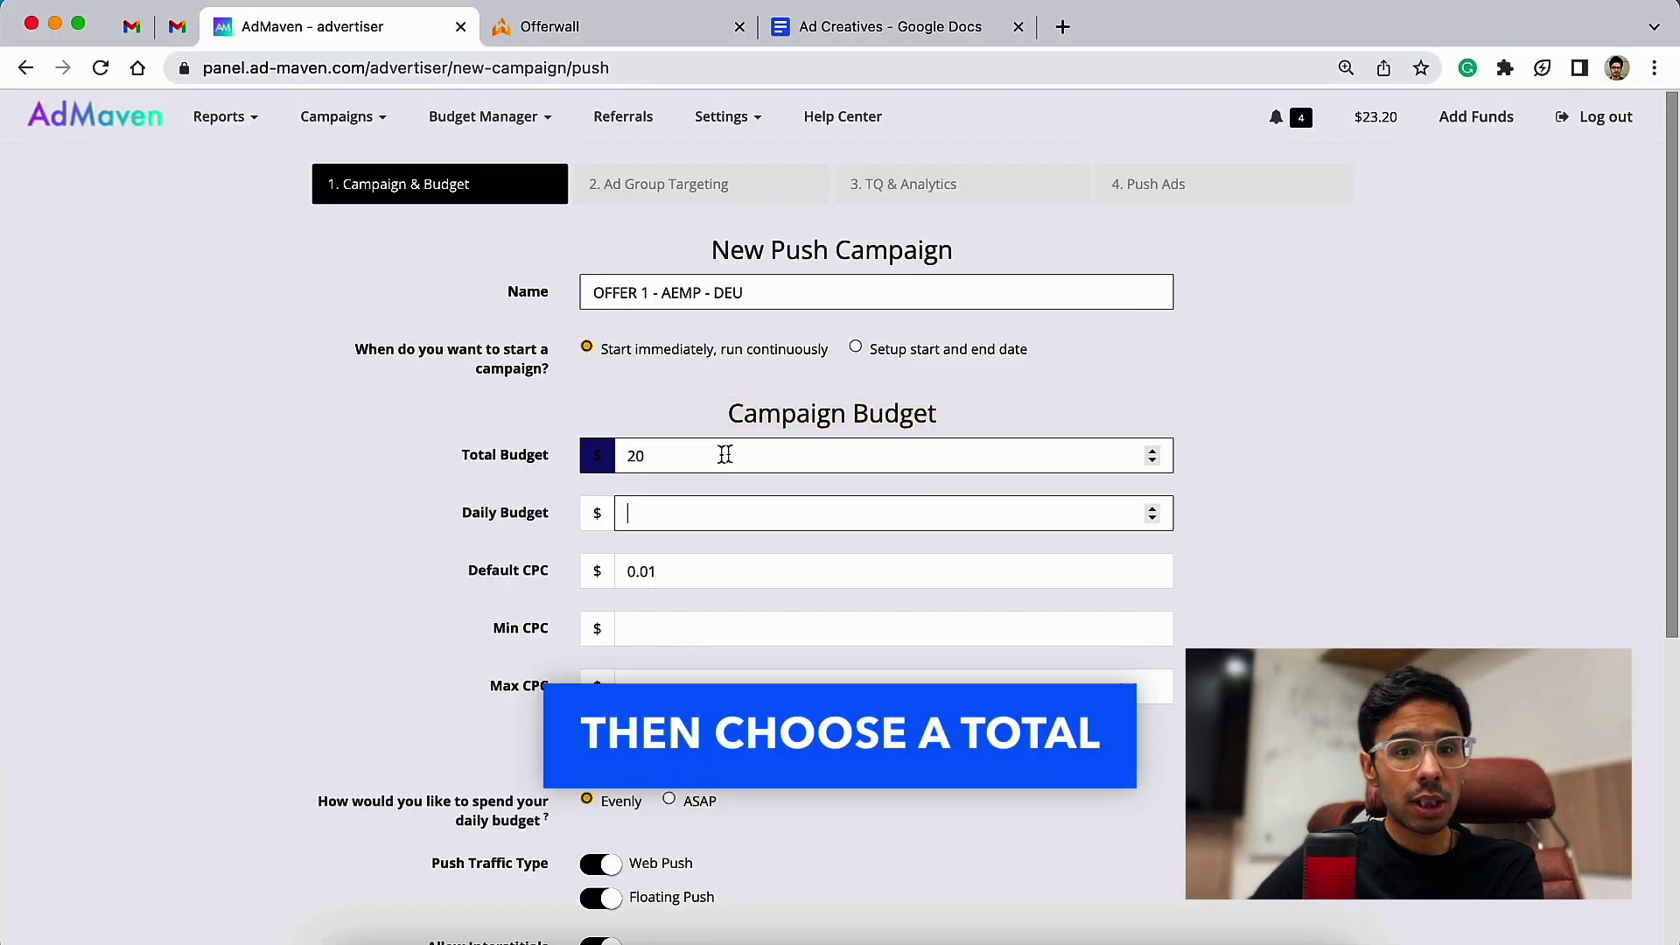
text(10)
Step: Set Default CPC 0.008, Min CPC 0.005 and Max CPC 0.01
key(Tab)
key(Tab)
text(0.01)
key(Tab)
text(0.01)
key(BackSpace)
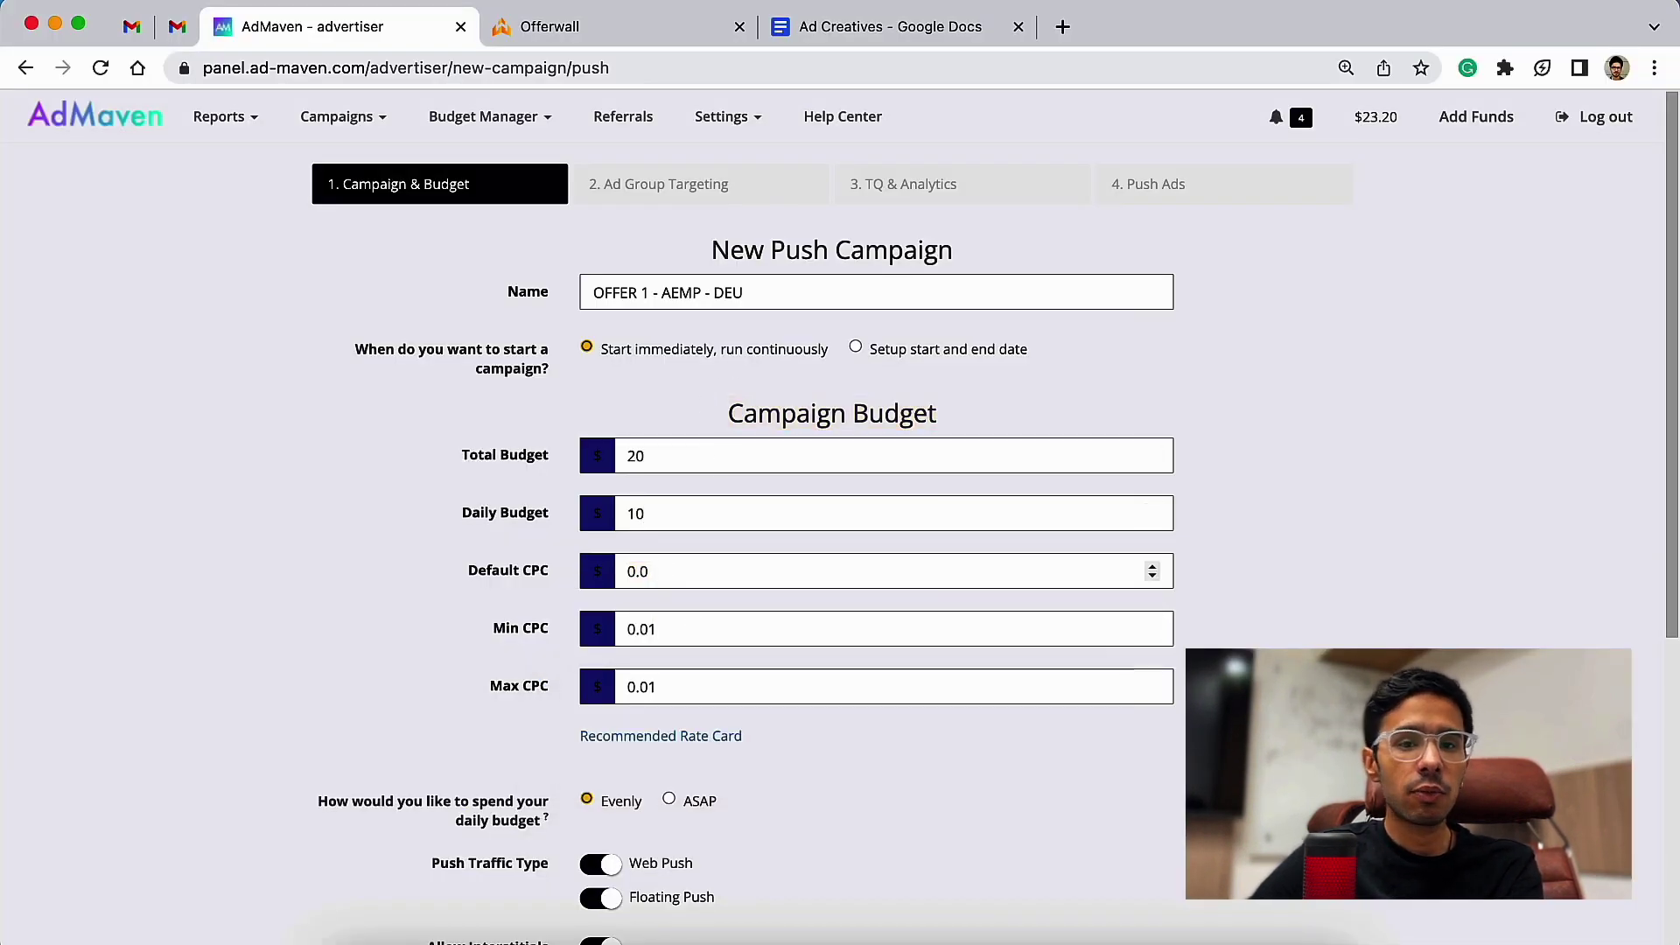
text(05)
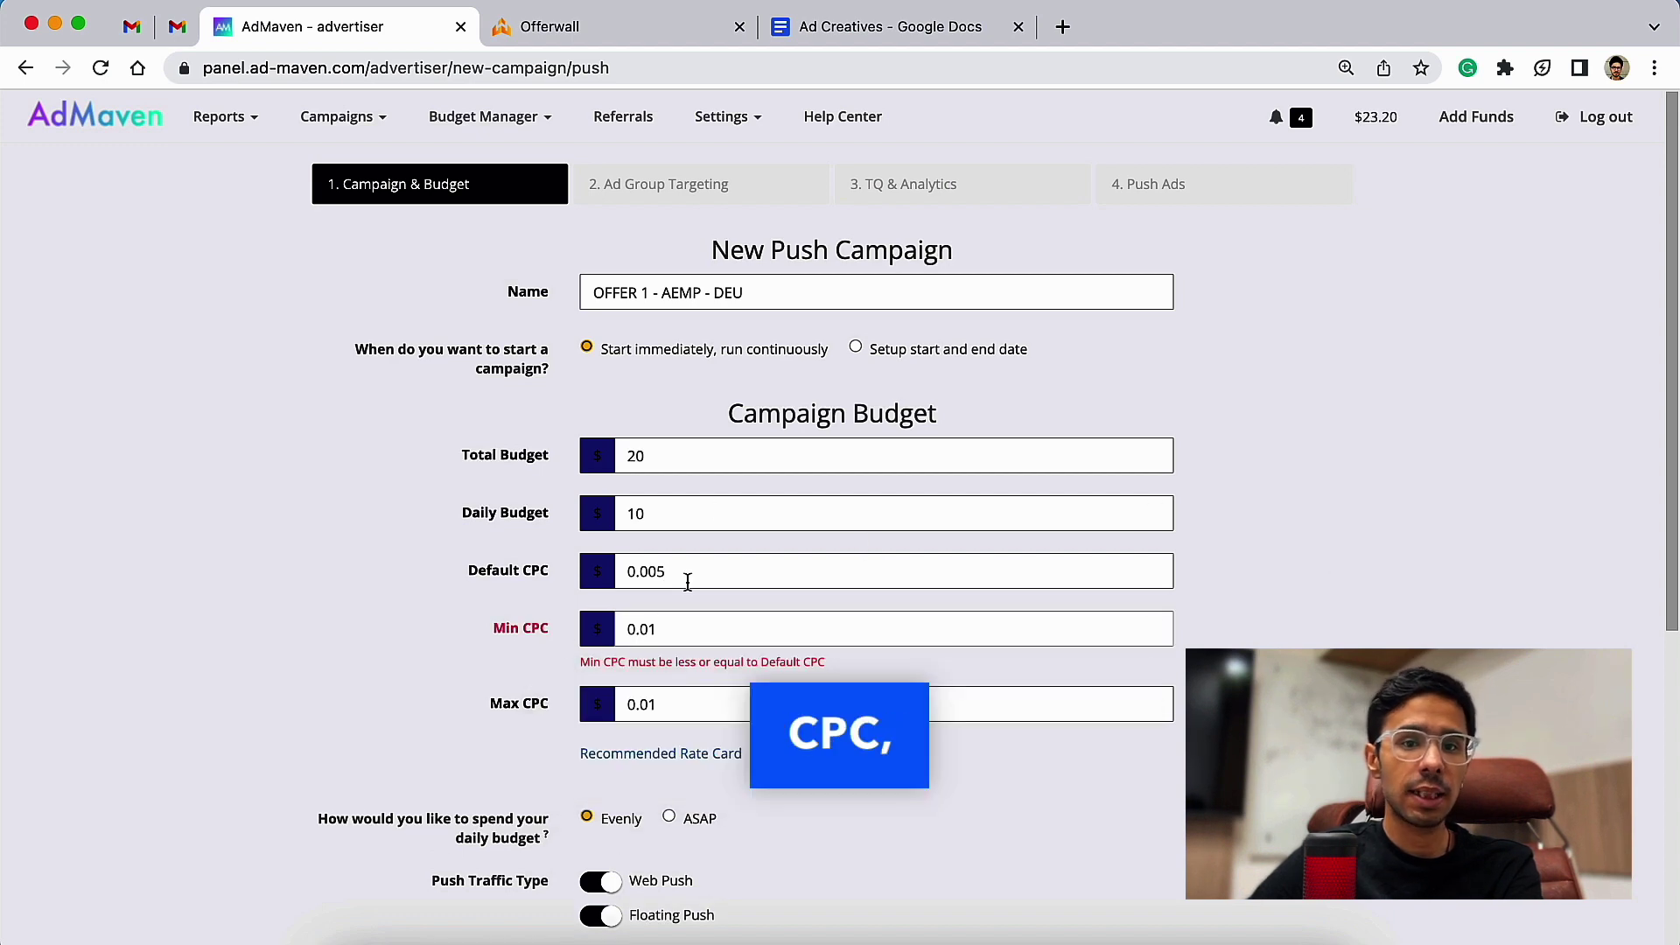
click(688, 582)
key(BackSpace)
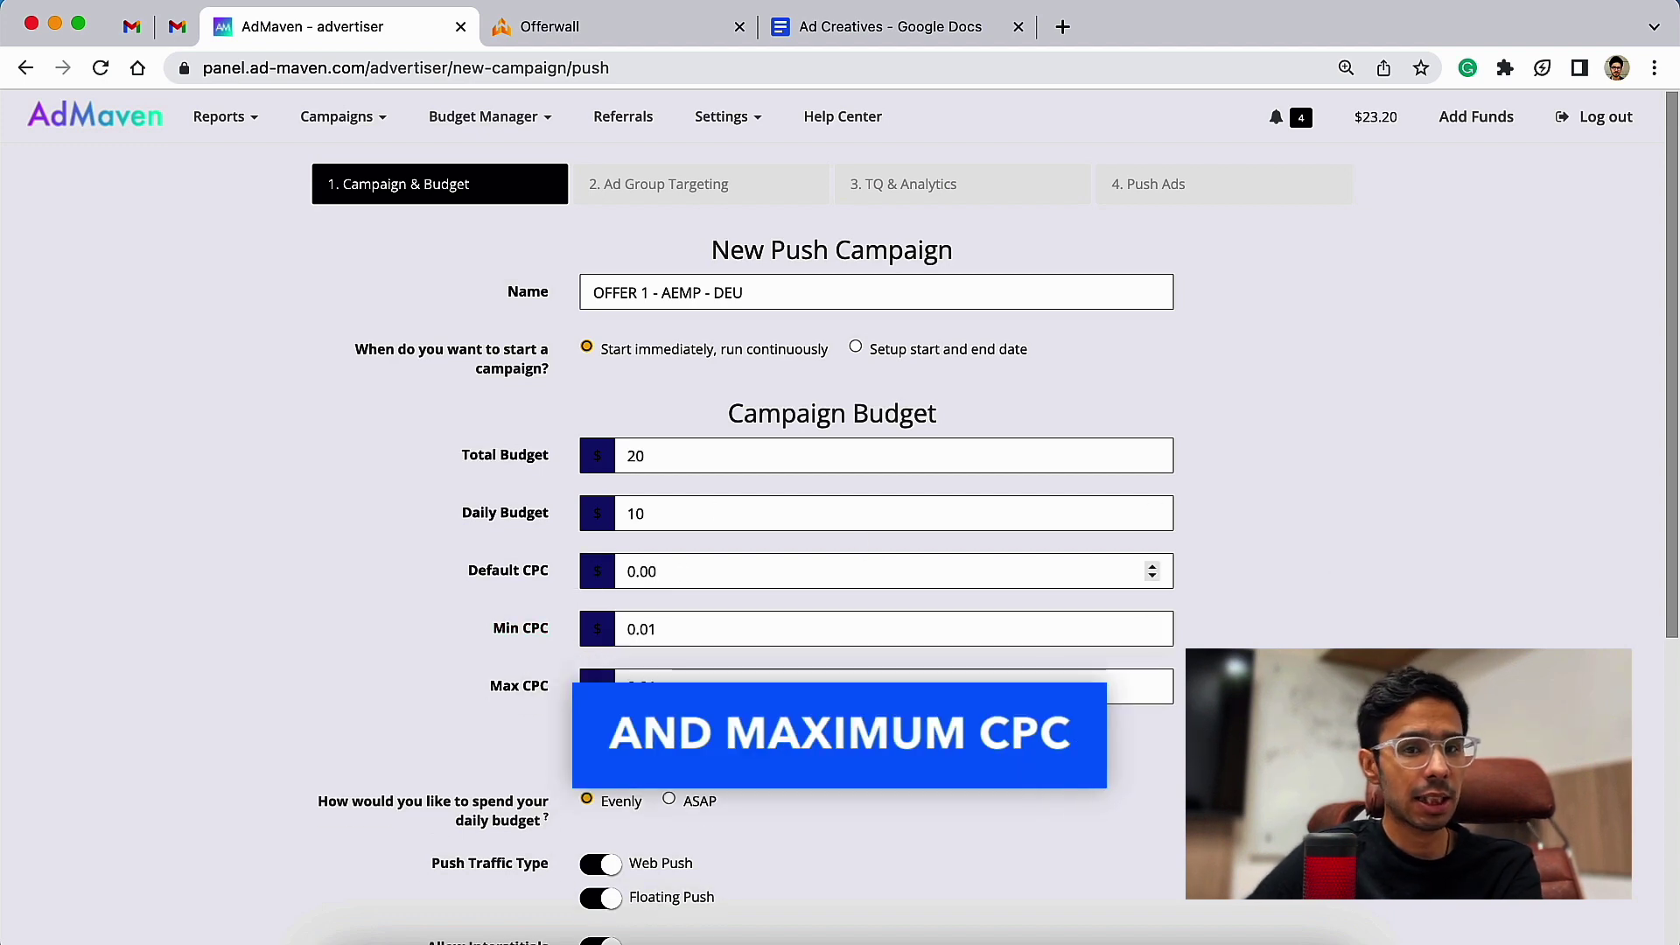
click(686, 627)
key(BackSpace)
text(05)
click(675, 569)
key(BackSpace)
text(1)
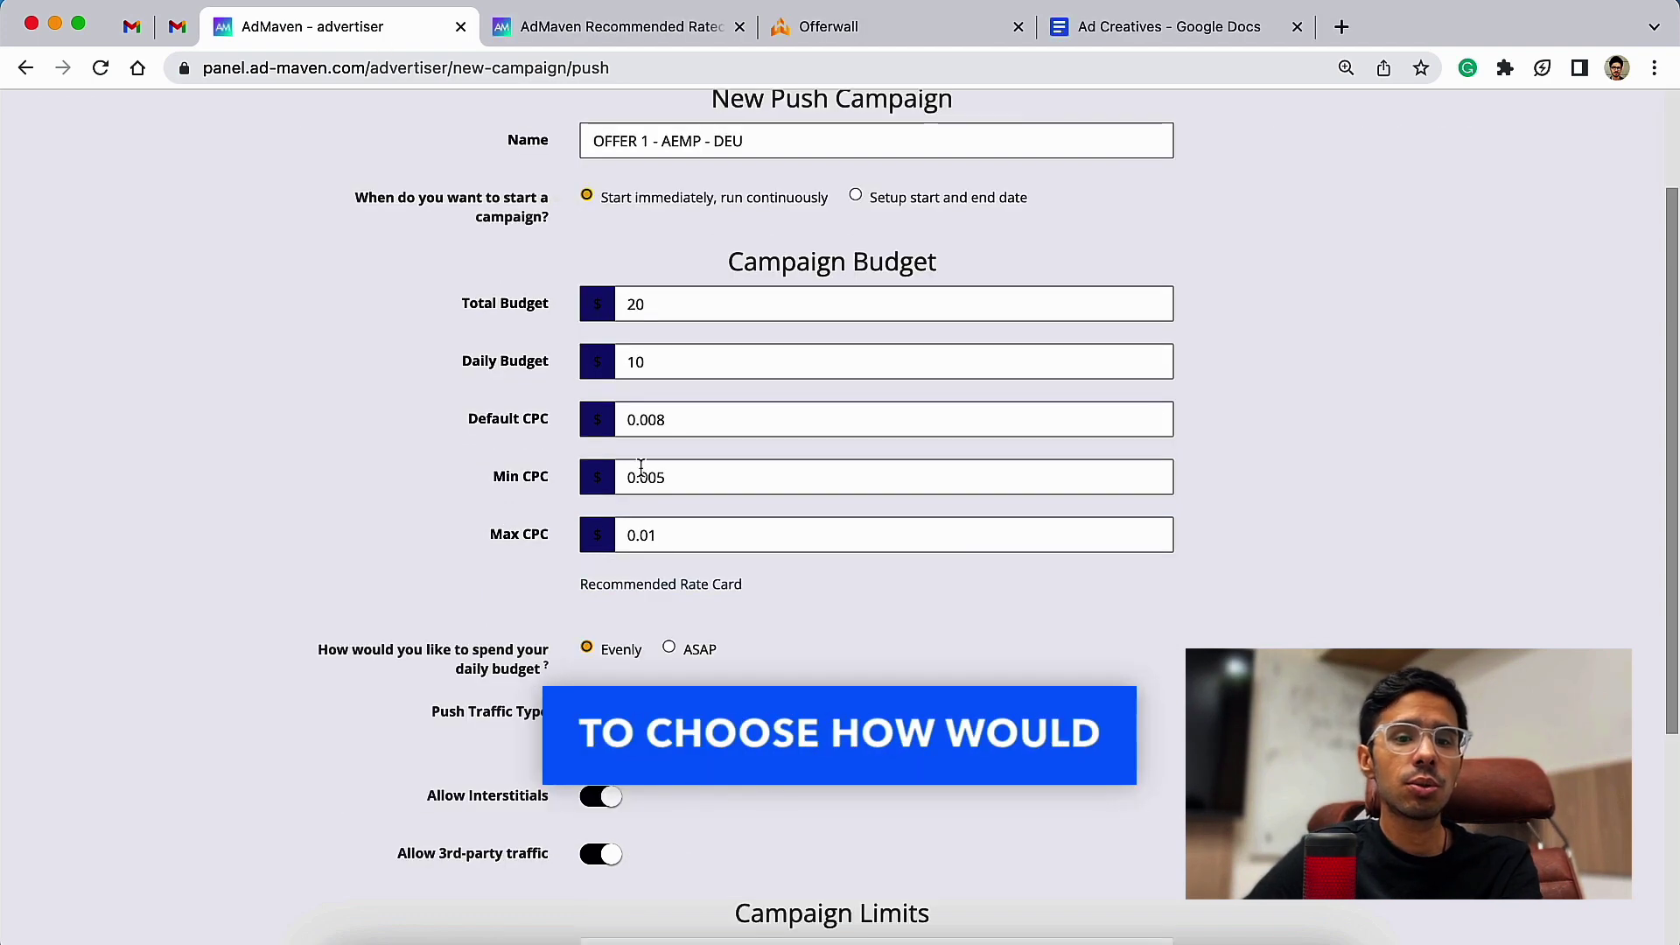
scroll(641, 473, down, 3)
mouse_move(385, 534)
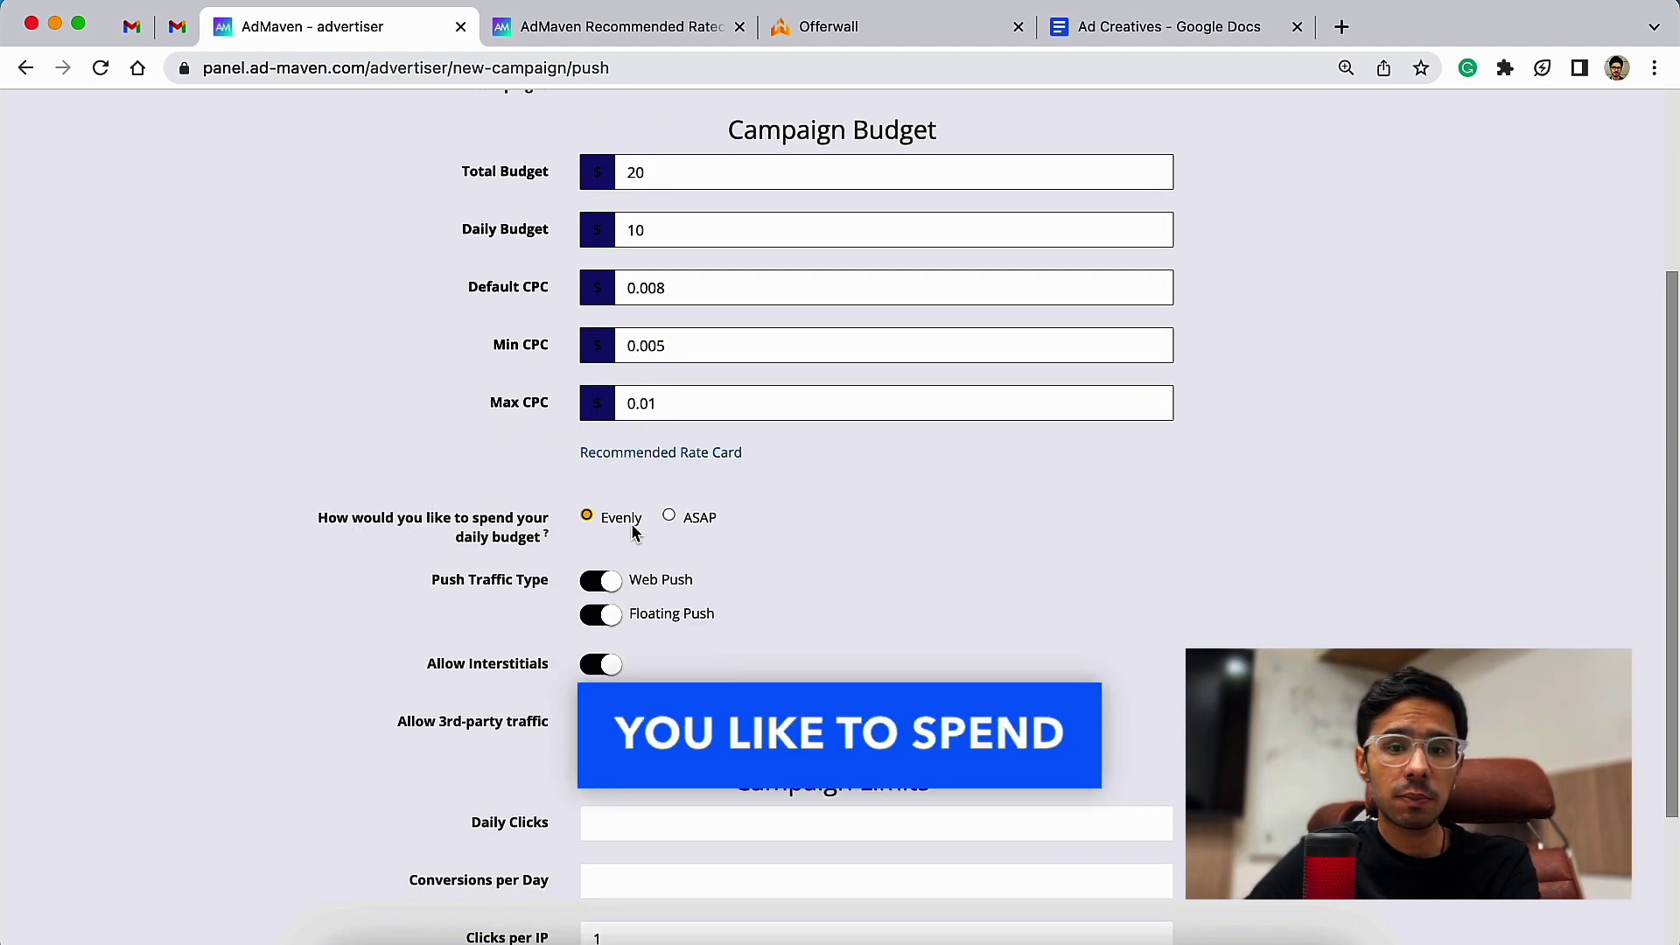
scroll(499, 300, down, 3)
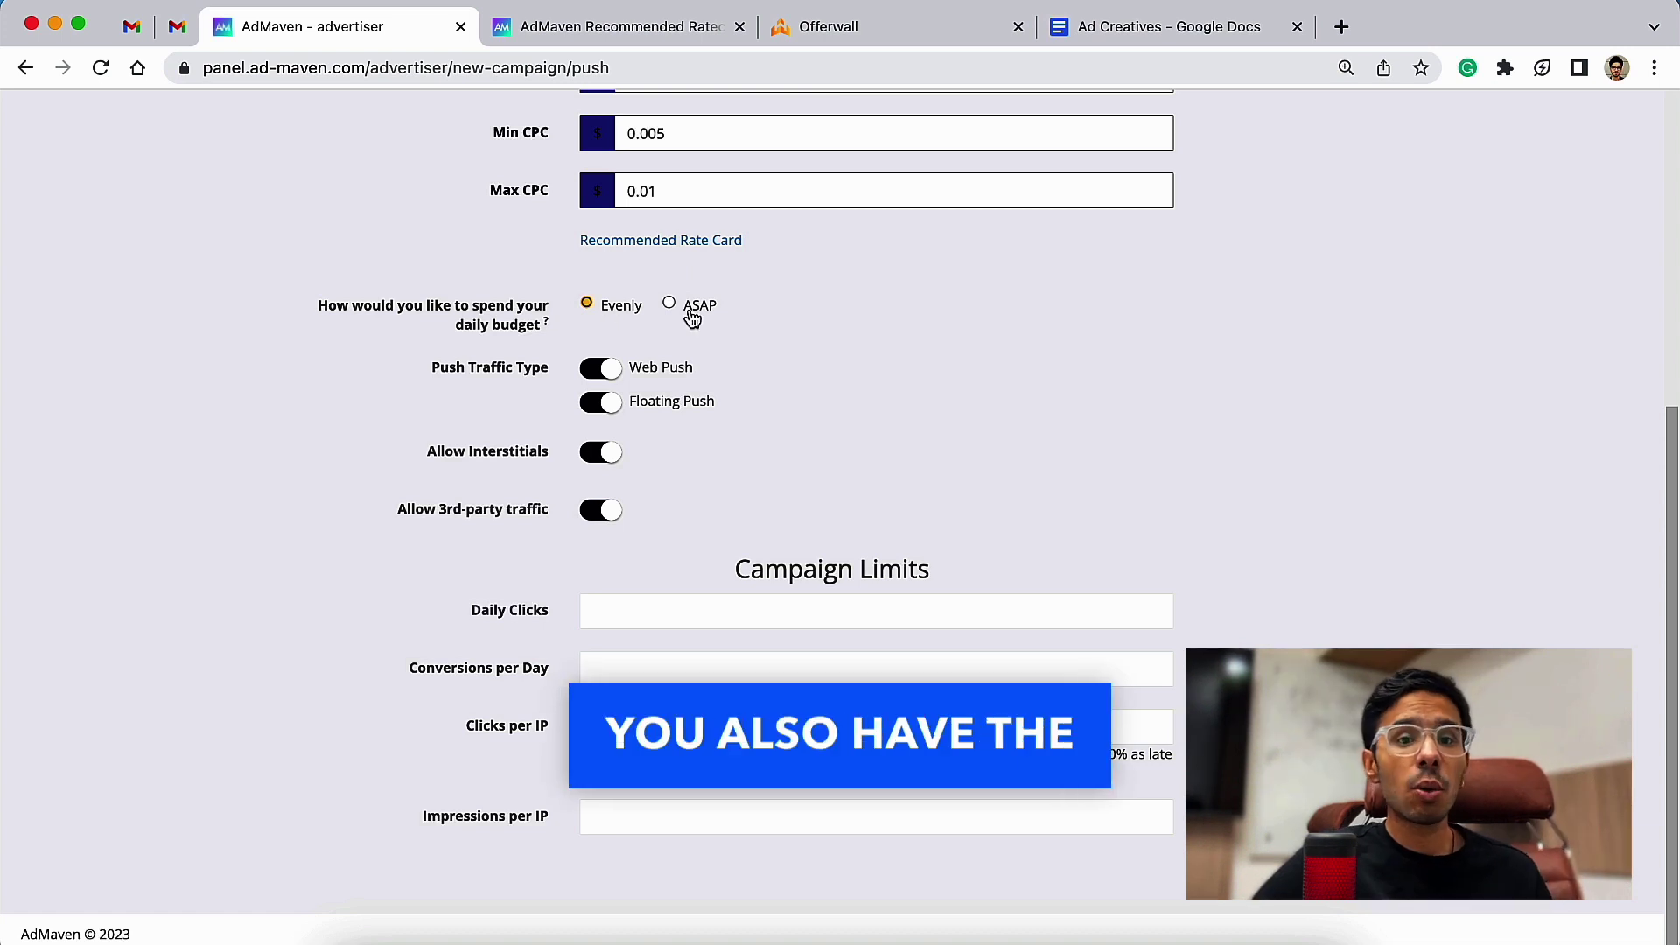
Step: Switch off Allow Interstitials and Allow 3rd-party traffic, keeping Web Push and Floating Push on
click(591, 369)
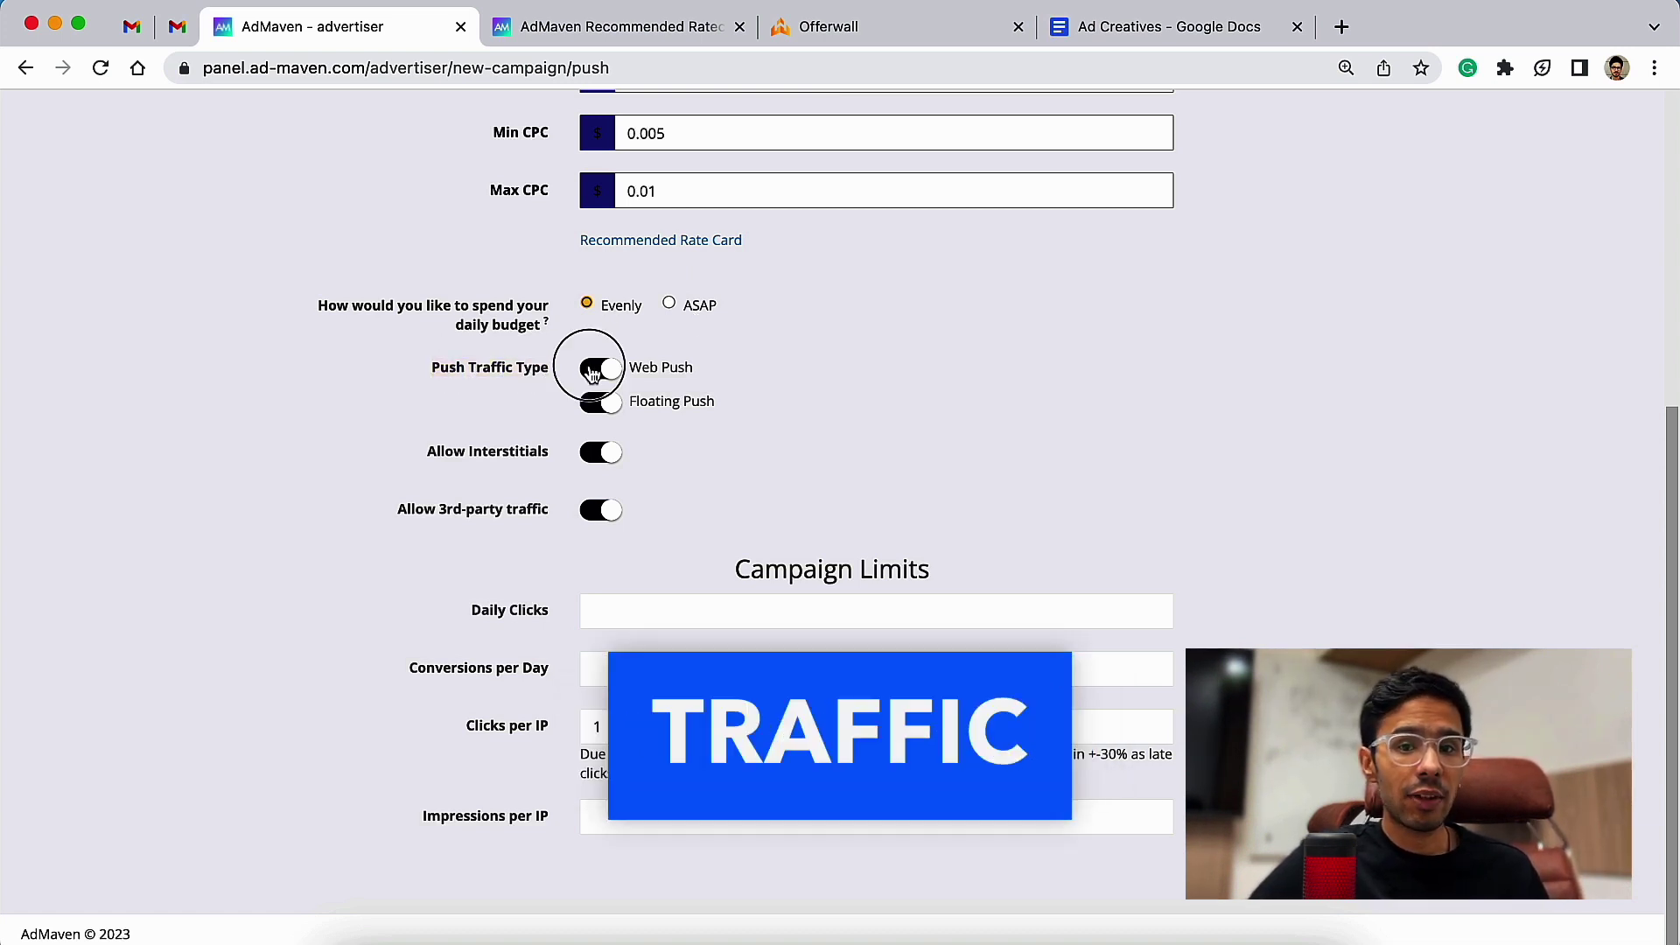
click(591, 369)
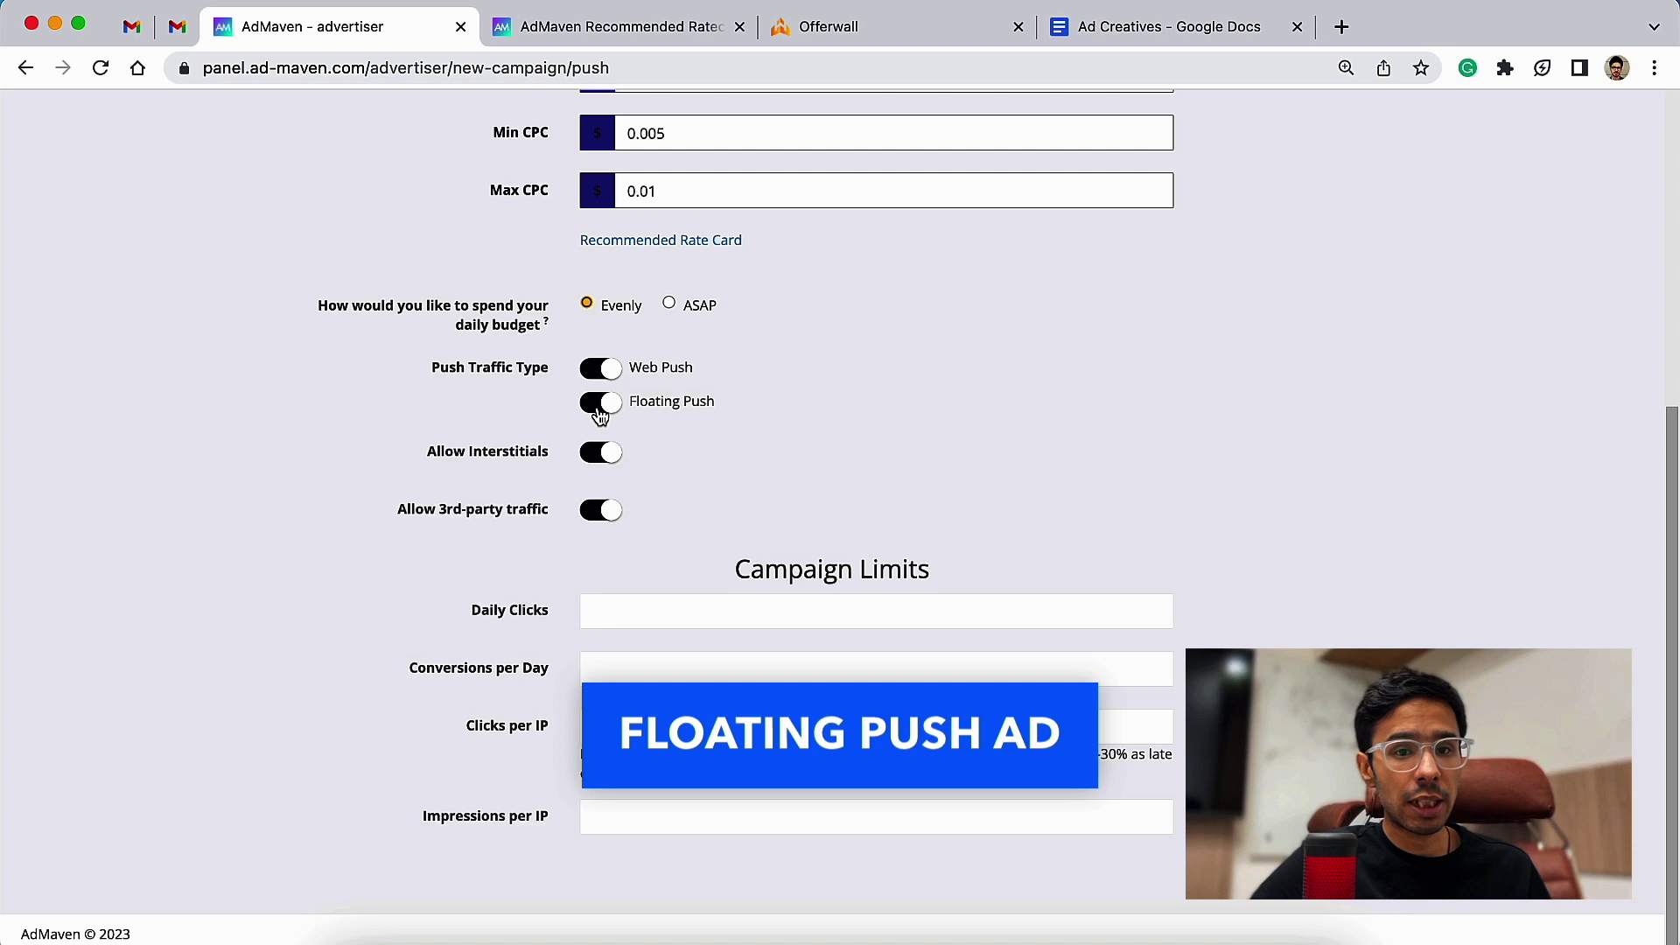
click(599, 410)
click(599, 410)
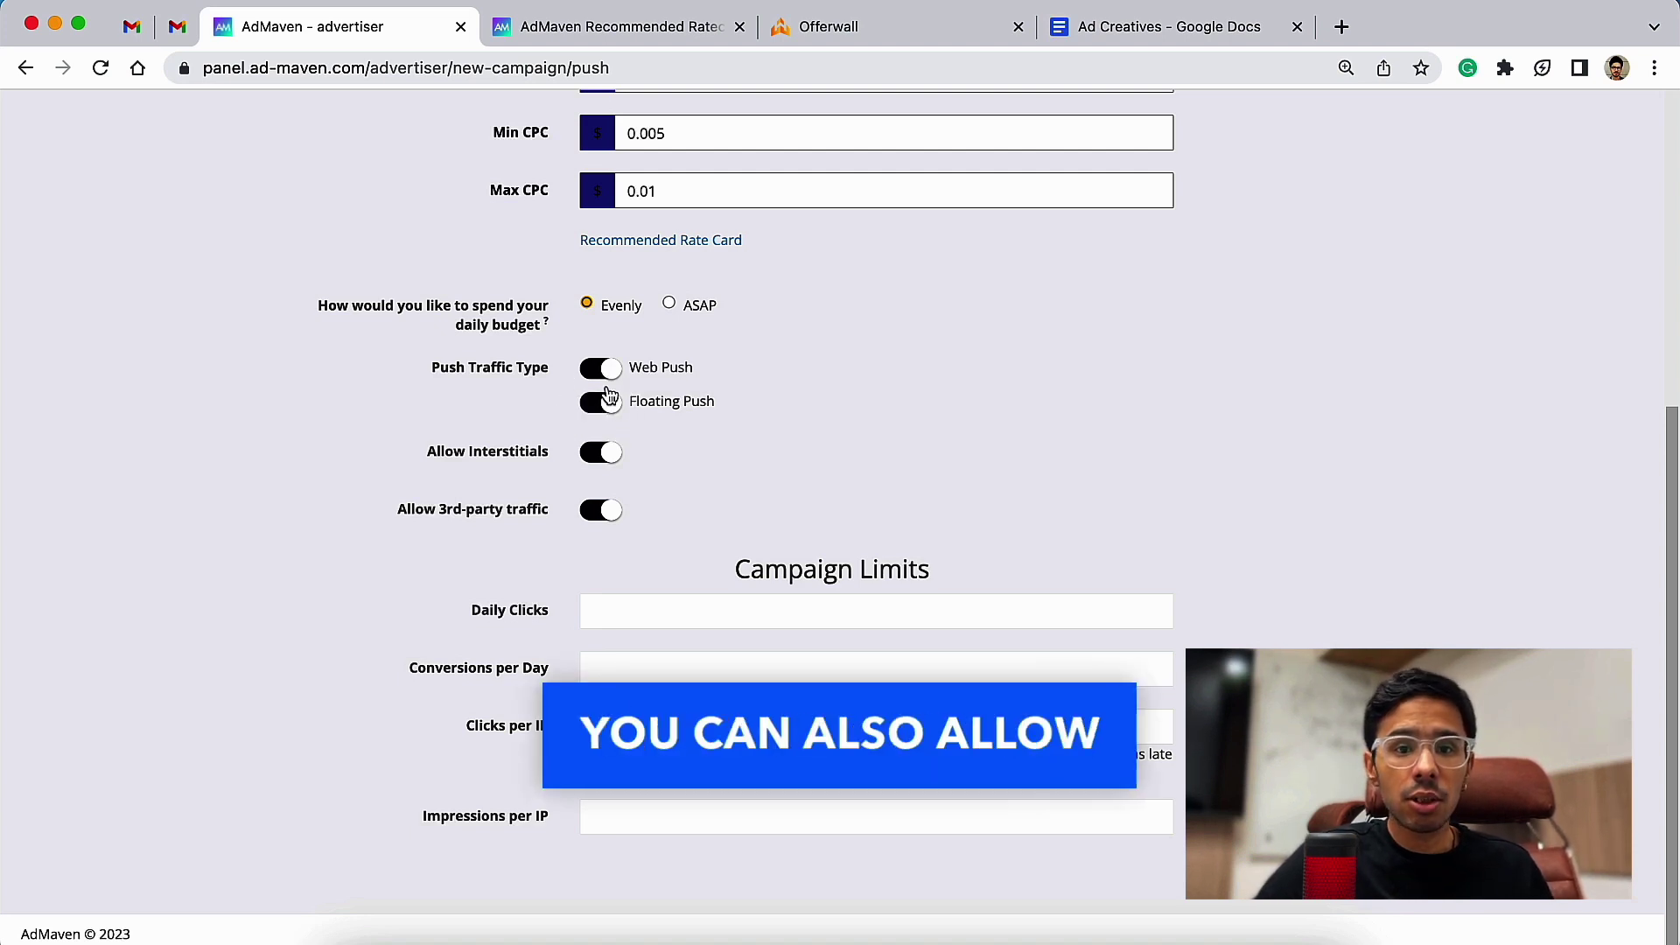
click(610, 409)
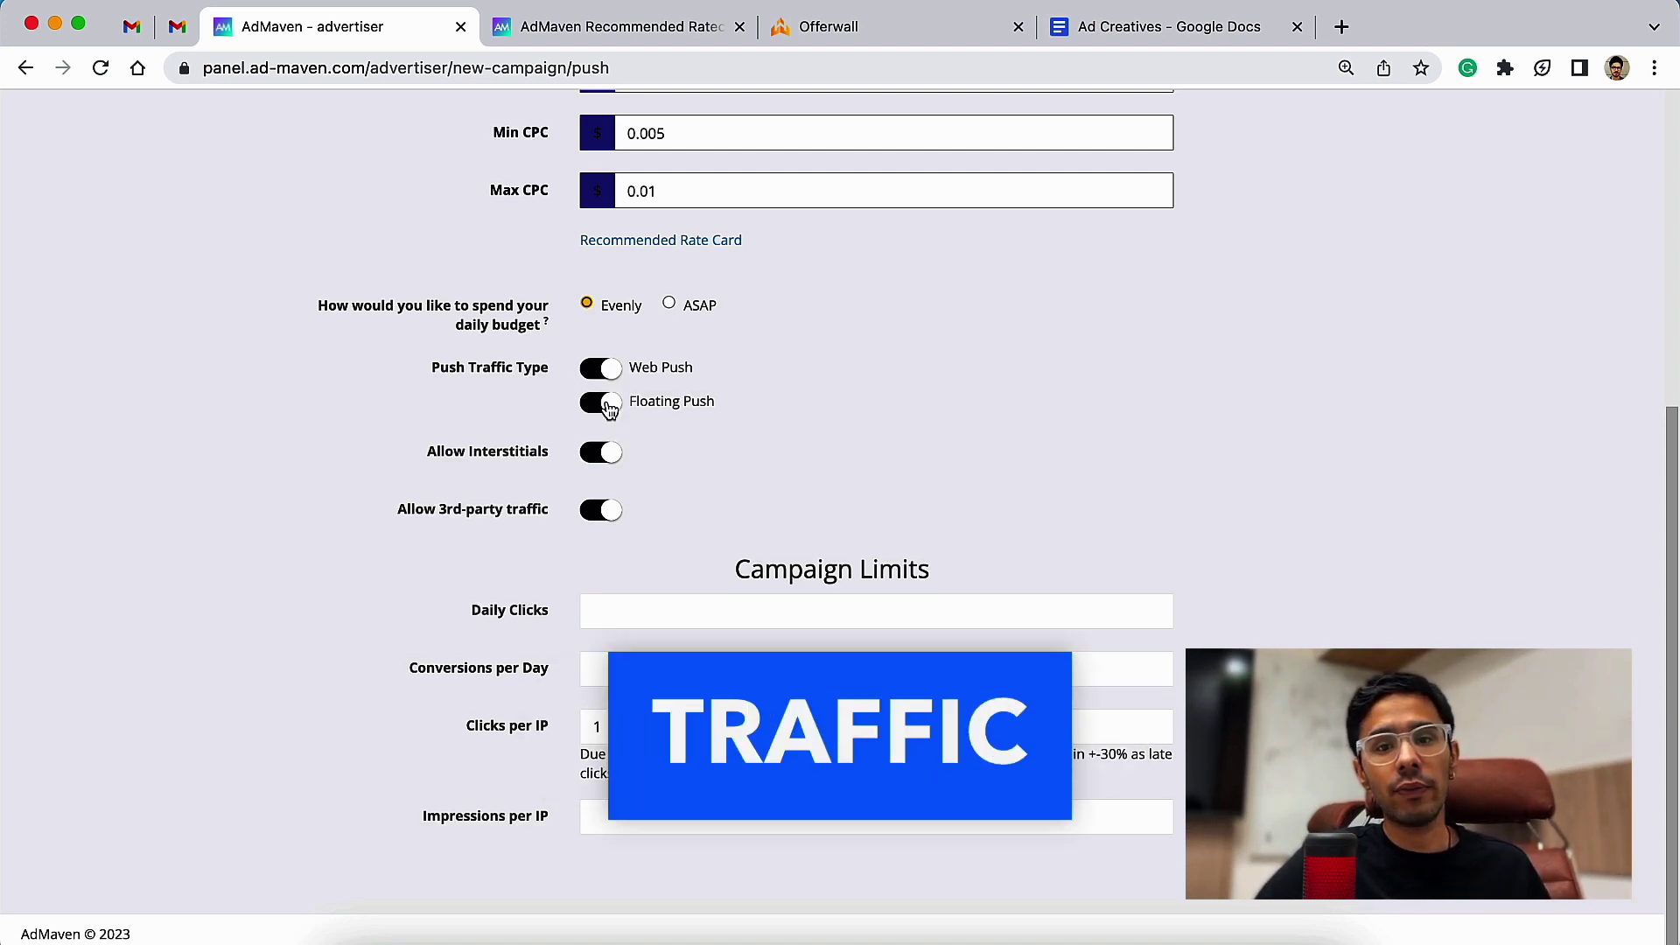
click(455, 461)
click(602, 453)
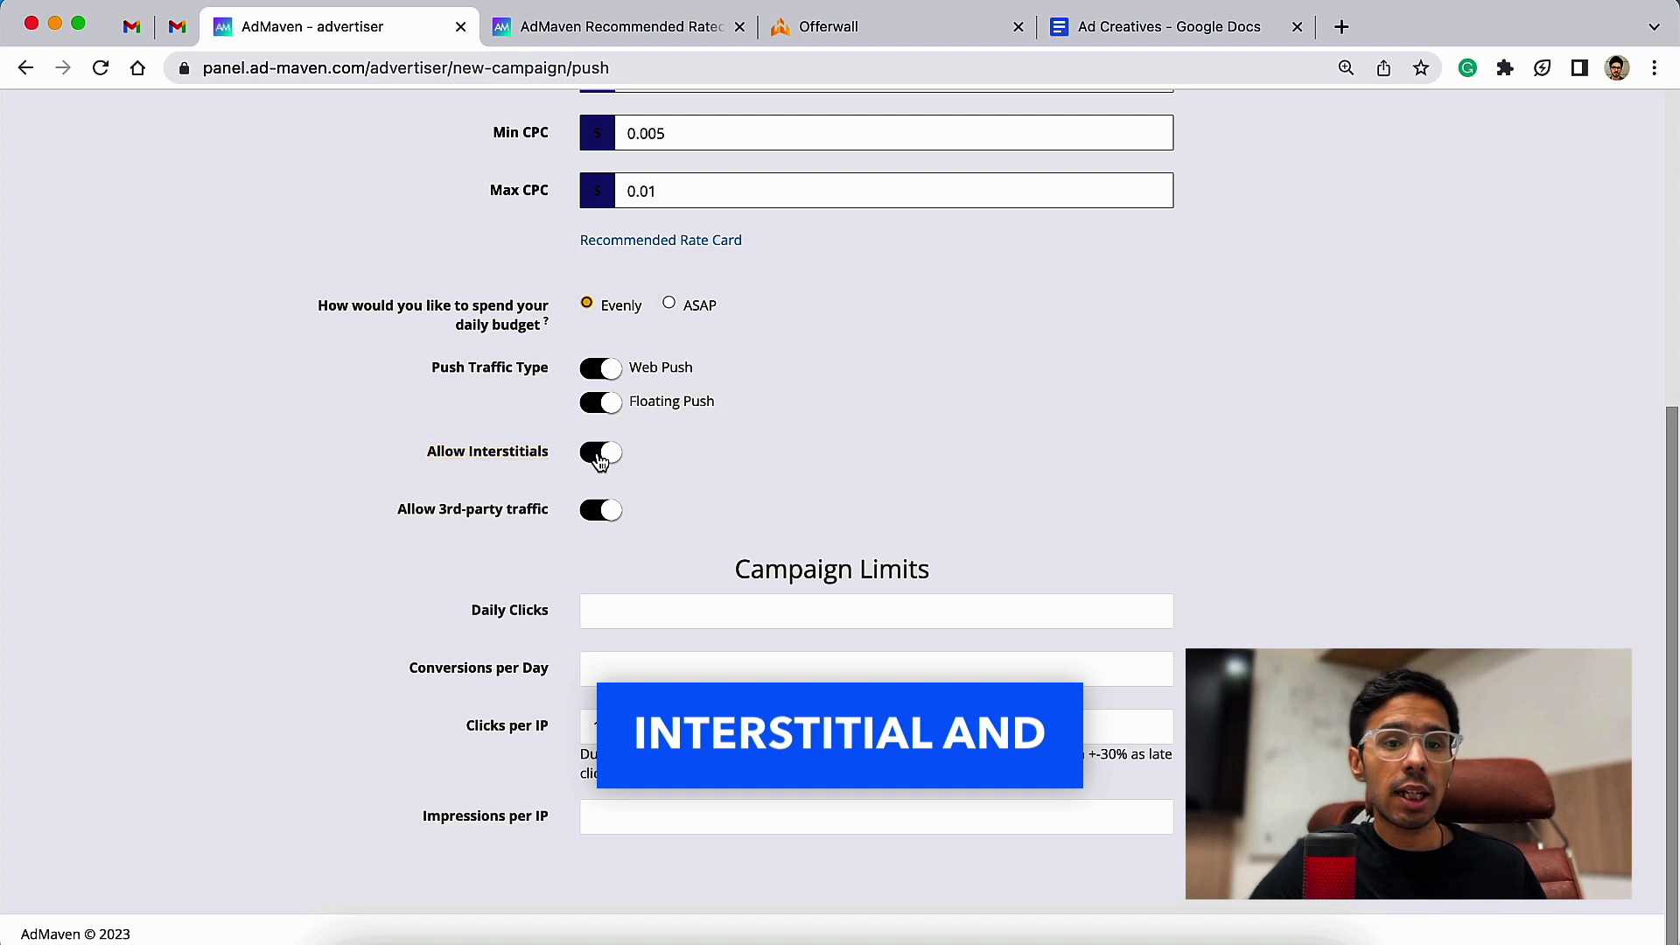
click(602, 454)
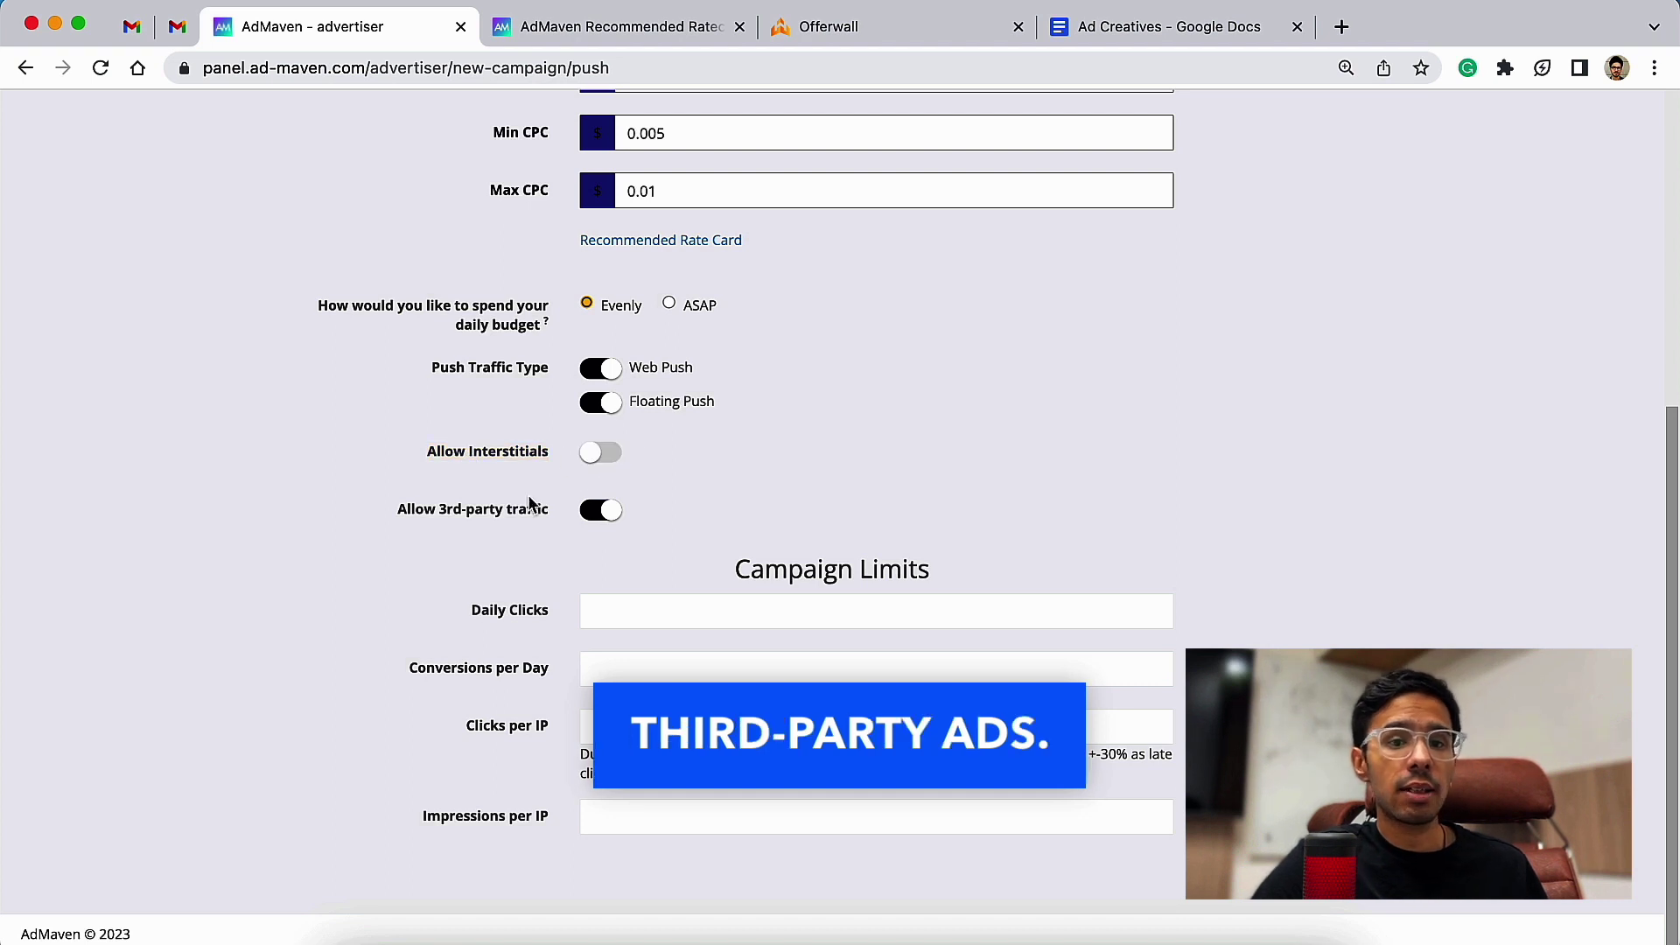
click(602, 511)
Step: Enter -6 in the Daily Clicks limit field
click(682, 613)
text(-6)
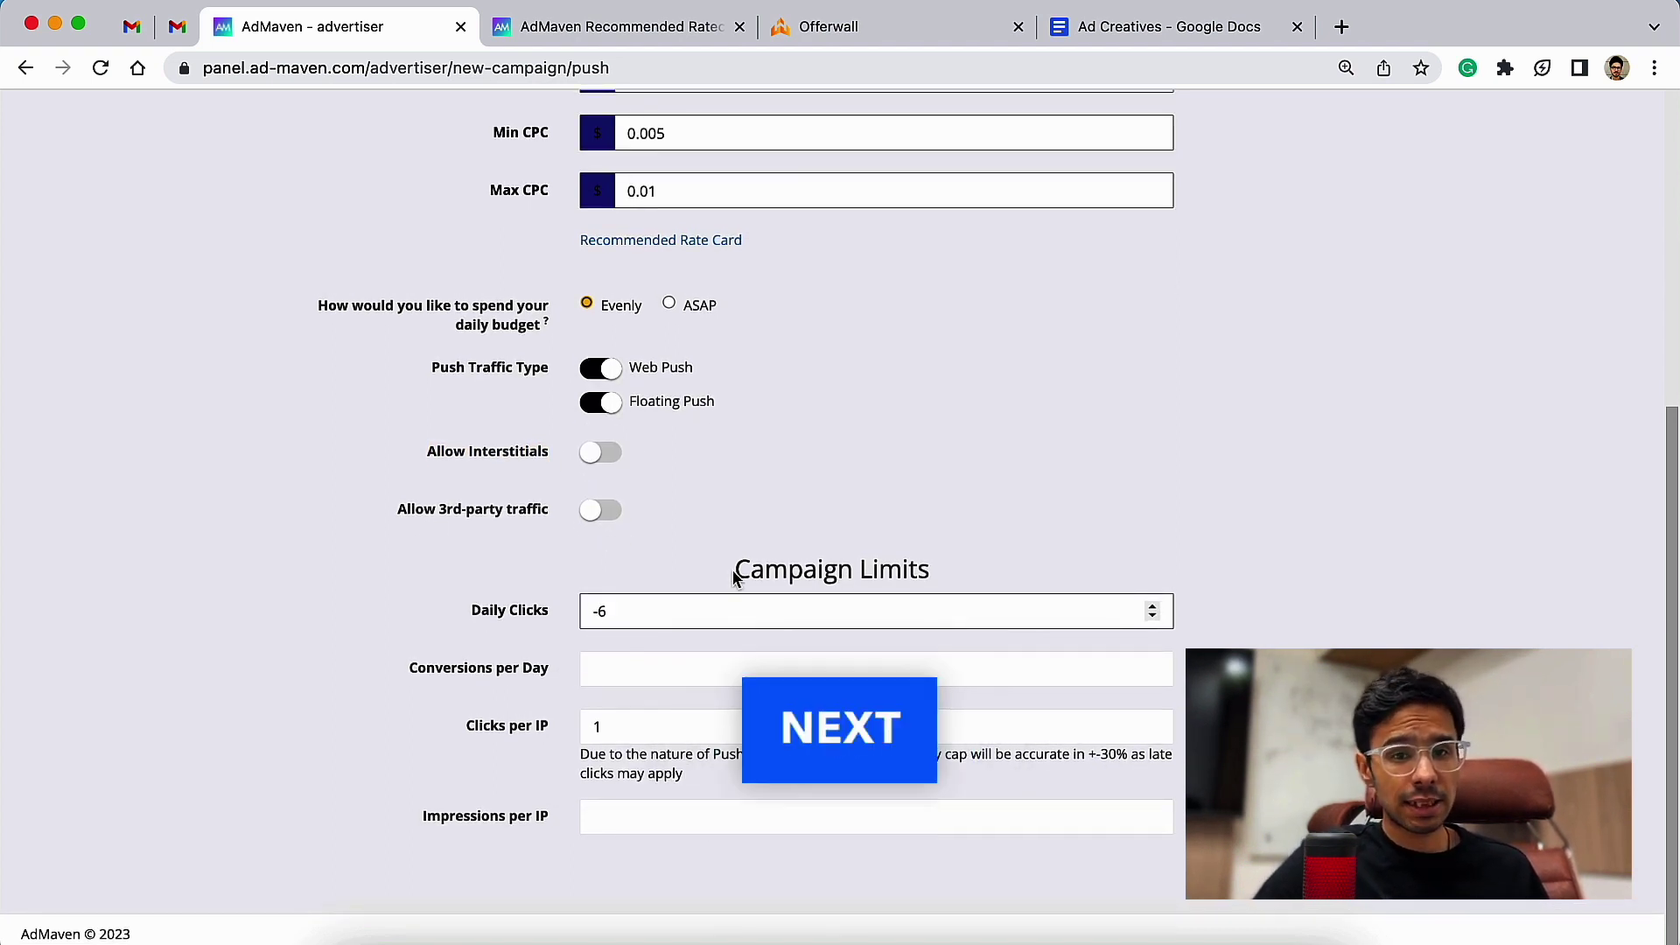
drag(732, 570, 957, 582)
click(977, 525)
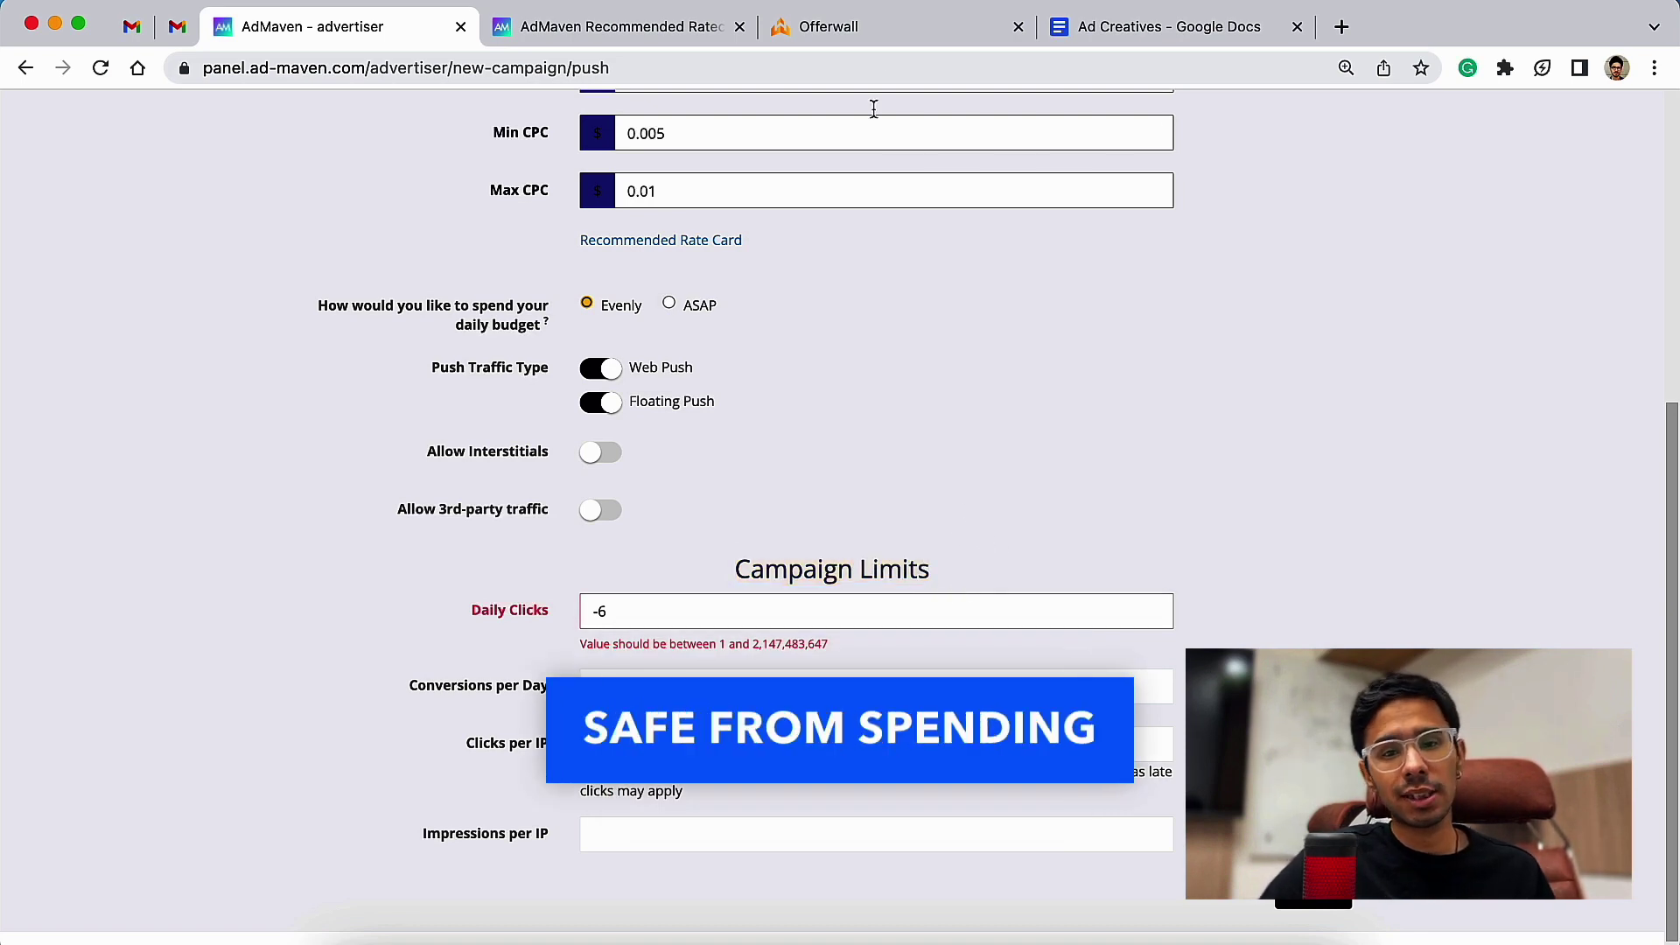
Step: Expand the m.benaughty.com NZL offer, then highlight Offer 1's 'daily cap 50' in Ad Creatives
click(882, 35)
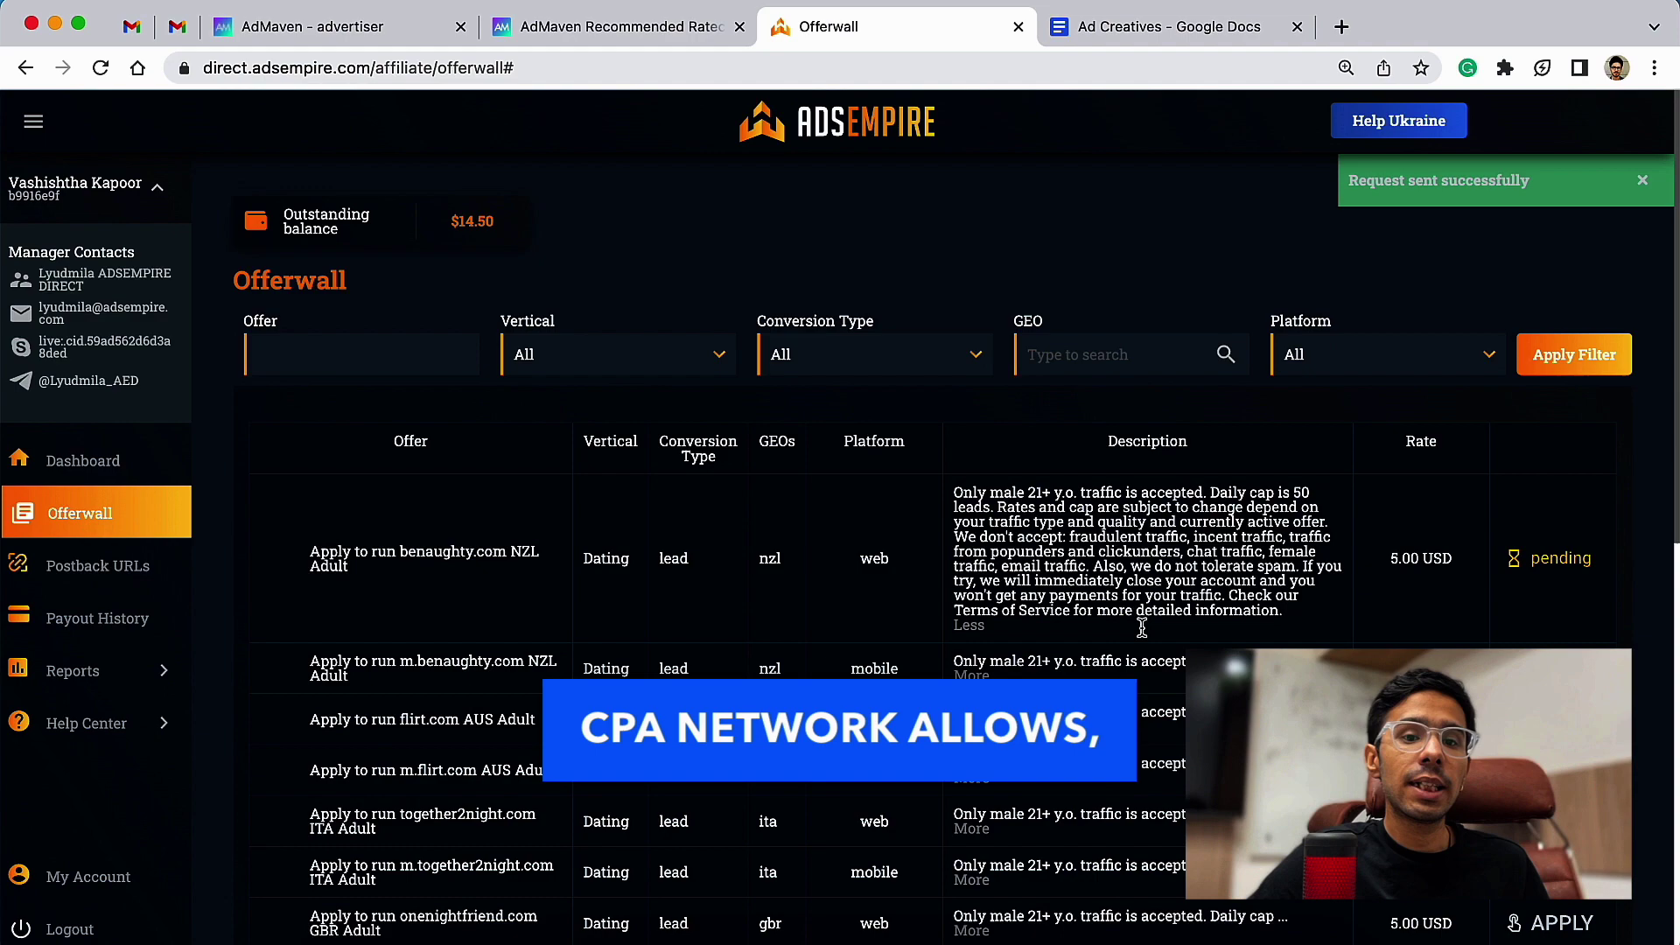
scroll(1142, 629, down, 2)
click(969, 604)
scroll(962, 601, down, 3)
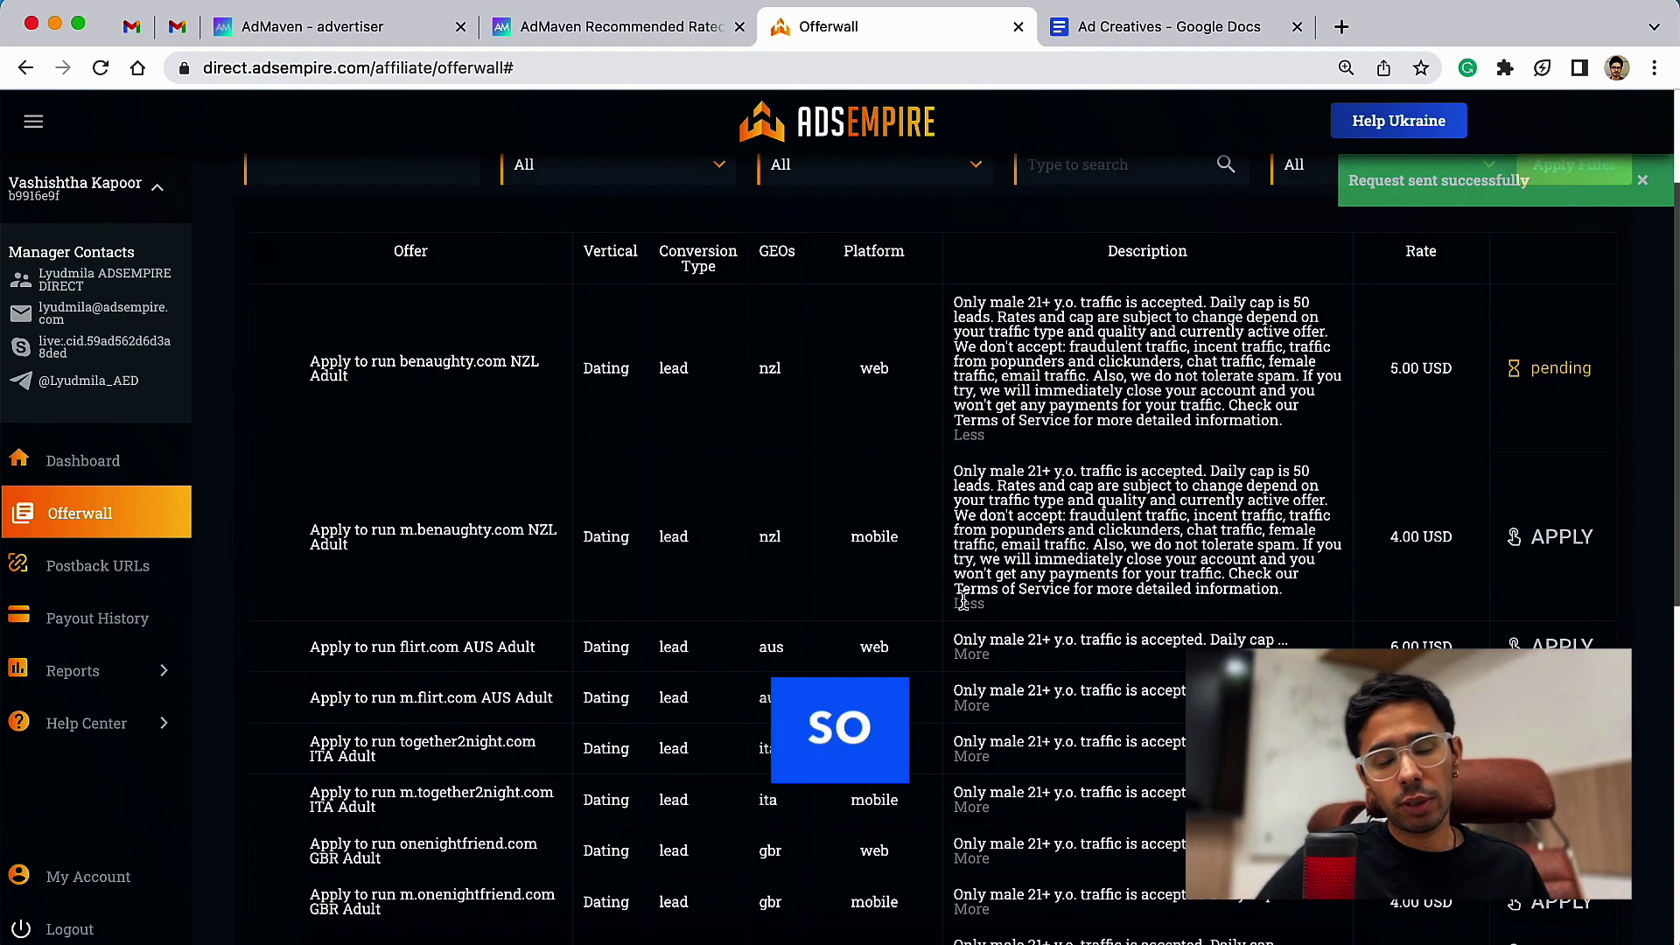
click(1129, 35)
drag(669, 308, 751, 306)
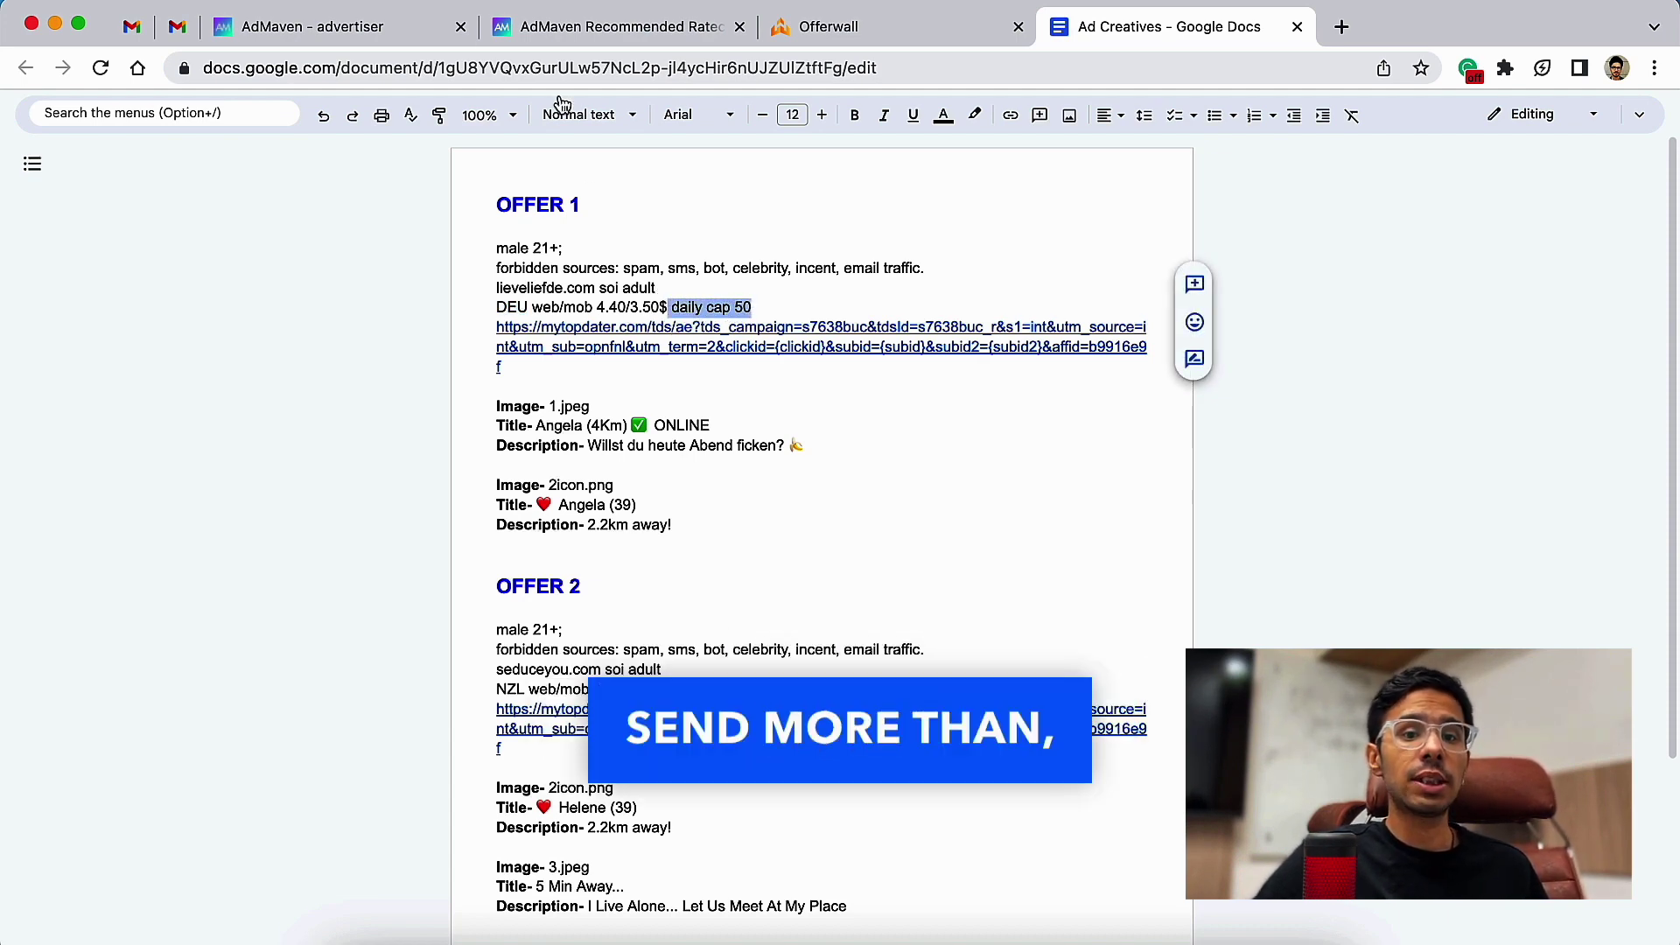
Step: Clear the -6 from Daily Clicks and set Conversions per Day to 50
click(613, 26)
click(377, 27)
click(612, 612)
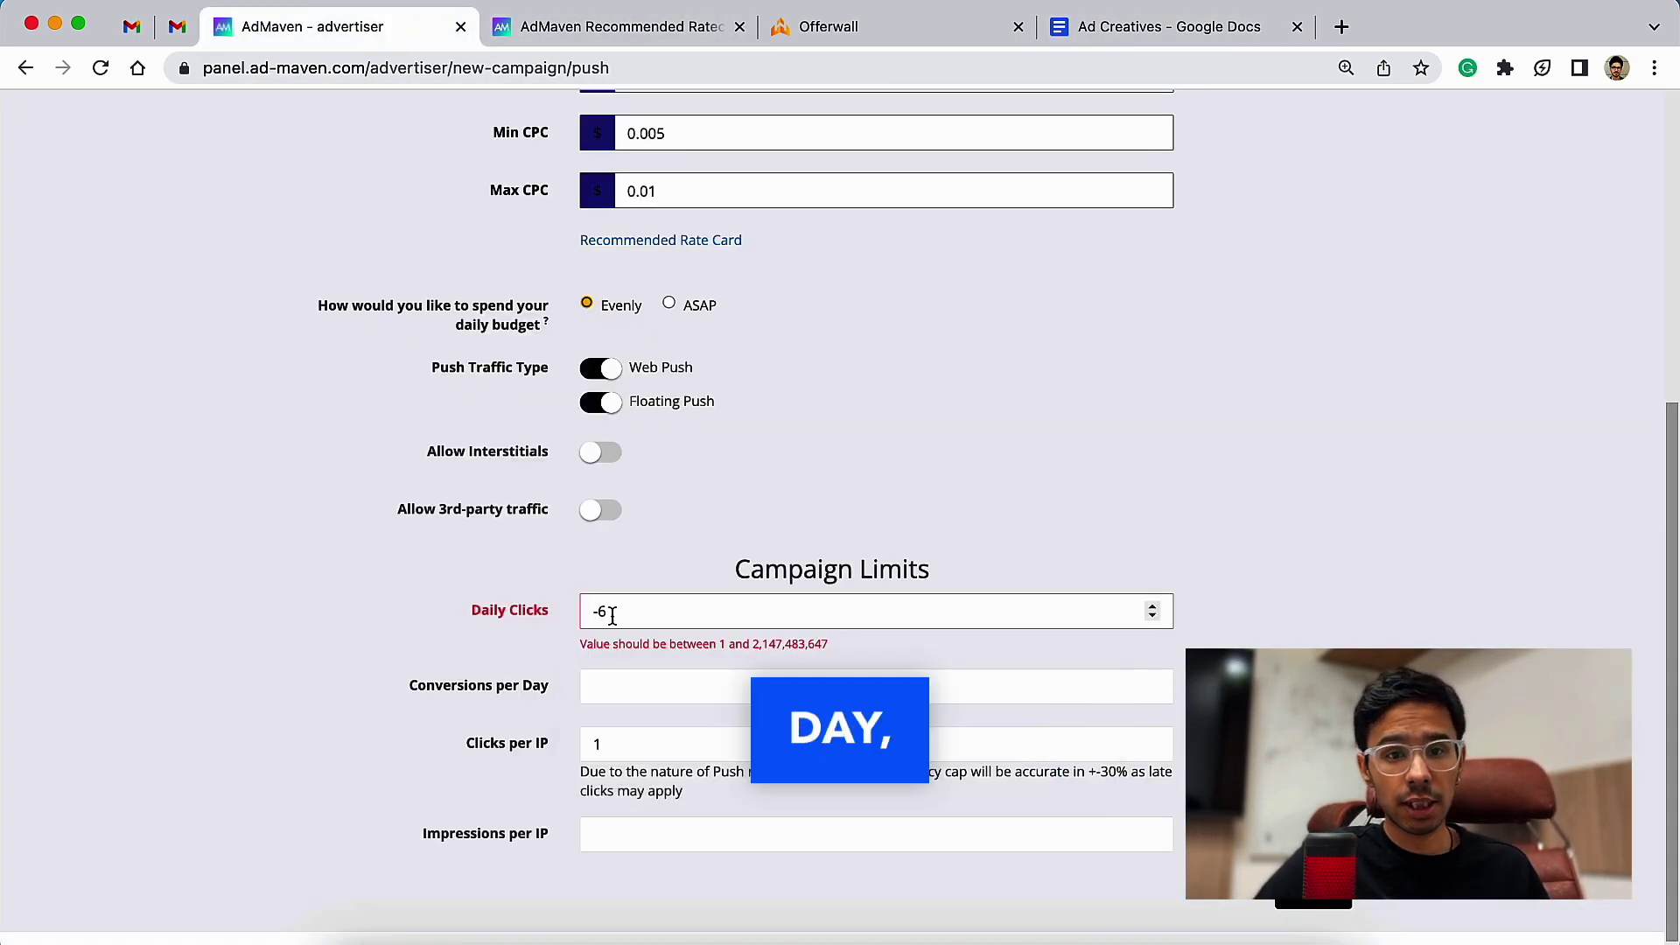
key(BackSpace)
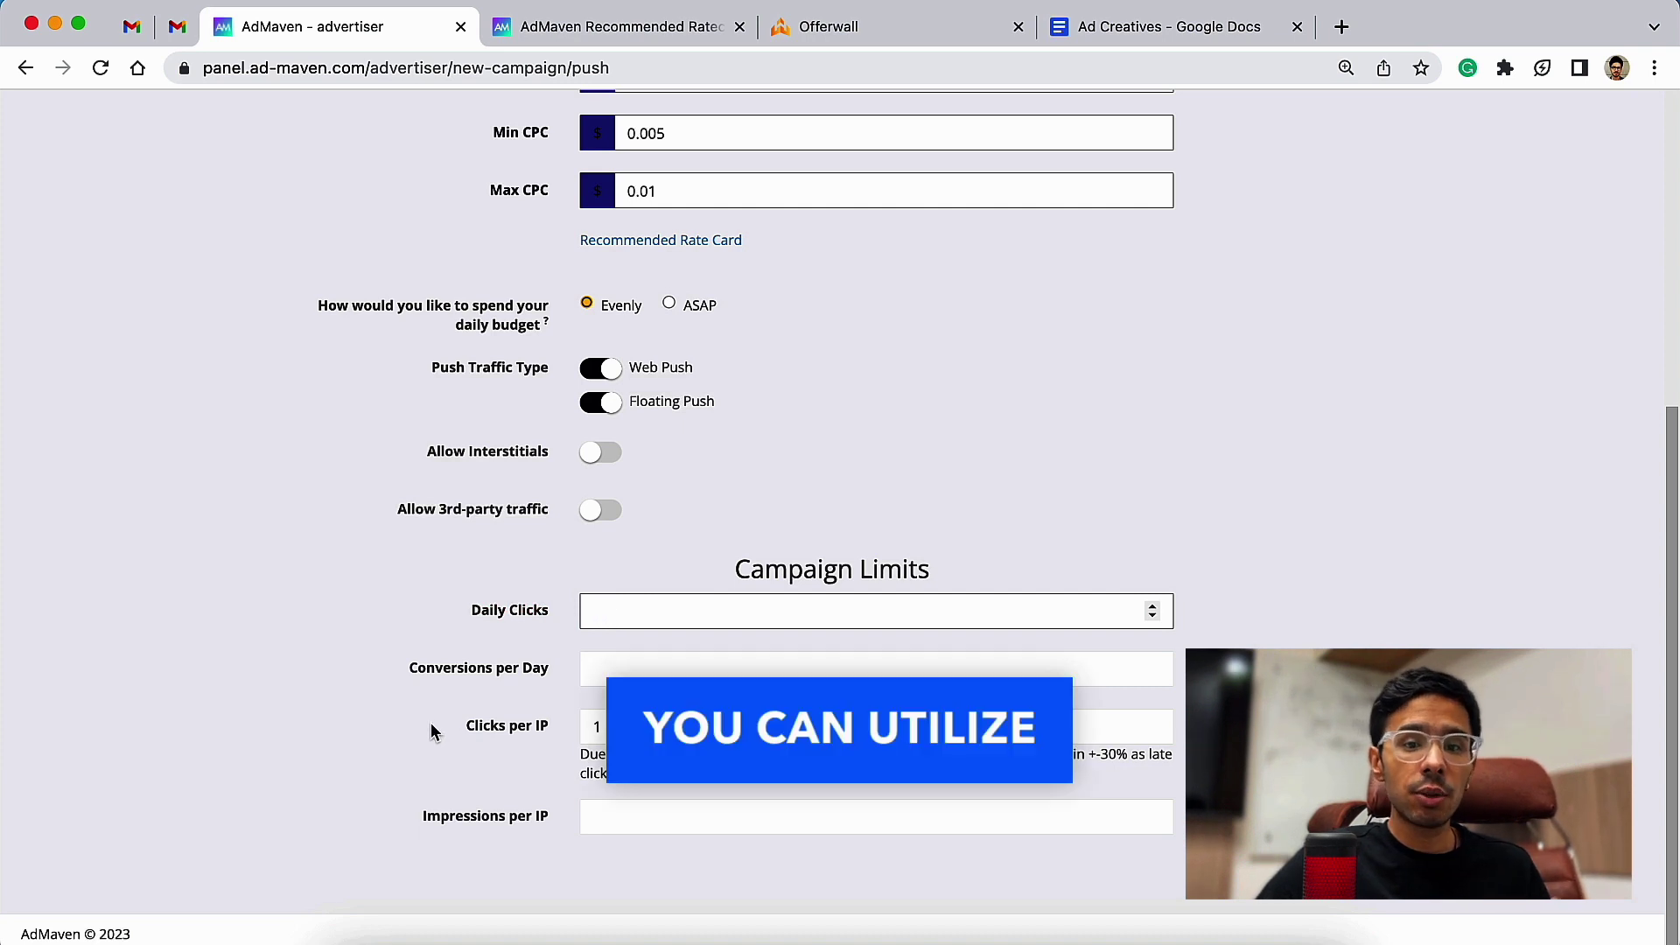
triple_click(424, 668)
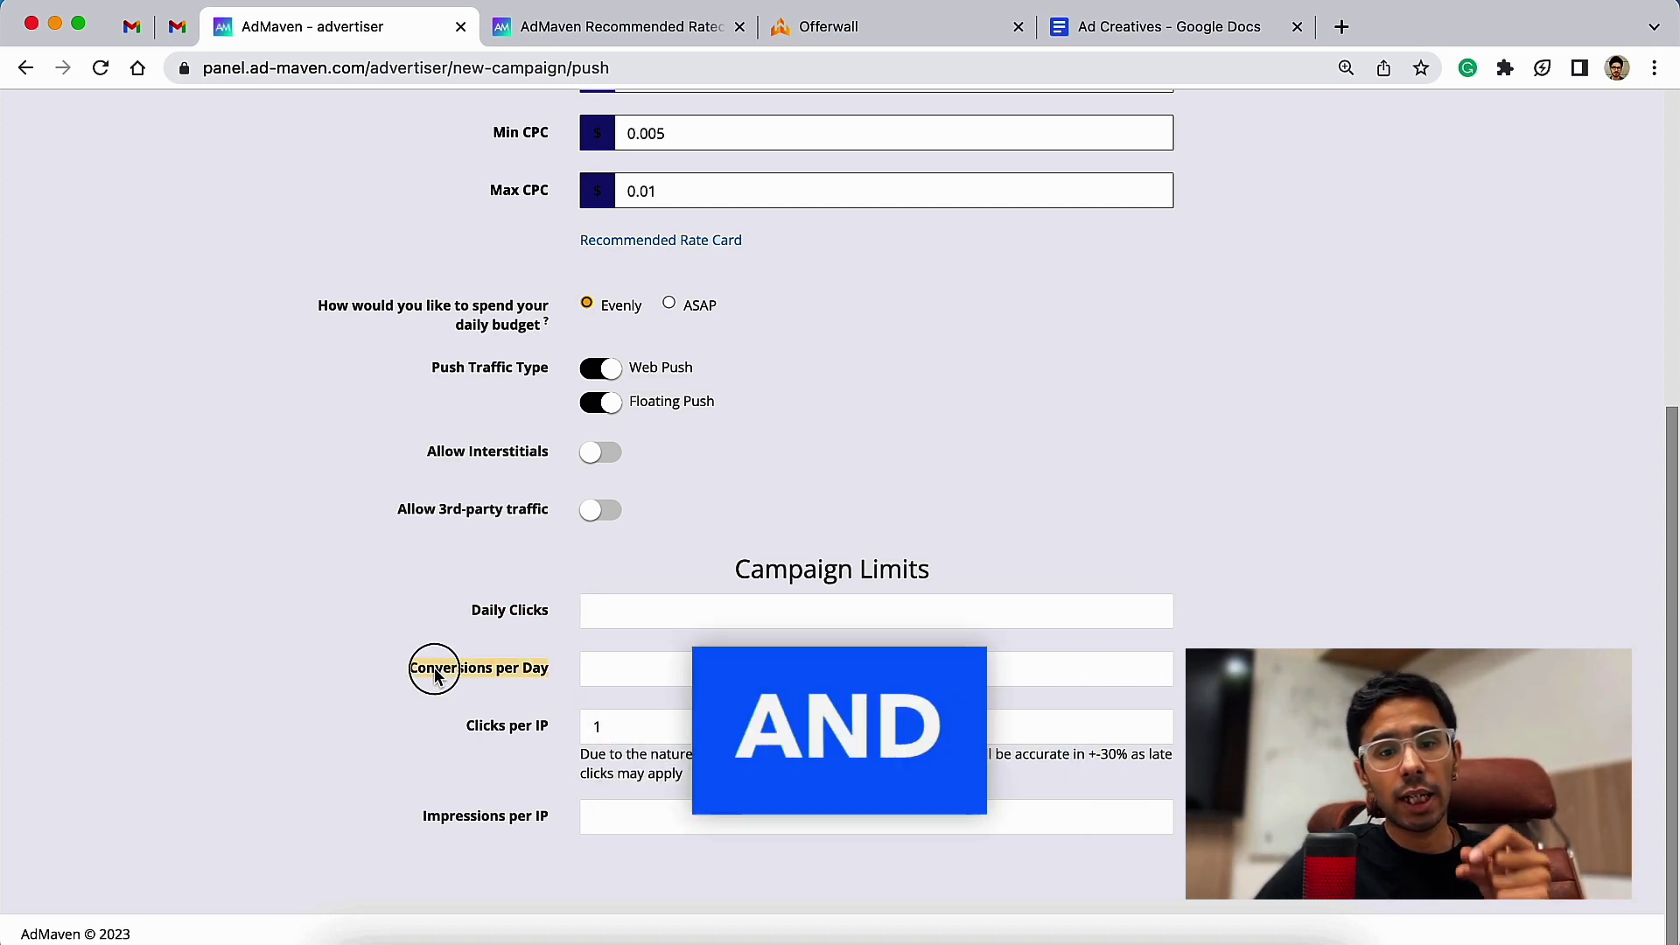
click(635, 675)
text(50)
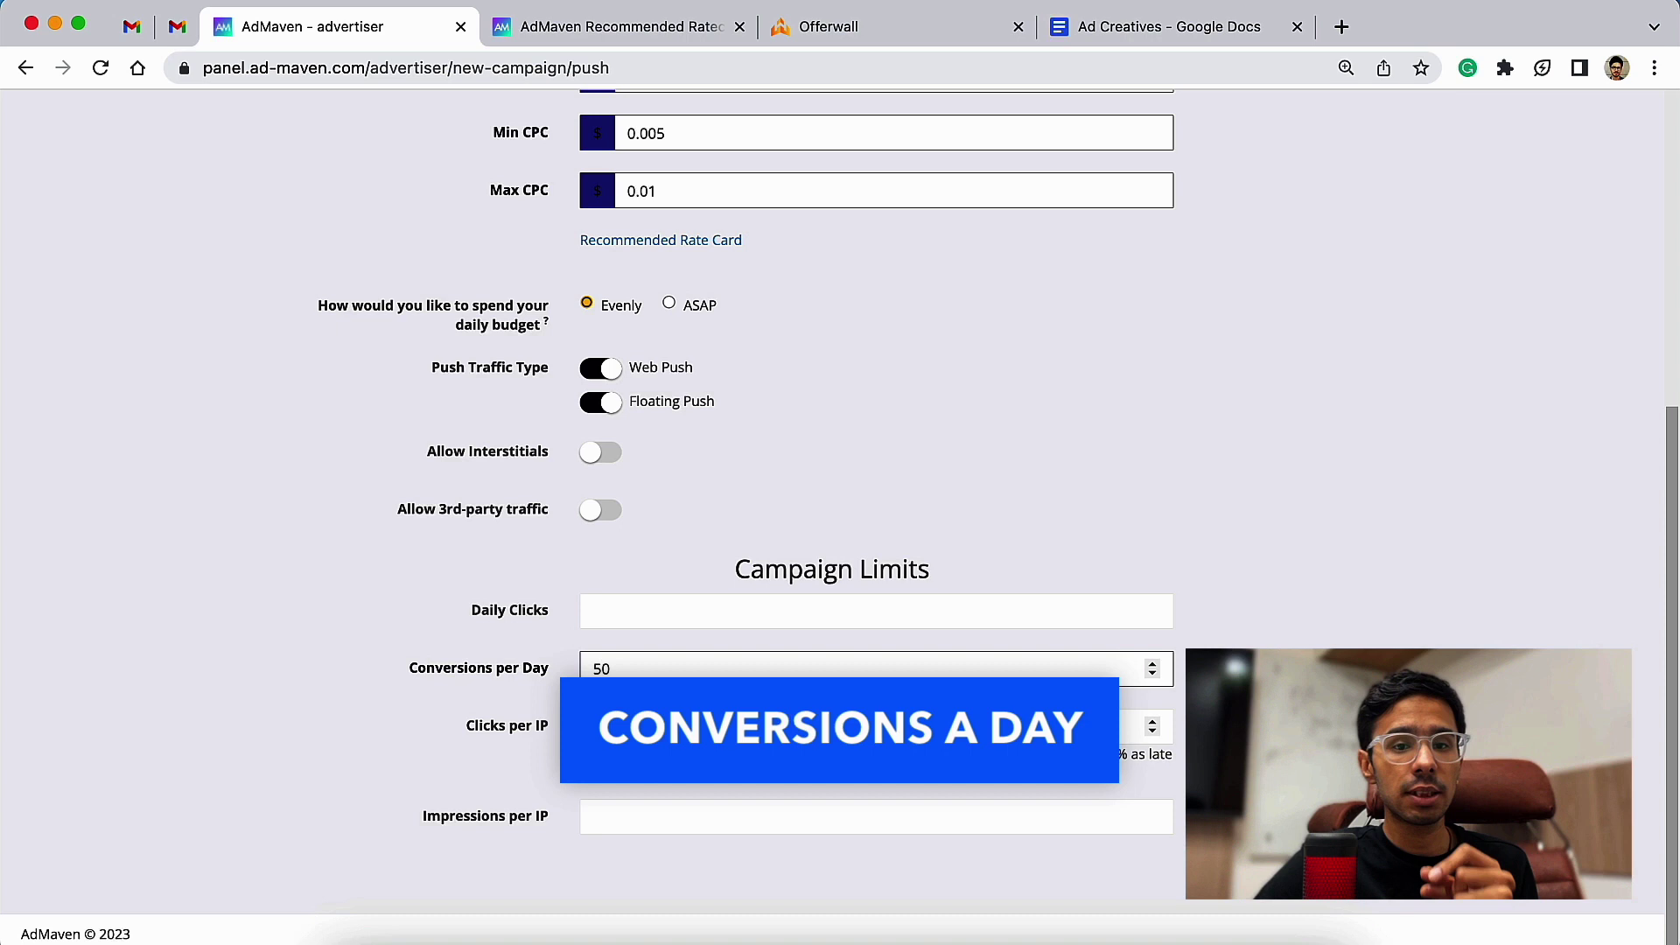
click(626, 817)
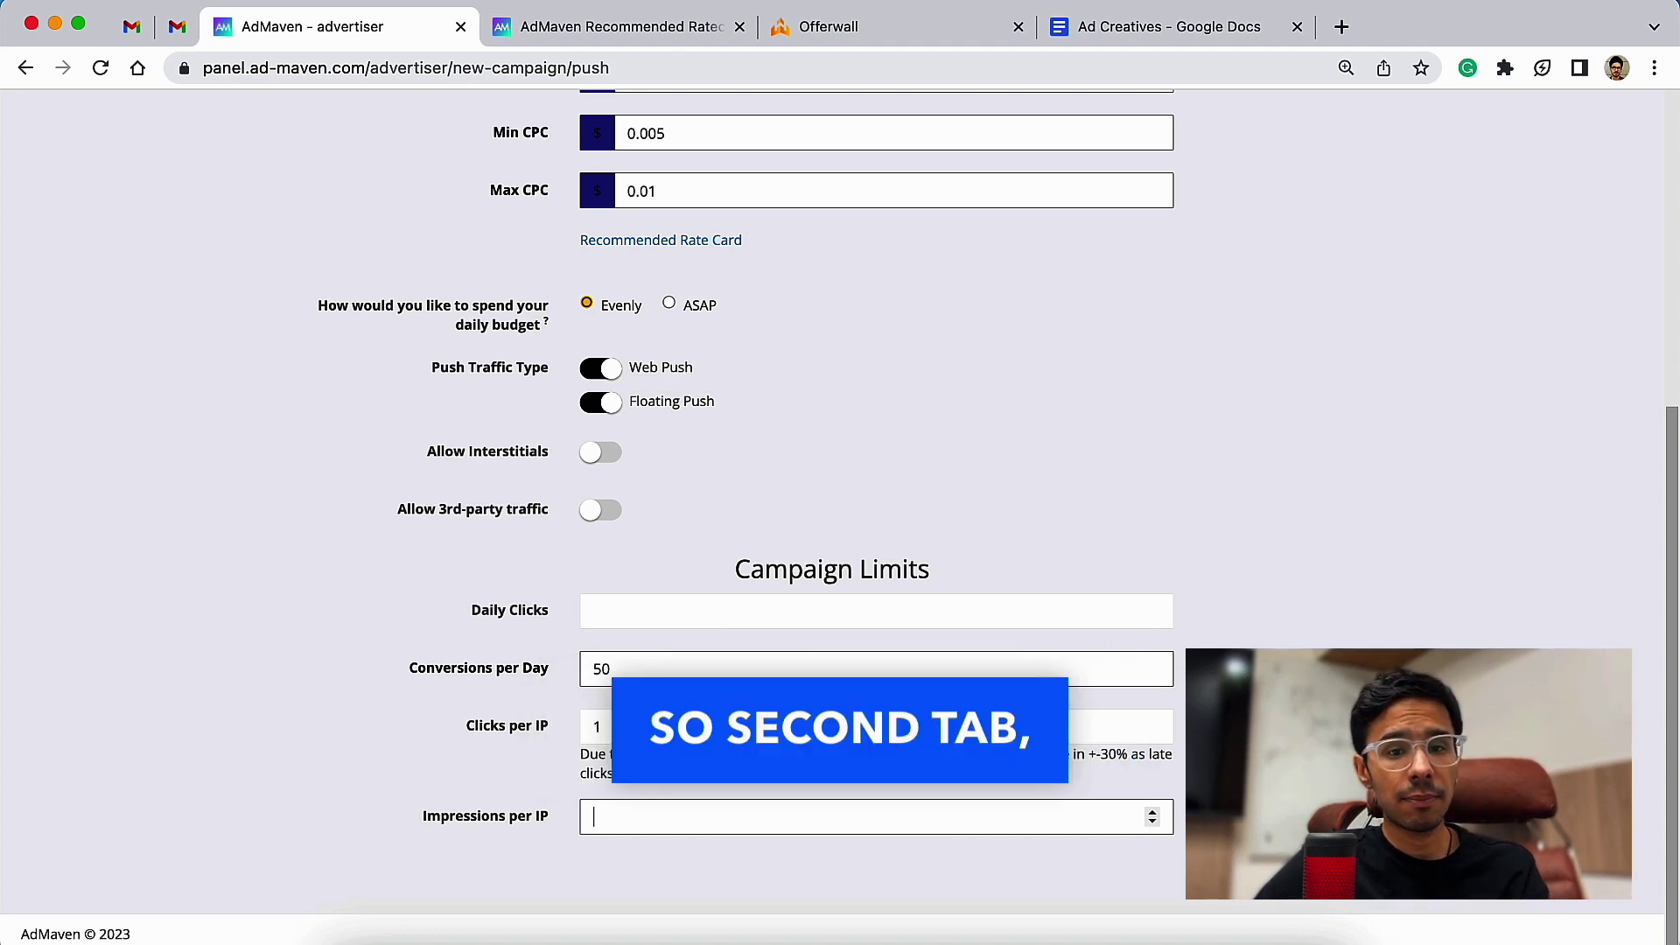
Step: Search 'germ' in Locations and tick Germany under Western Europe as the only location
scroll(1307, 522, down, 15)
scroll(1307, 522, up, 2)
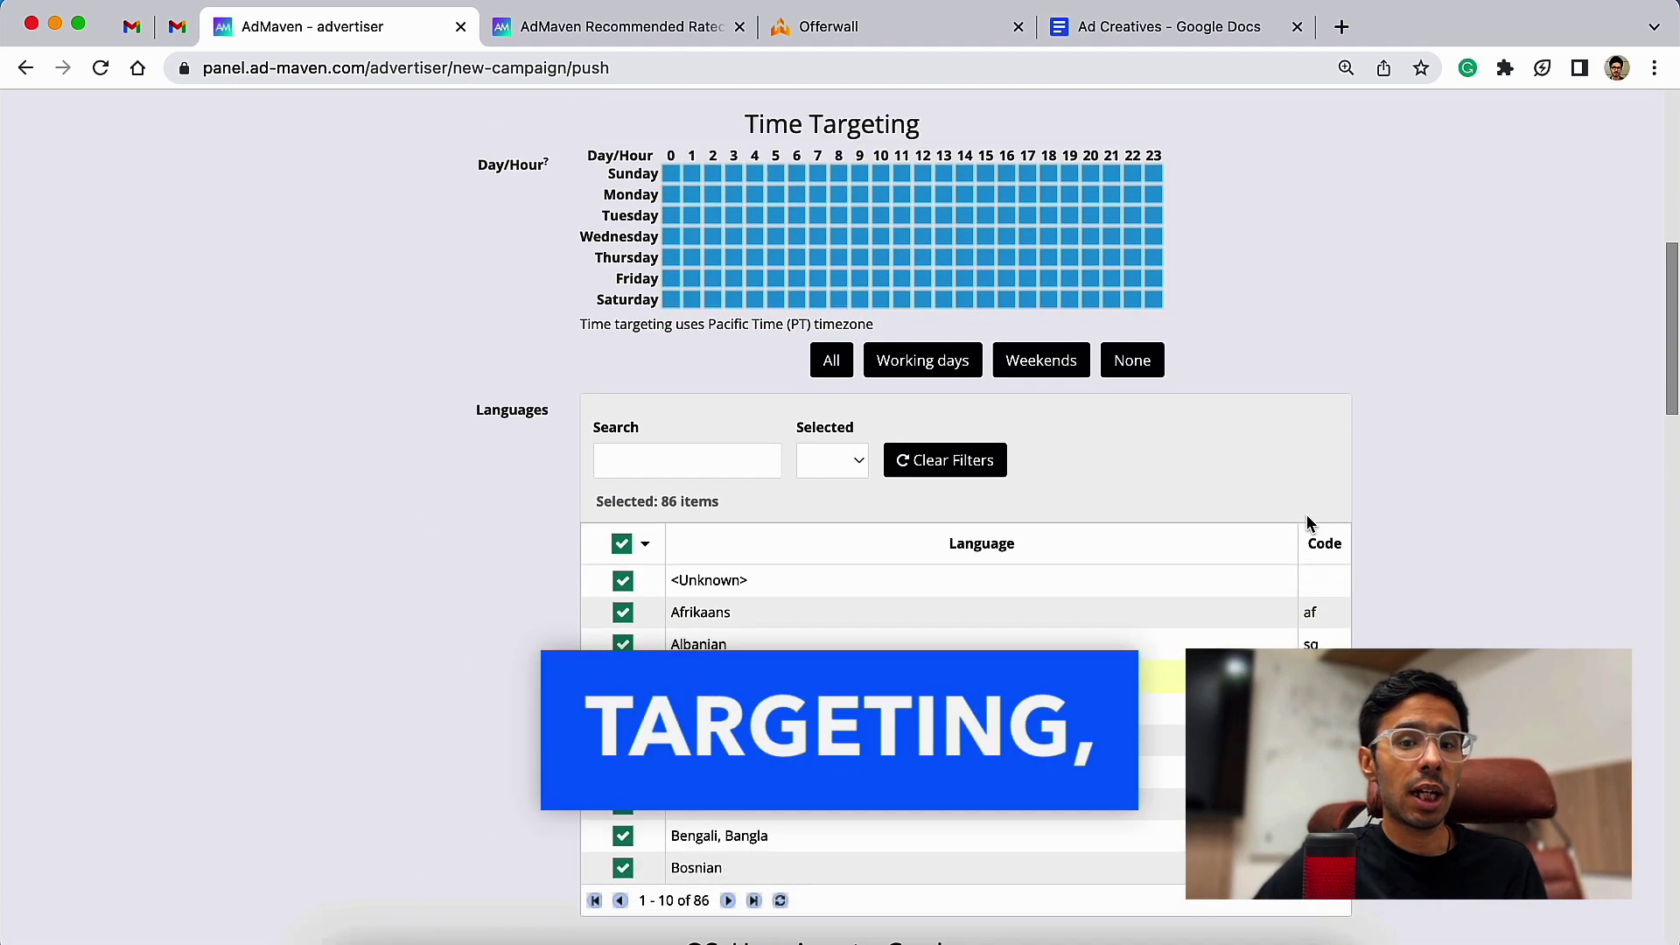
scroll(1307, 522, up, 8)
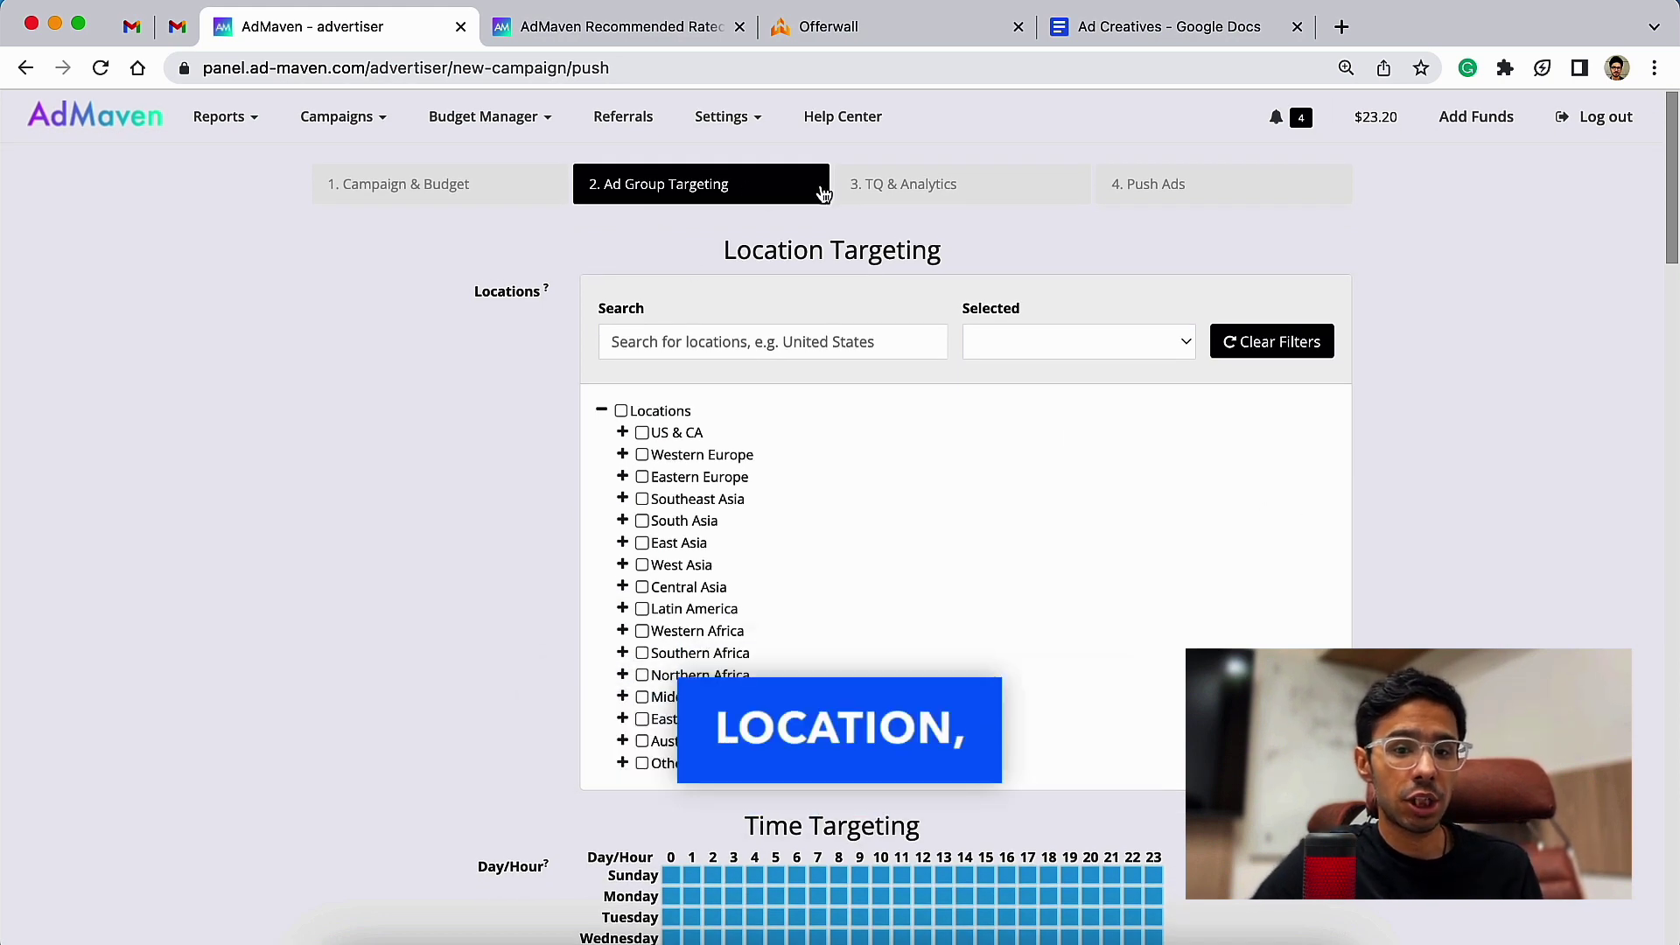
click(715, 350)
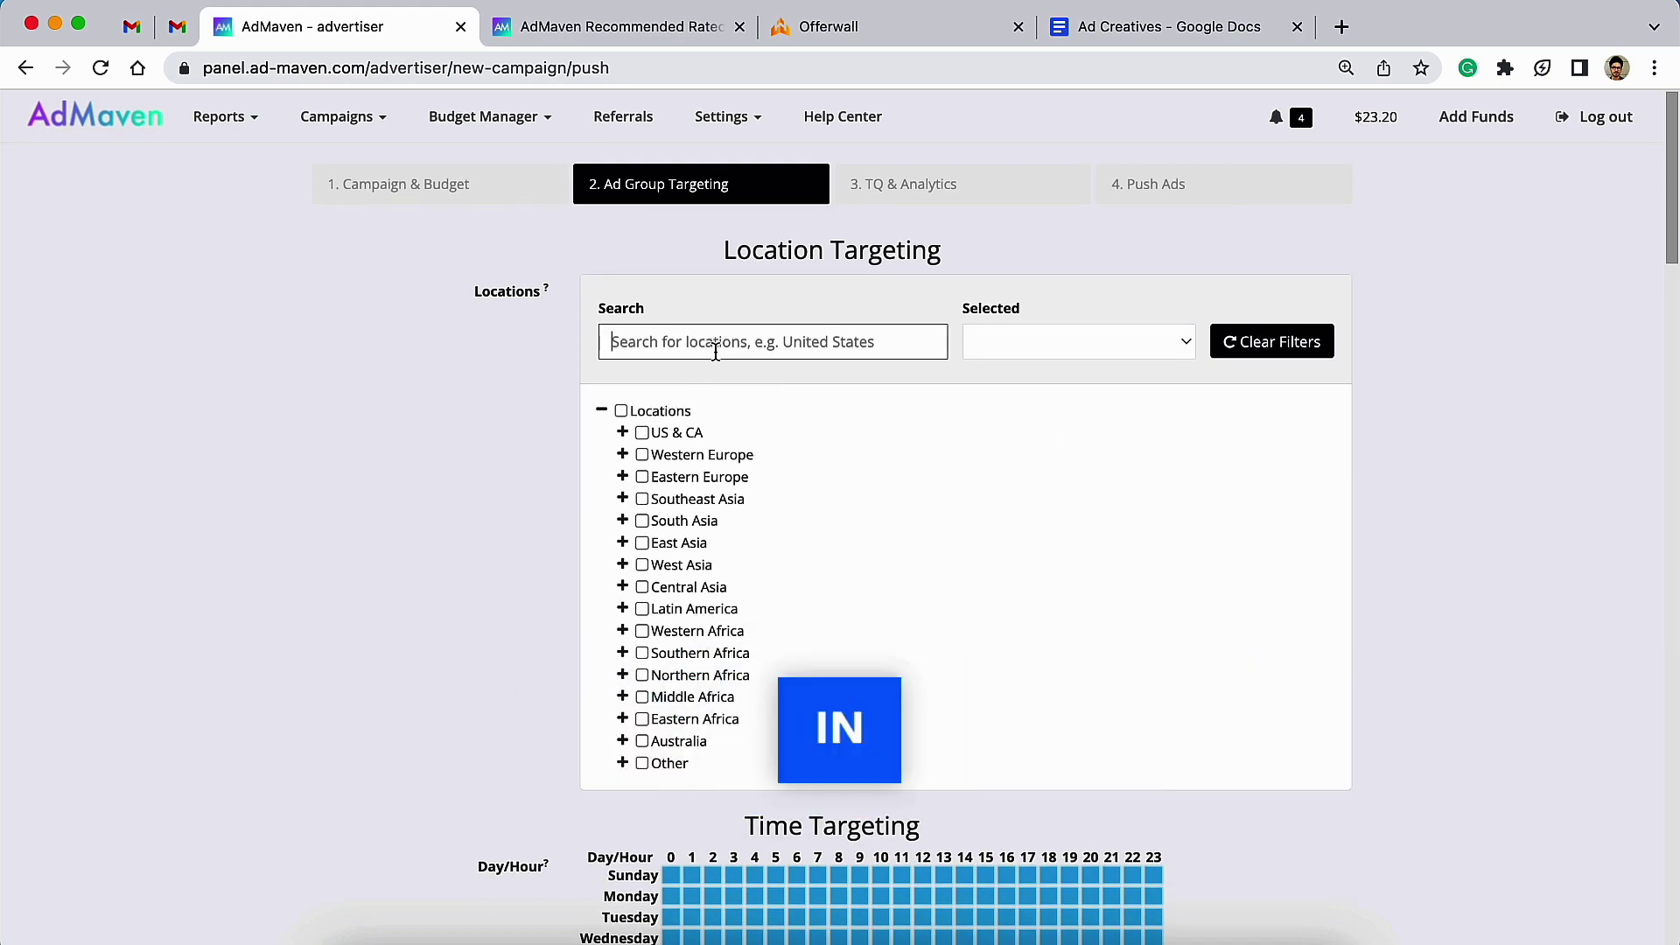
text(deu)
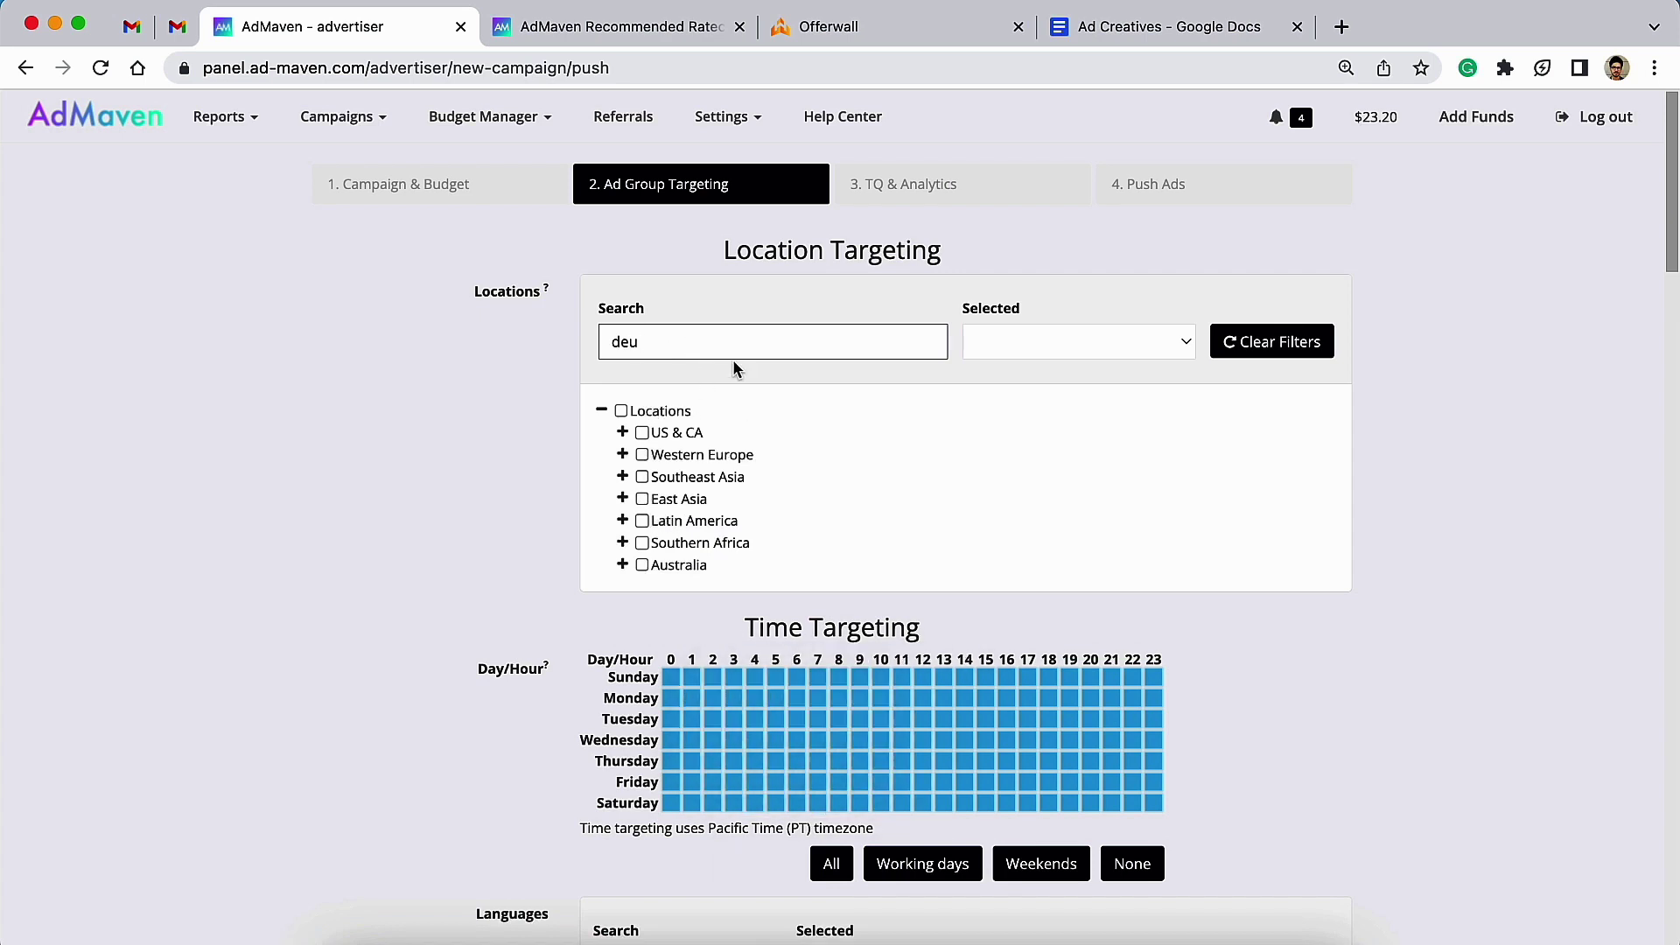
double_click(720, 338)
text(germ)
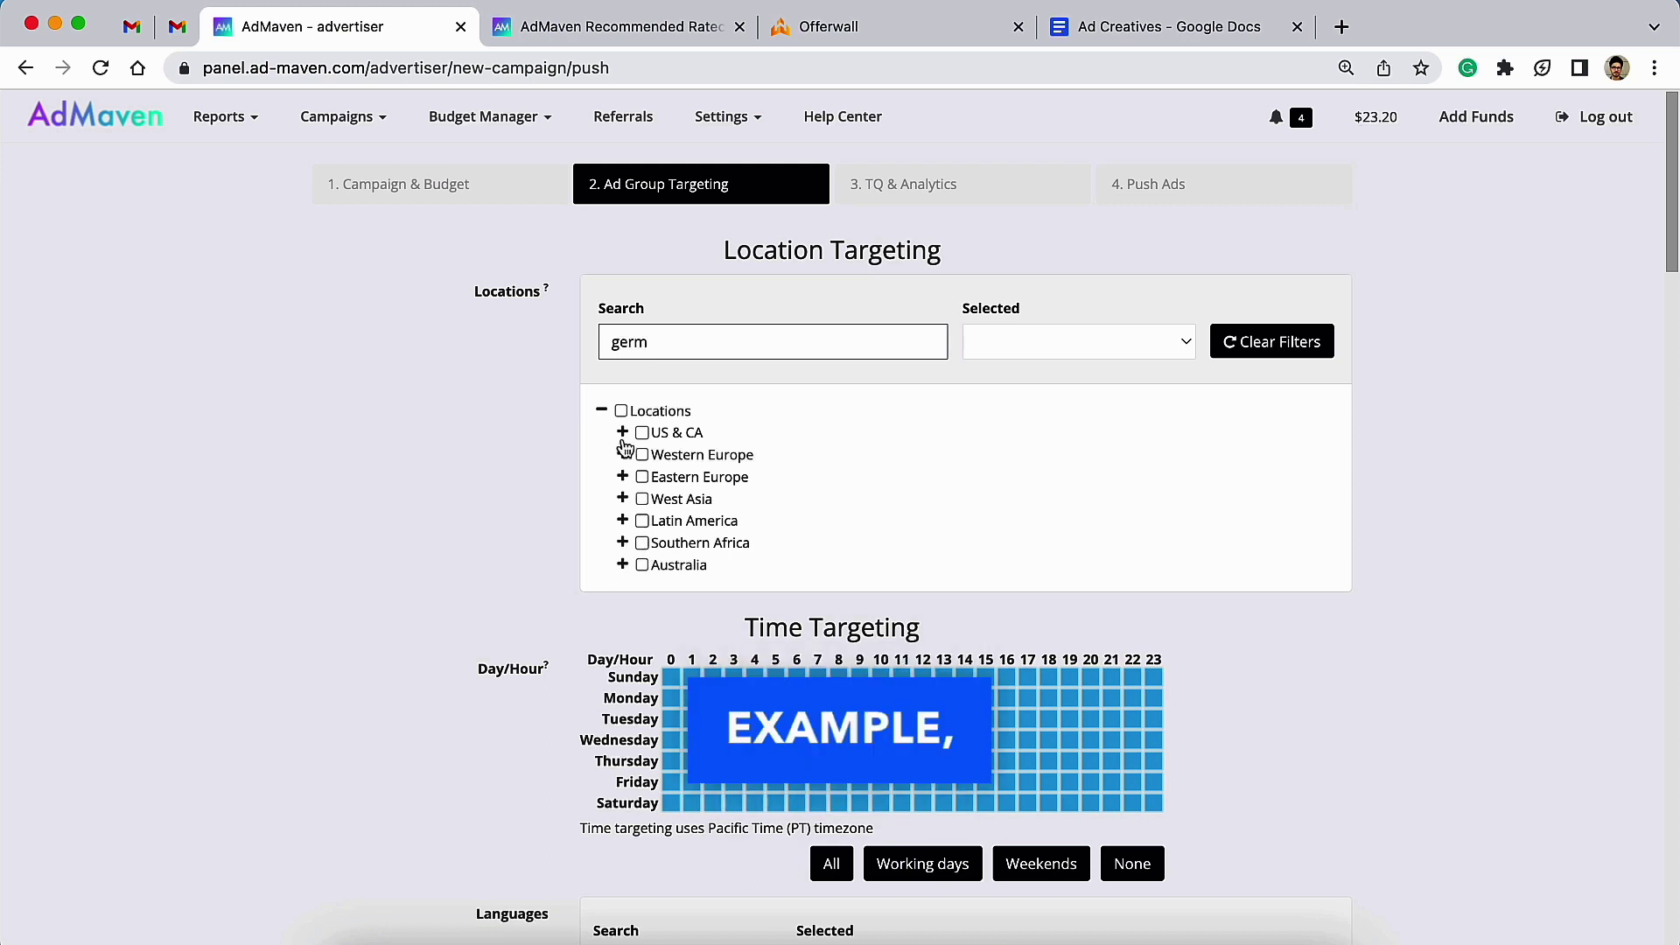
text(any)
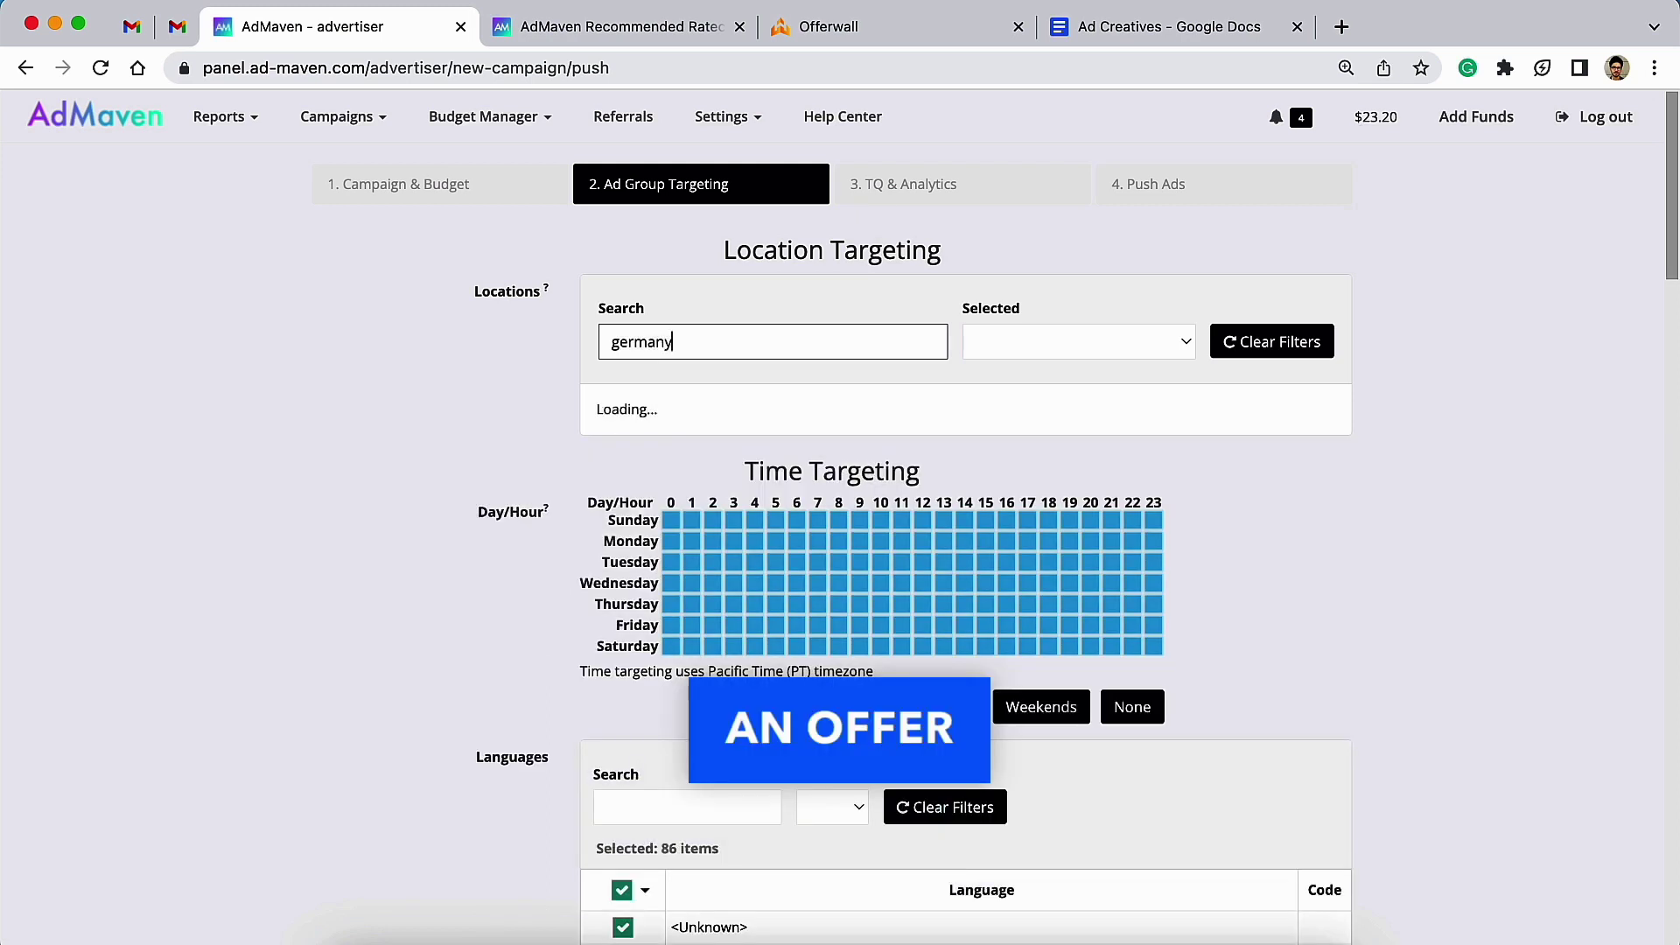
key(super+a)
key(BackSpace)
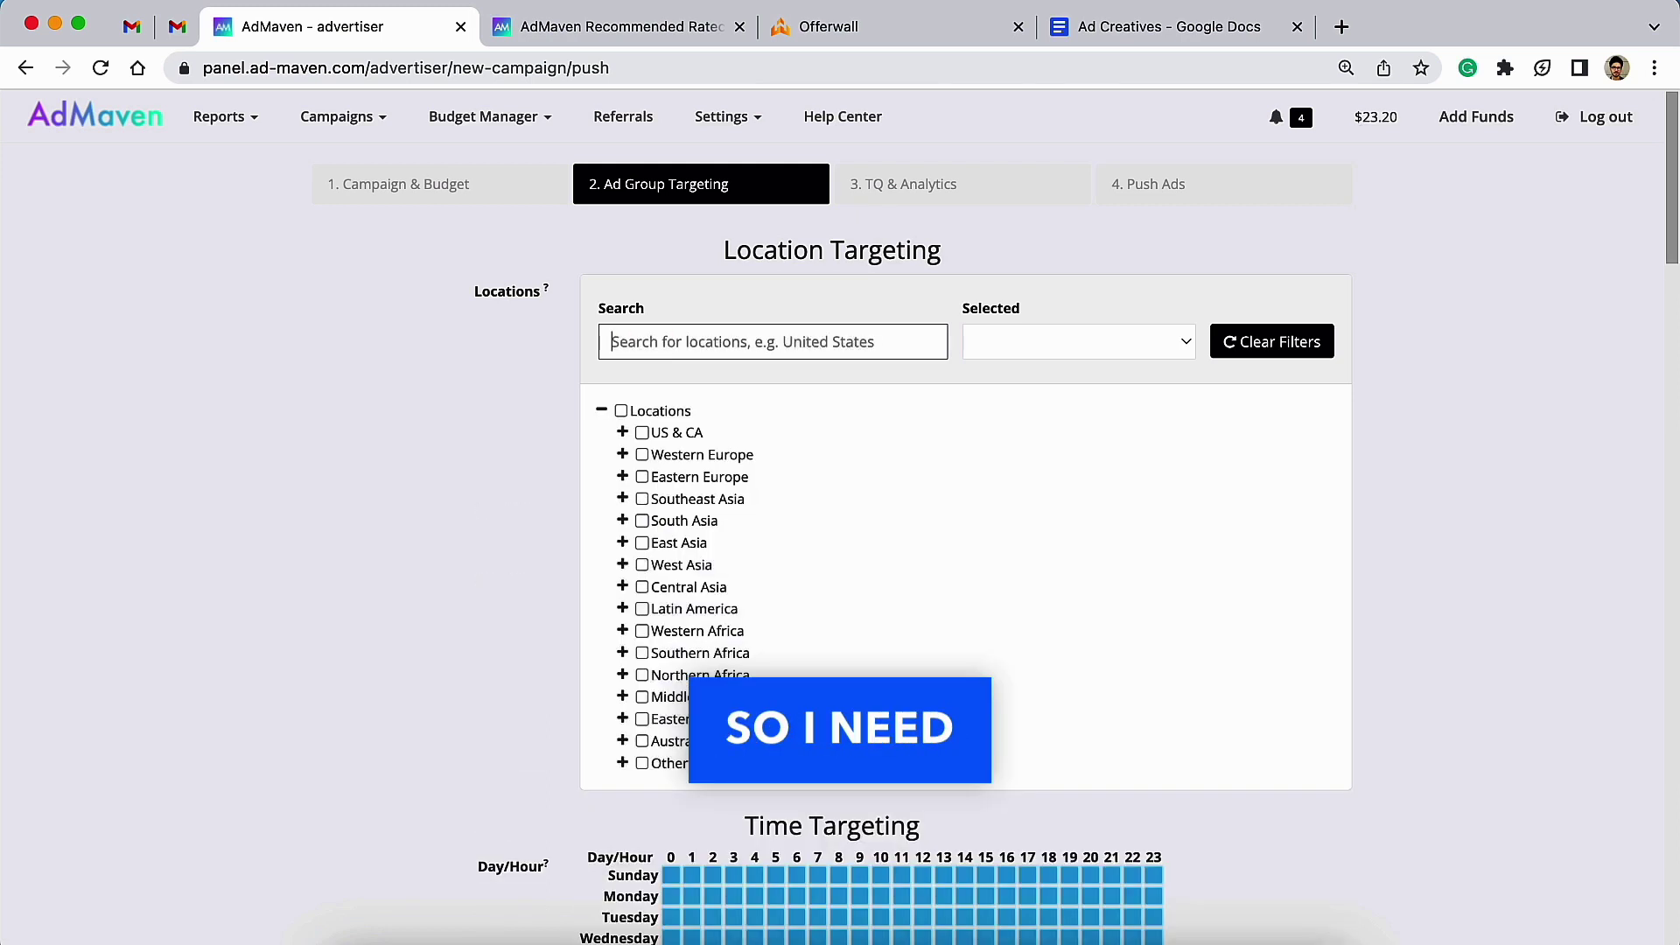
scroll(683, 461, down, 1)
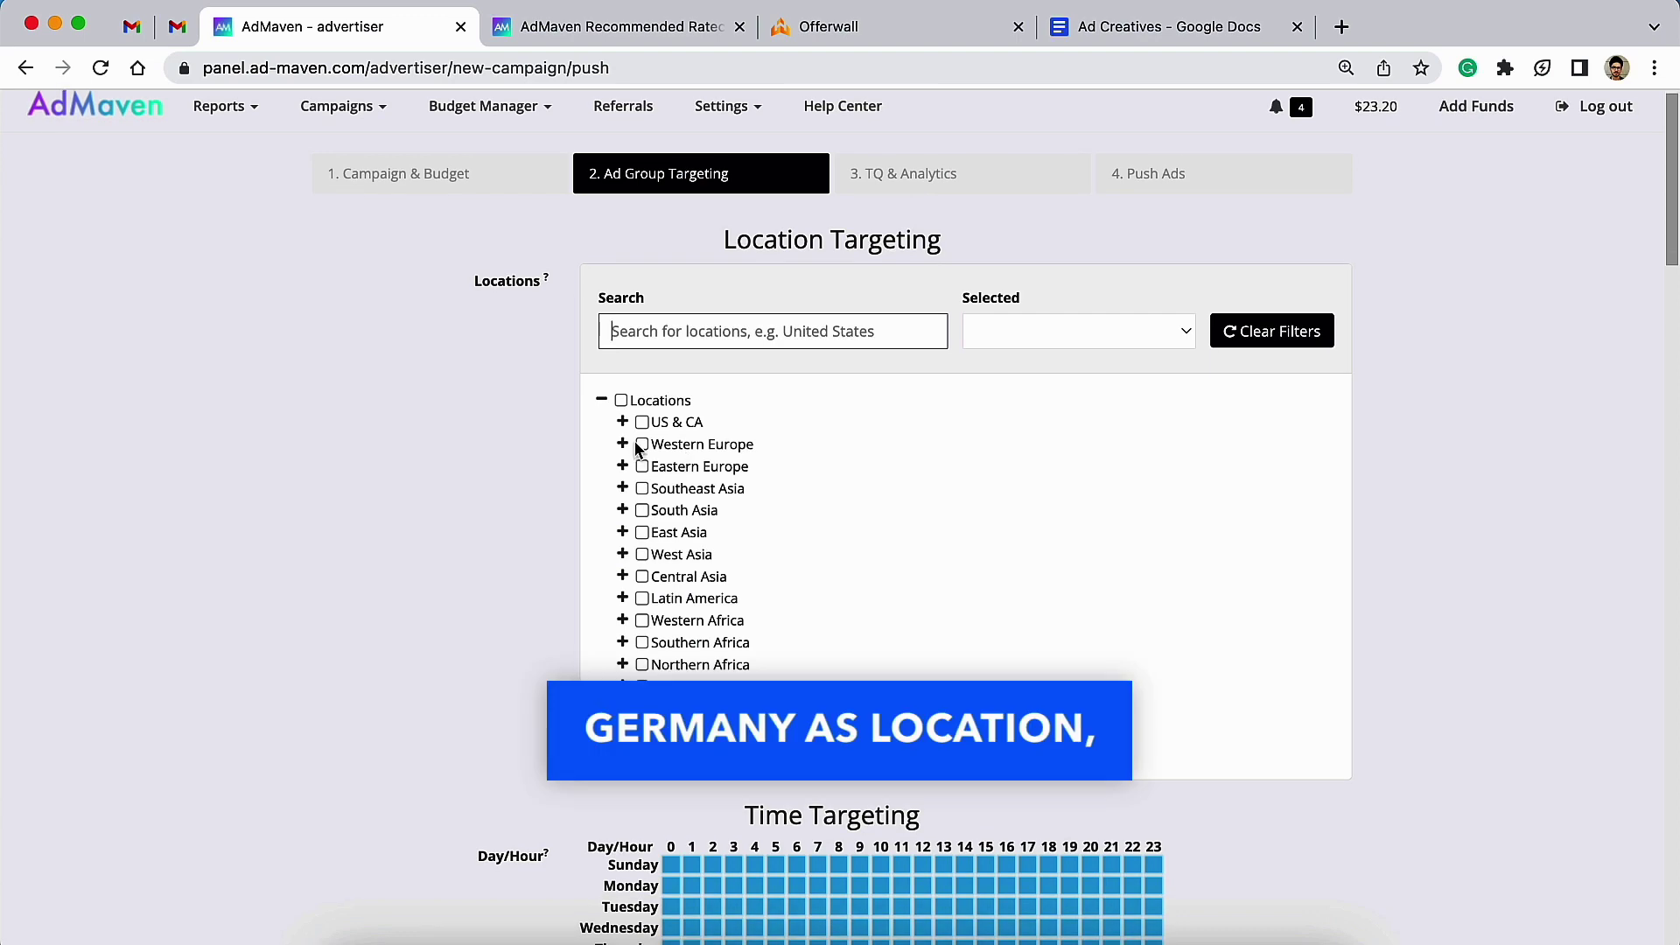
text(germ)
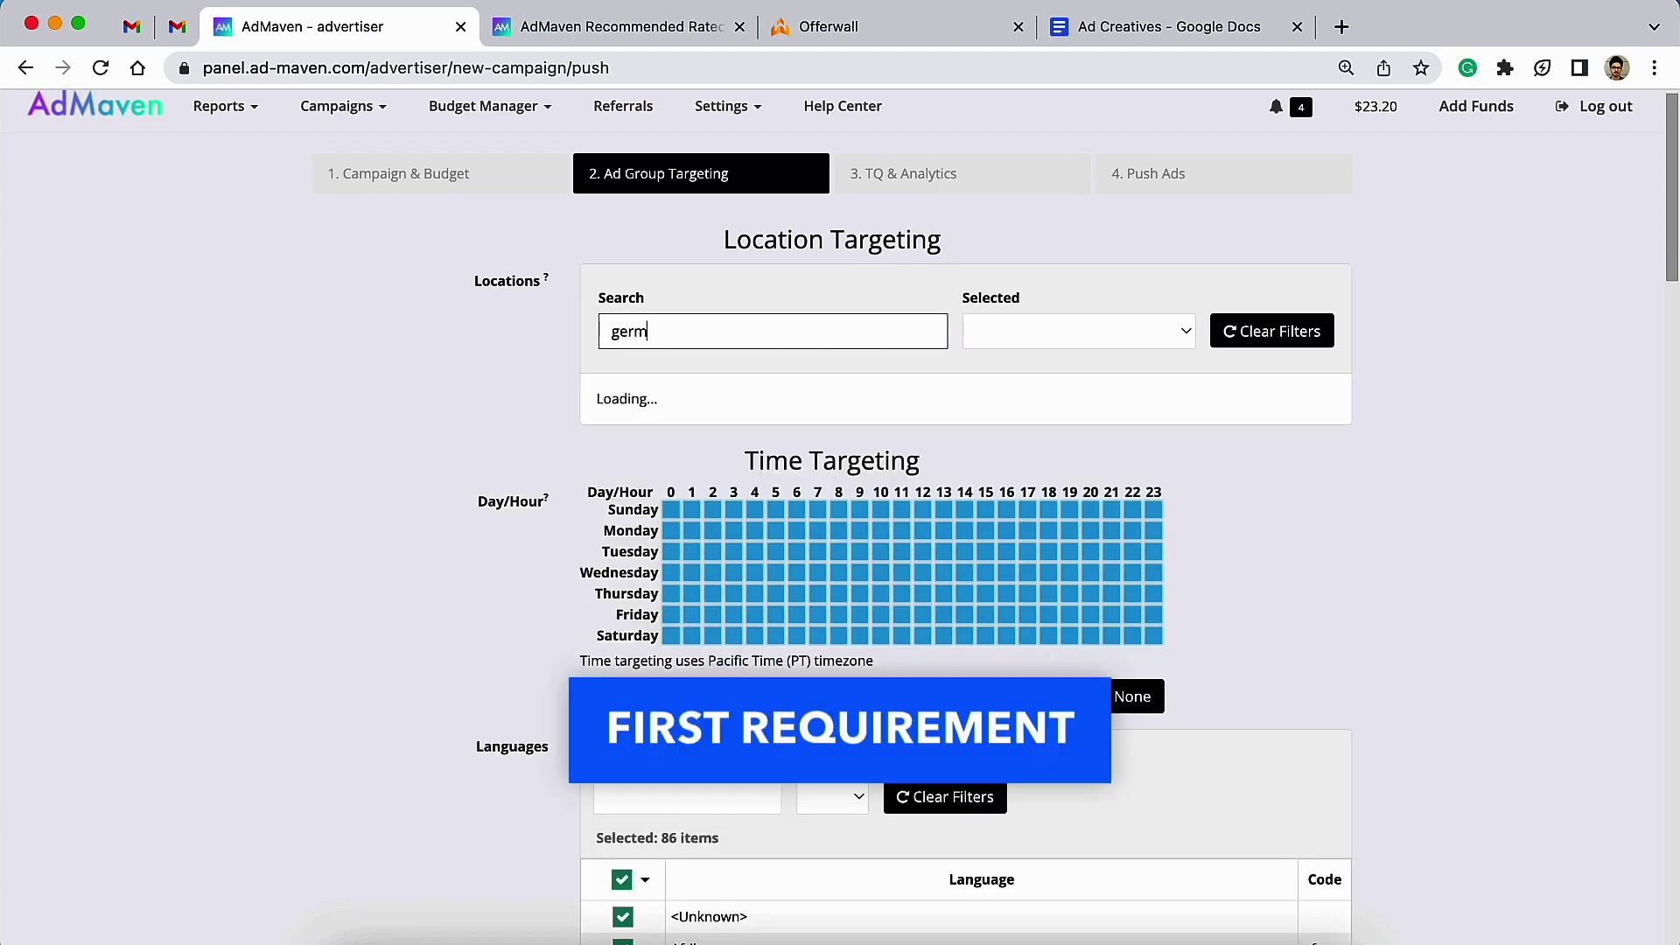
click(624, 424)
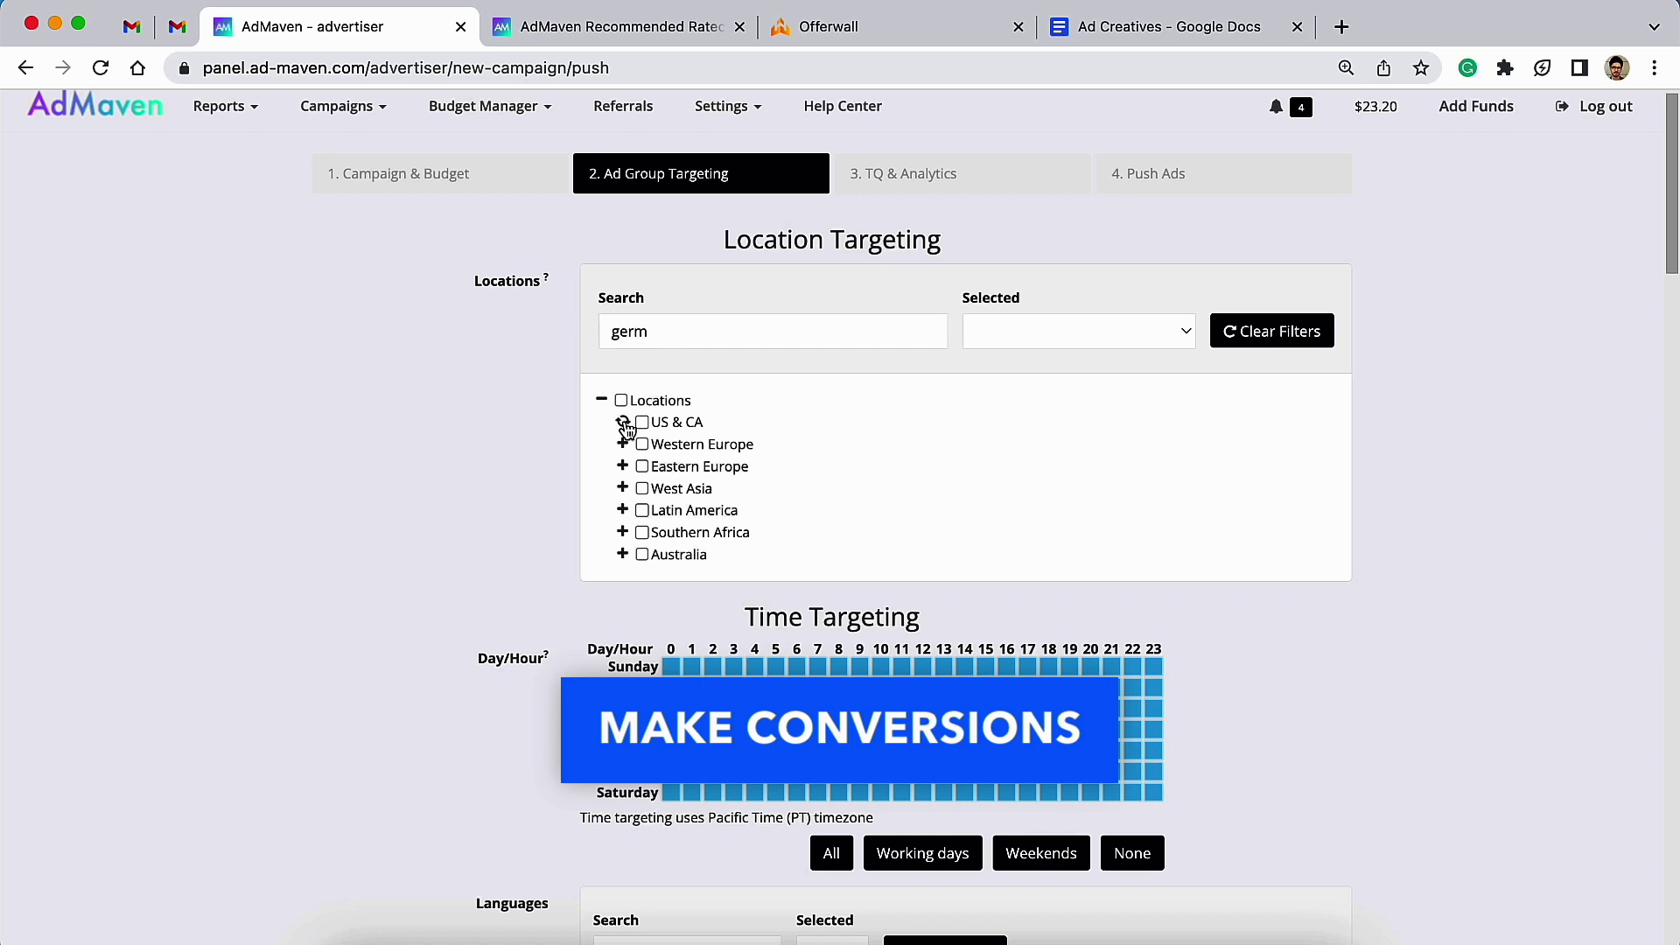
click(624, 423)
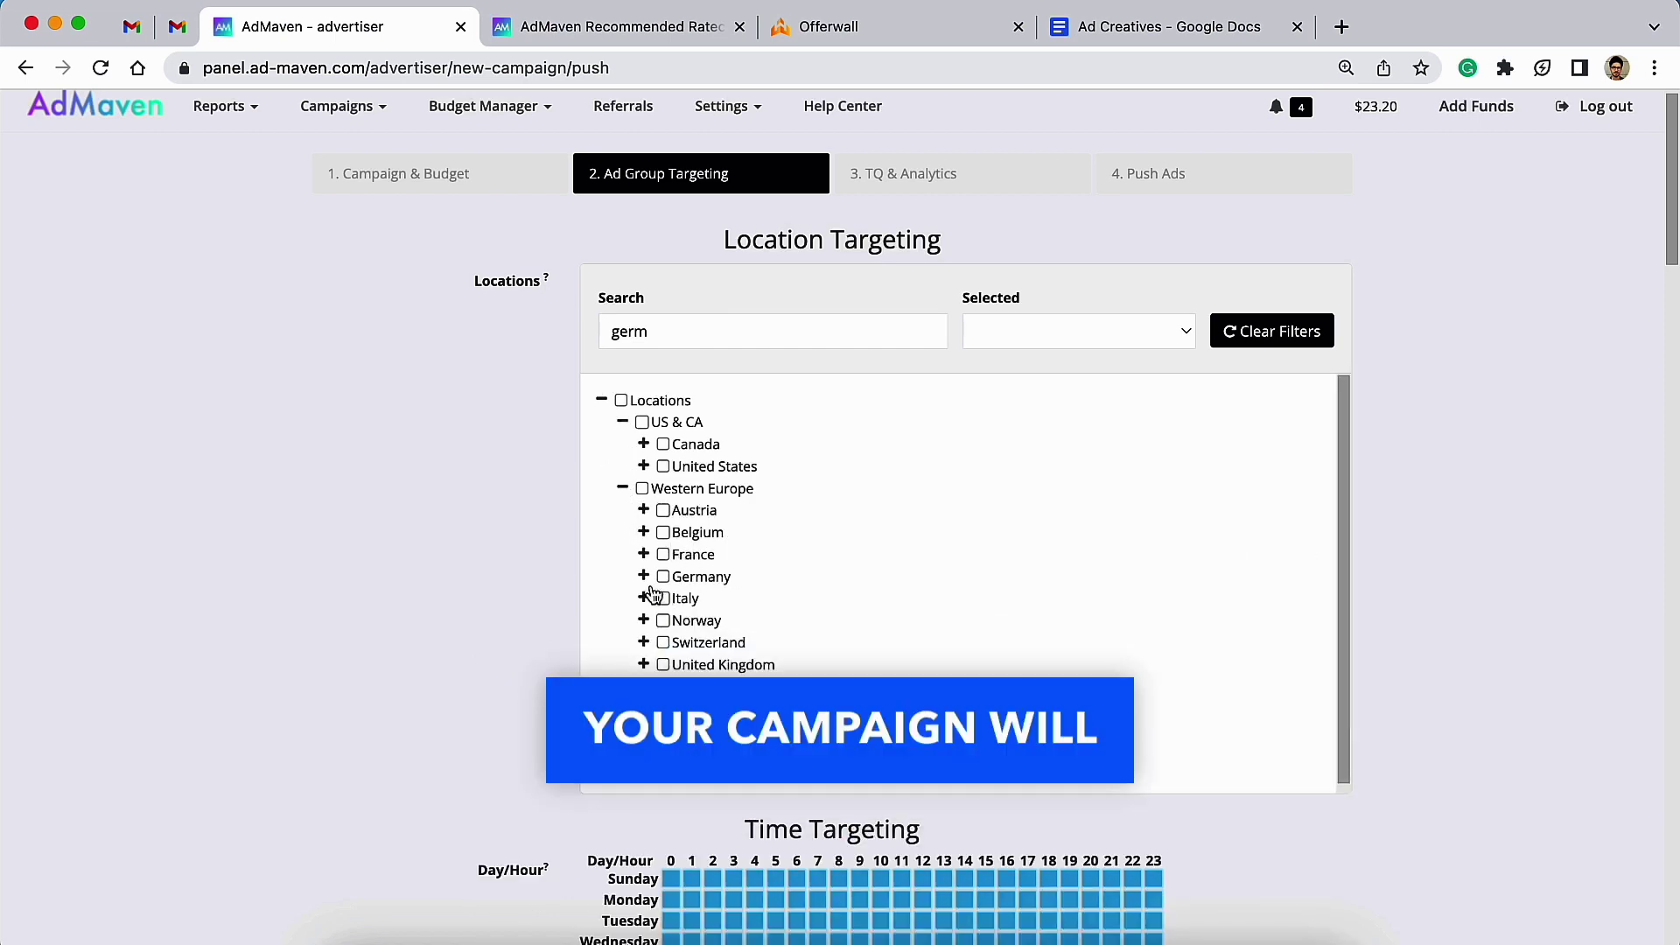
click(663, 577)
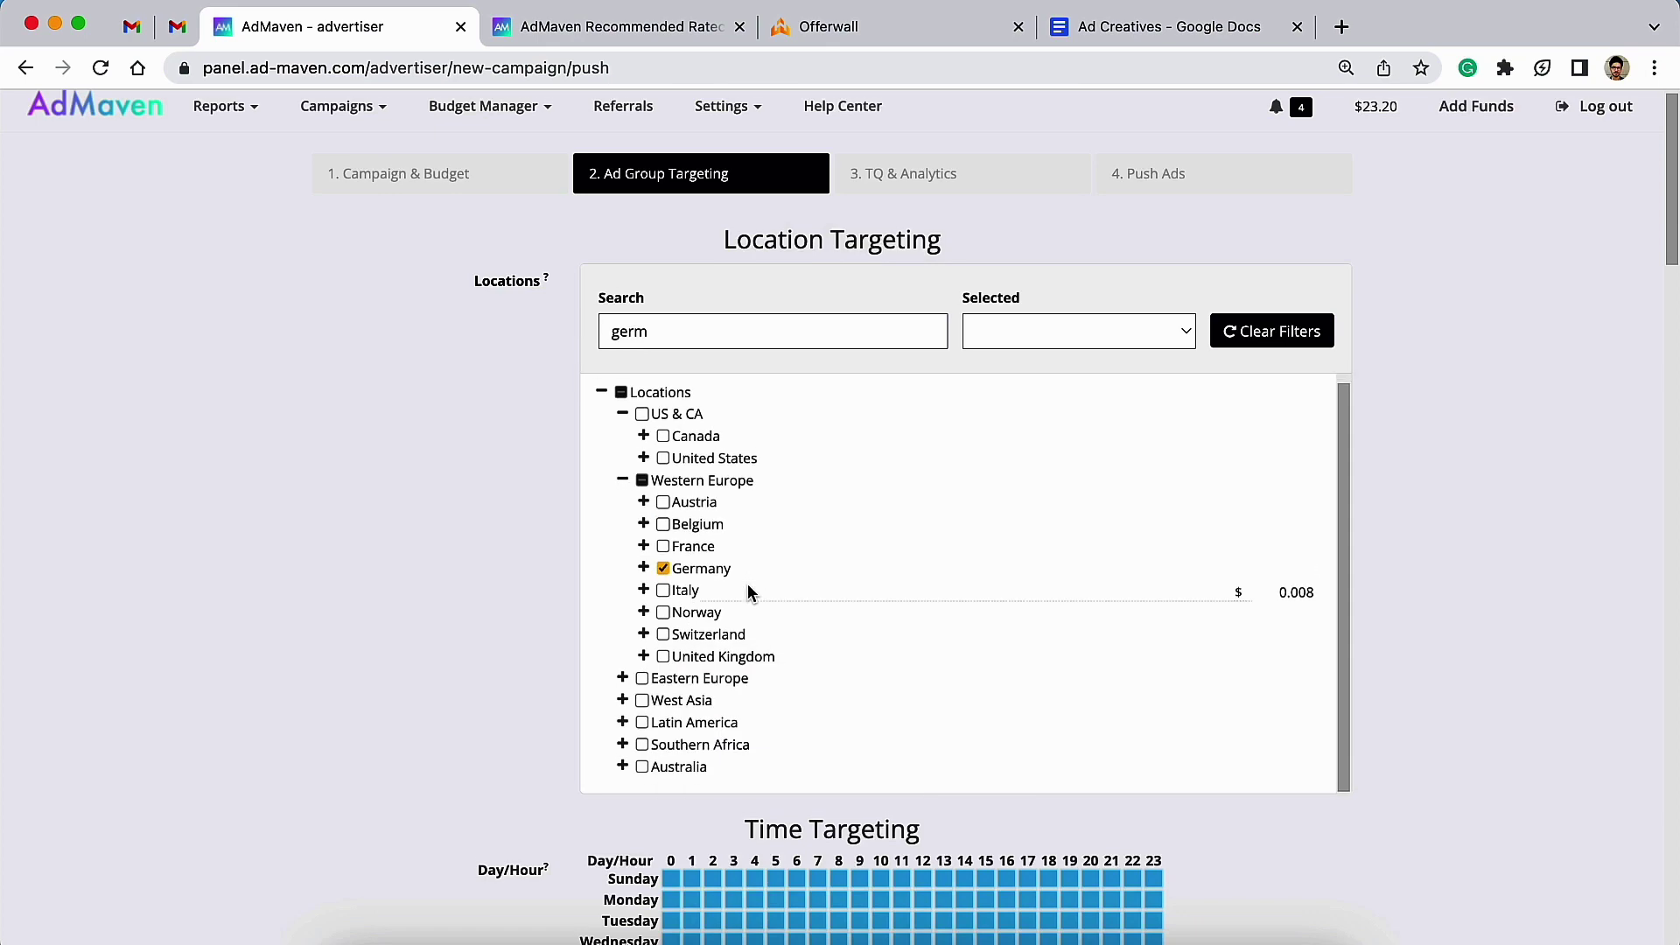
scroll(749, 592, down, 1)
scroll(673, 543, down, 5)
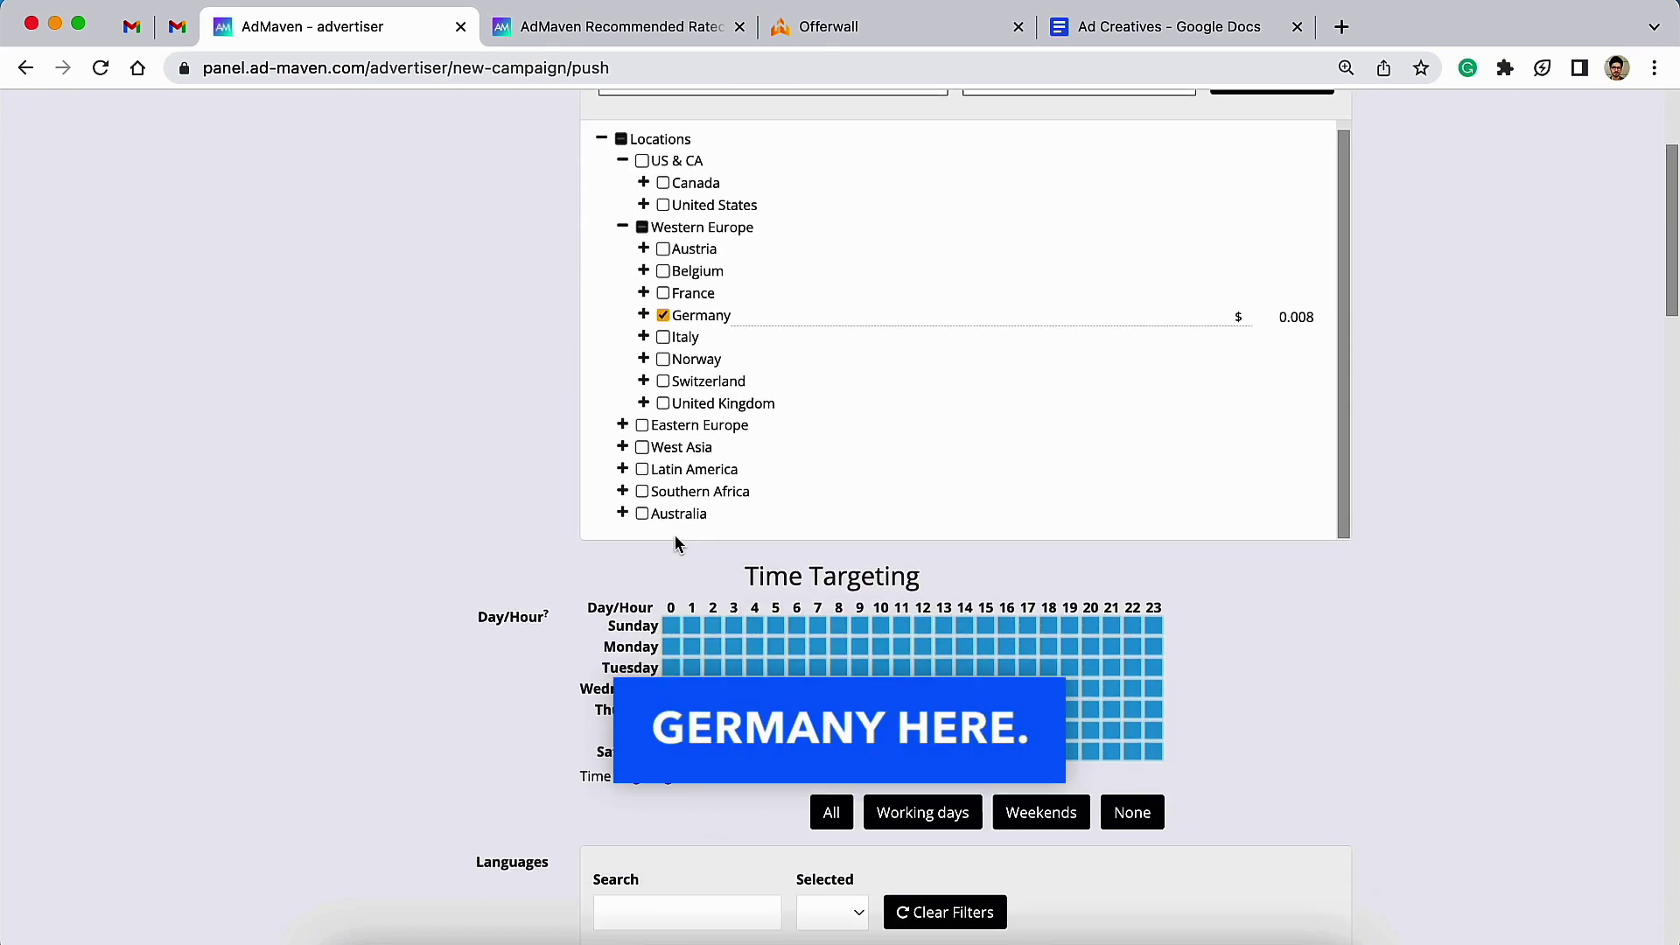
scroll(674, 536, down, 7)
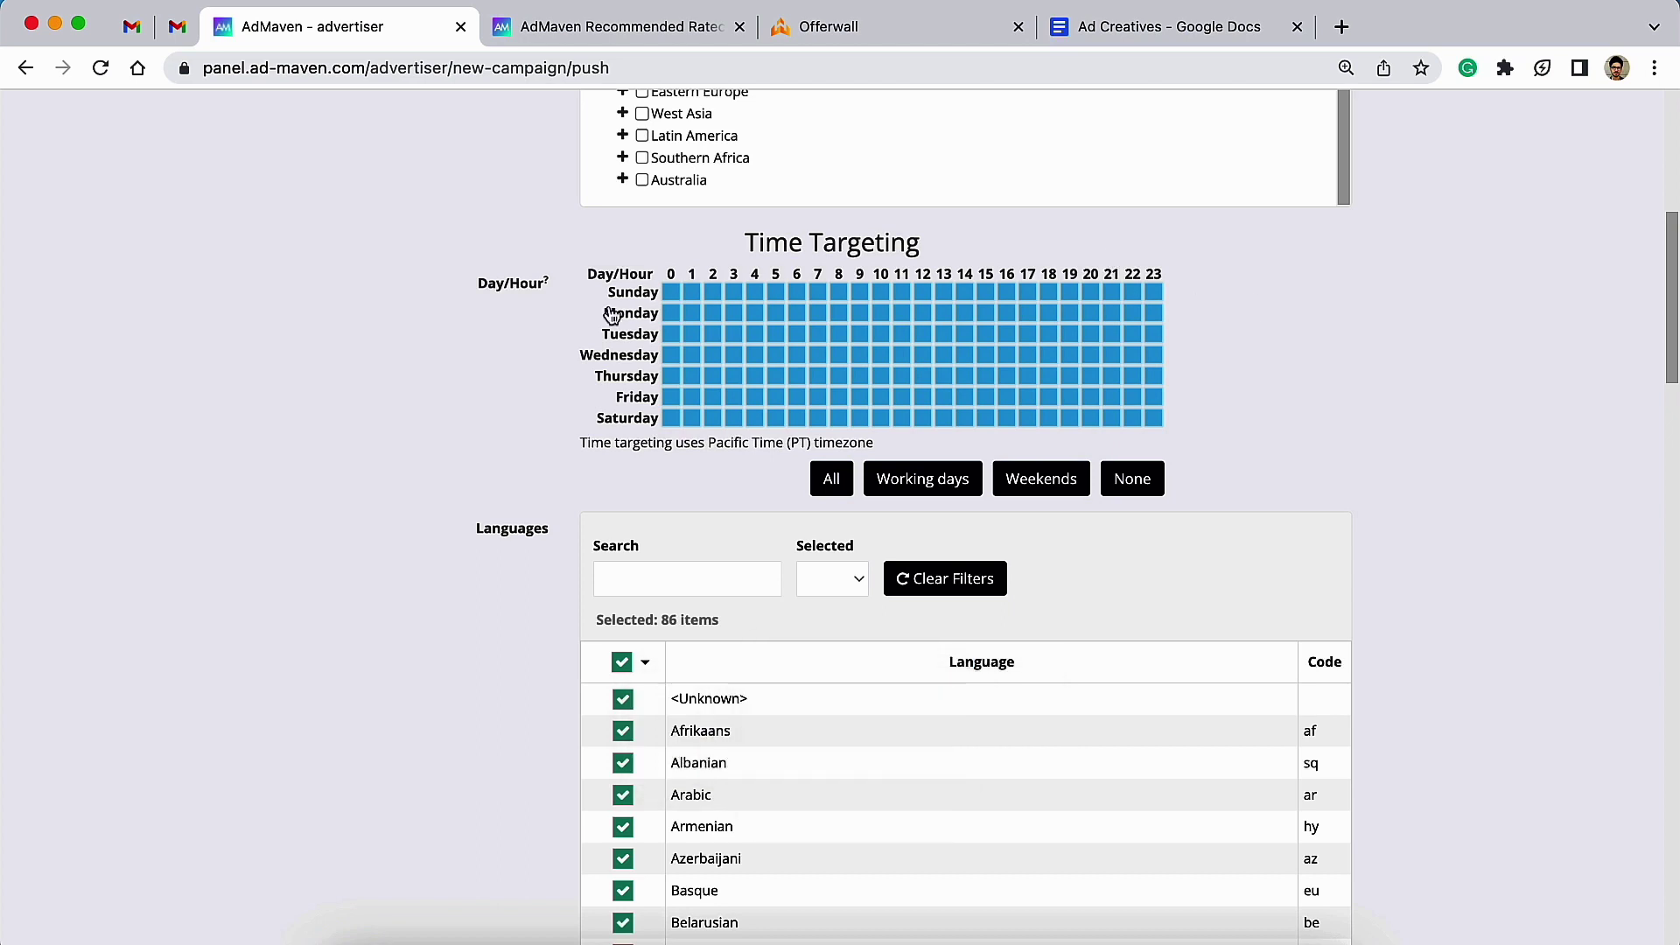
click(921, 486)
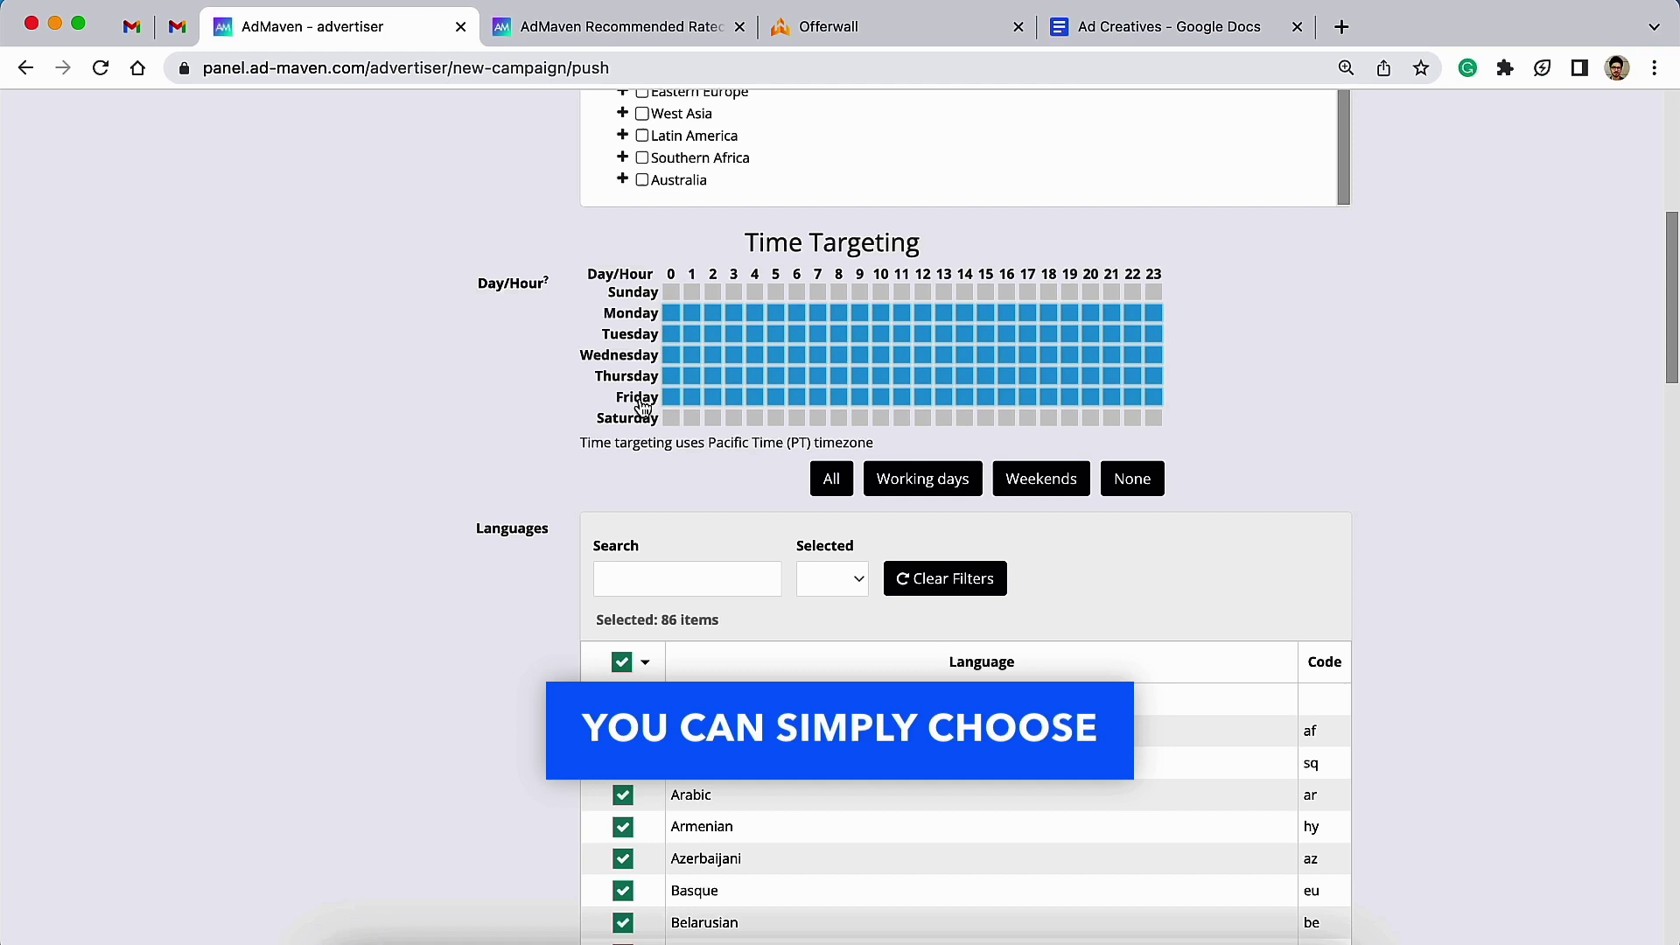
click(1059, 474)
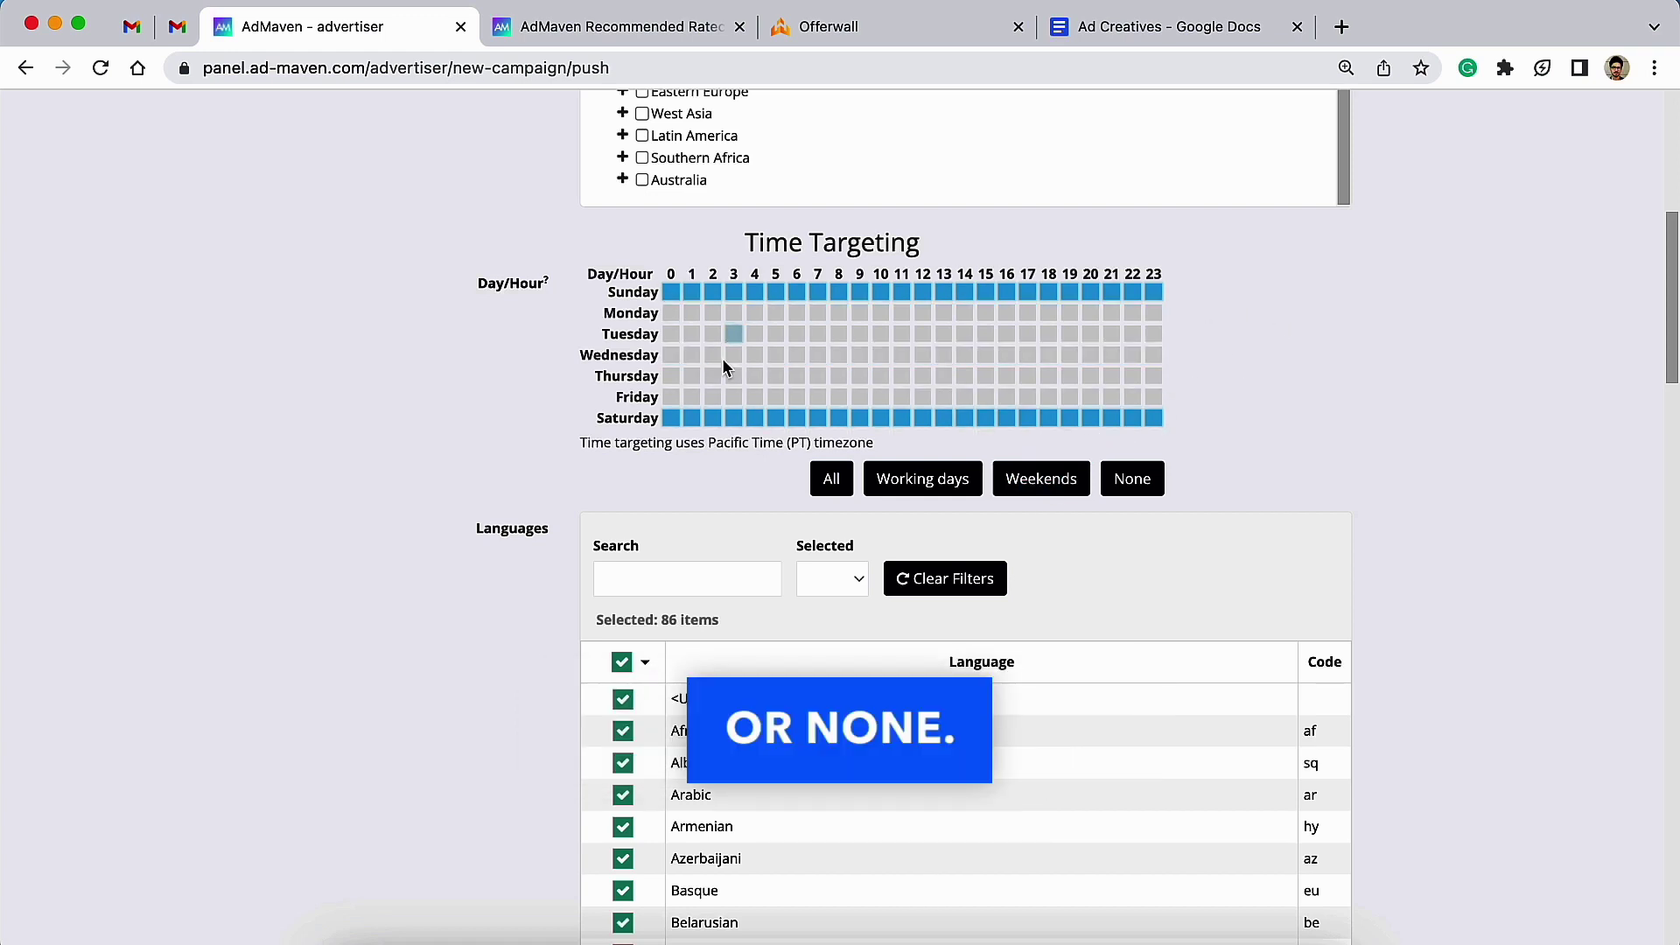
click(1130, 486)
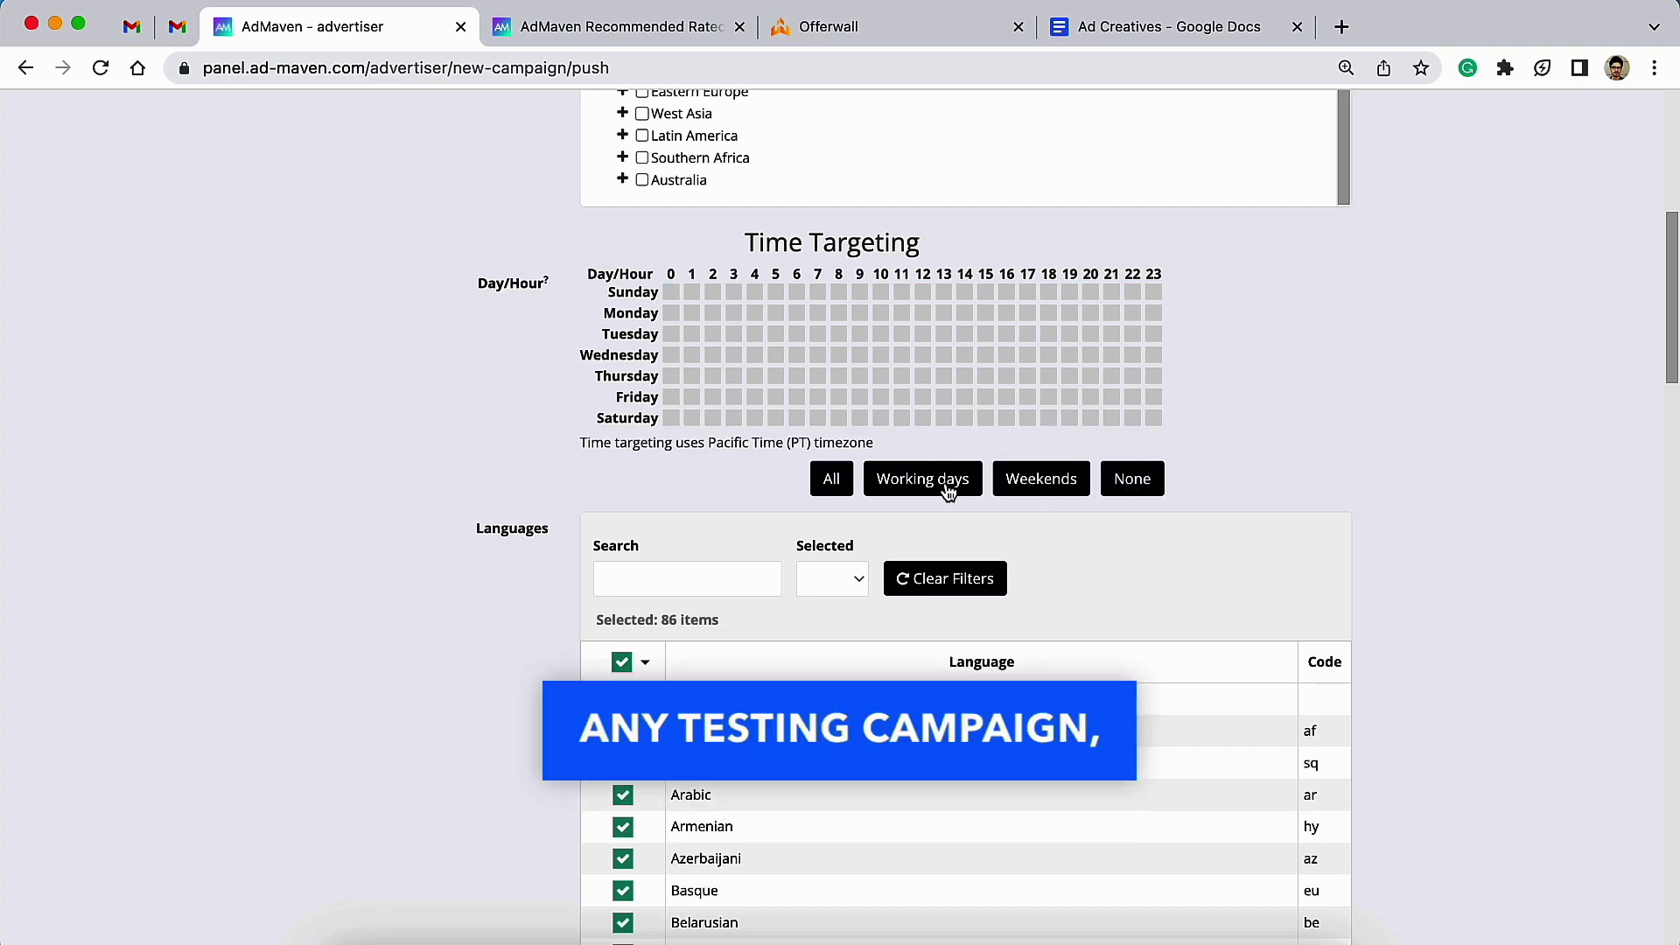
click(822, 490)
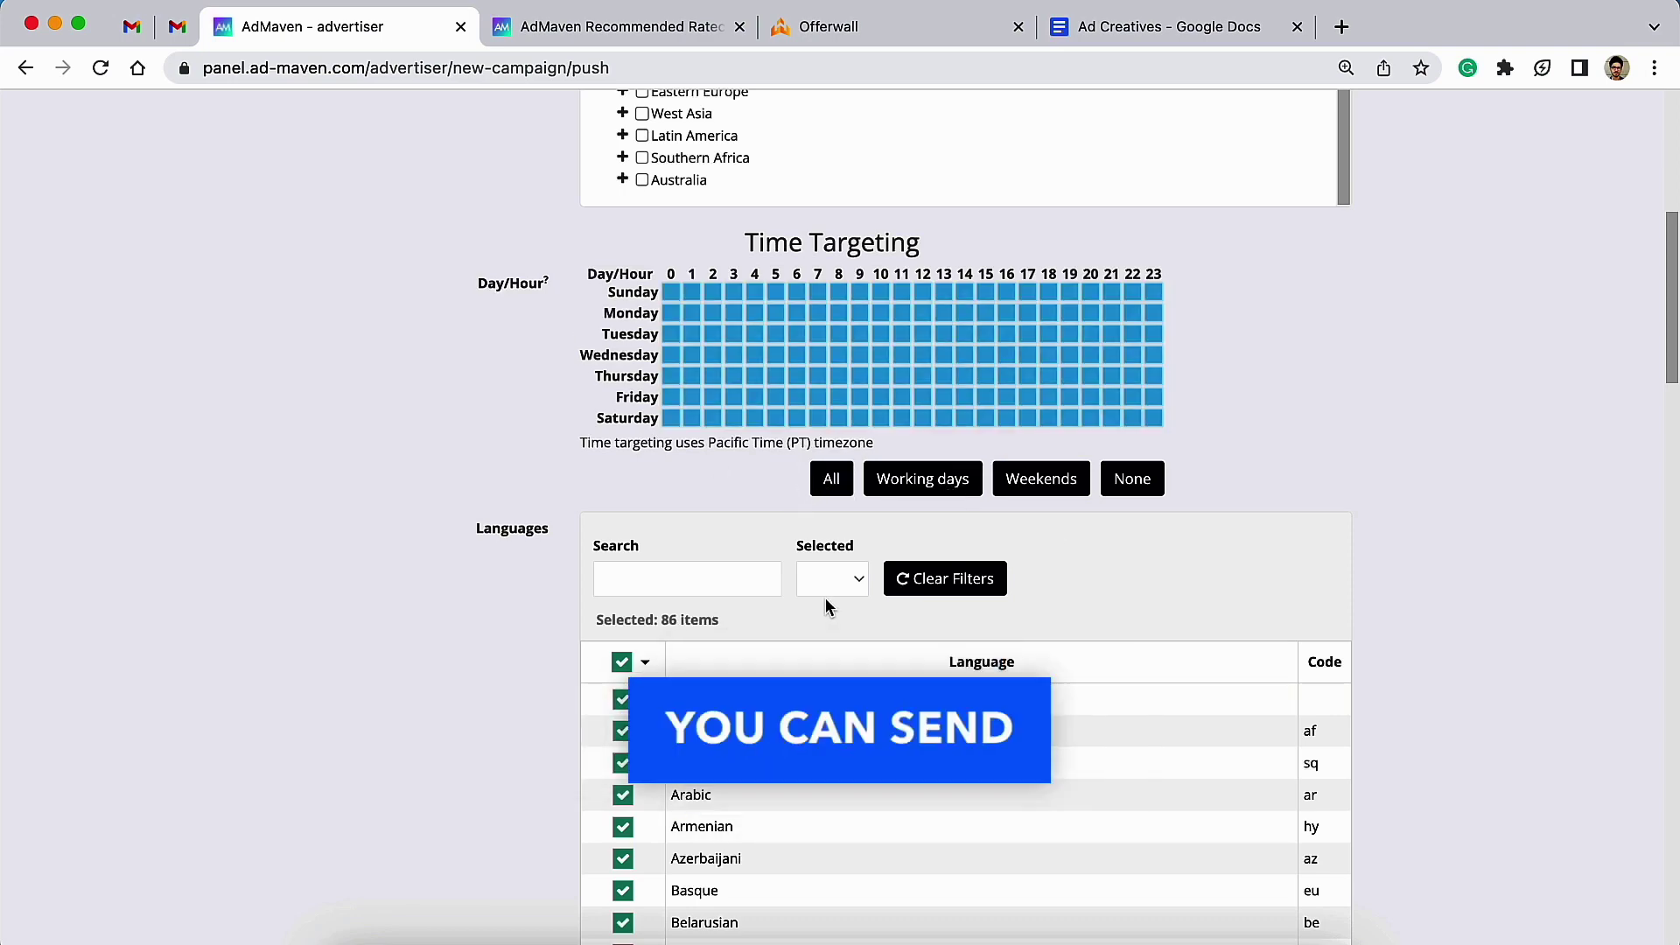
scroll(903, 627, down, 5)
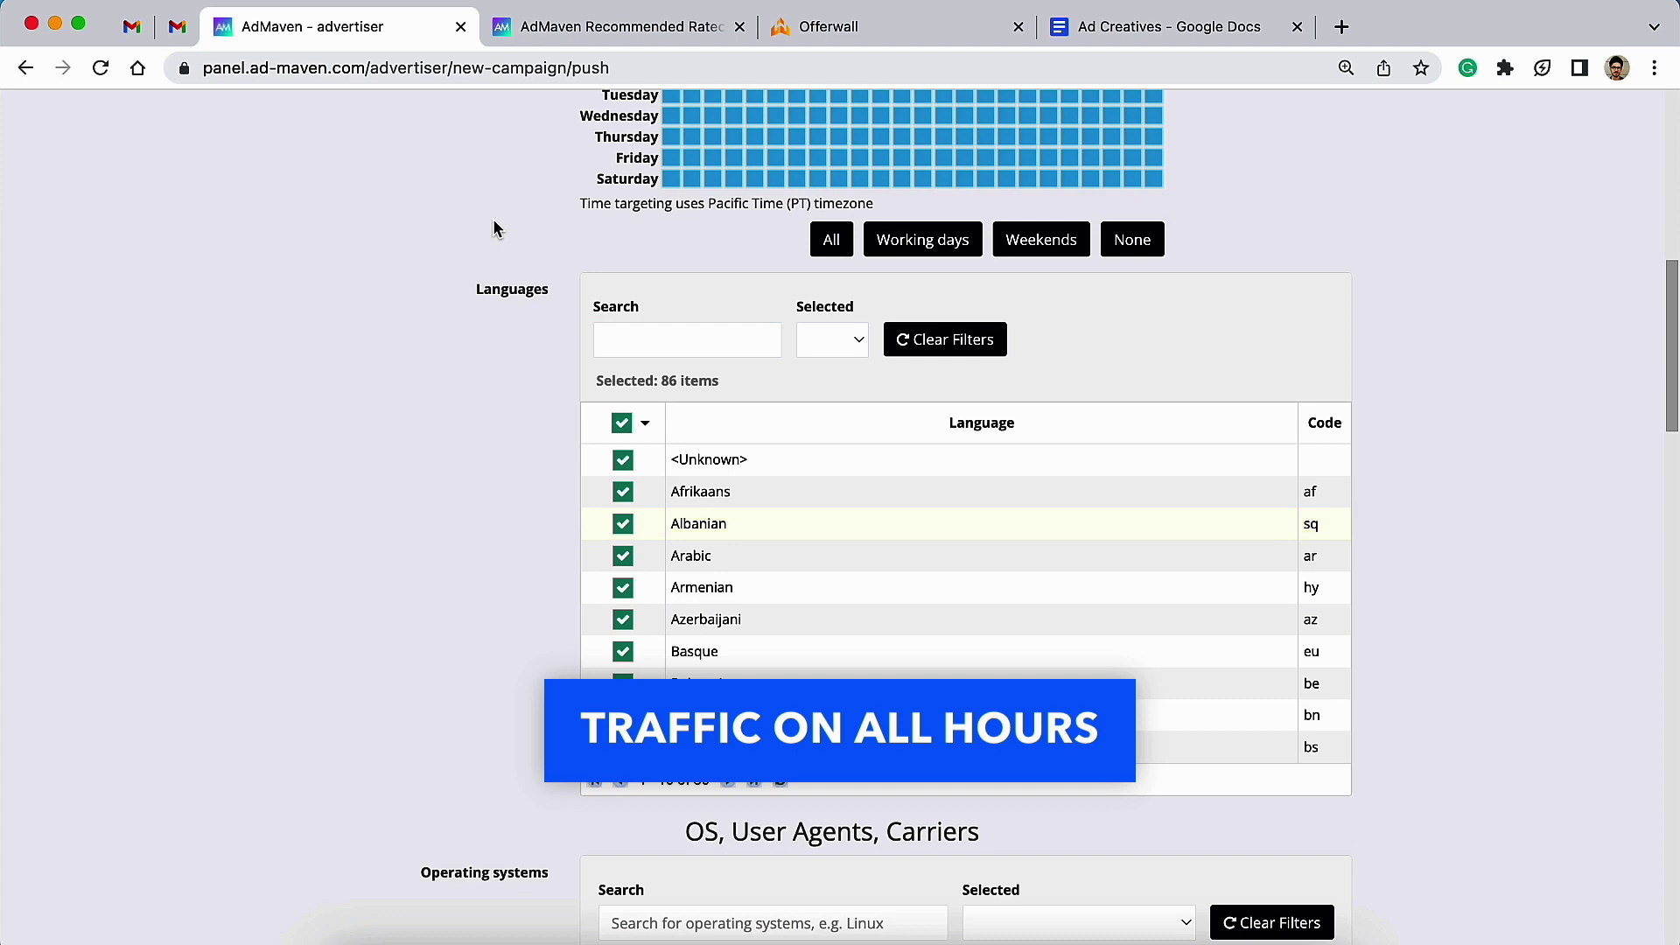
Step: Untick all languages, then search and tick German and English
click(622, 424)
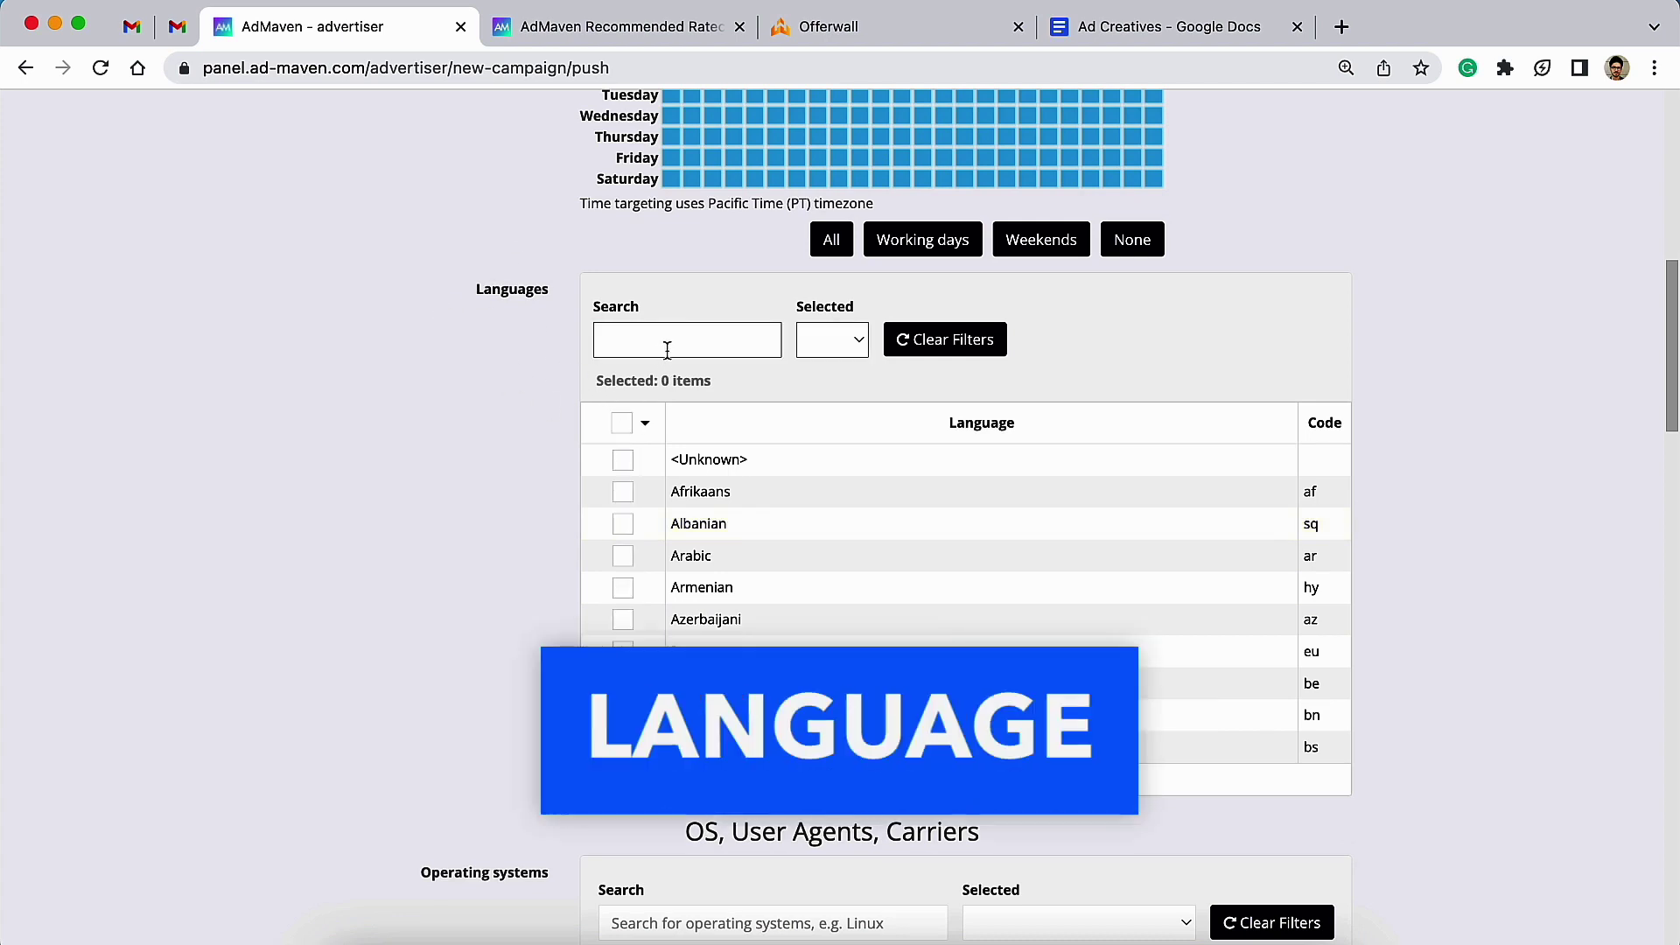
text(germ)
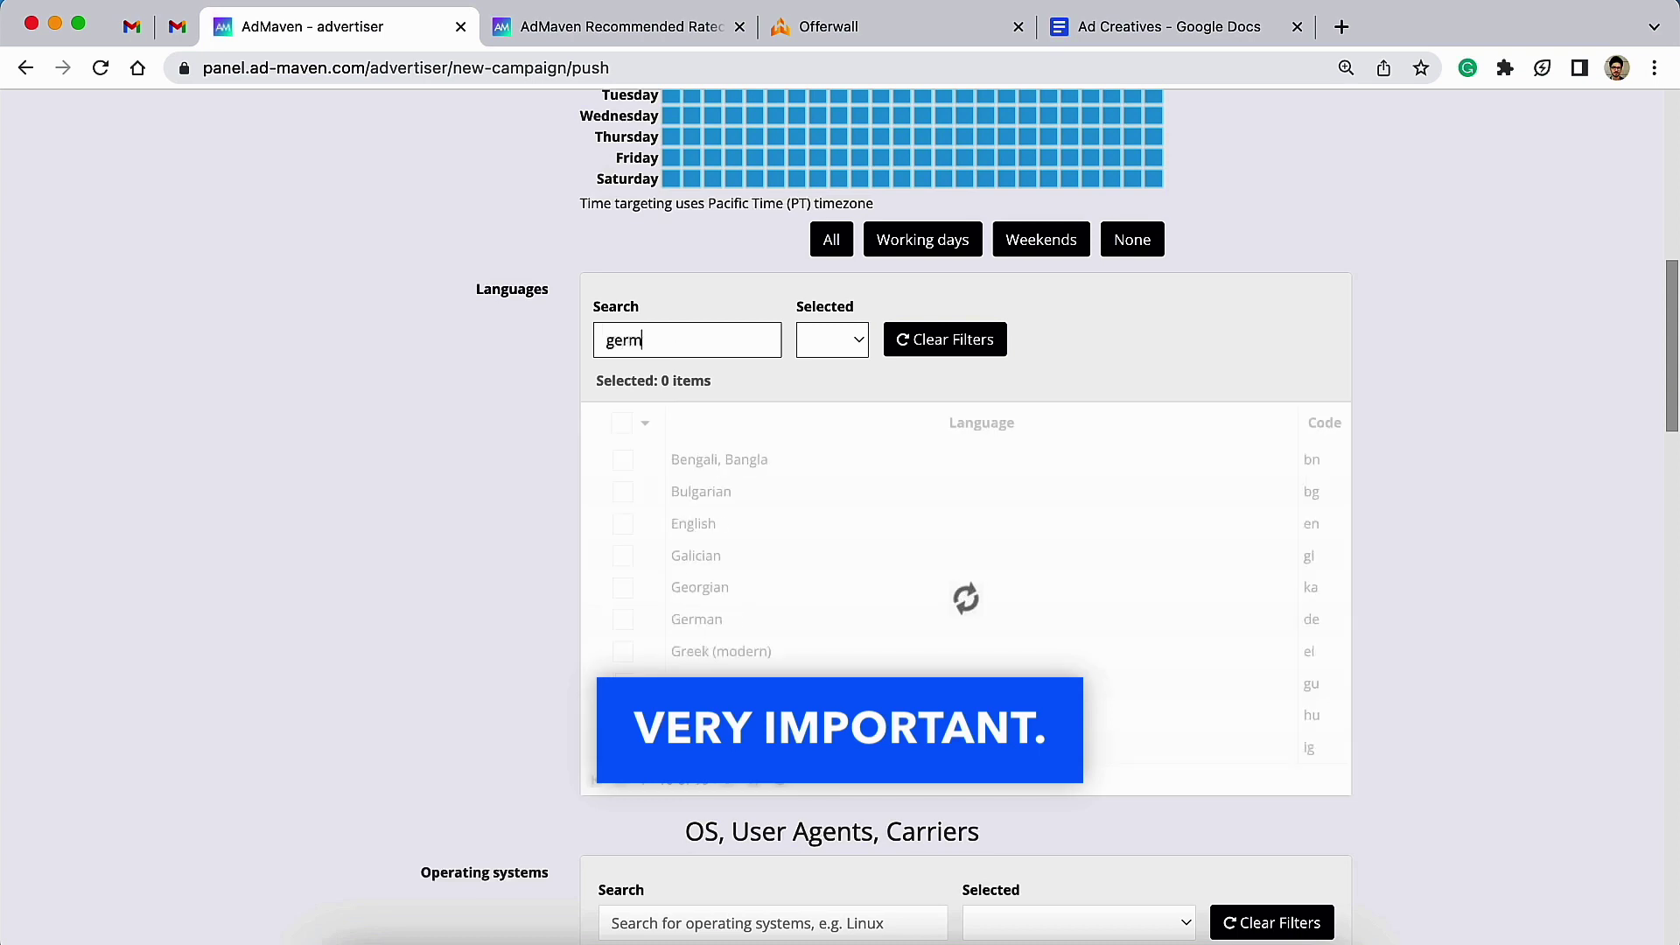
click(619, 459)
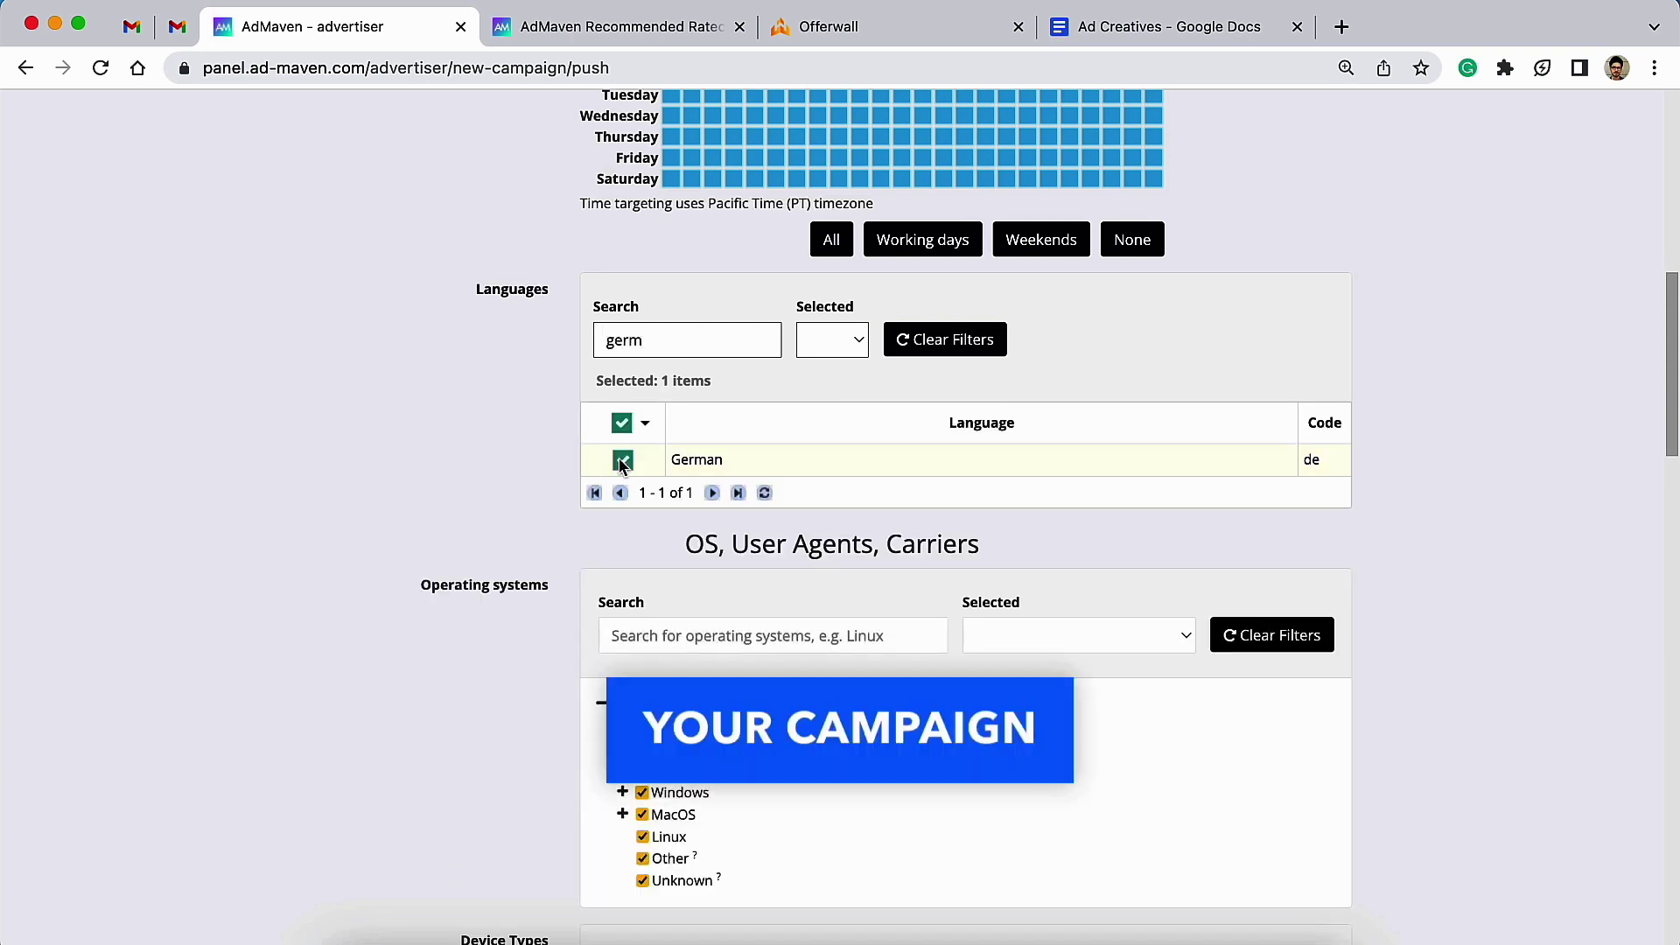
text(eng)
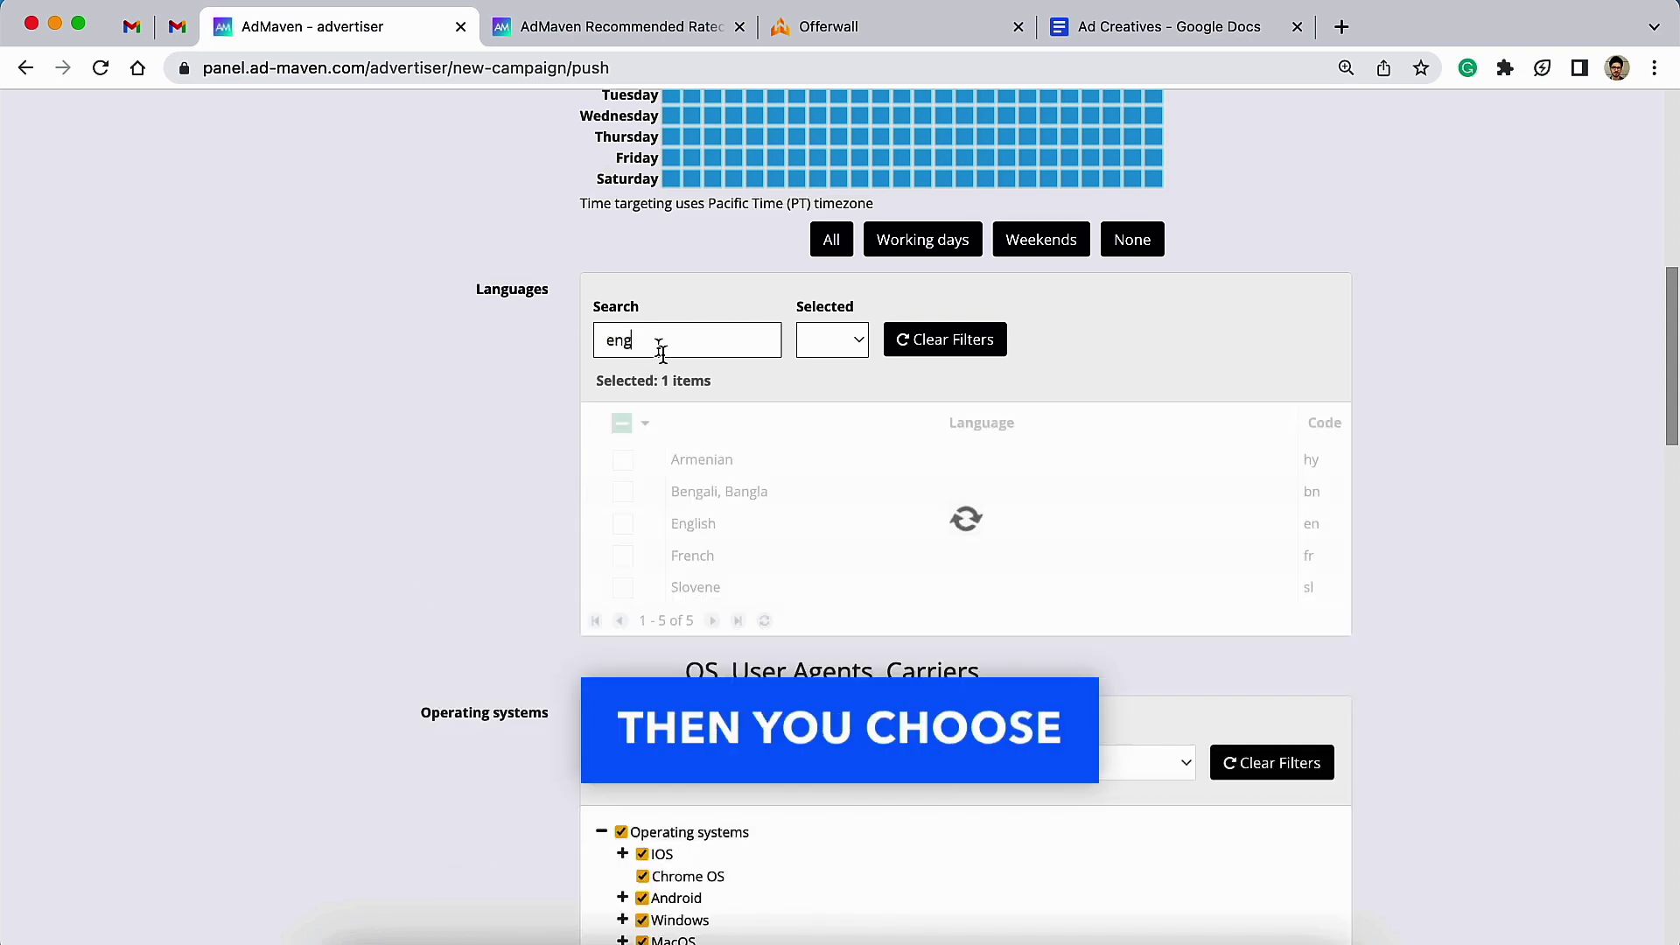
click(623, 492)
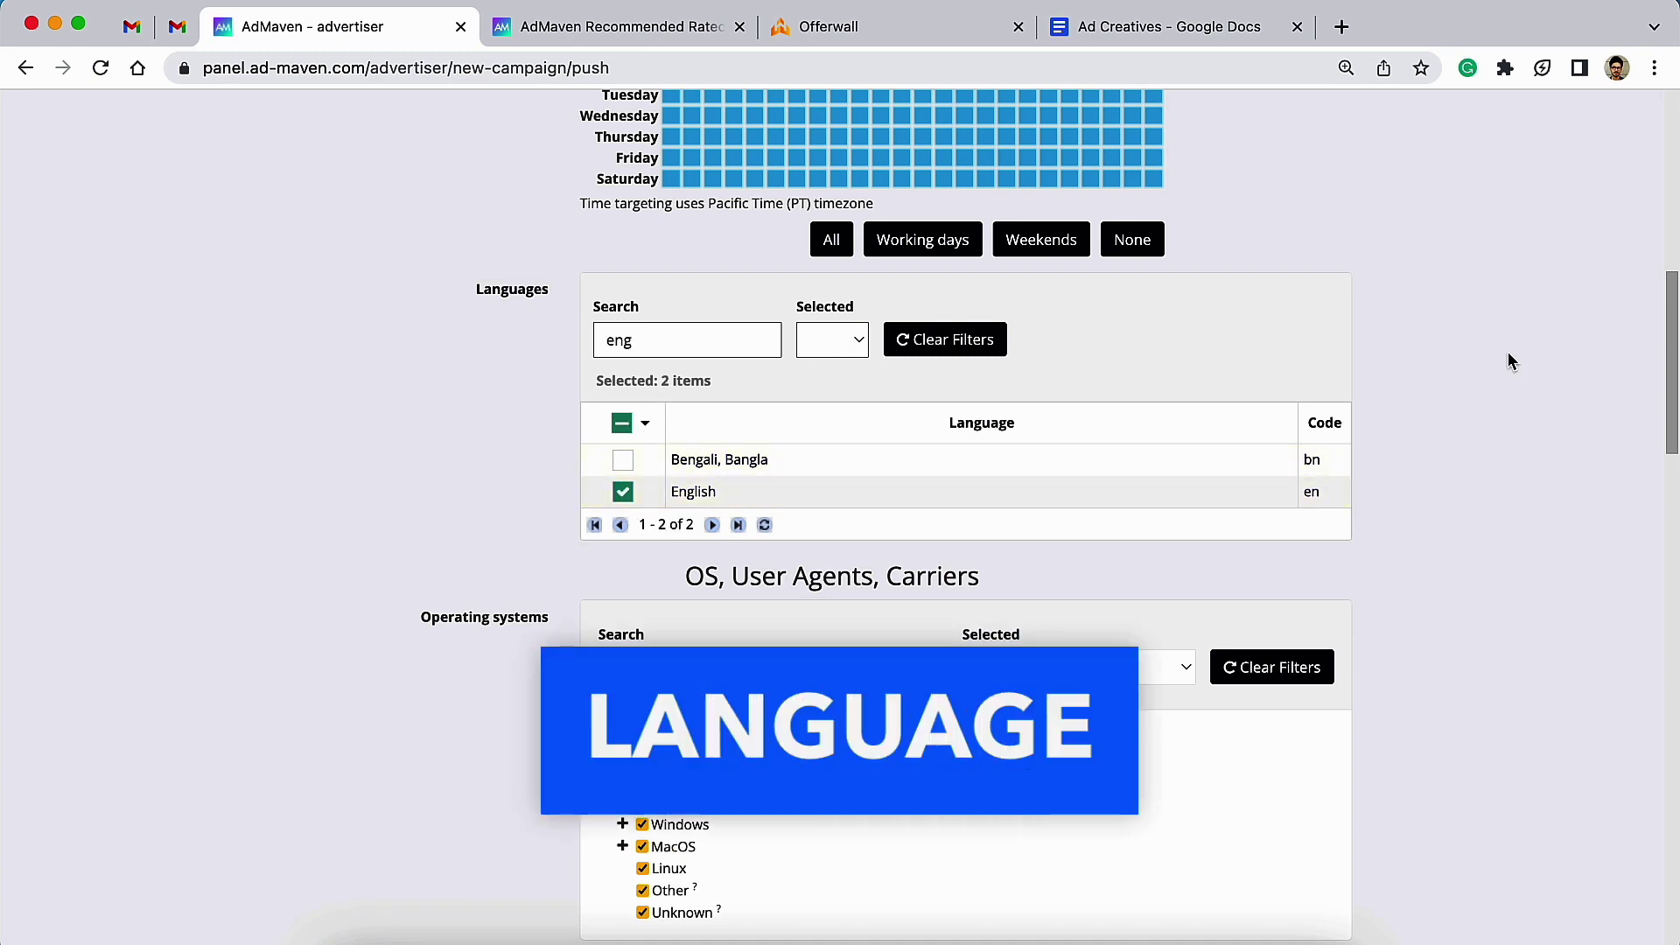
scroll(1264, 524, down, 1)
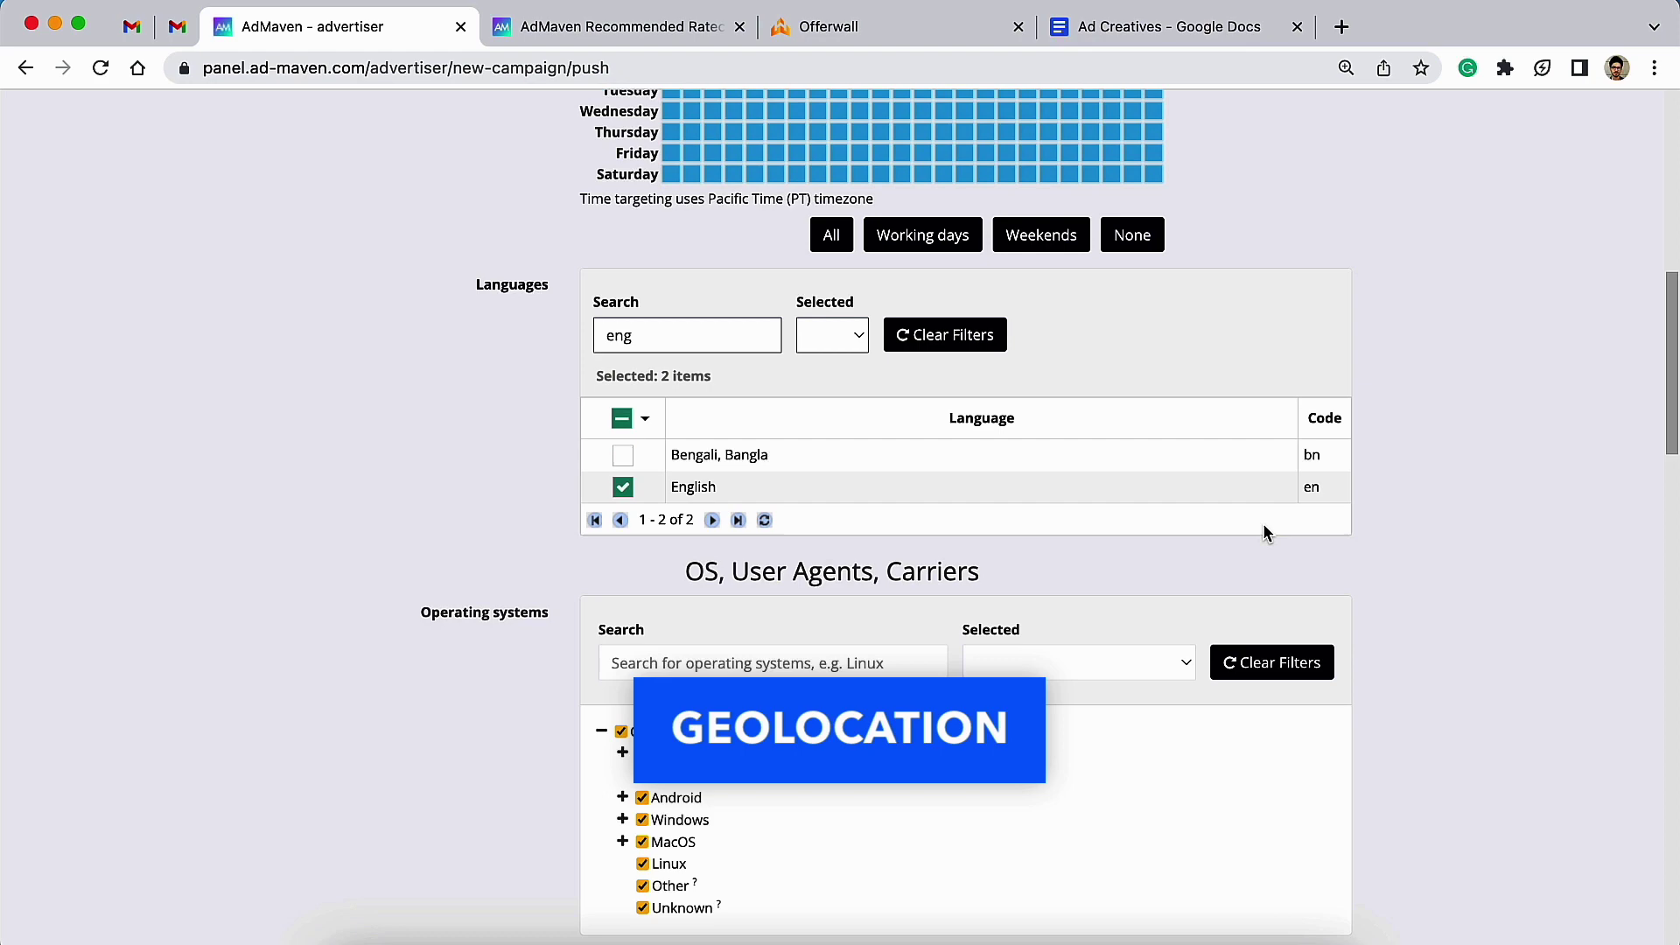
key(BackSpace)
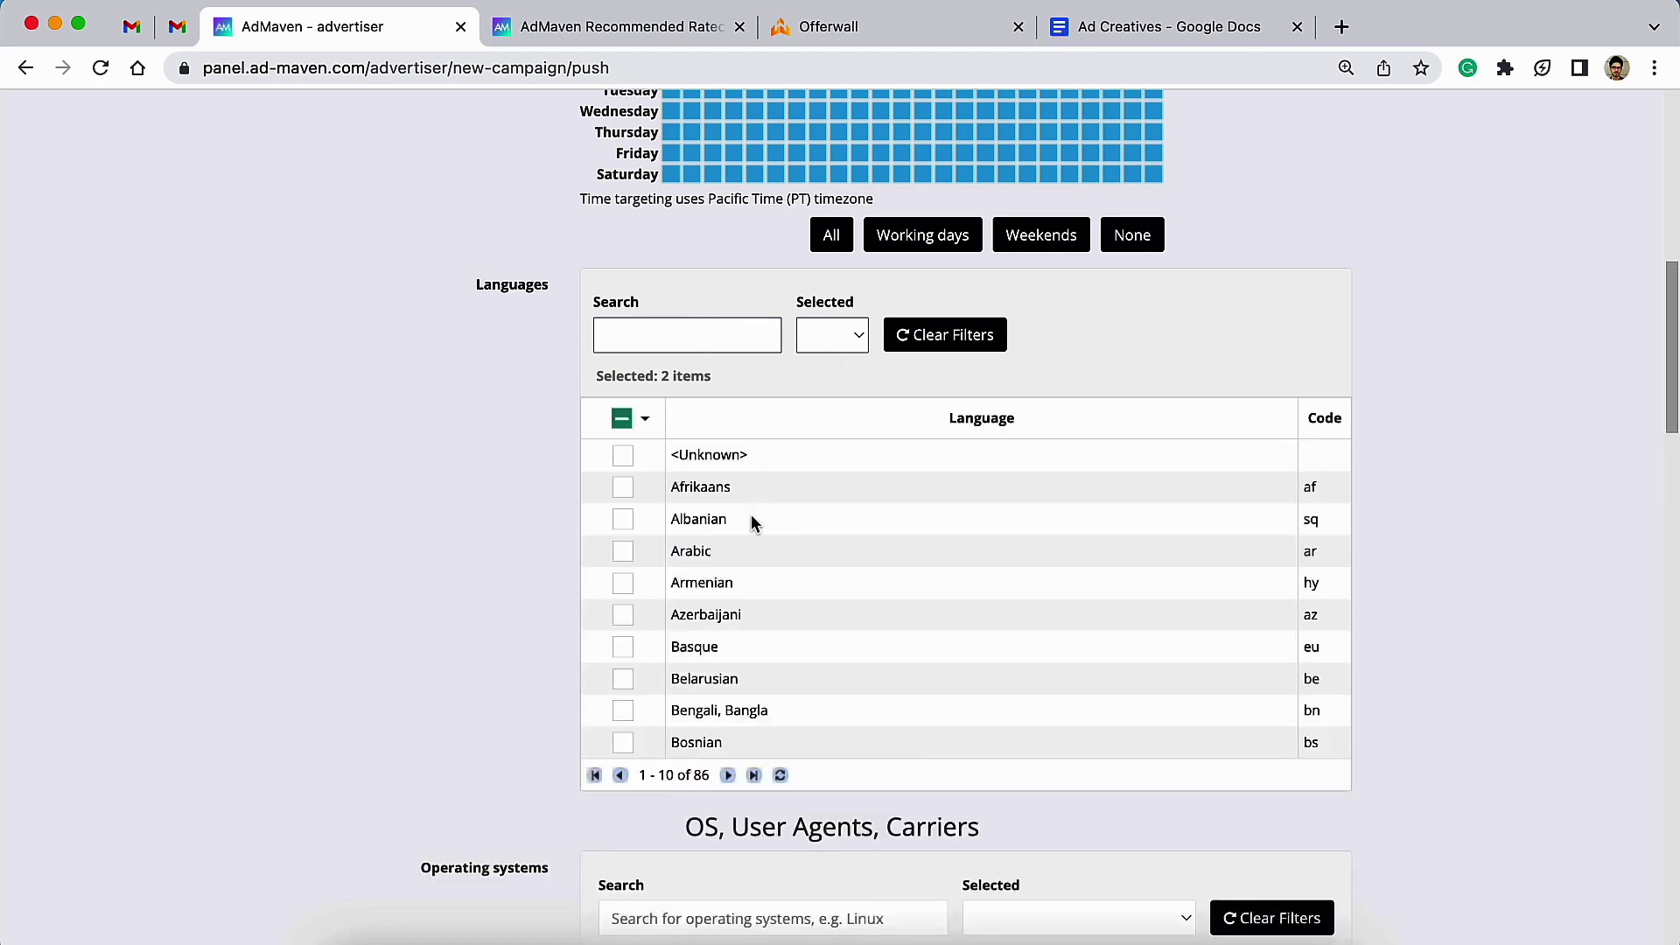
Step: Set the Selected filter to Yes so only the chosen languages are listed
scroll(767, 552, down, 5)
scroll(768, 553, up, 2)
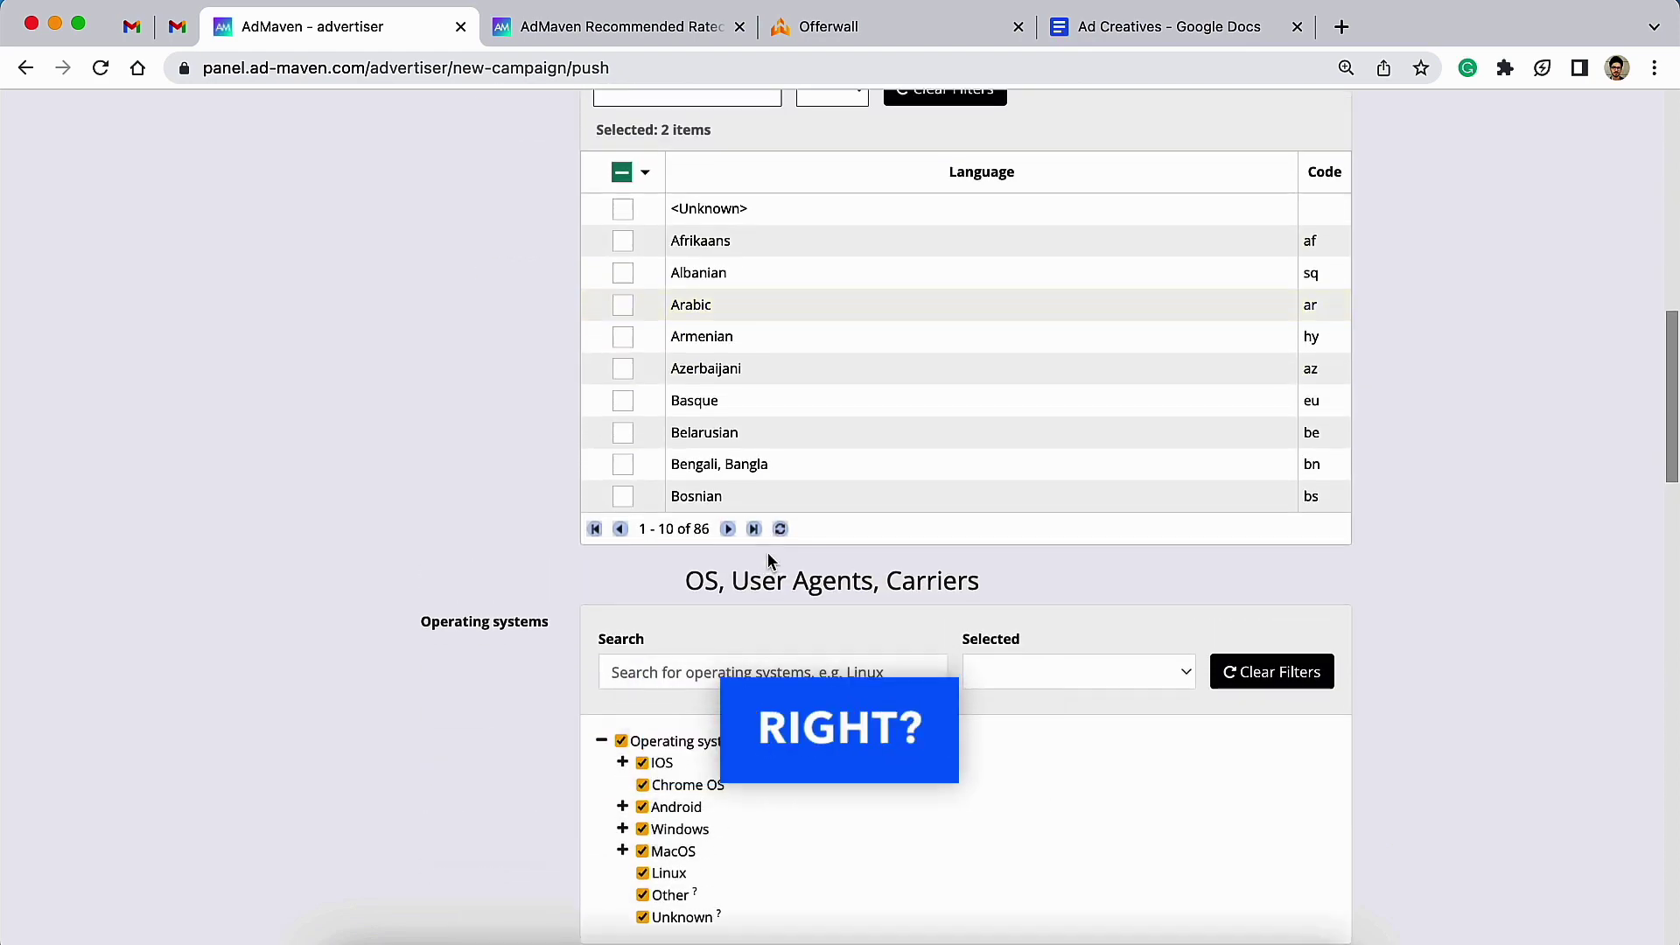
scroll(733, 456, up, 1)
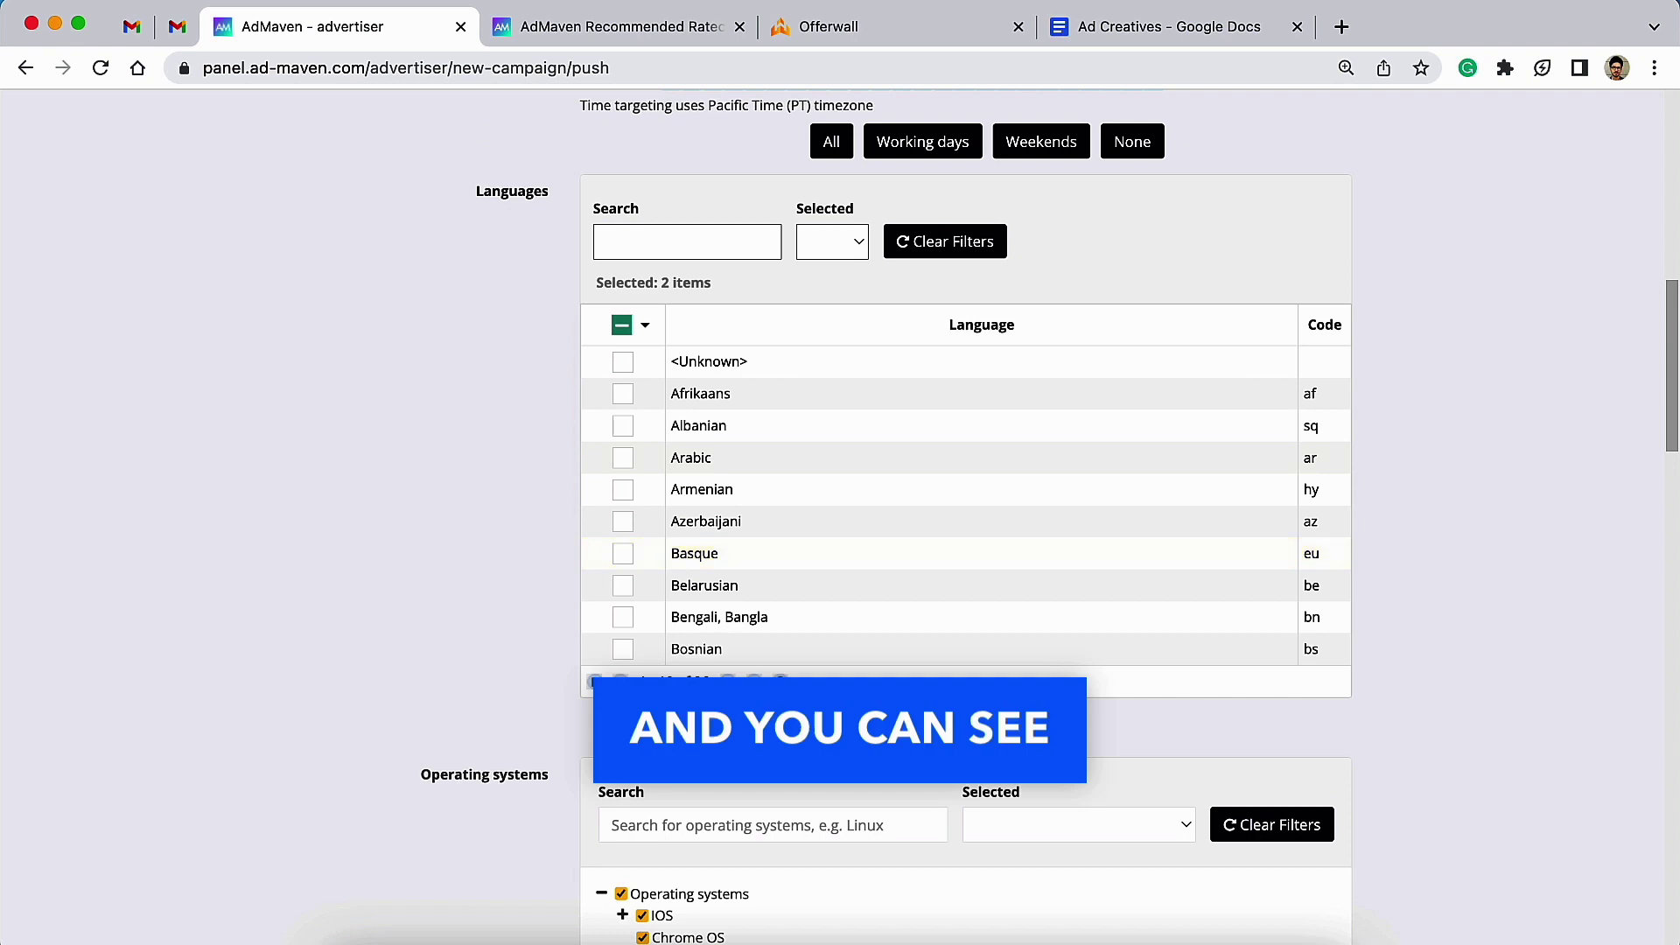
click(855, 240)
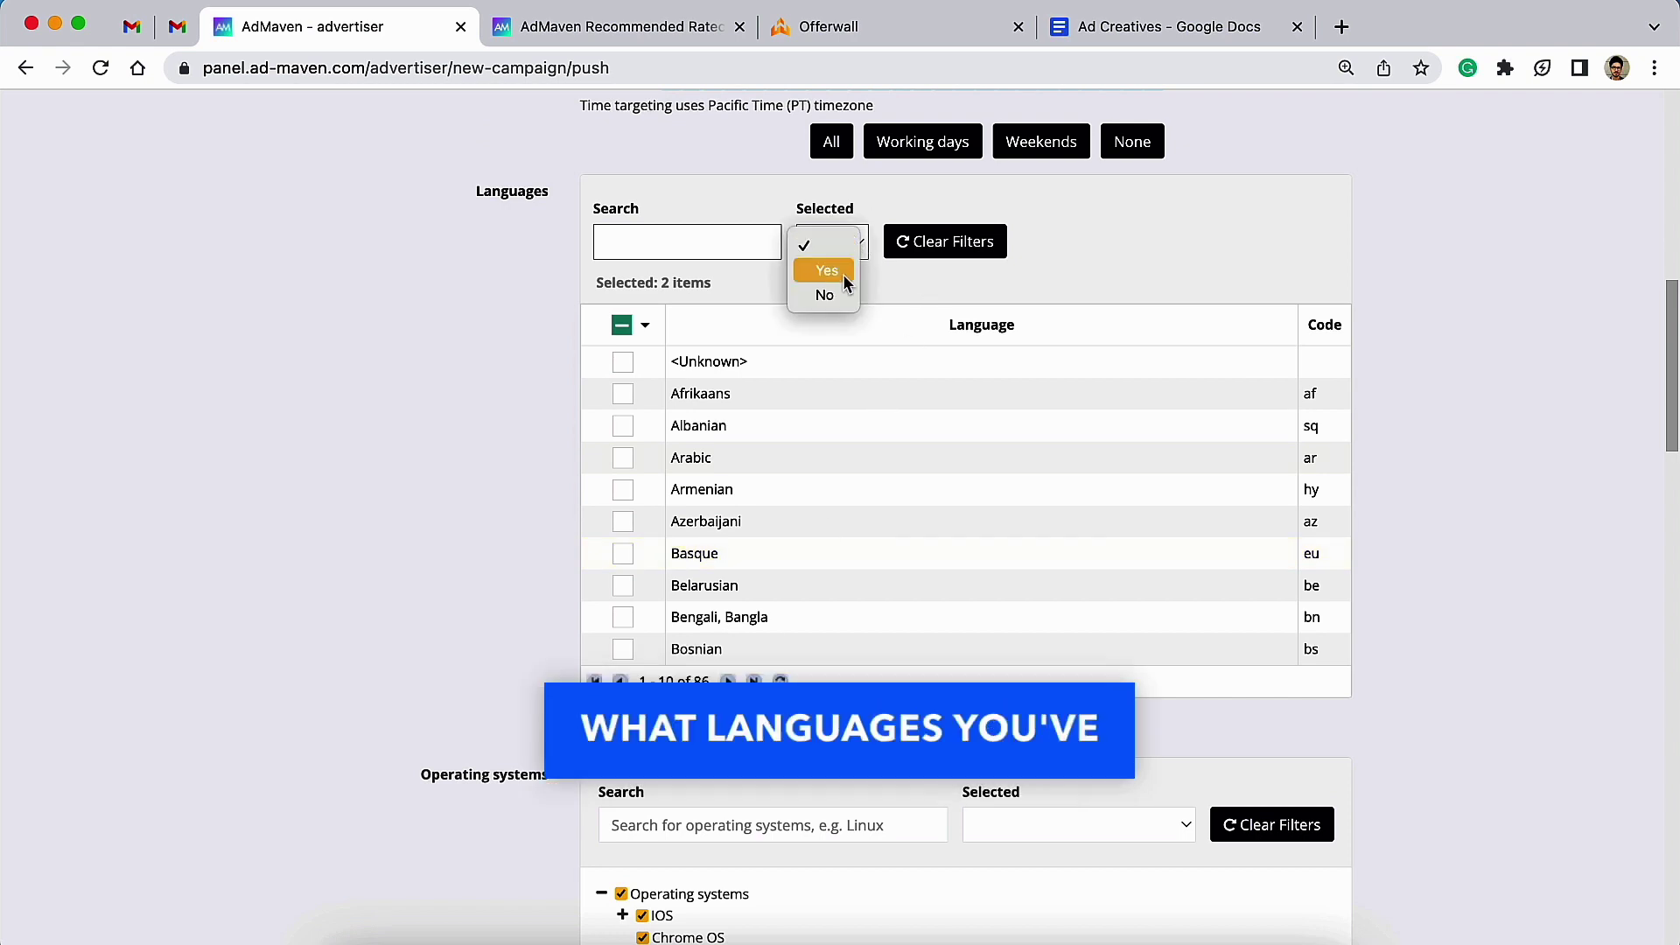
click(842, 271)
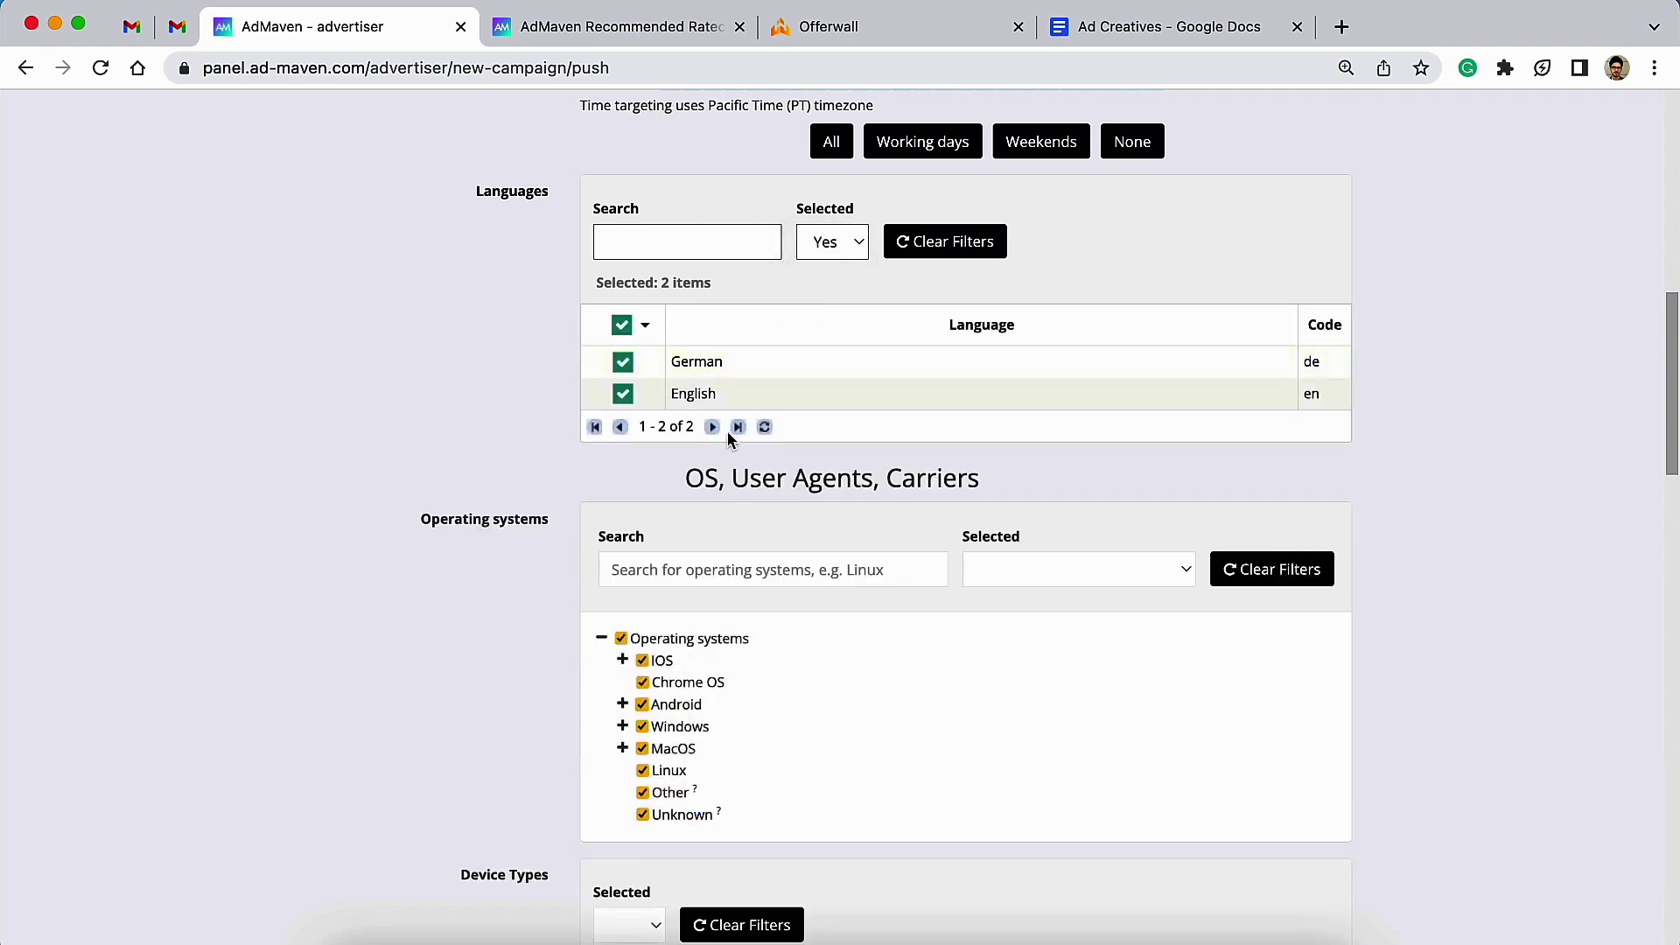
scroll(727, 432, down, 2)
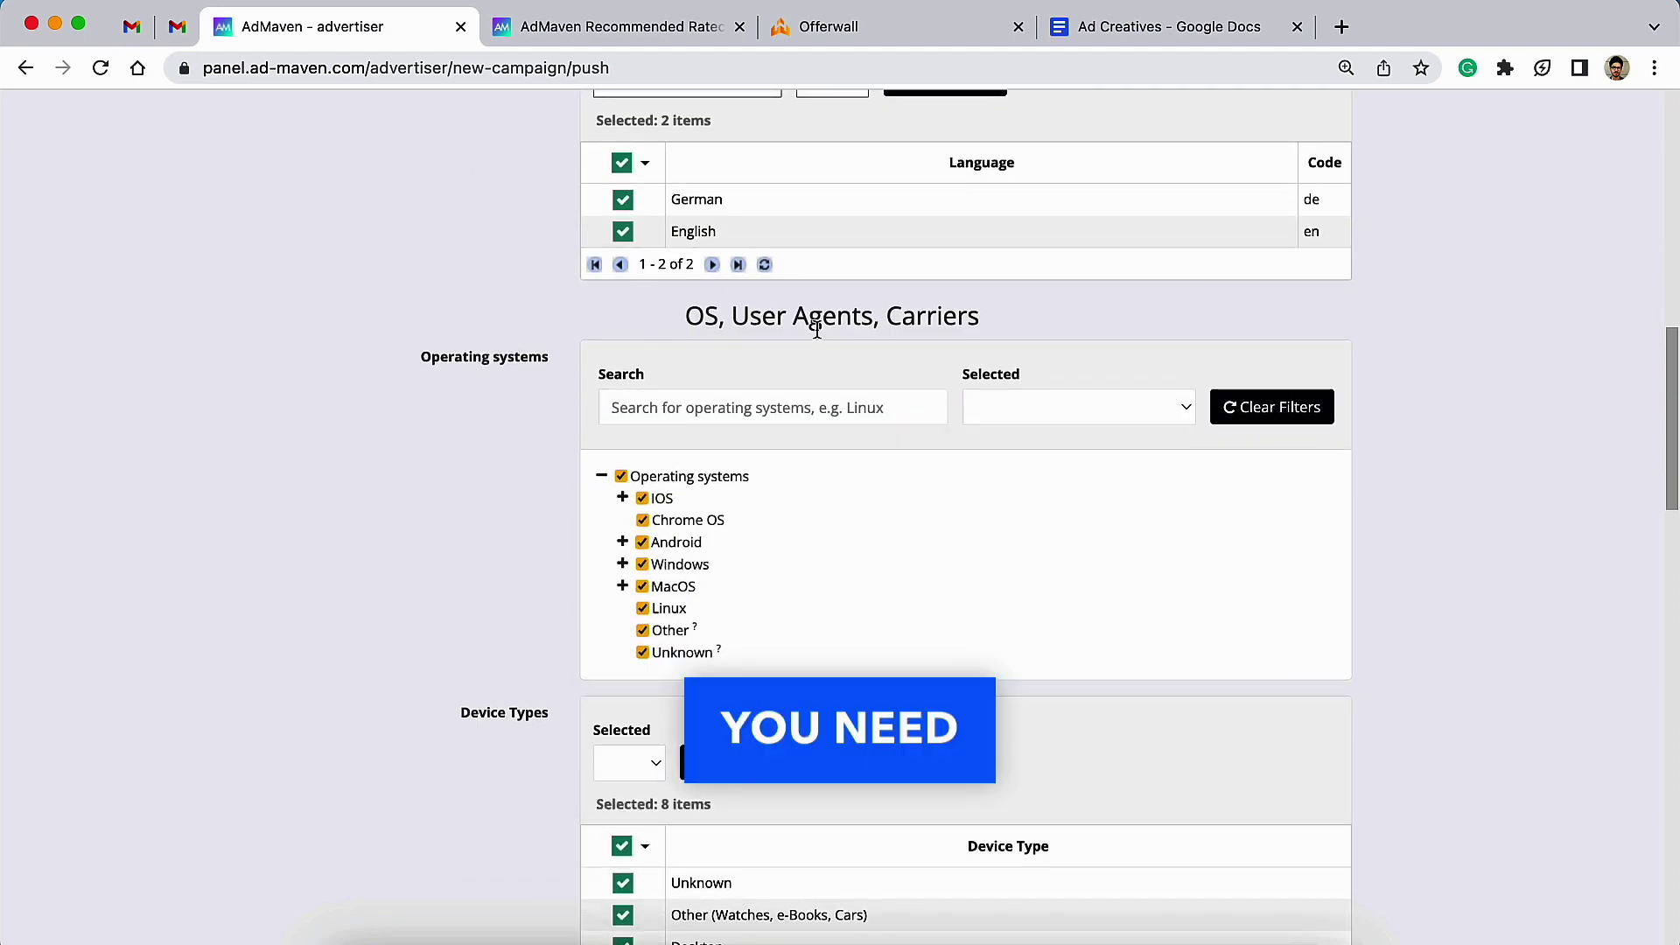
Step: Check OFFER 1's DEU line in Ad Creatives for its web/mob traffic note
click(1146, 28)
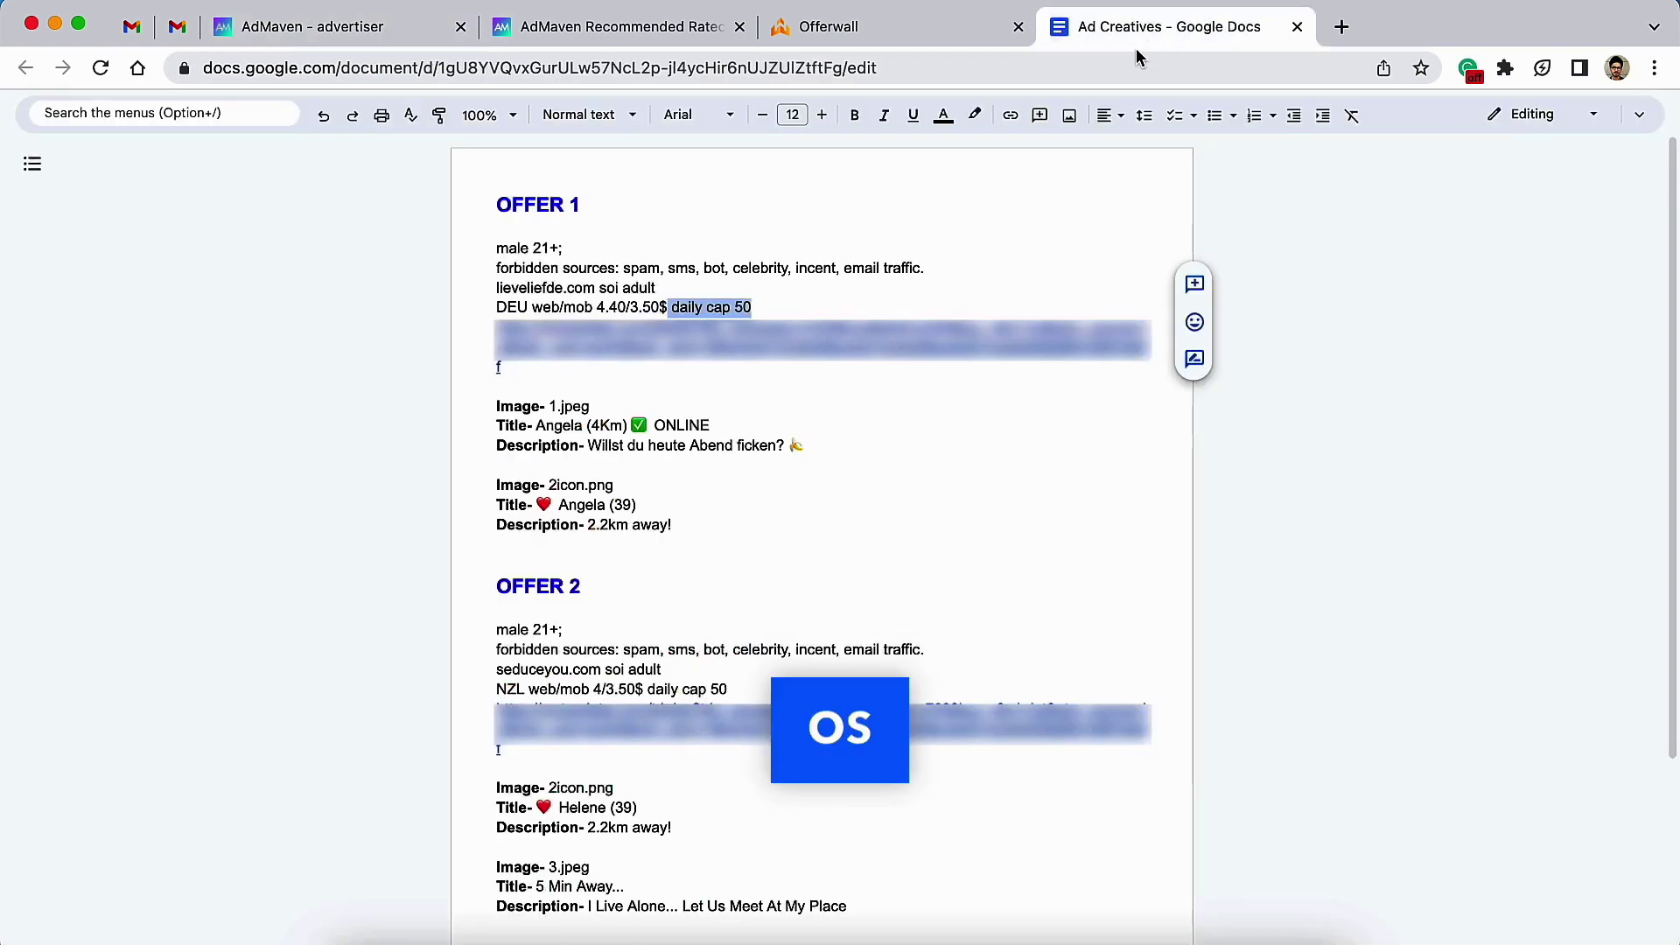
click(713, 306)
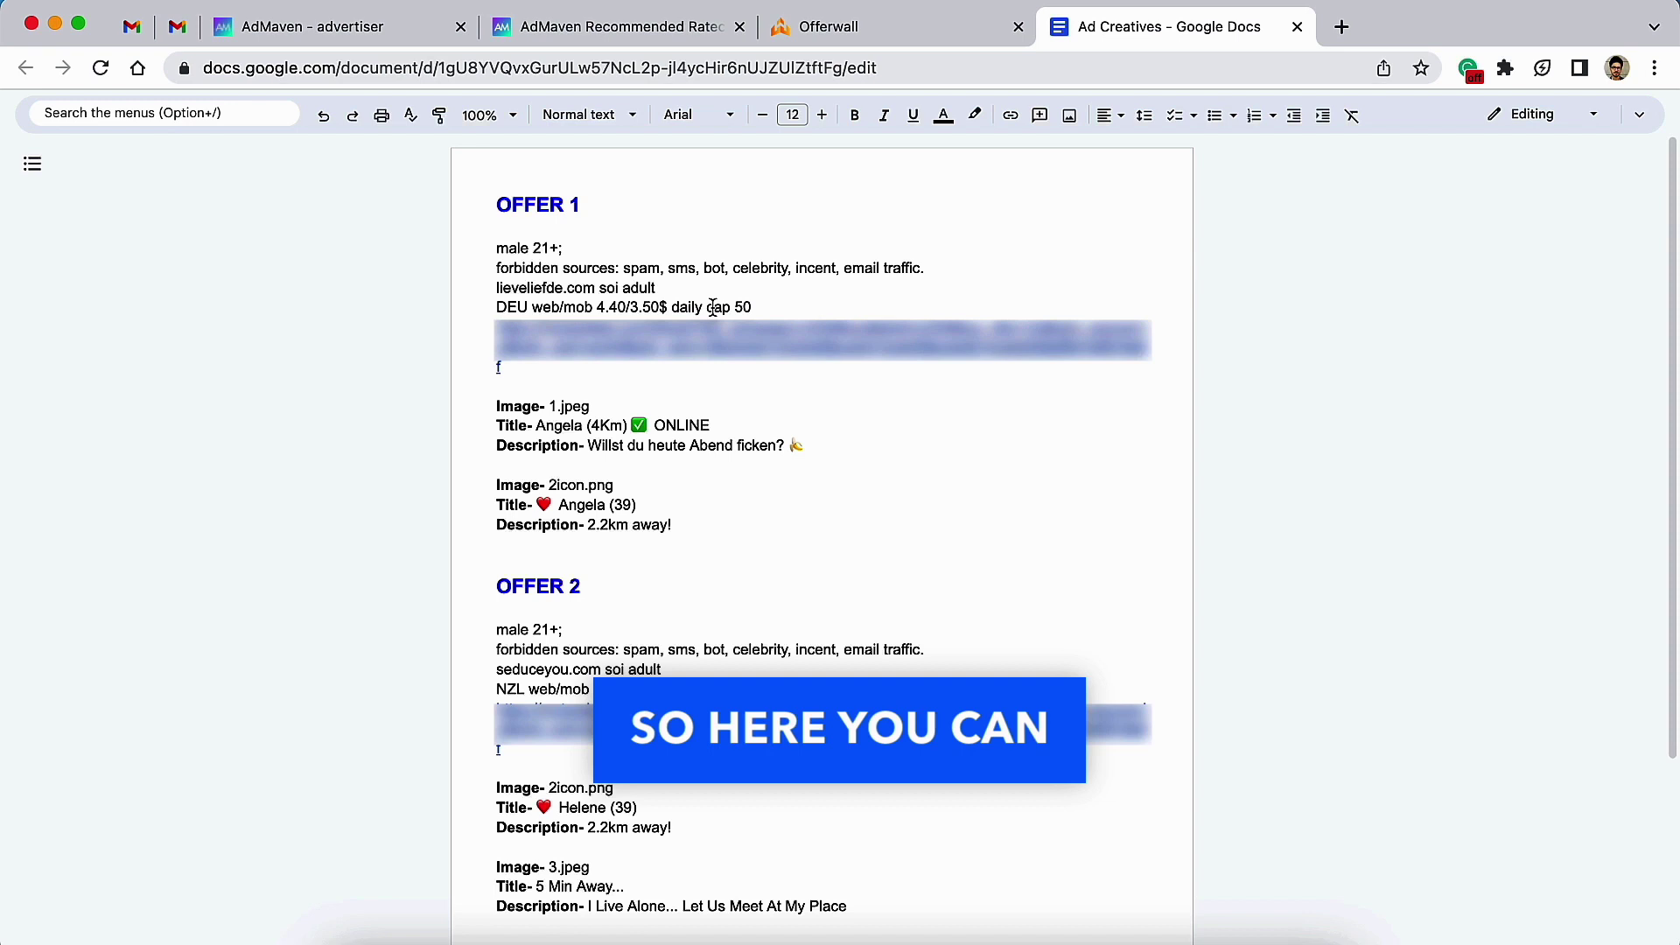
click(664, 268)
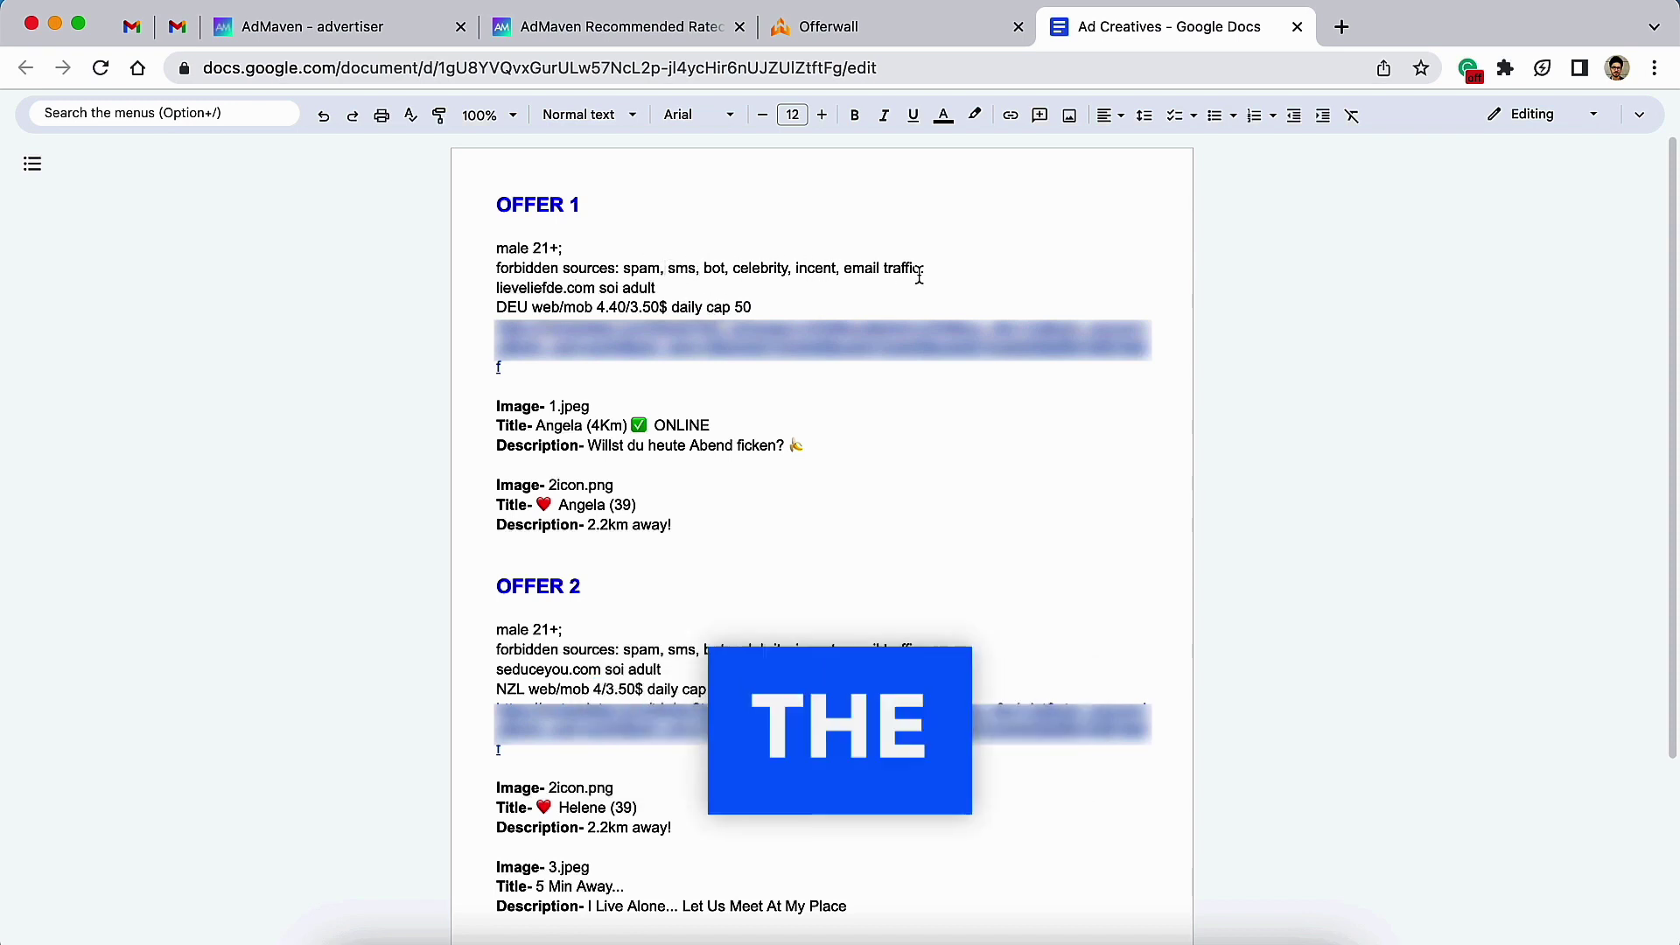
double_click(547, 308)
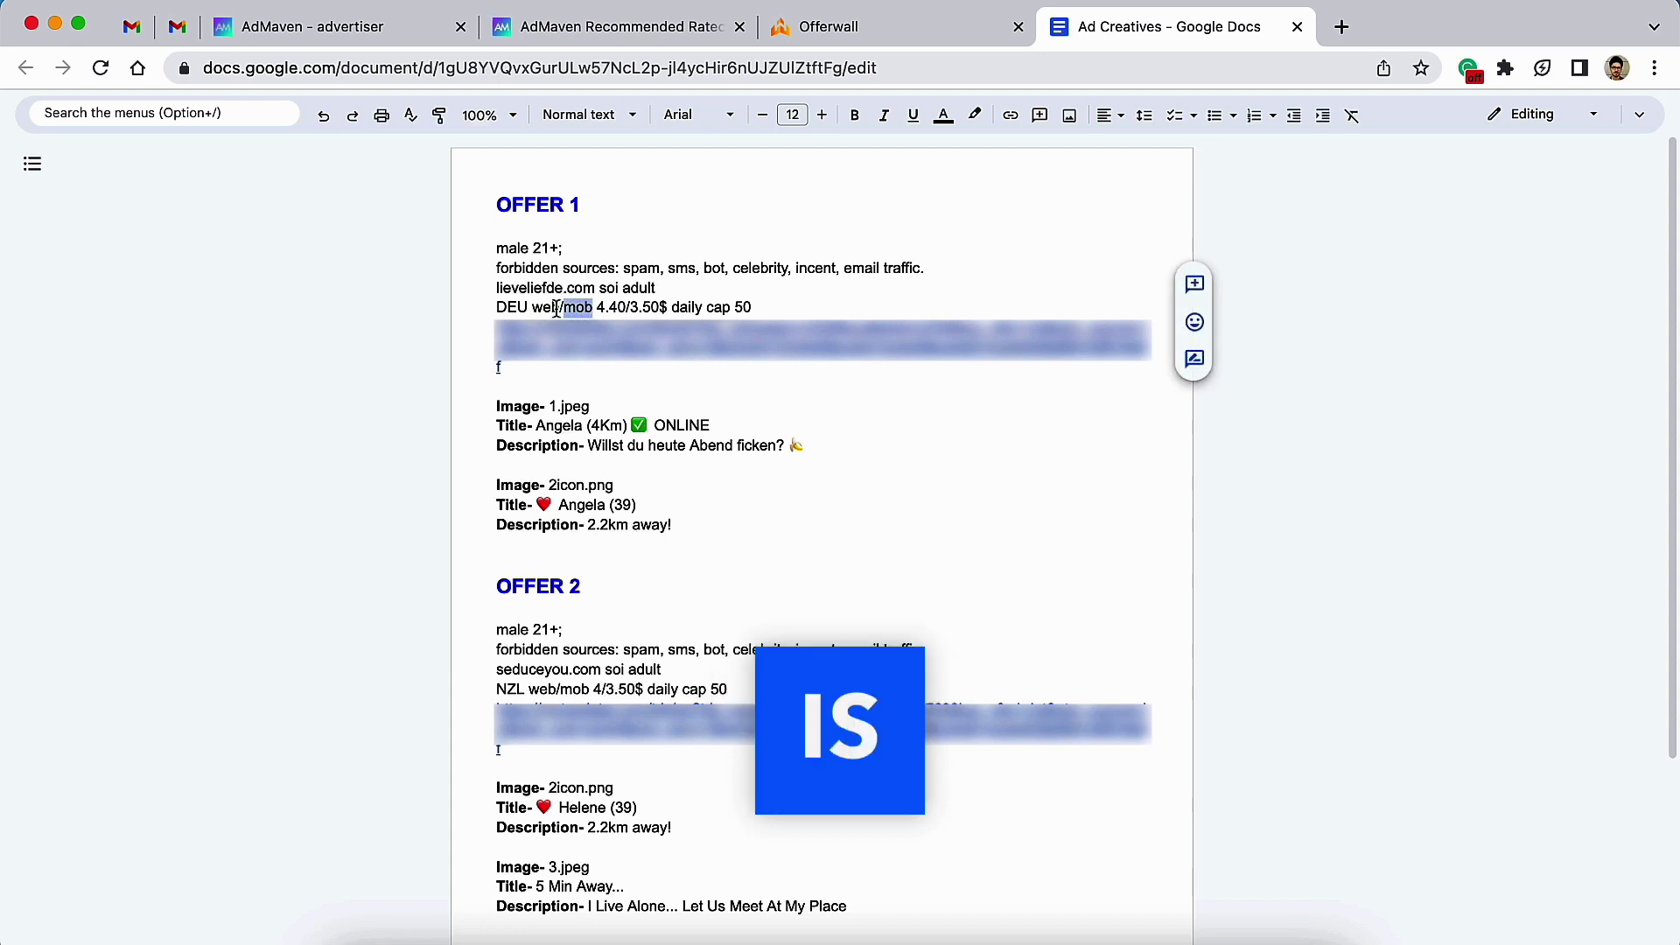
click(537, 308)
drag(536, 308, 593, 308)
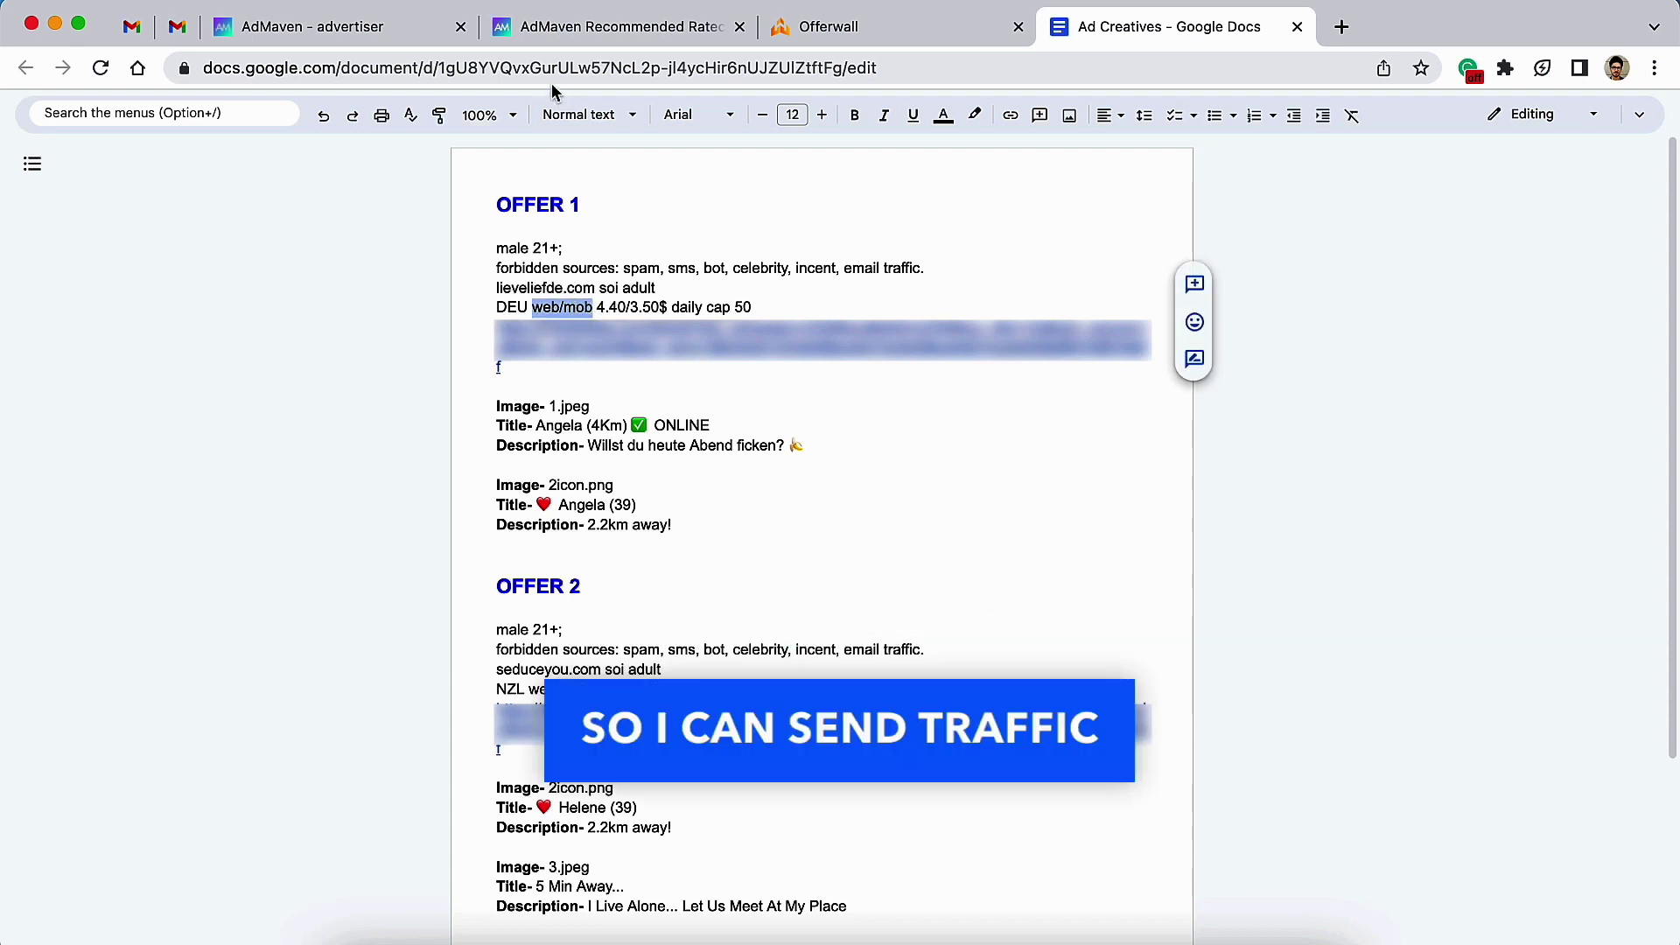
click(315, 35)
Step: Uncheck Game Console, VR and Unknown device types, keeping Desktop and Mobile targeted
scroll(752, 562, down, 1)
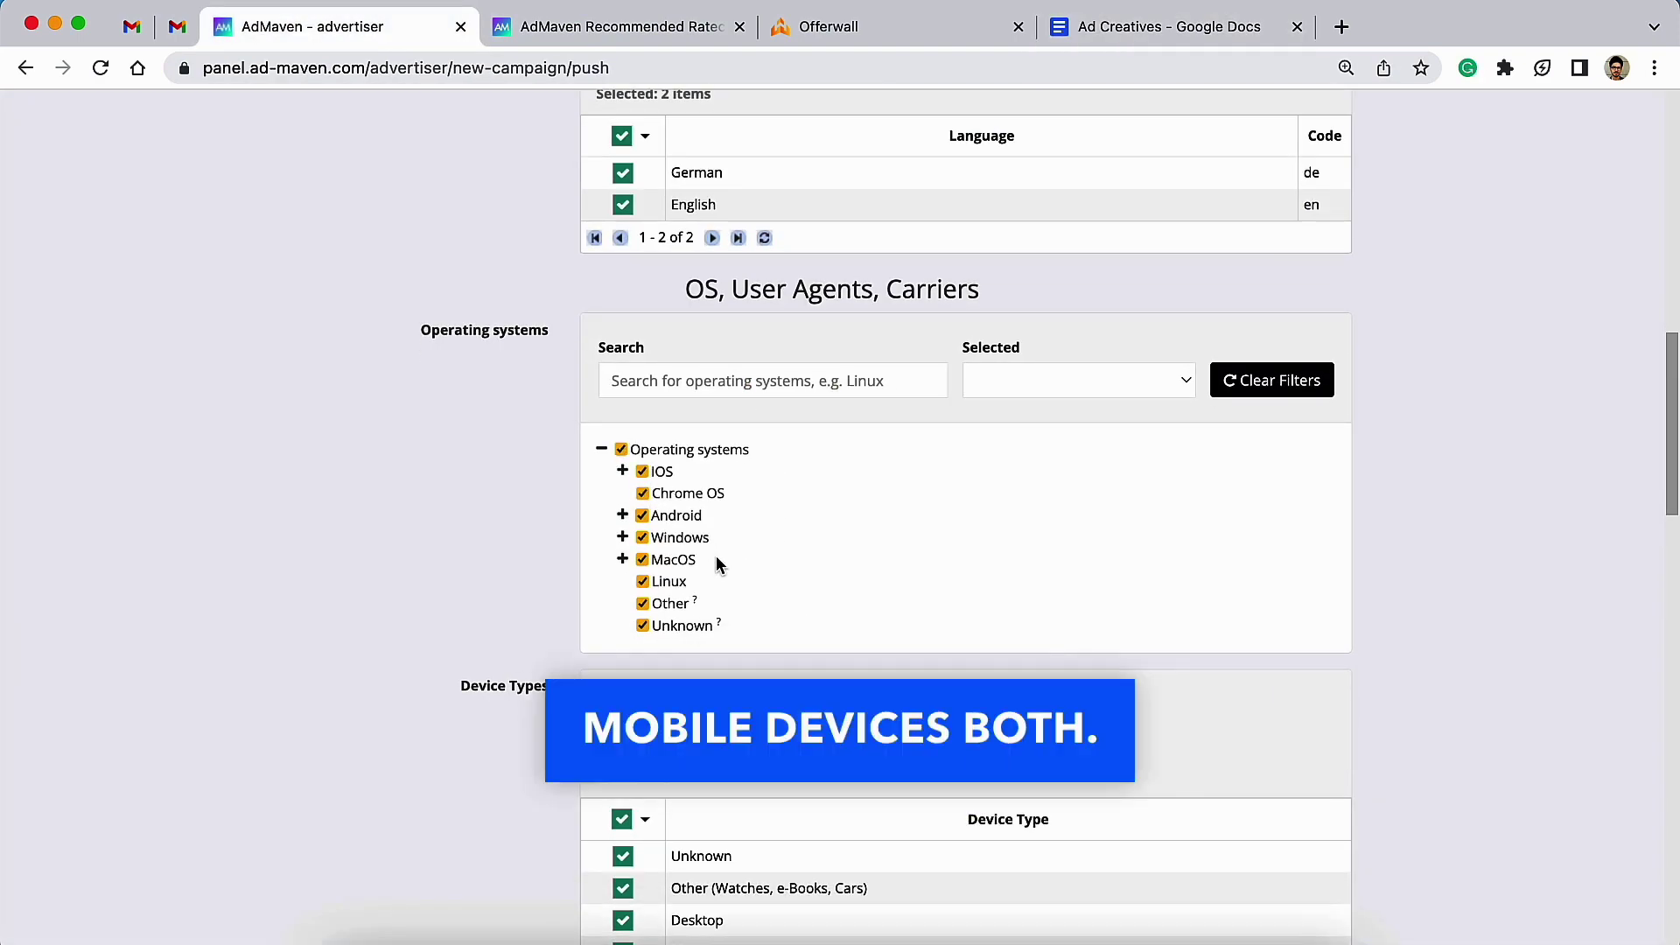
scroll(716, 563, down, 6)
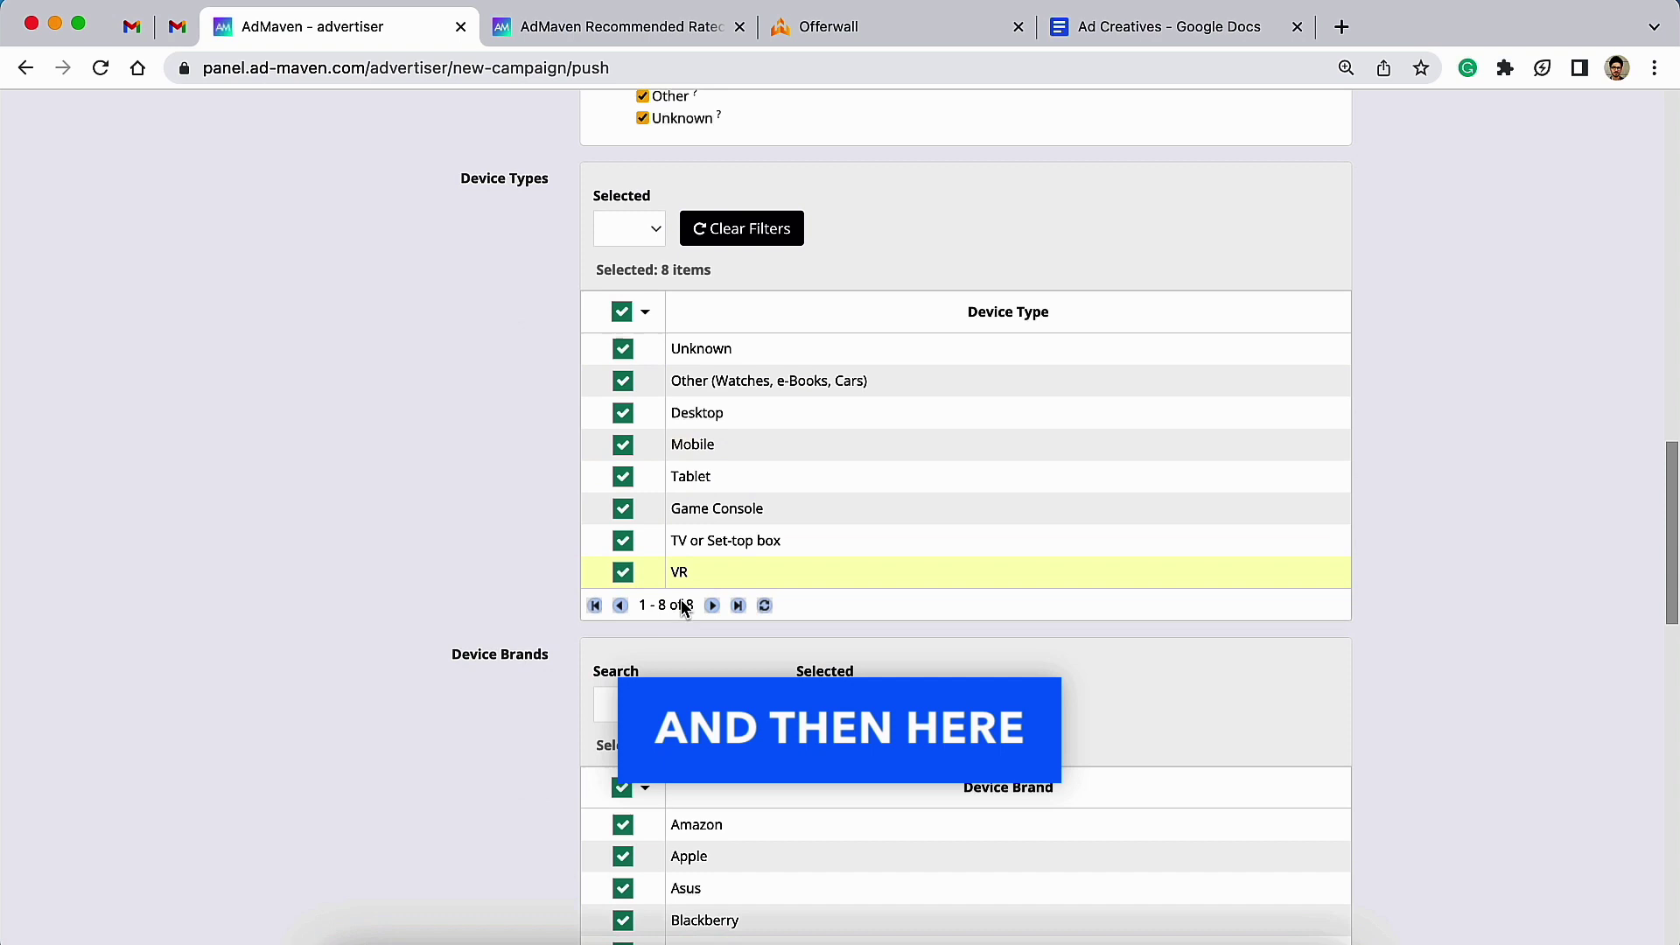
scroll(685, 608, up, 1)
scroll(692, 494, down, 1)
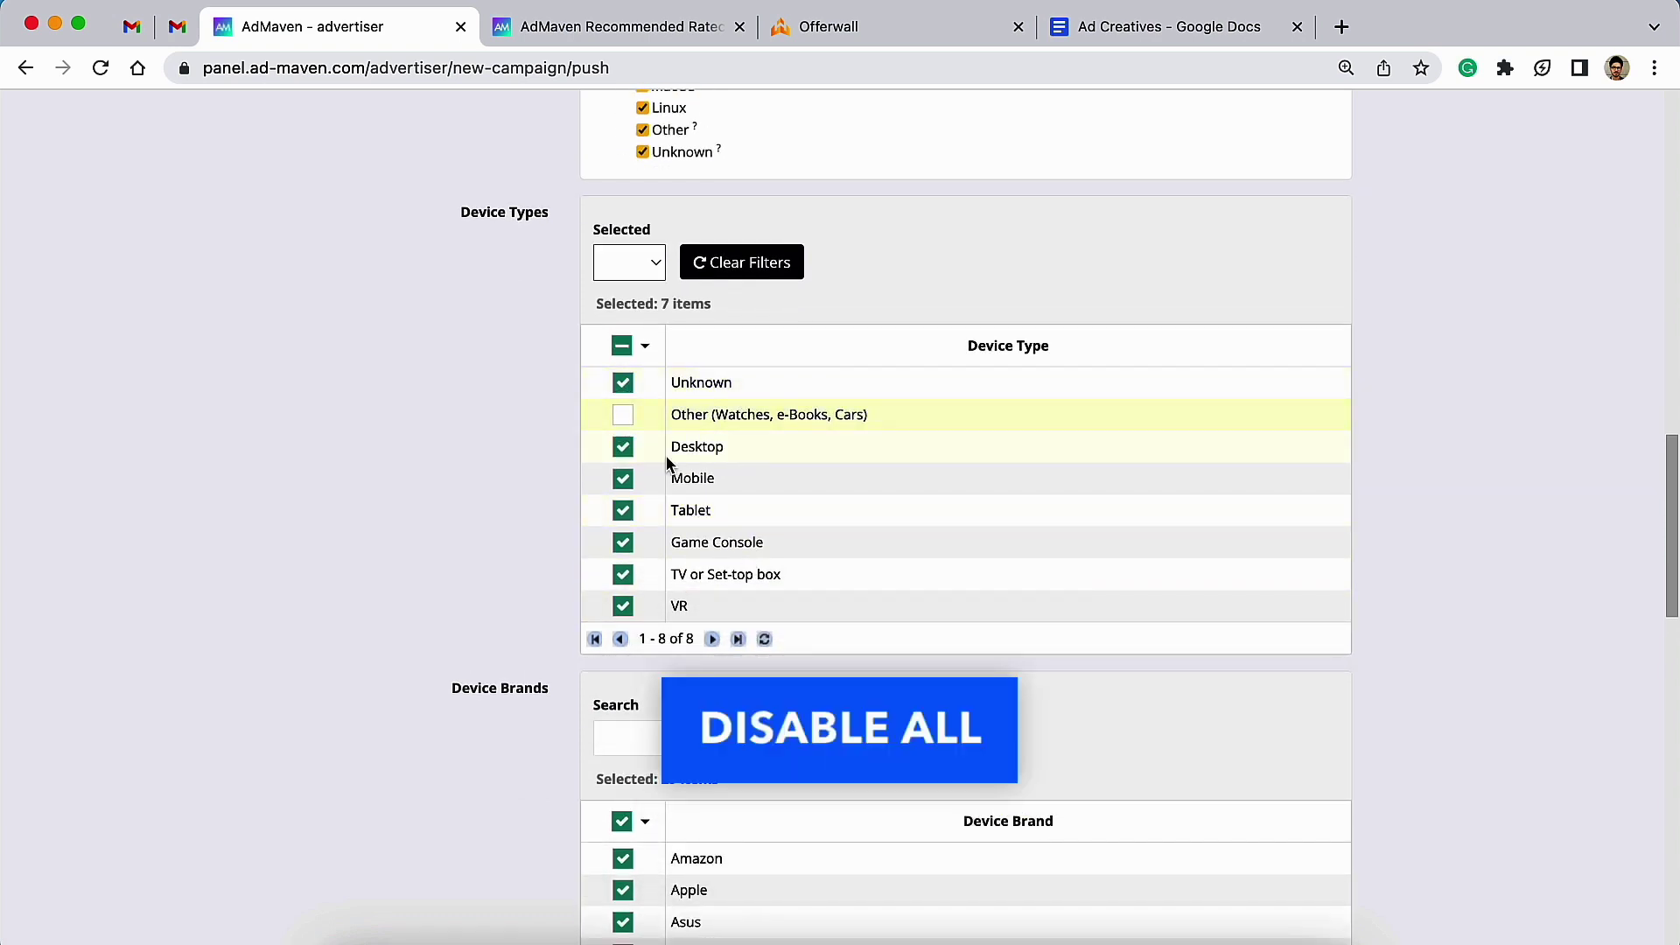
click(621, 549)
click(623, 608)
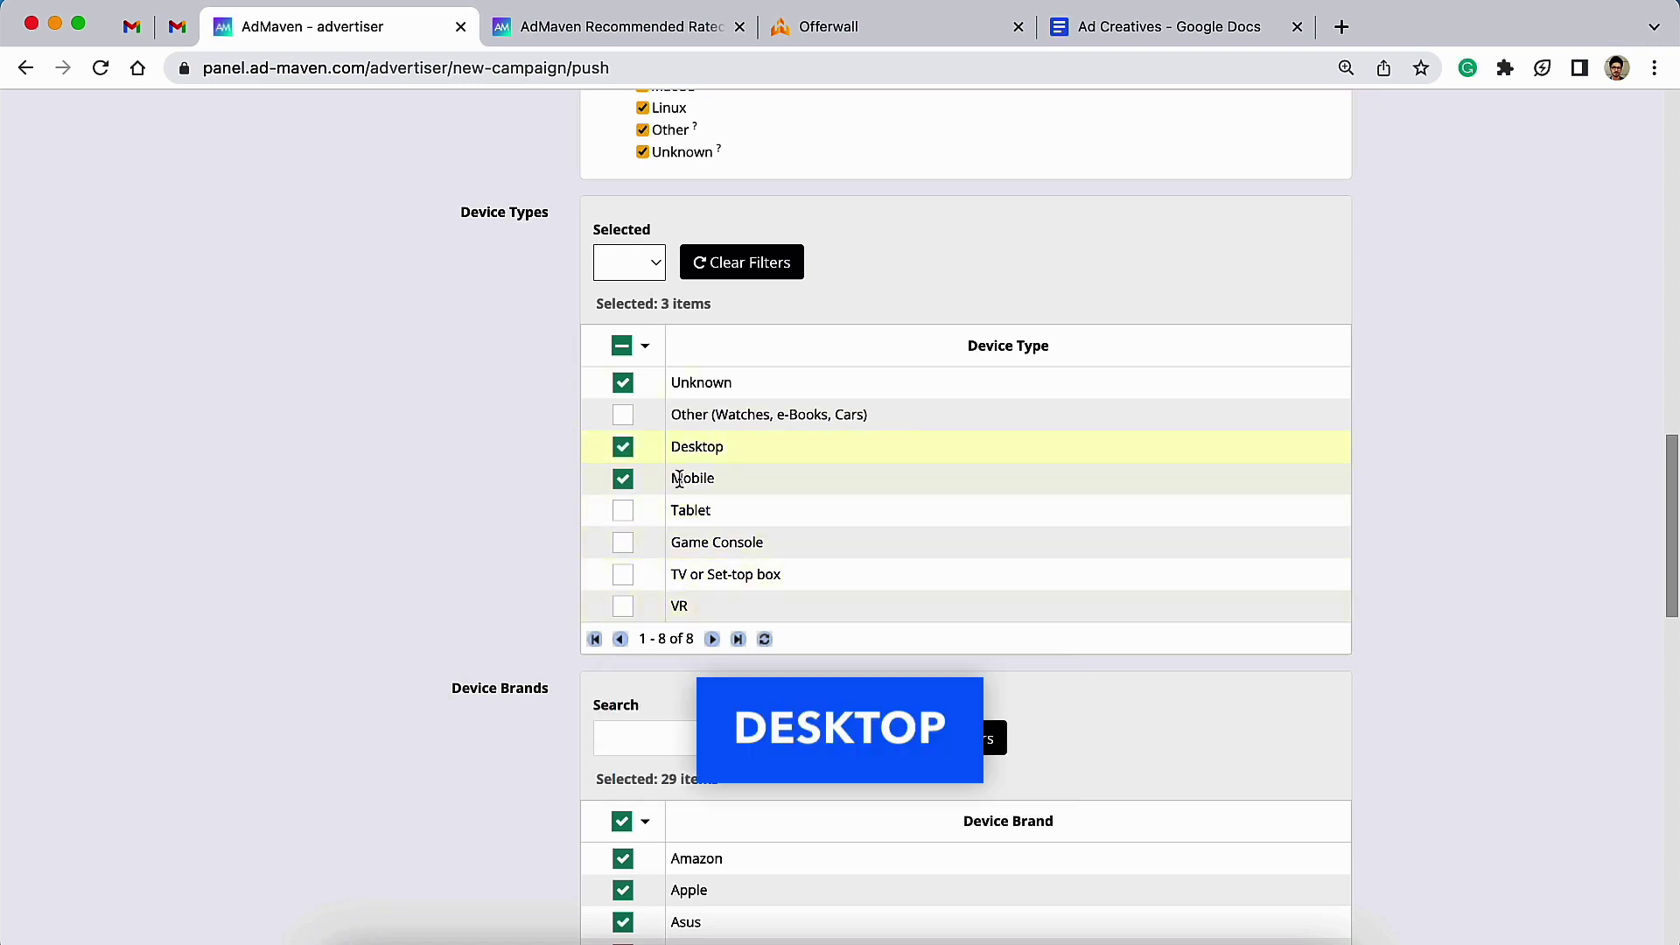
click(643, 385)
scroll(700, 472, down, 2)
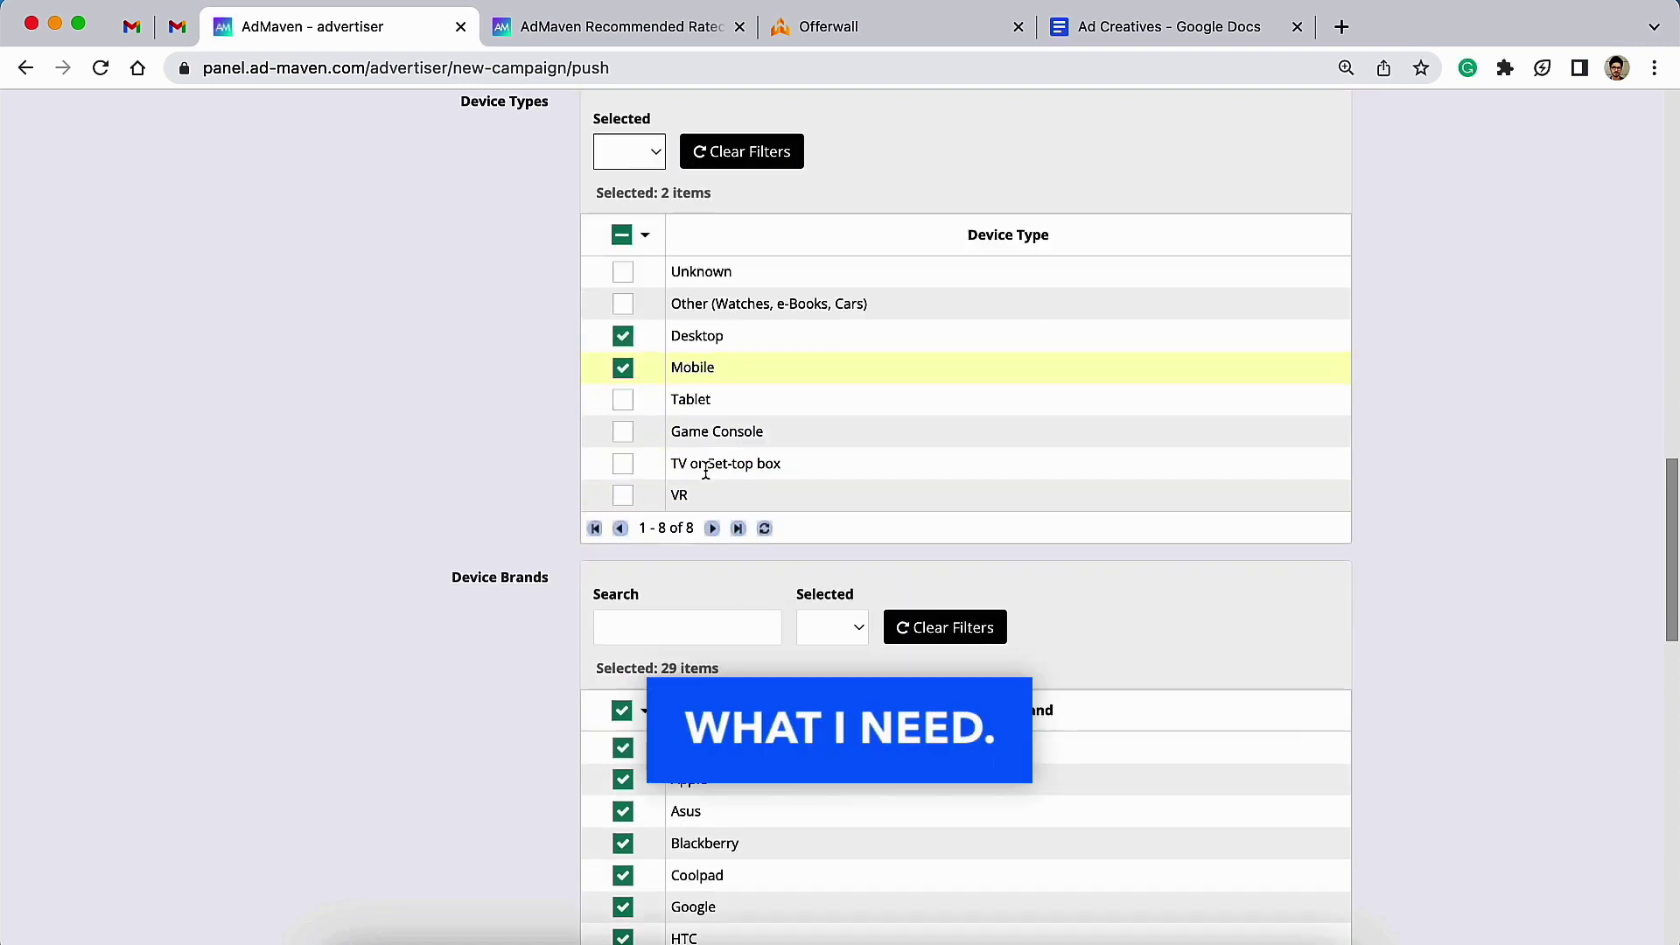
scroll(705, 469, down, 5)
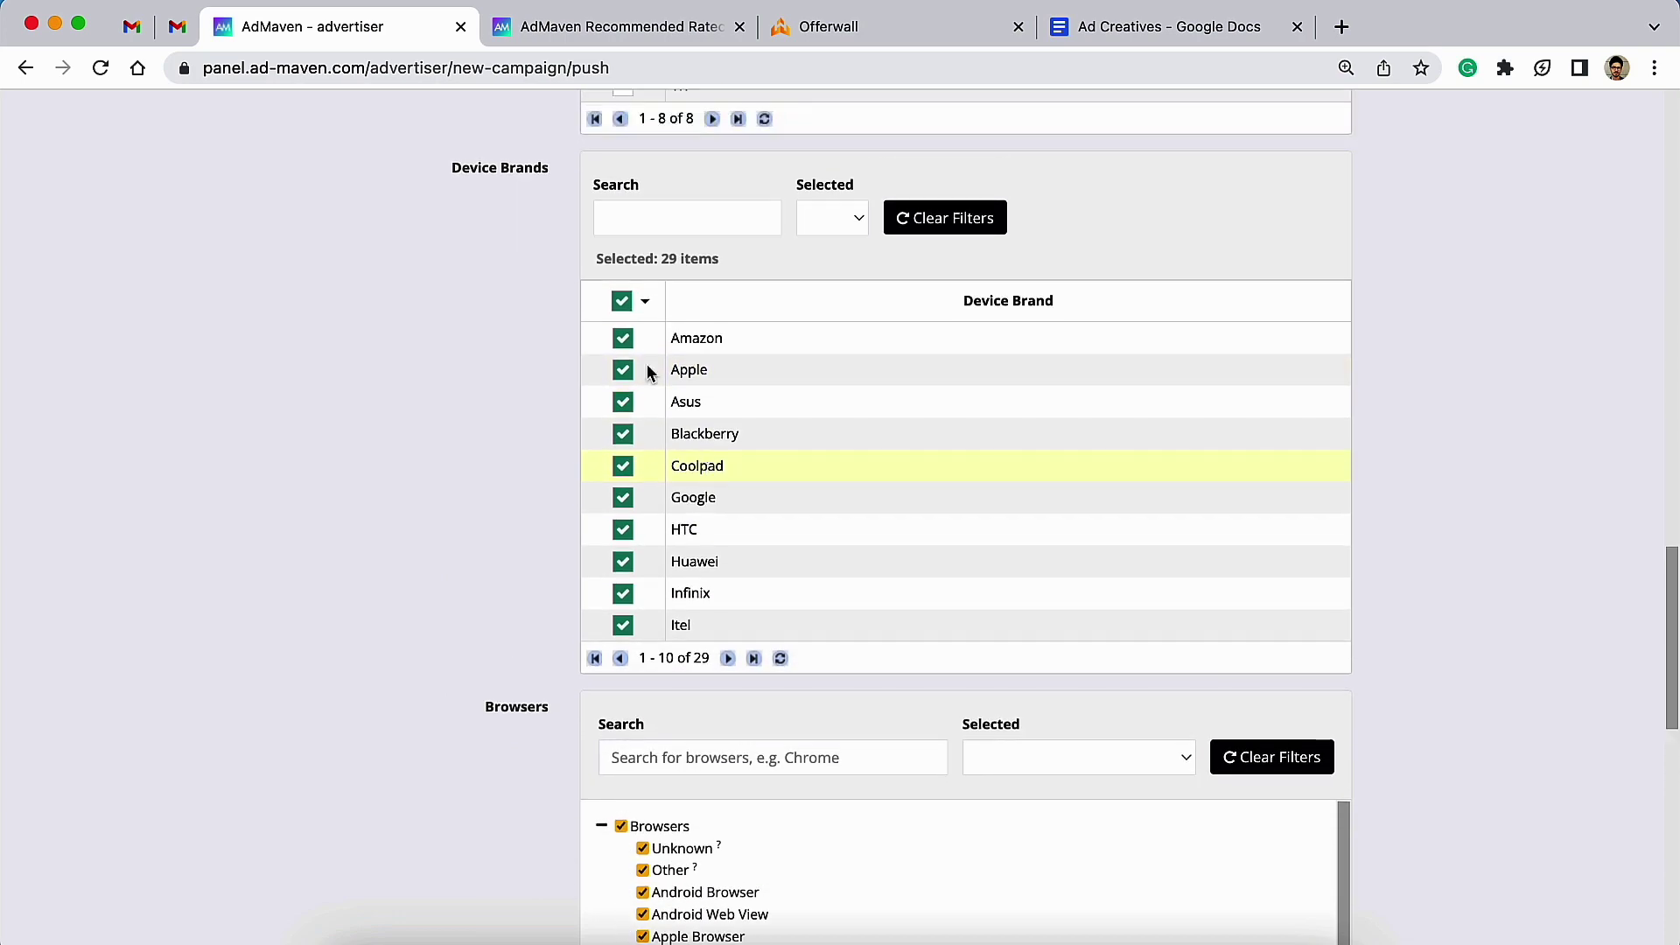
scroll(691, 582, down, 2)
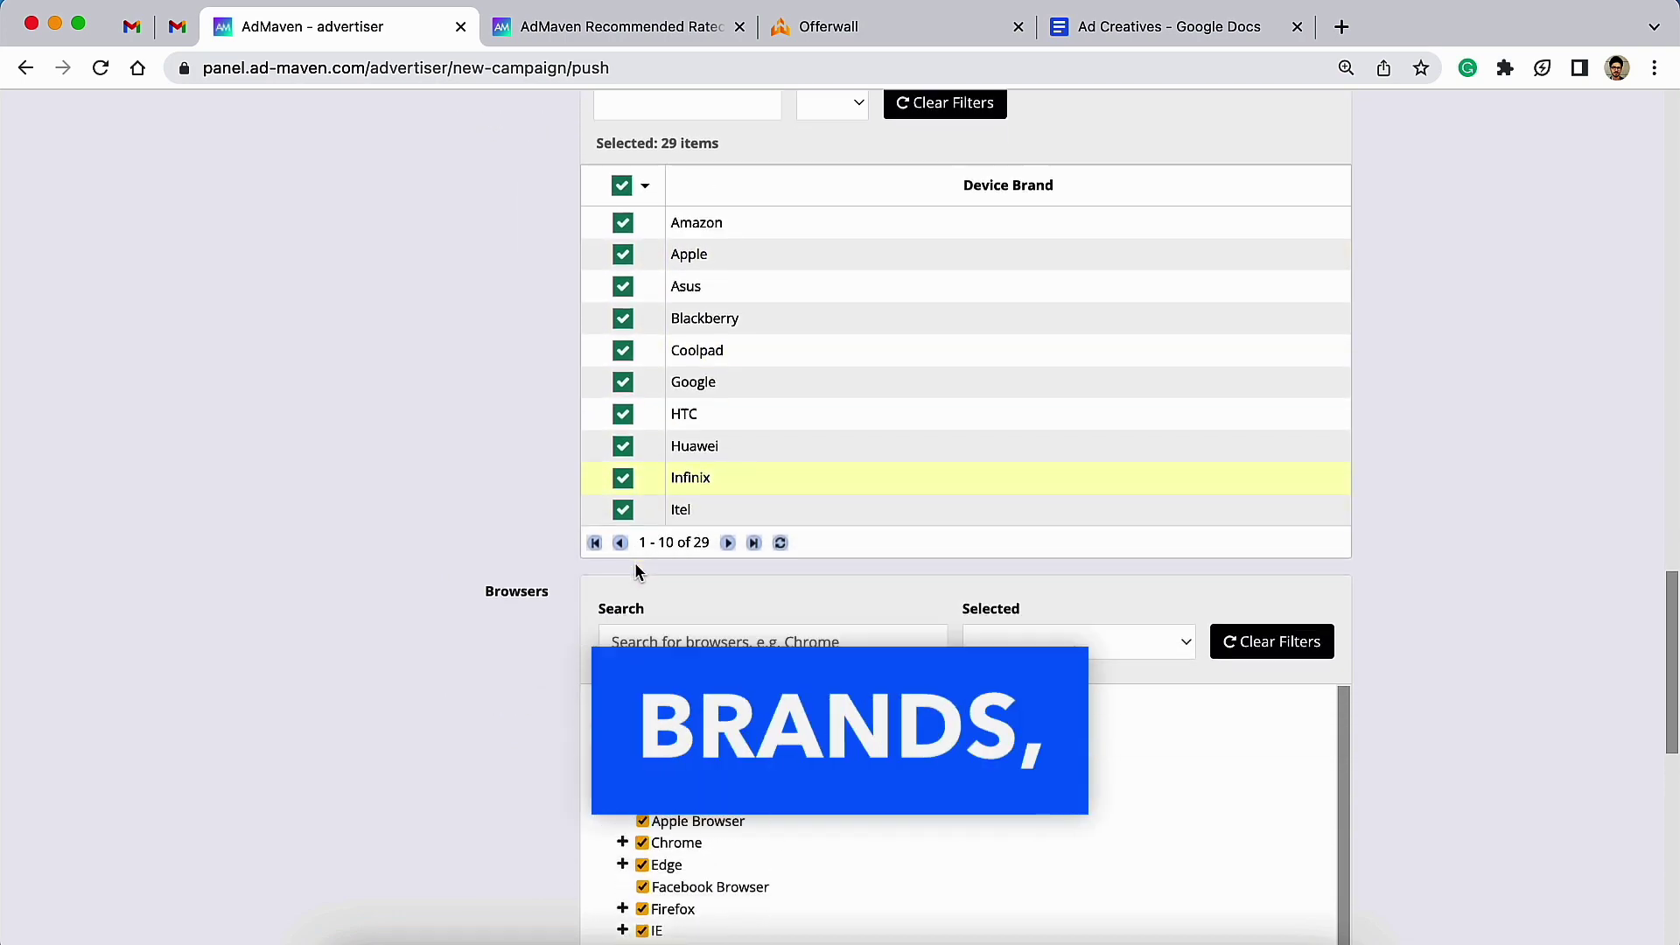
scroll(636, 569, down, 3)
scroll(794, 649, down, 3)
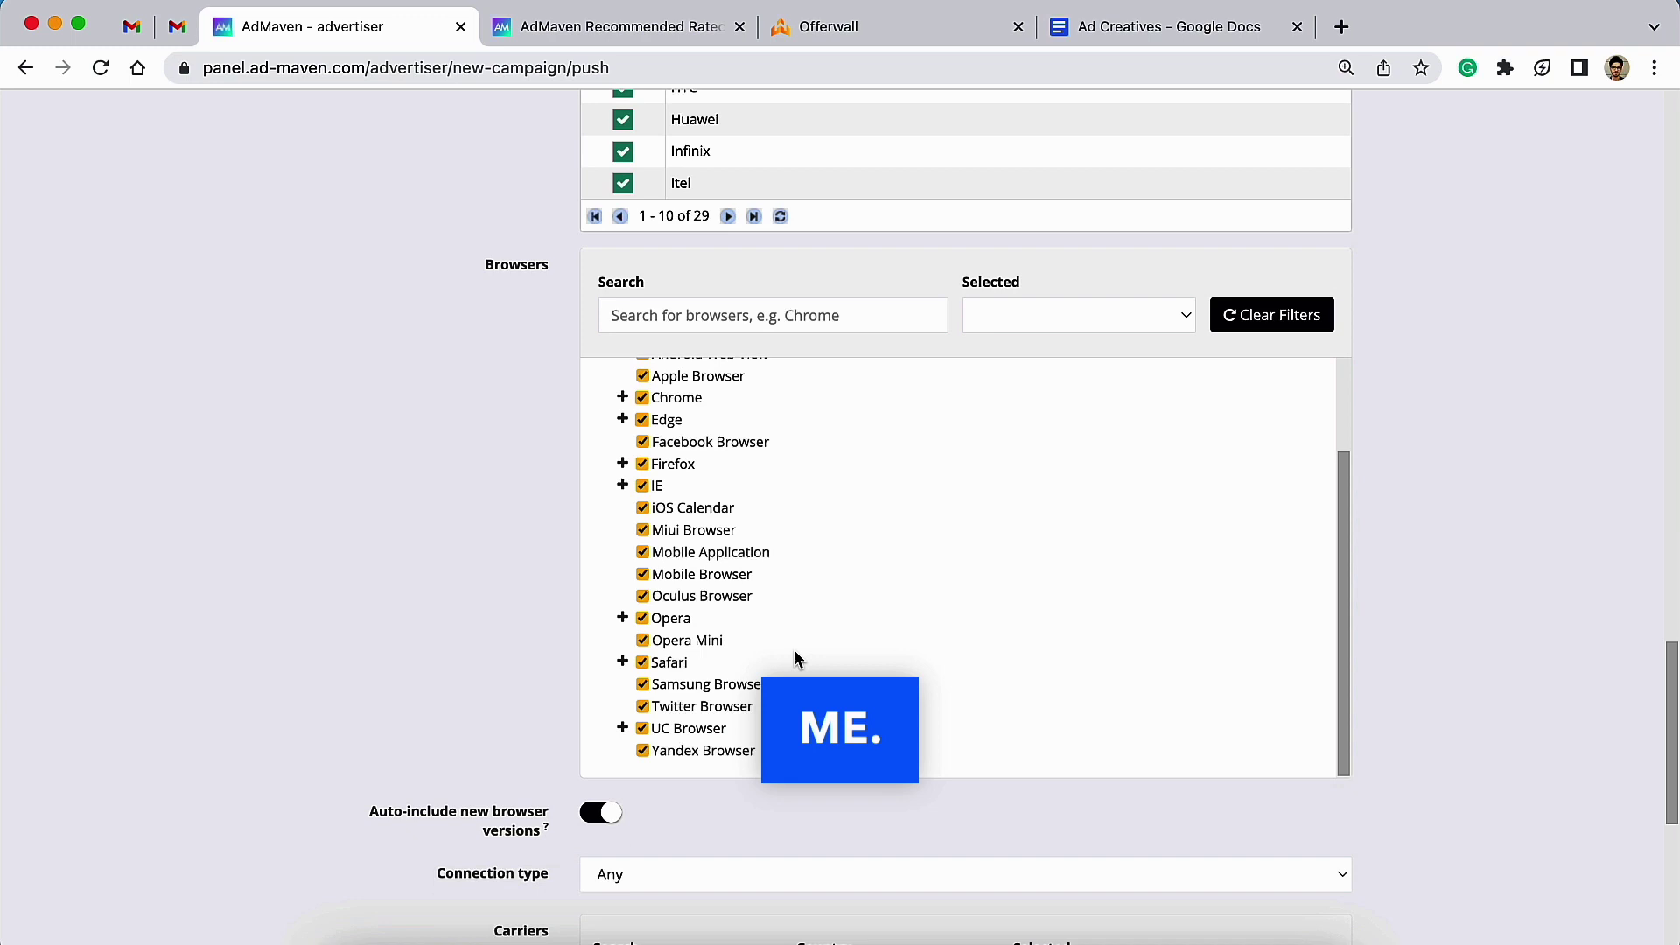
scroll(794, 649, up, 3)
Step: Exclude Unknown, Other, Android Web View and Android Browser from browser targeting
mouse_move(652, 413)
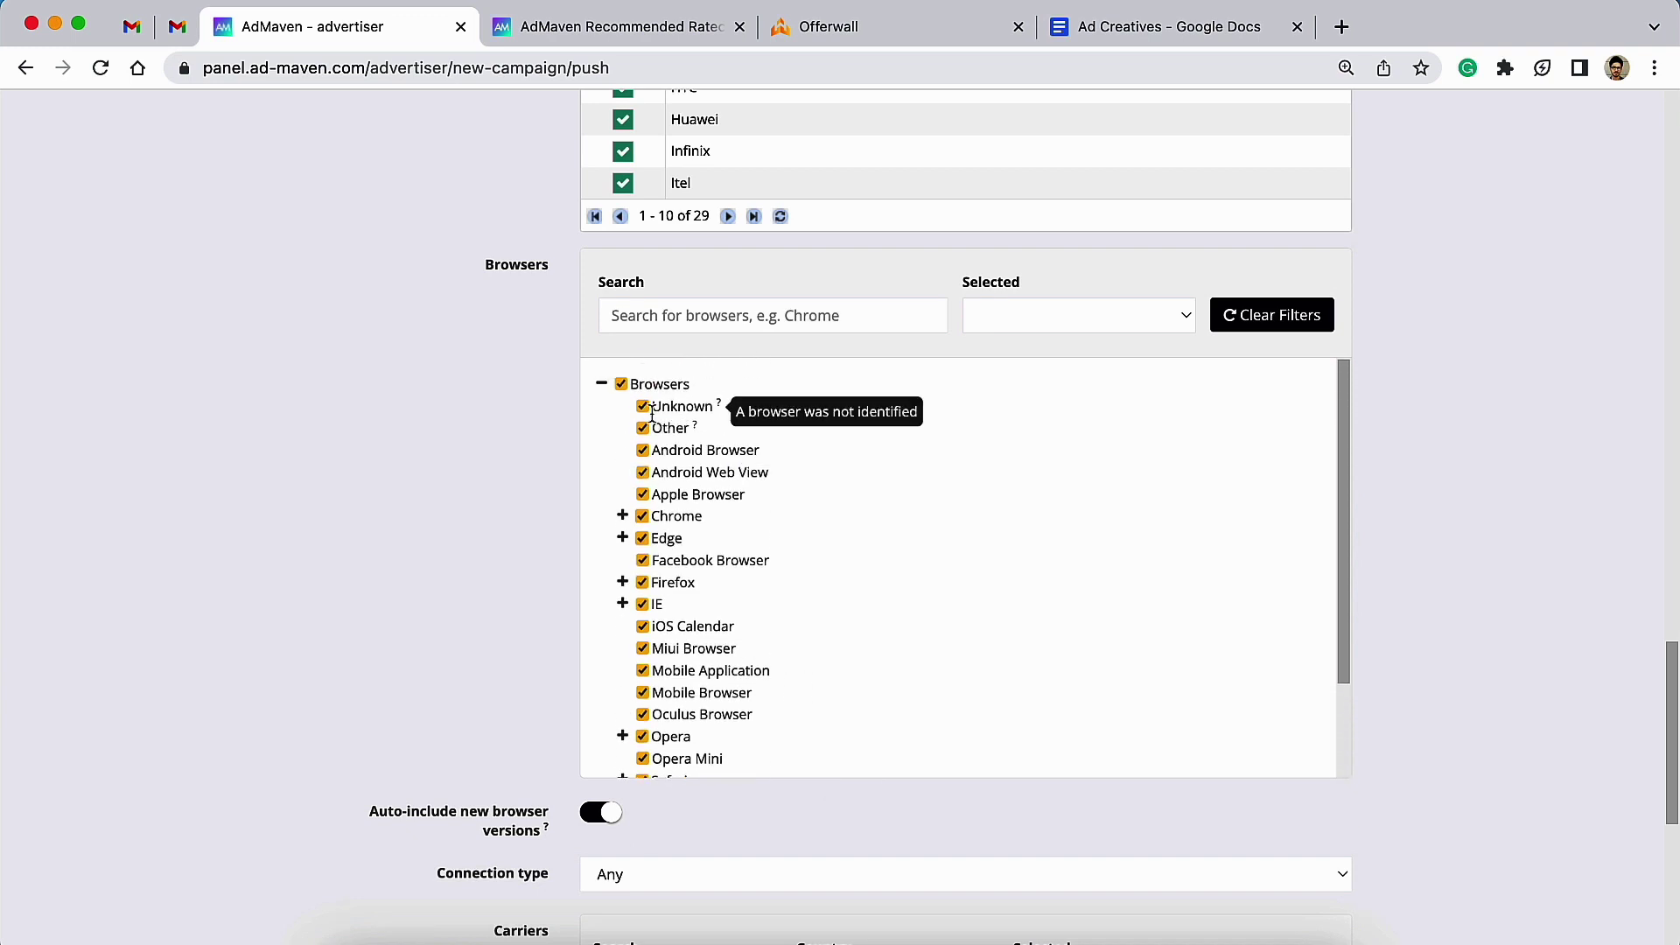
click(643, 407)
click(644, 428)
scroll(645, 429, down, 1)
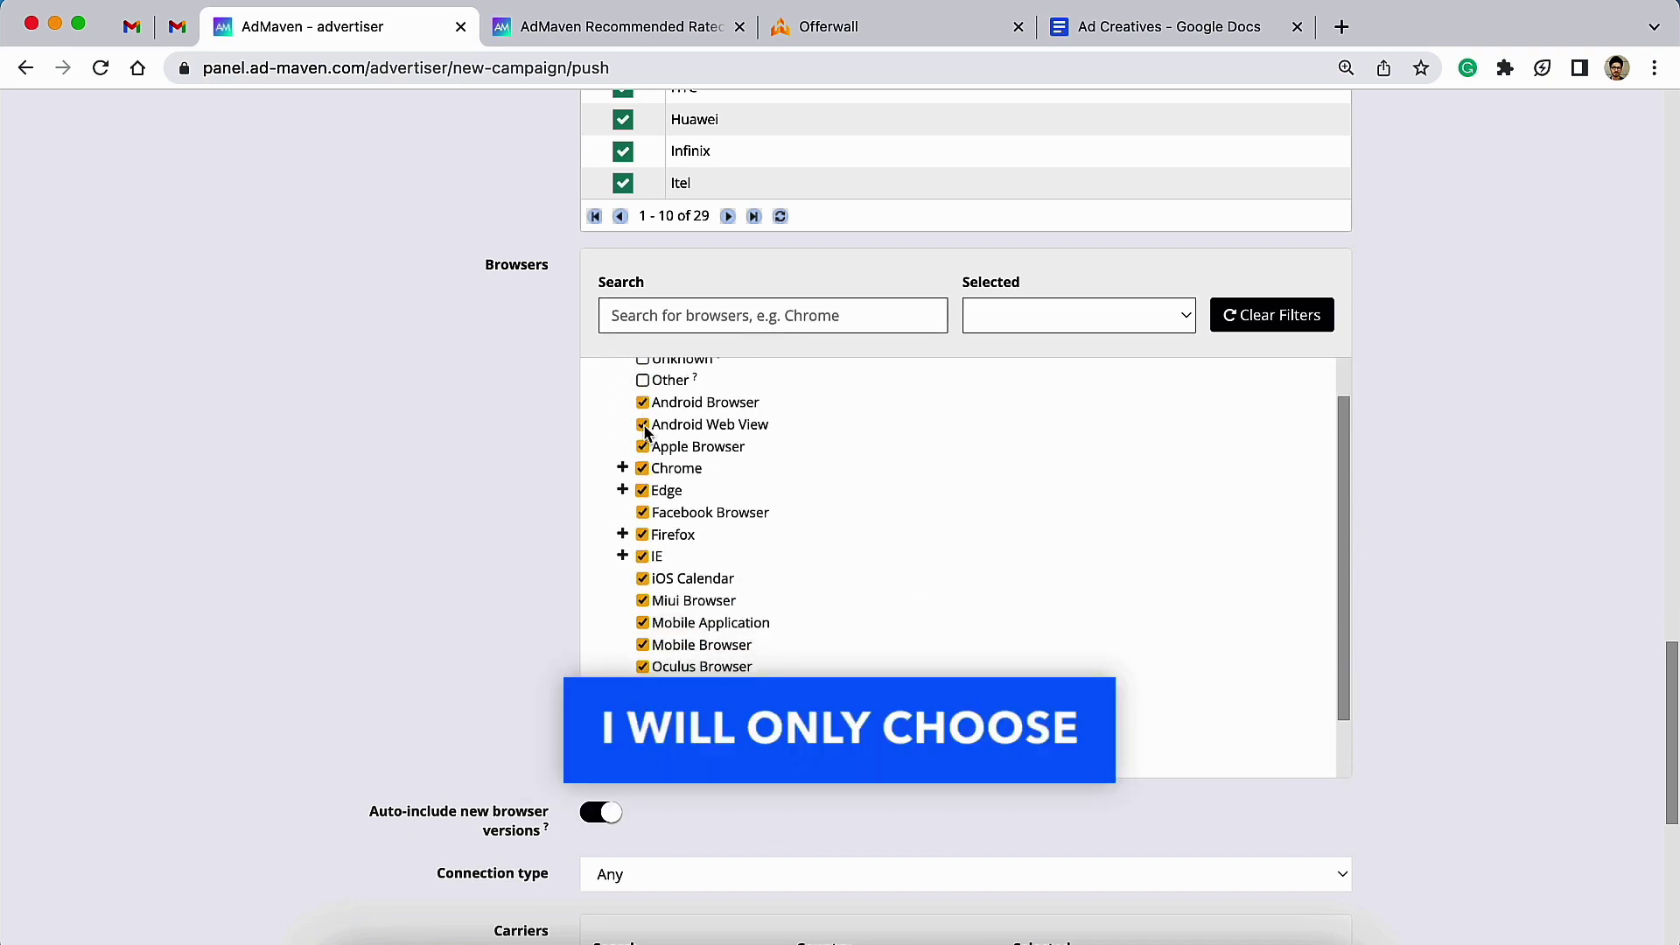
click(643, 426)
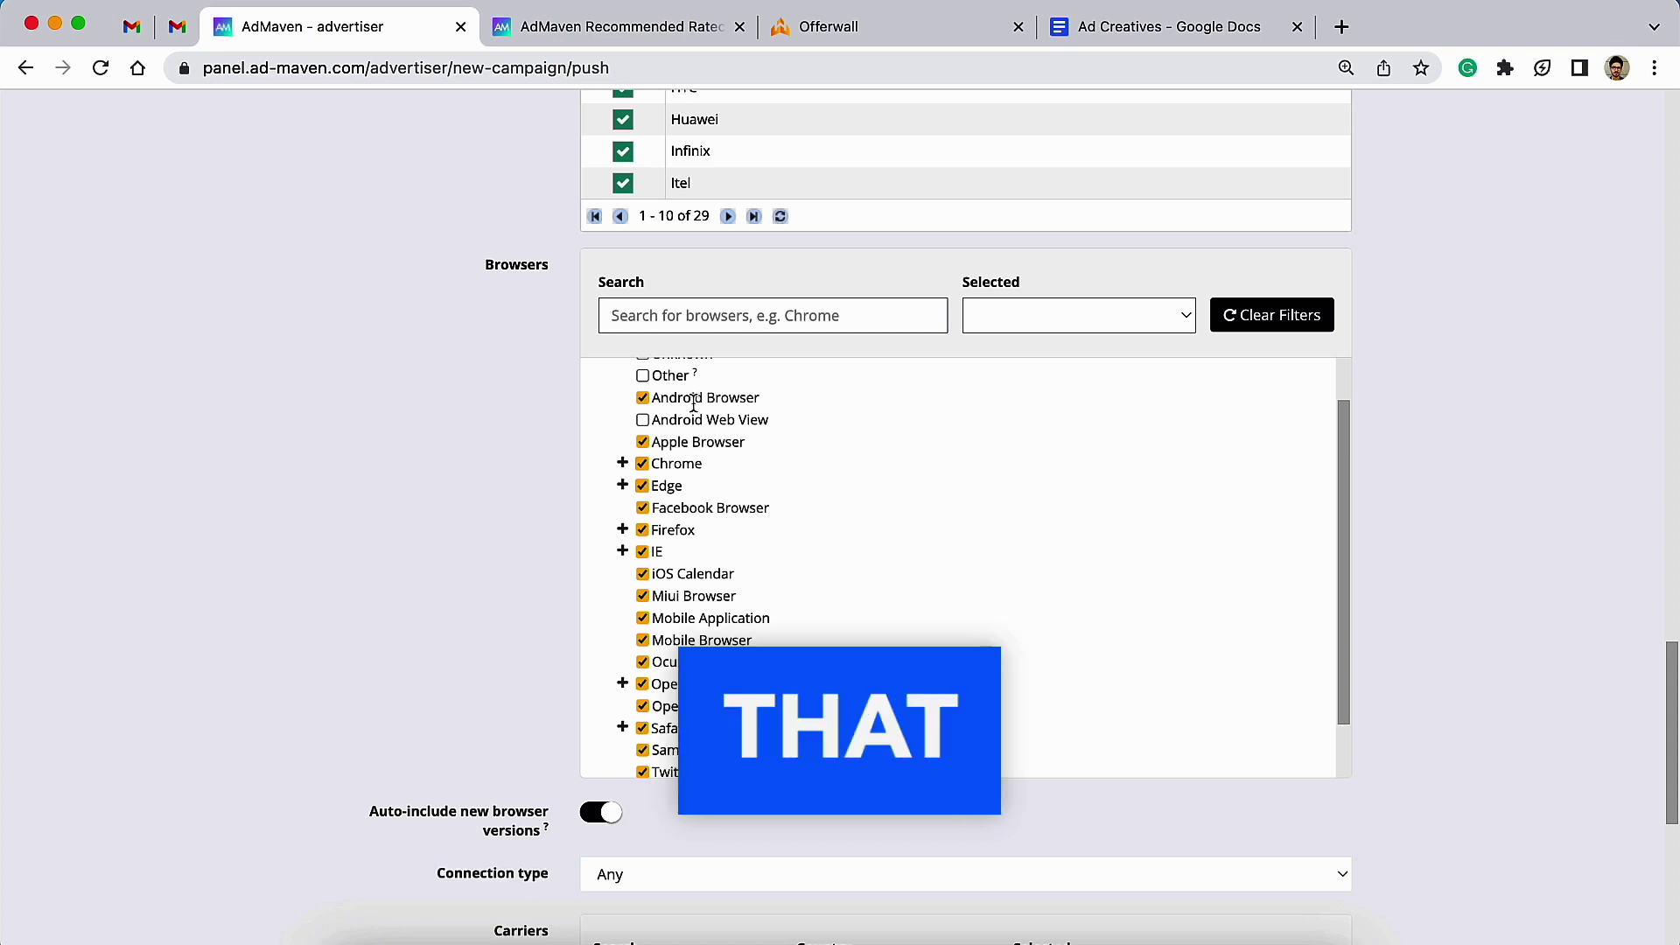
click(643, 399)
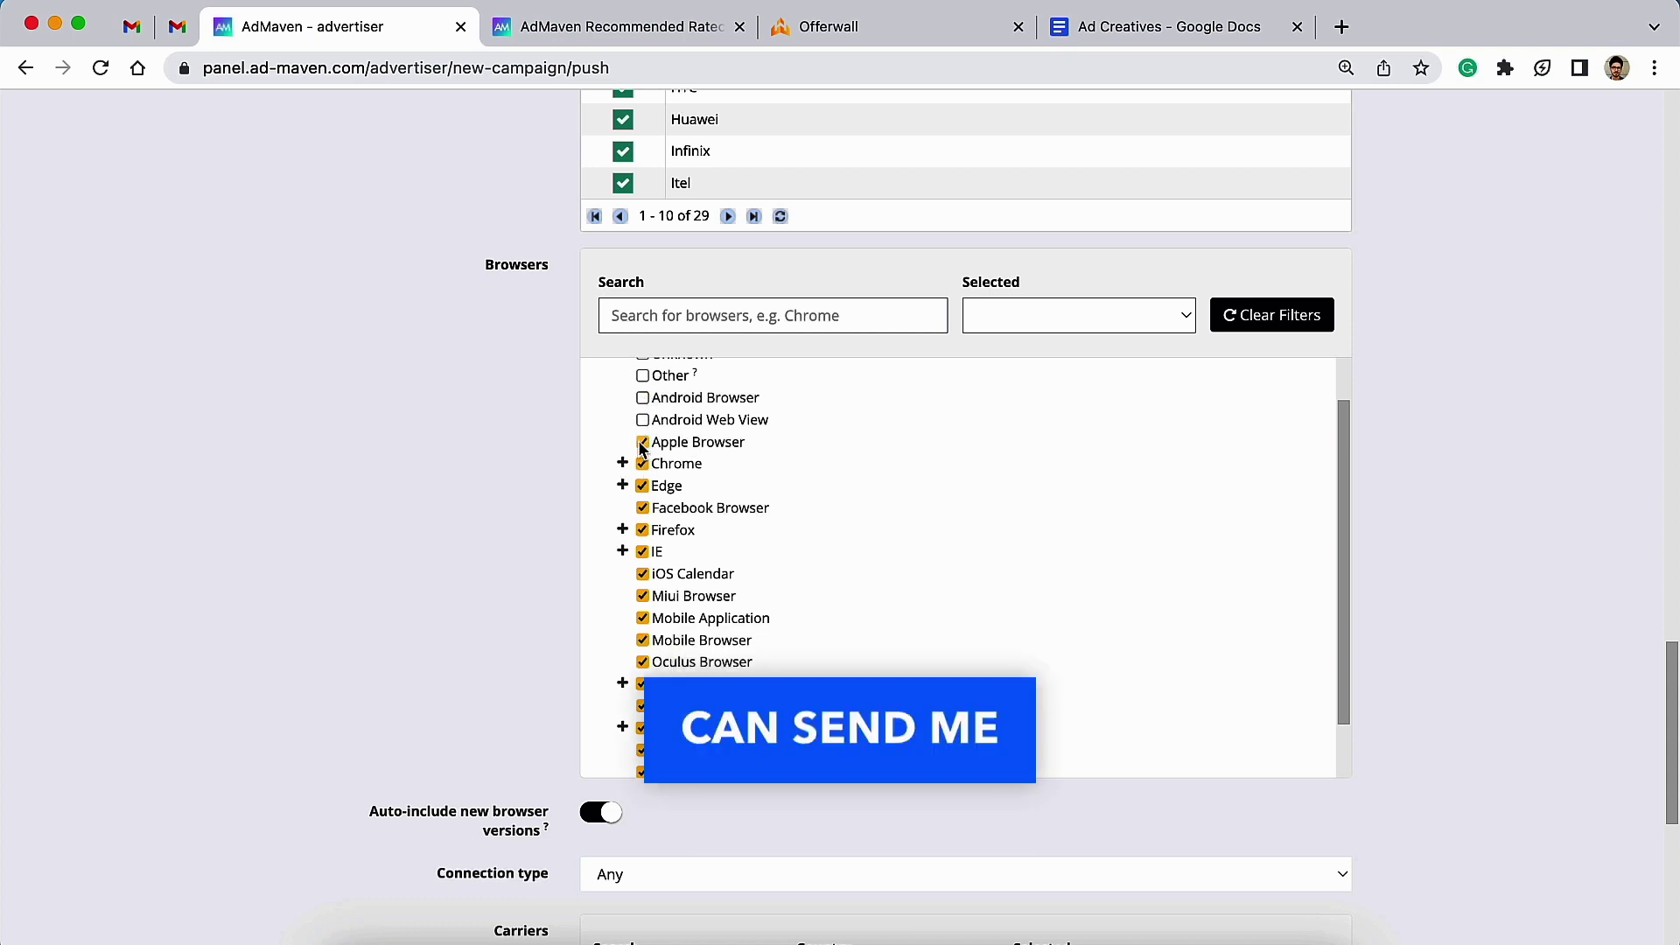
Step: Exclude Facebook Browser, iOS Calendar, Miui Browser and Mobile Application browsers
click(643, 510)
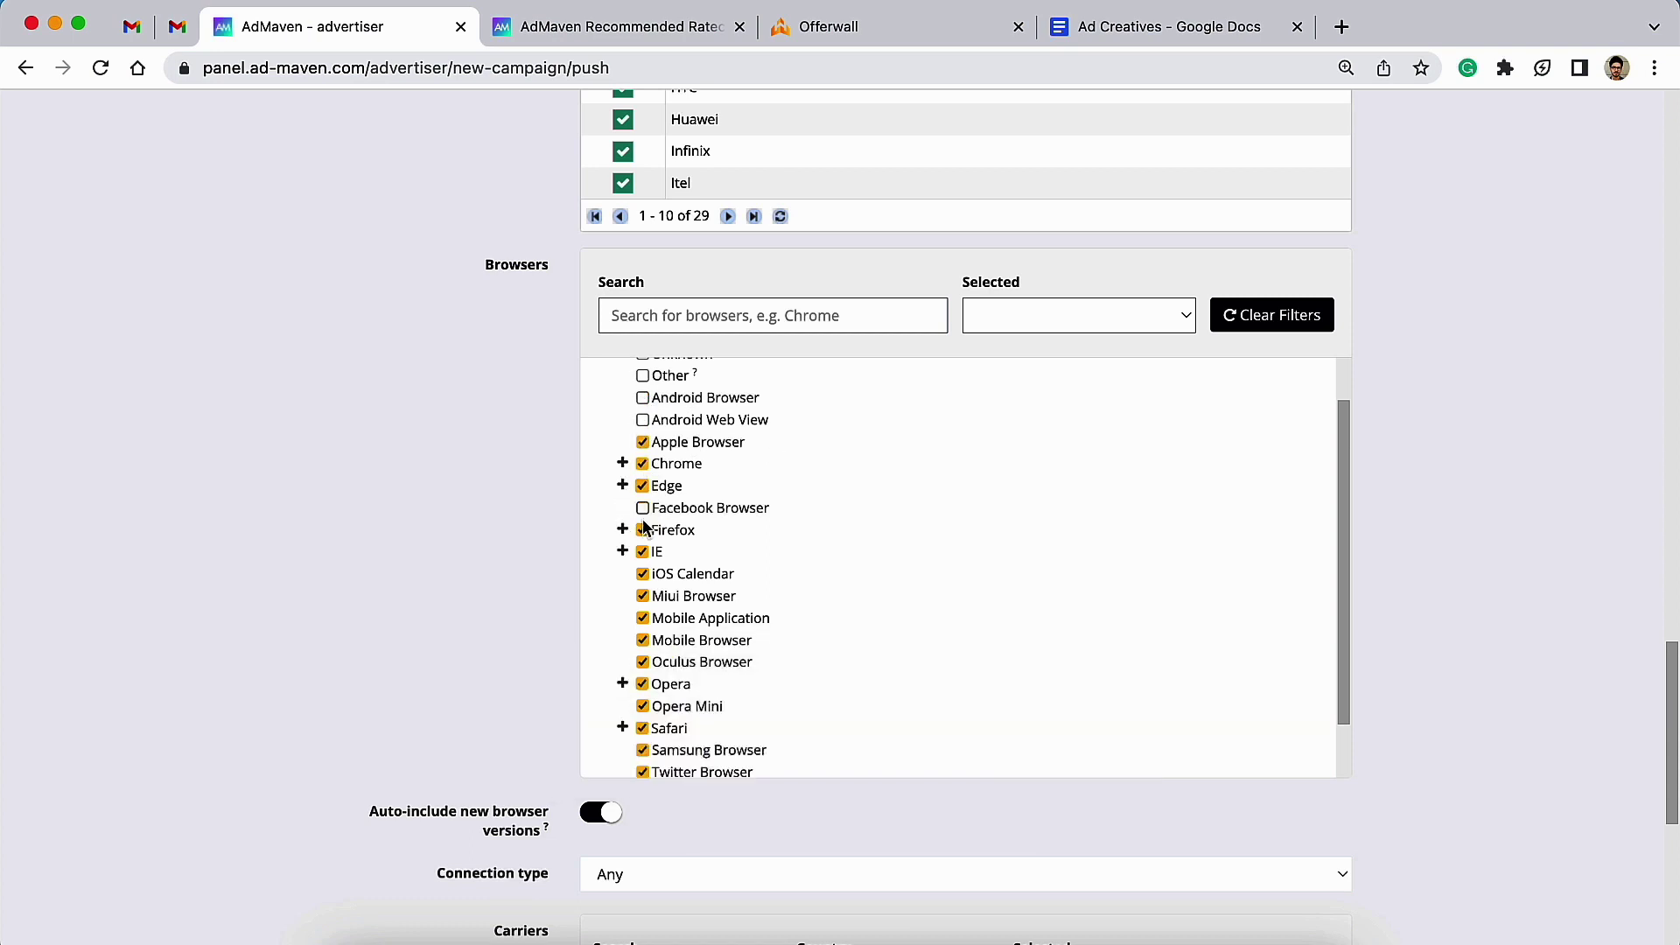
click(642, 574)
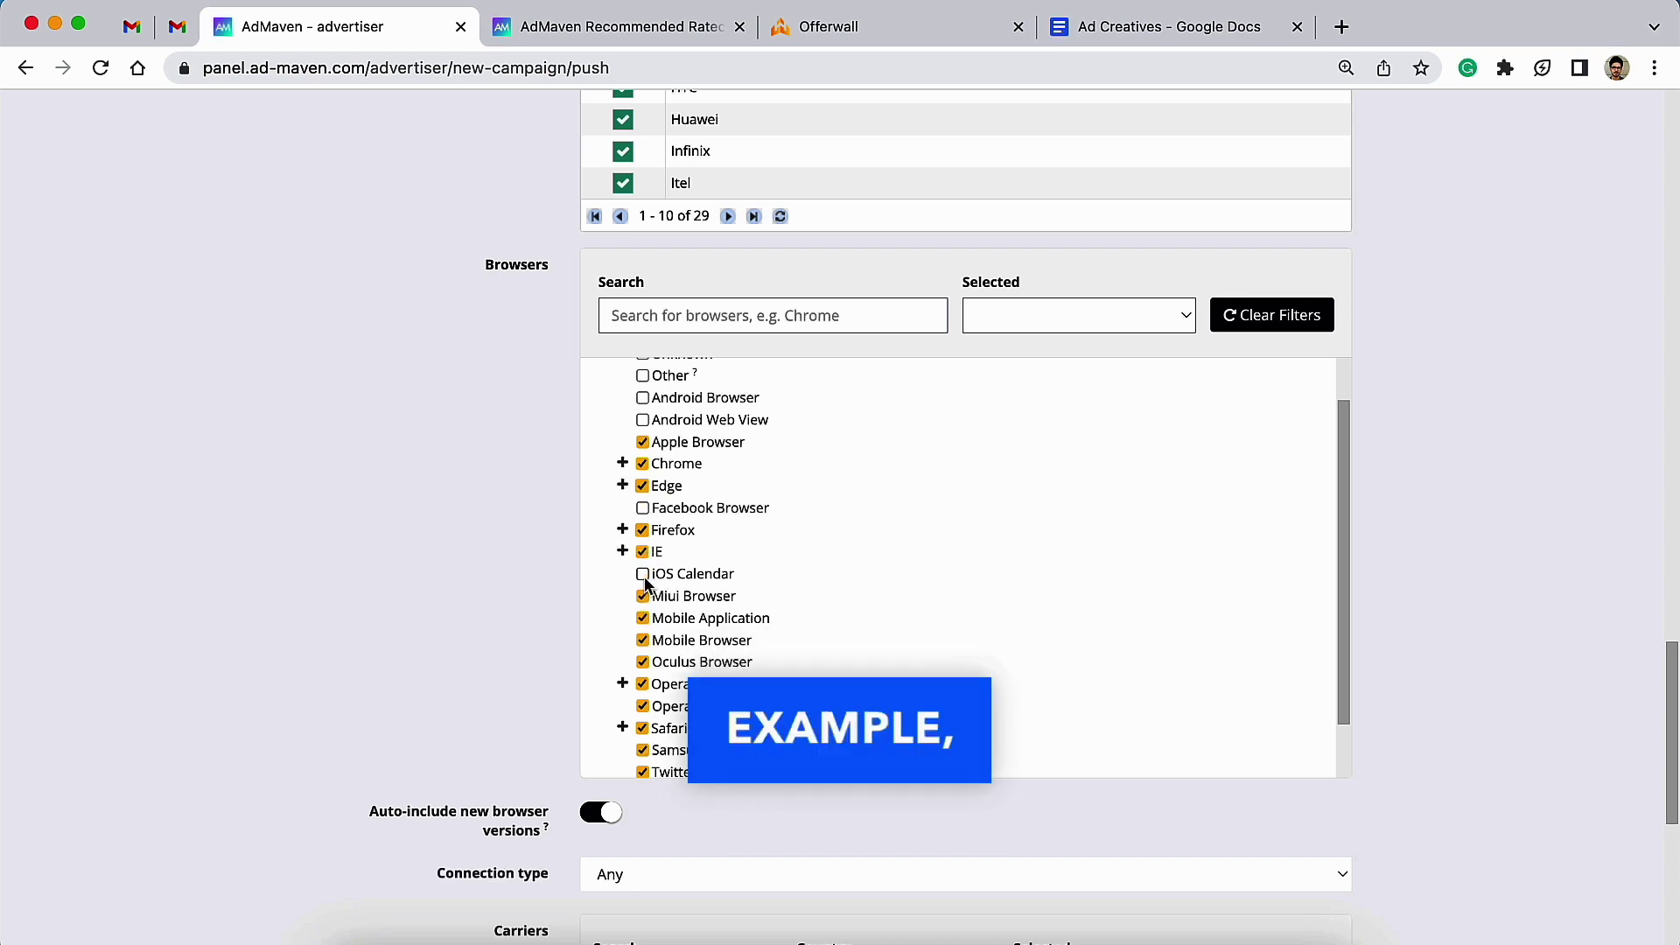
click(643, 597)
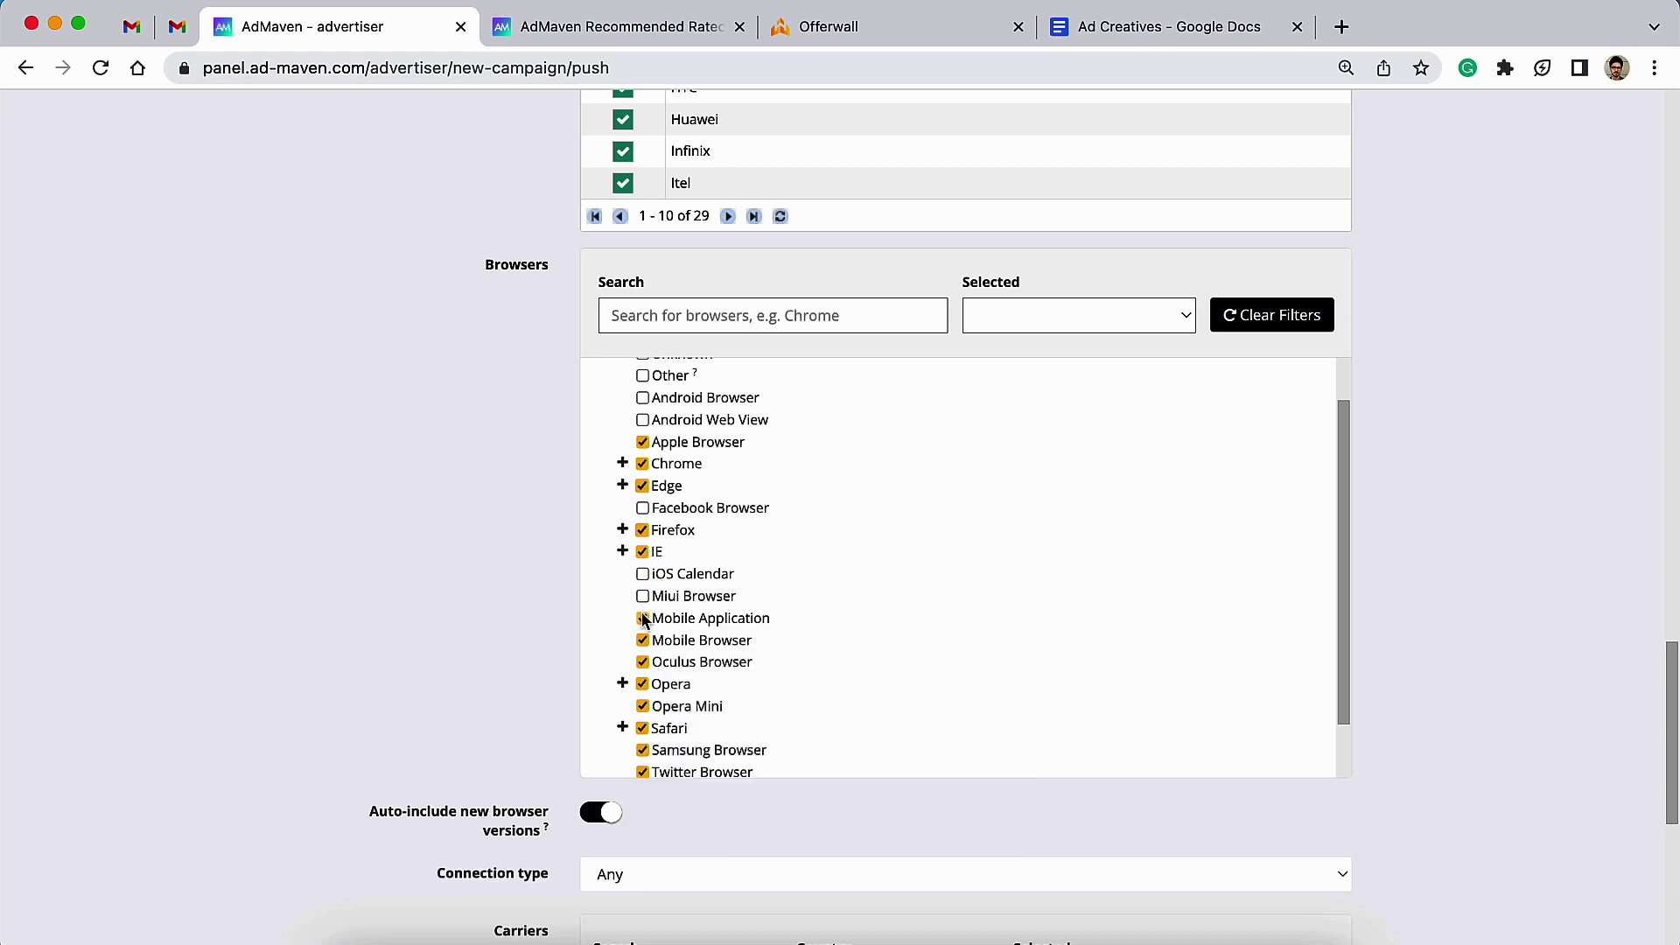
click(643, 619)
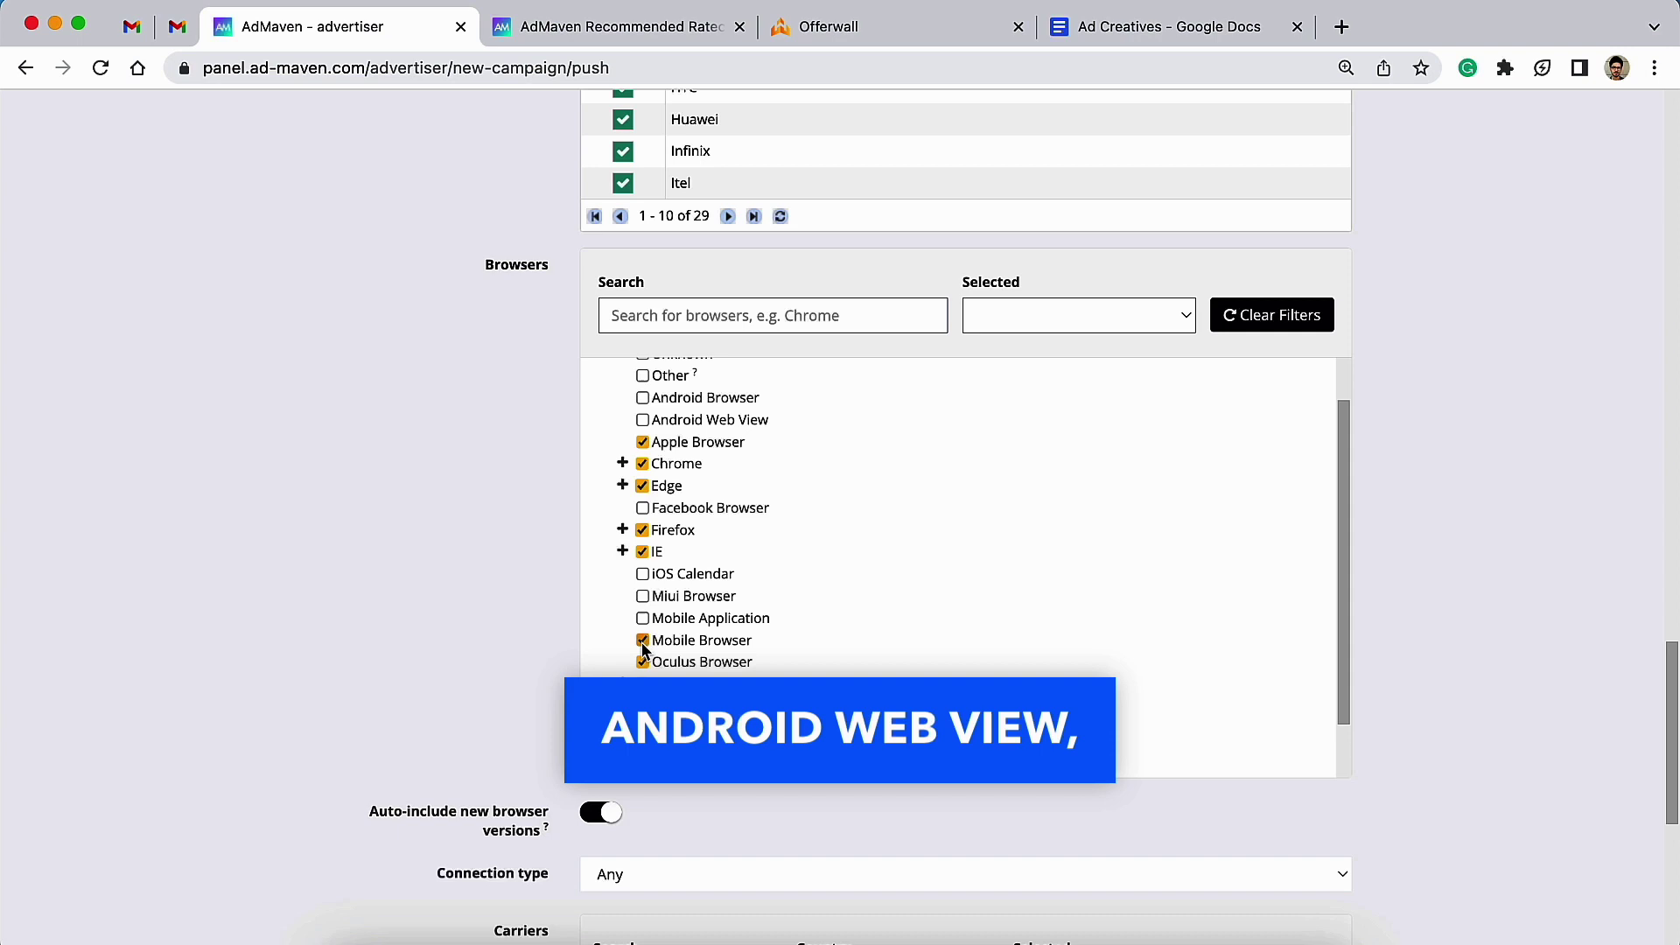
scroll(643, 665, down, 5)
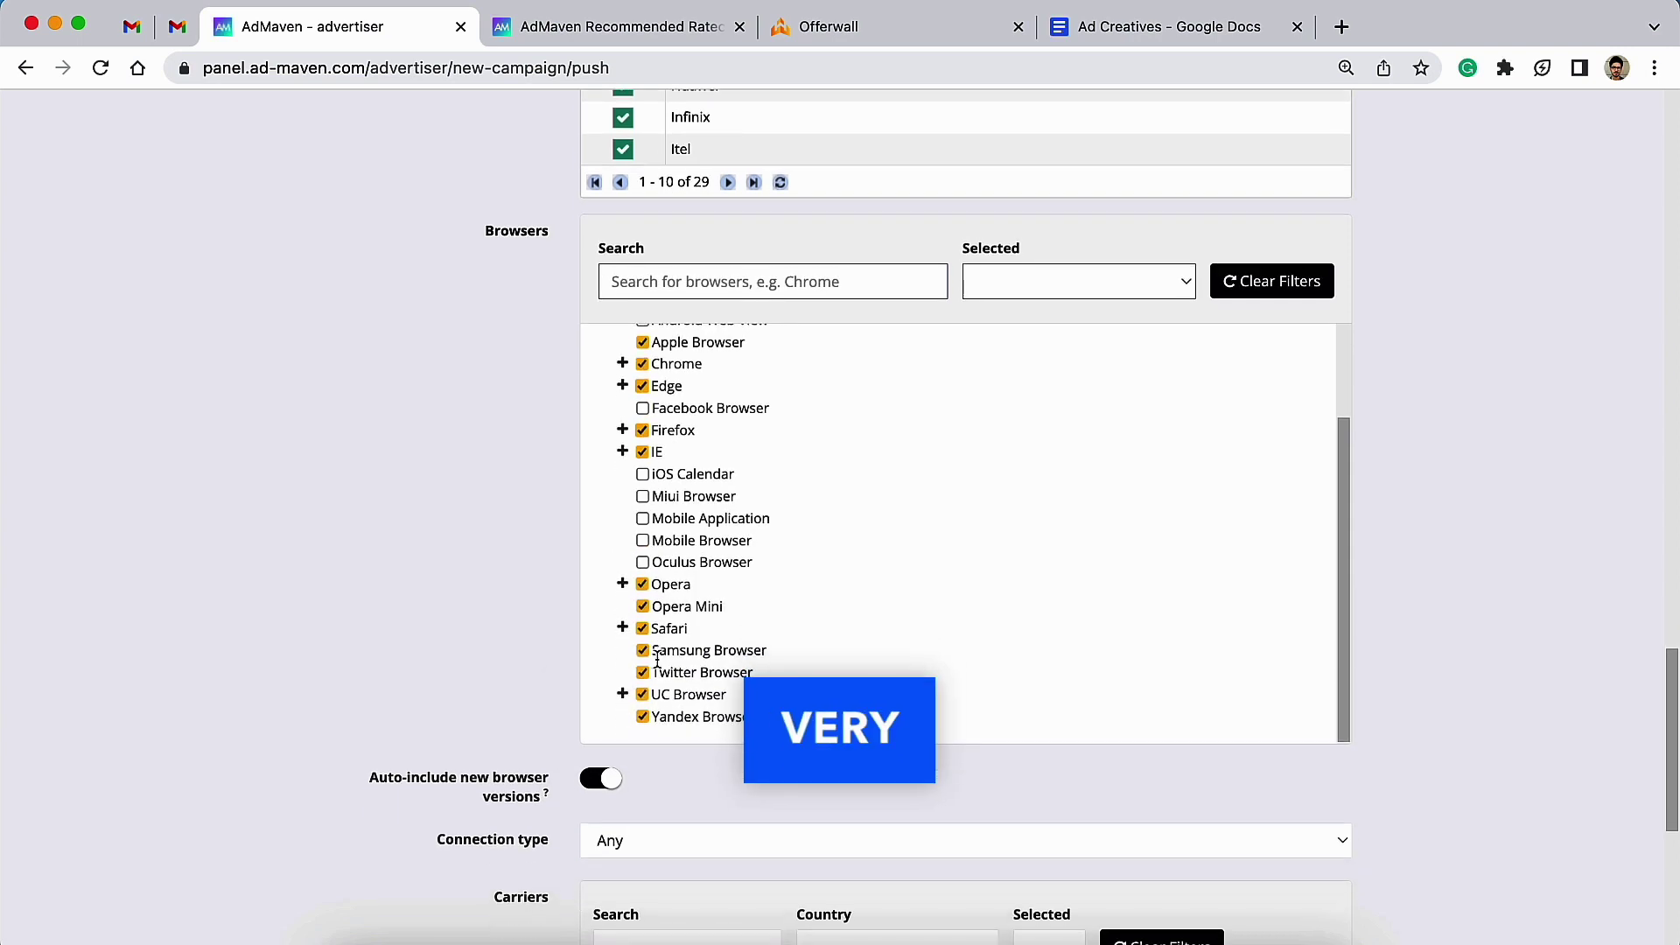
scroll(678, 669, down, 2)
mouse_move(395, 617)
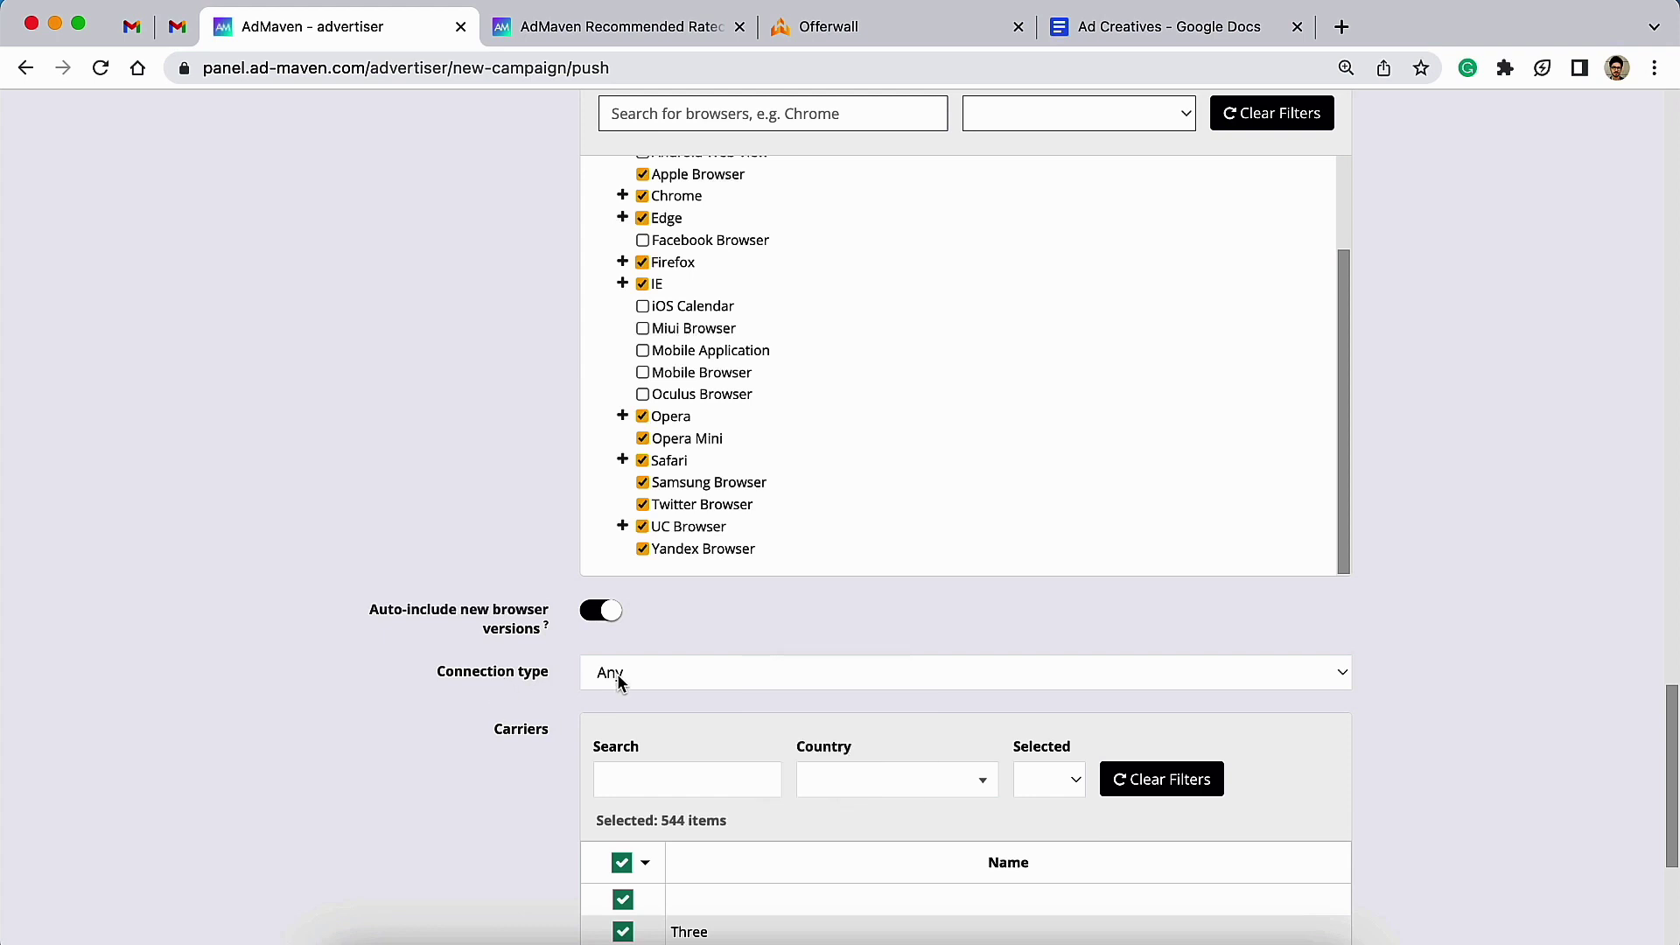
Step: Set the campaign's connection type to Wifi/Cable
click(616, 678)
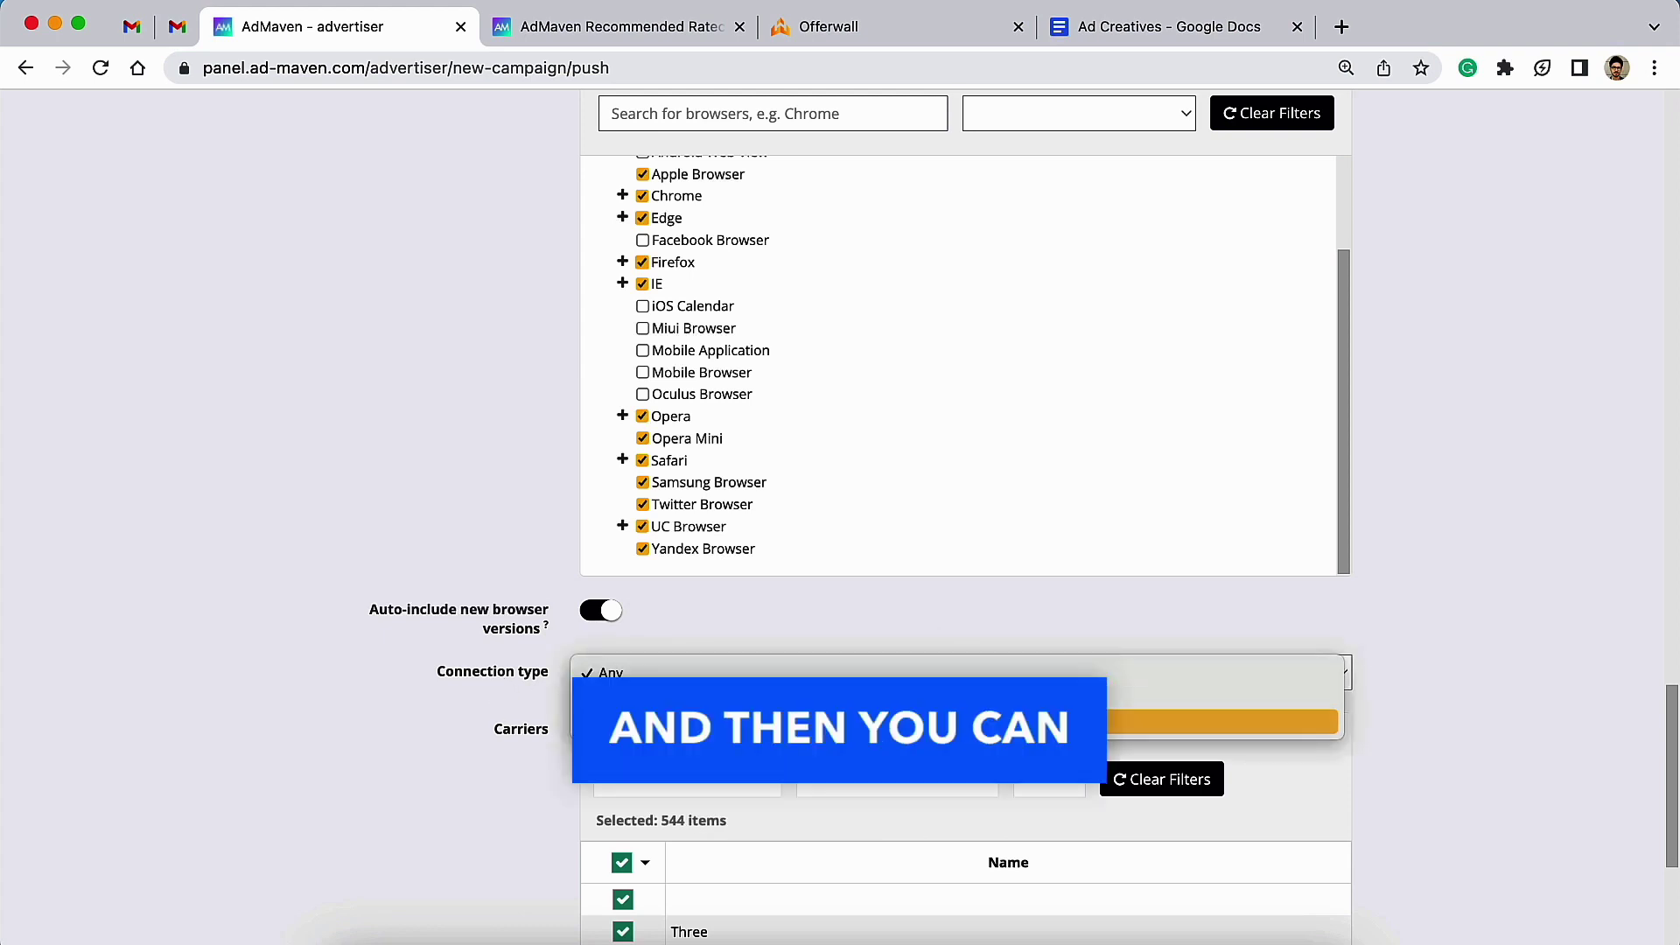
click(675, 700)
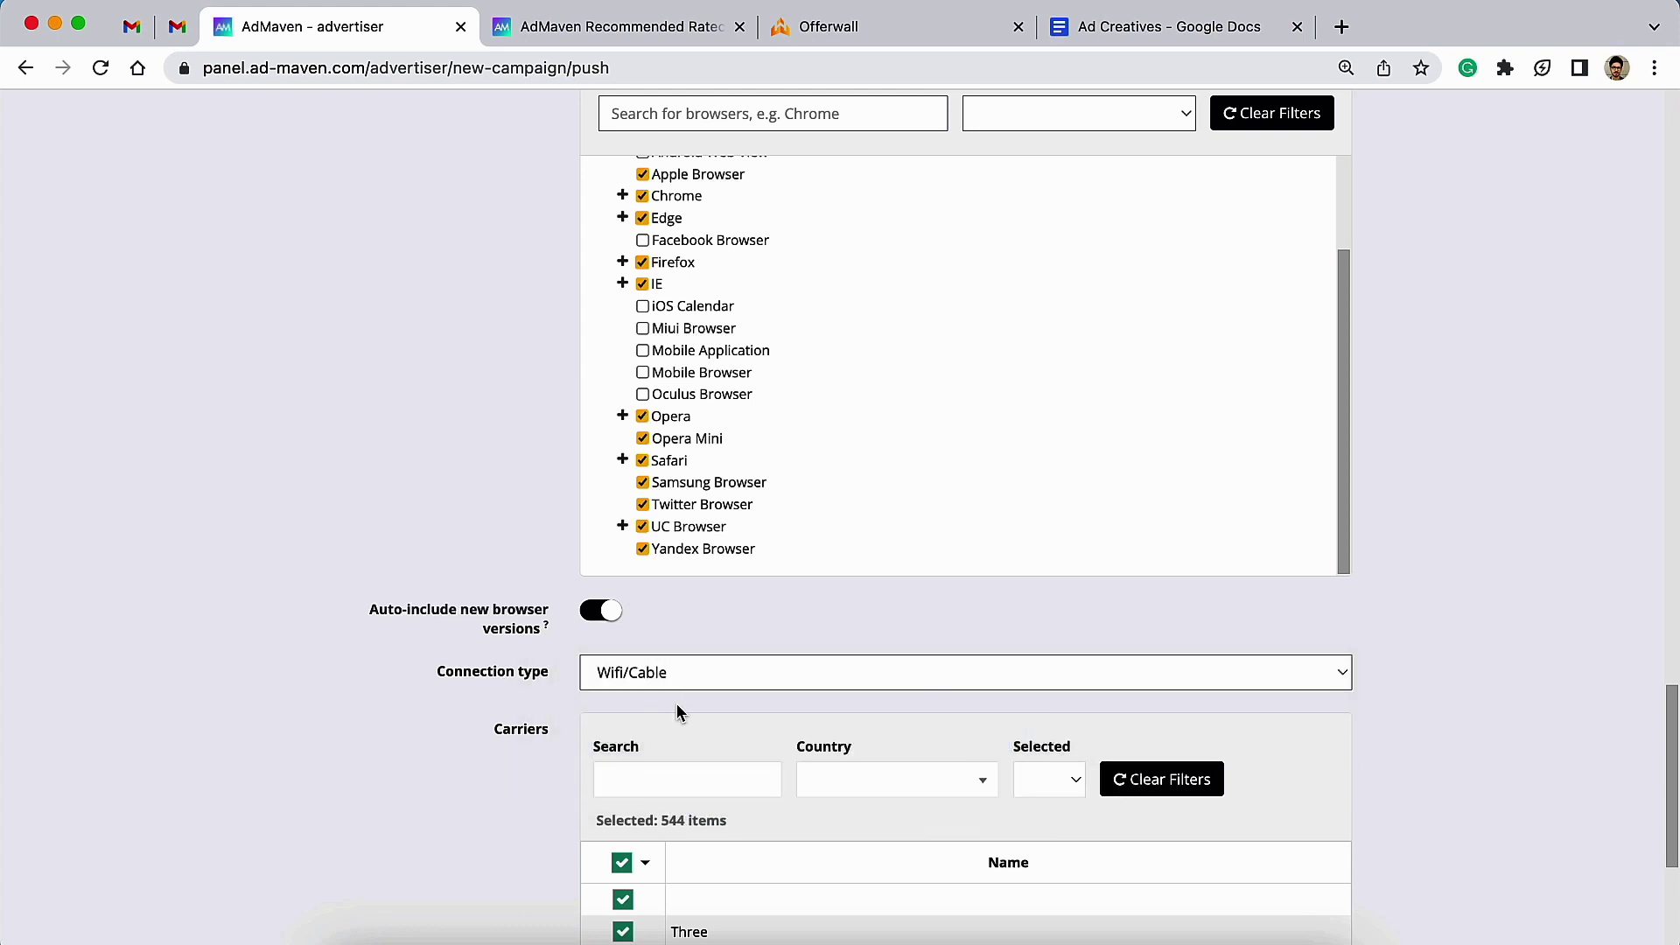
click(705, 675)
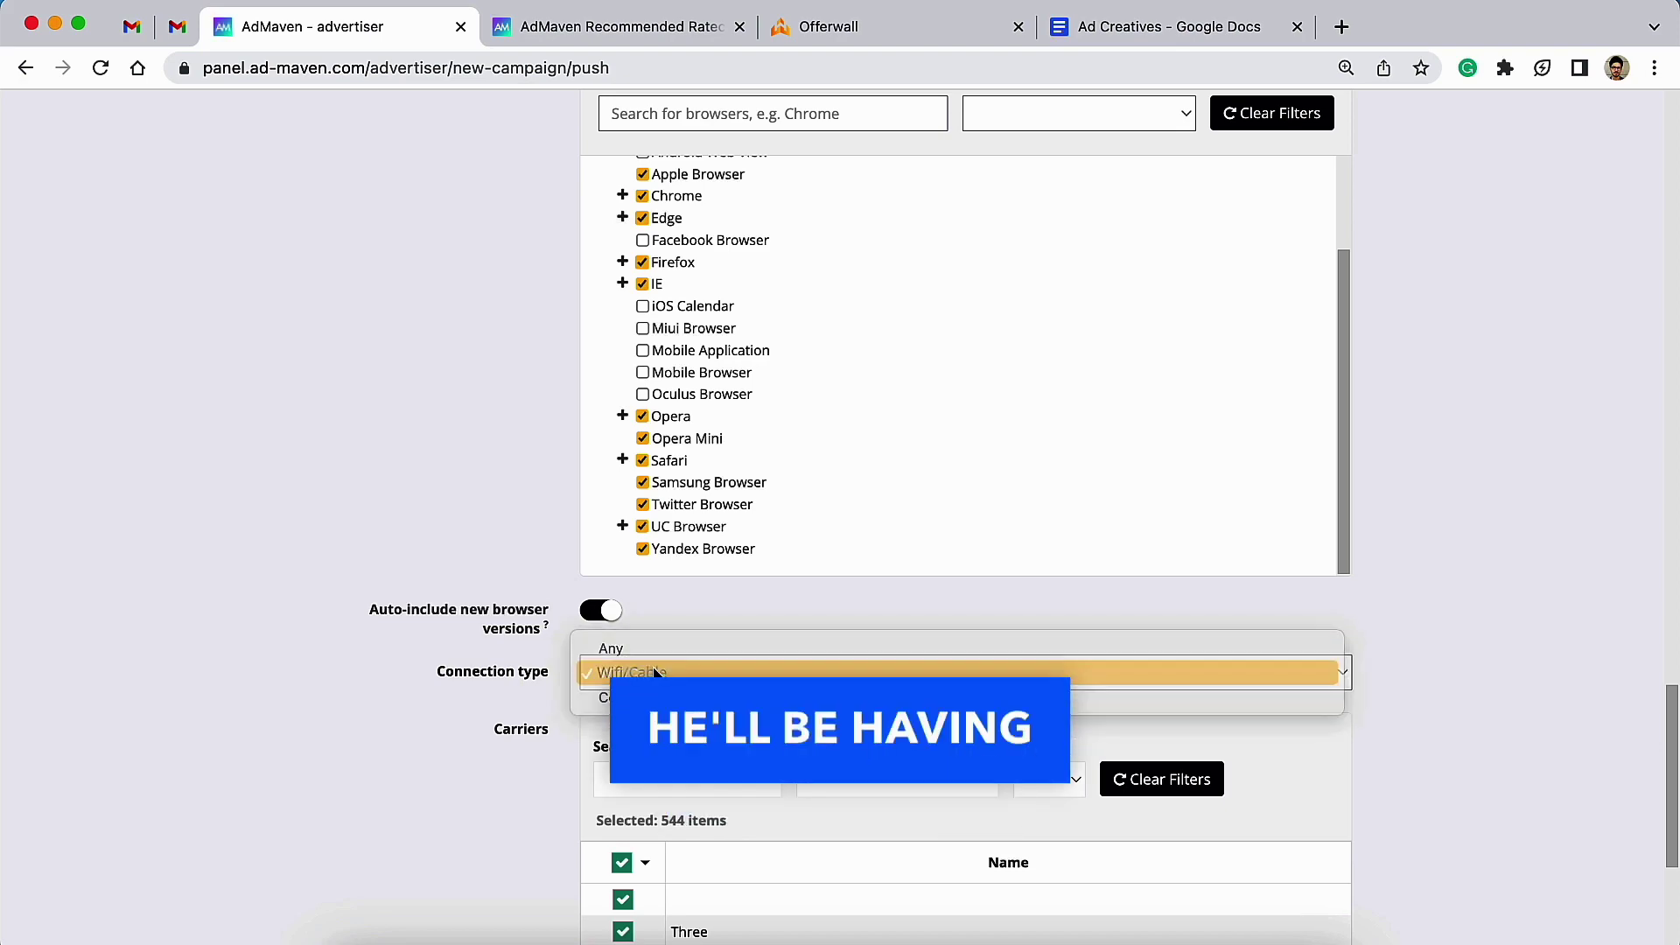
scroll(901, 672, down, 3)
scroll(900, 672, down, 2)
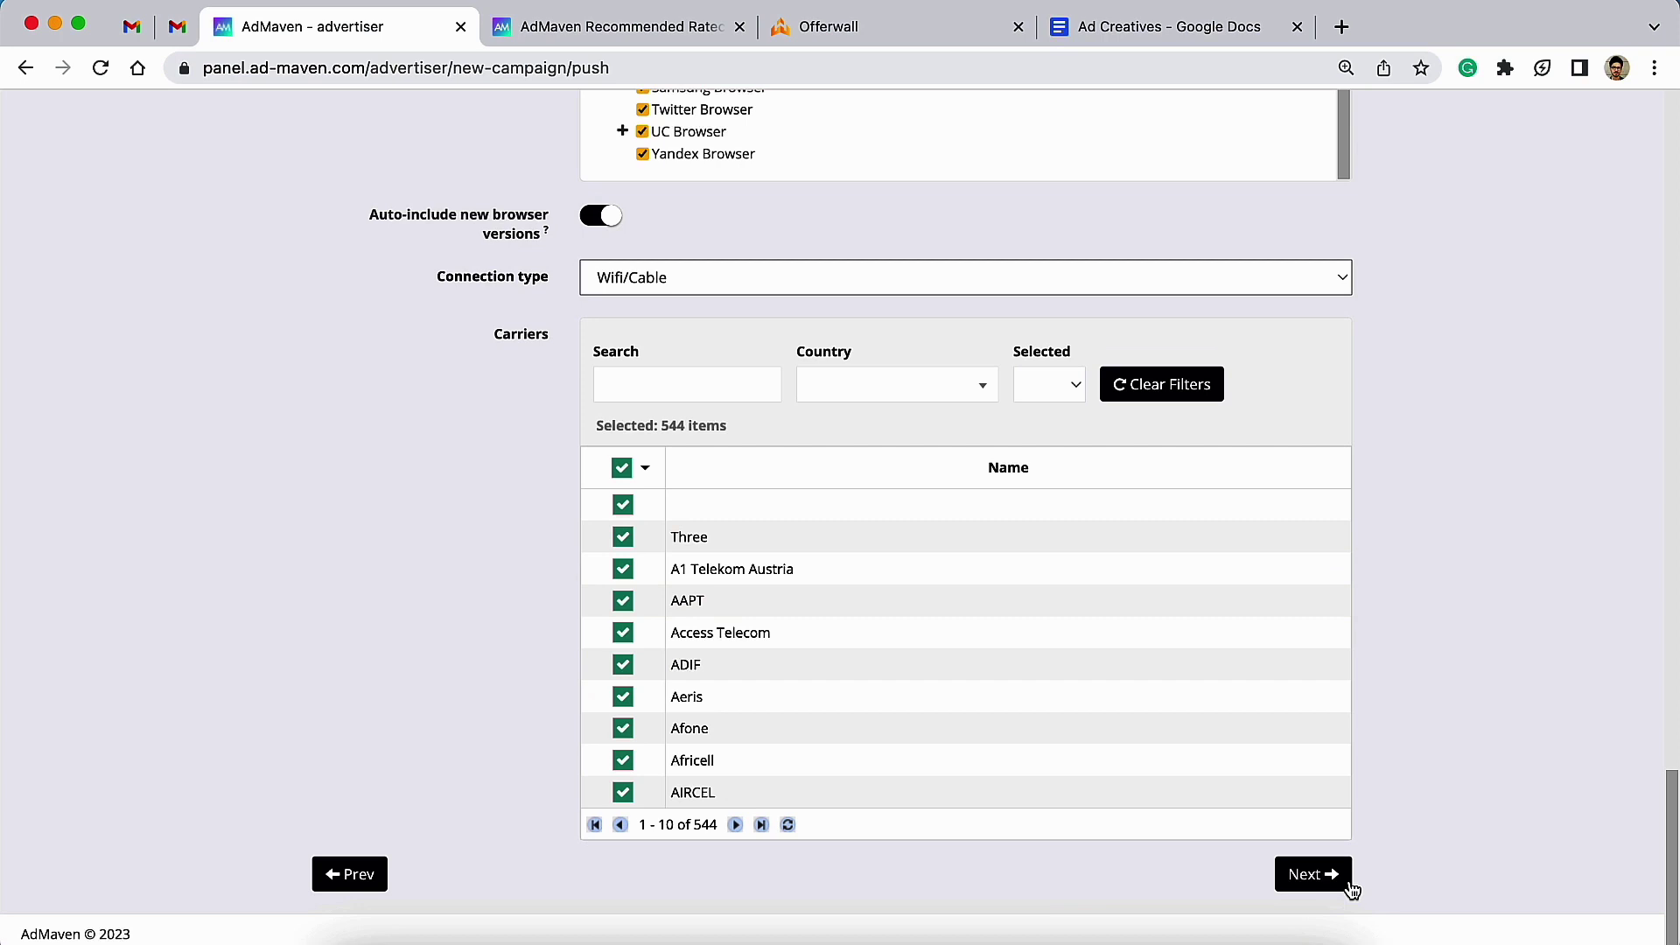
Step: On TQ & Analytics, blacklist the System domain lists except !Adult Categorized
click(1313, 874)
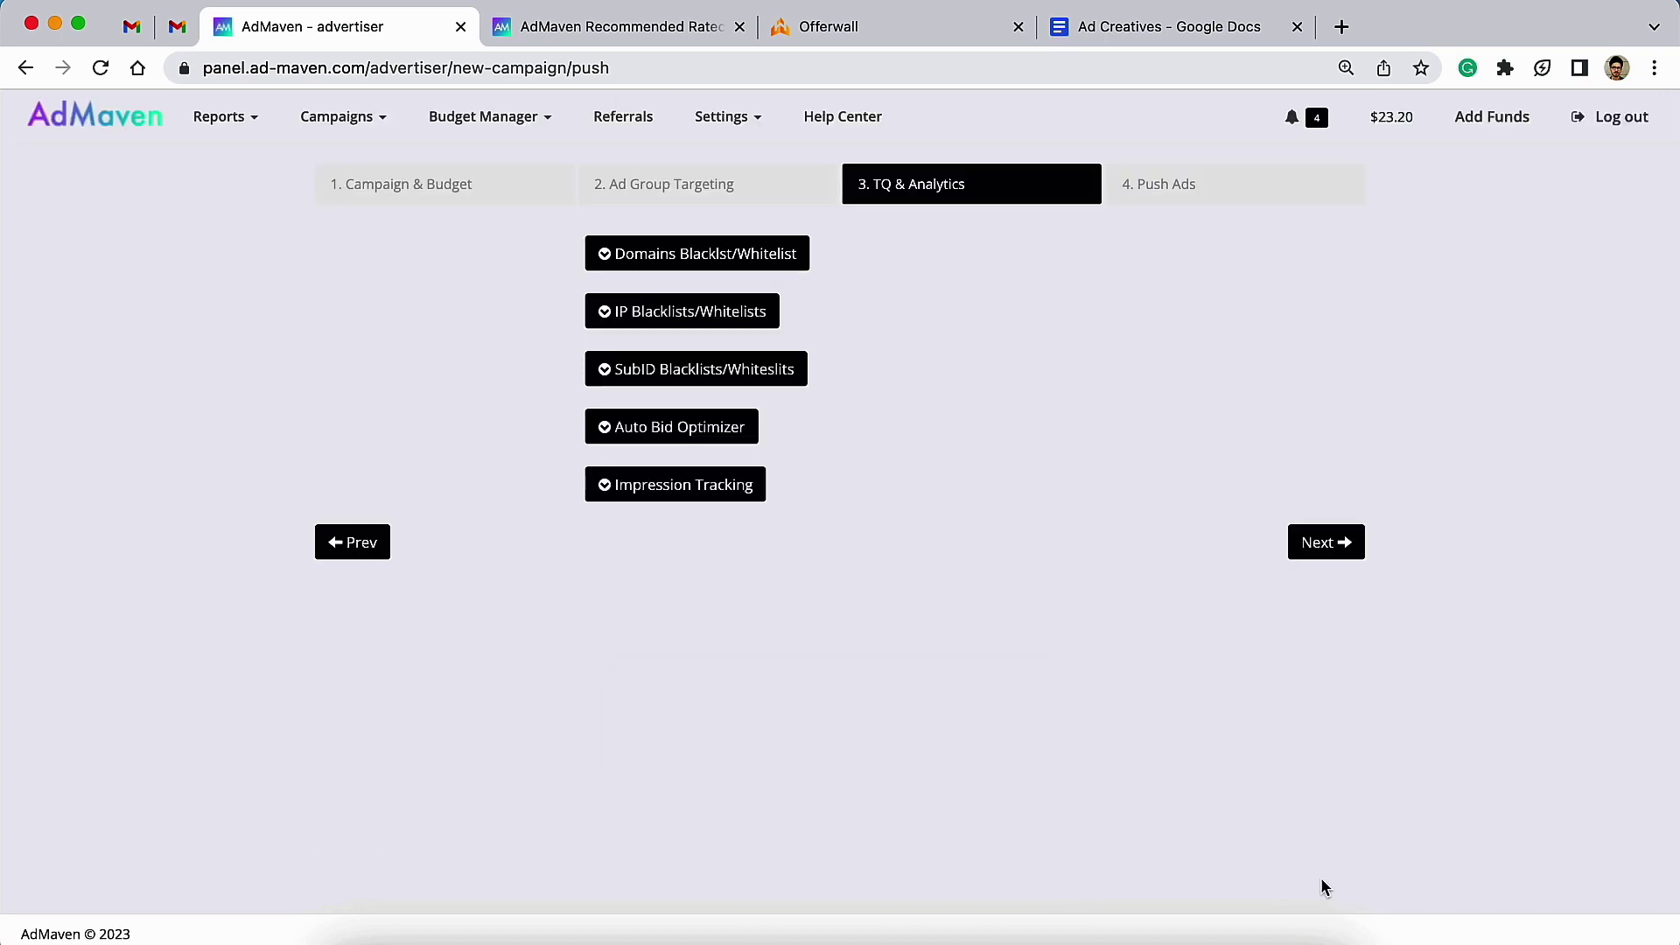
click(709, 254)
click(624, 527)
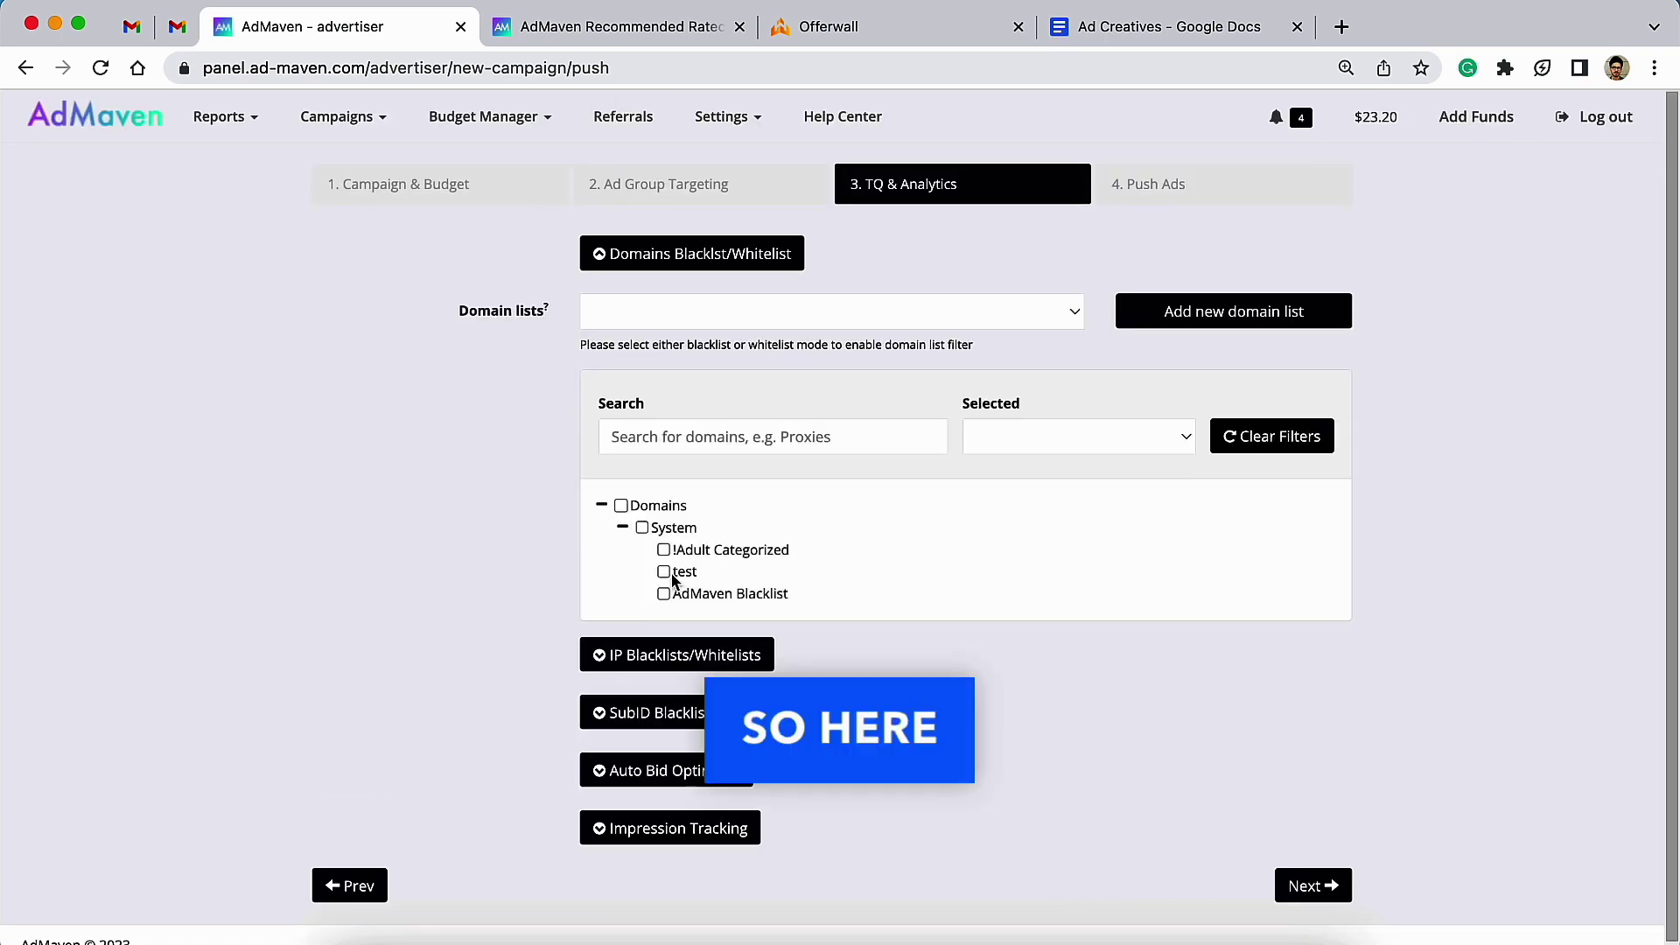
click(664, 550)
click(1075, 316)
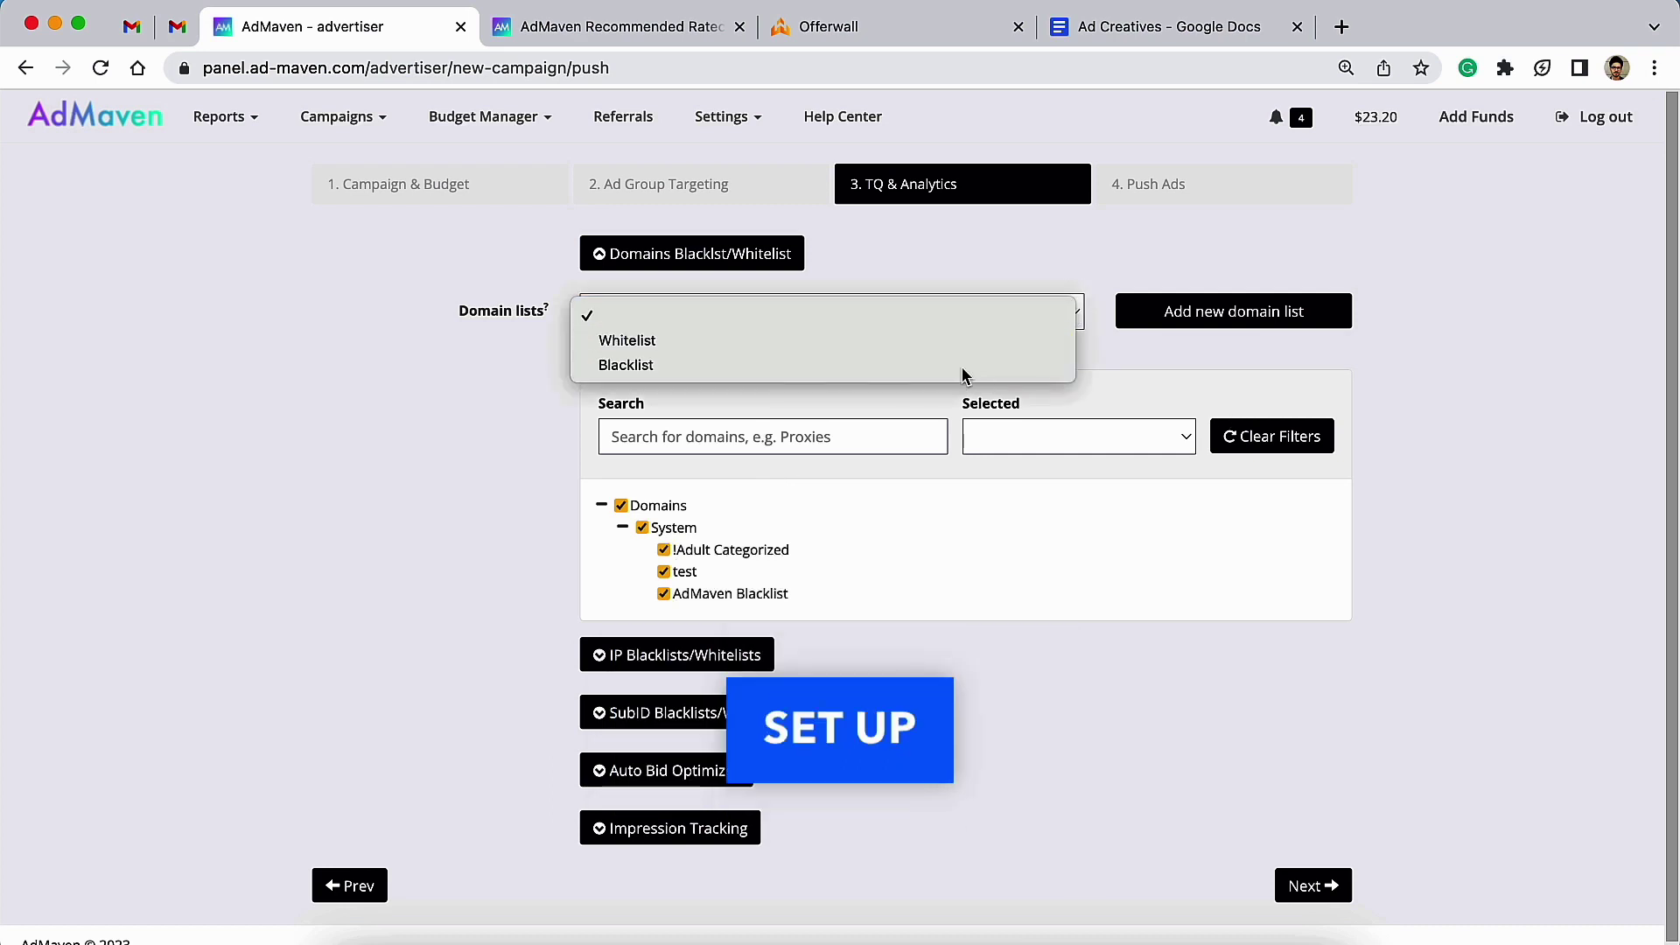
click(962, 362)
click(1089, 419)
click(1015, 442)
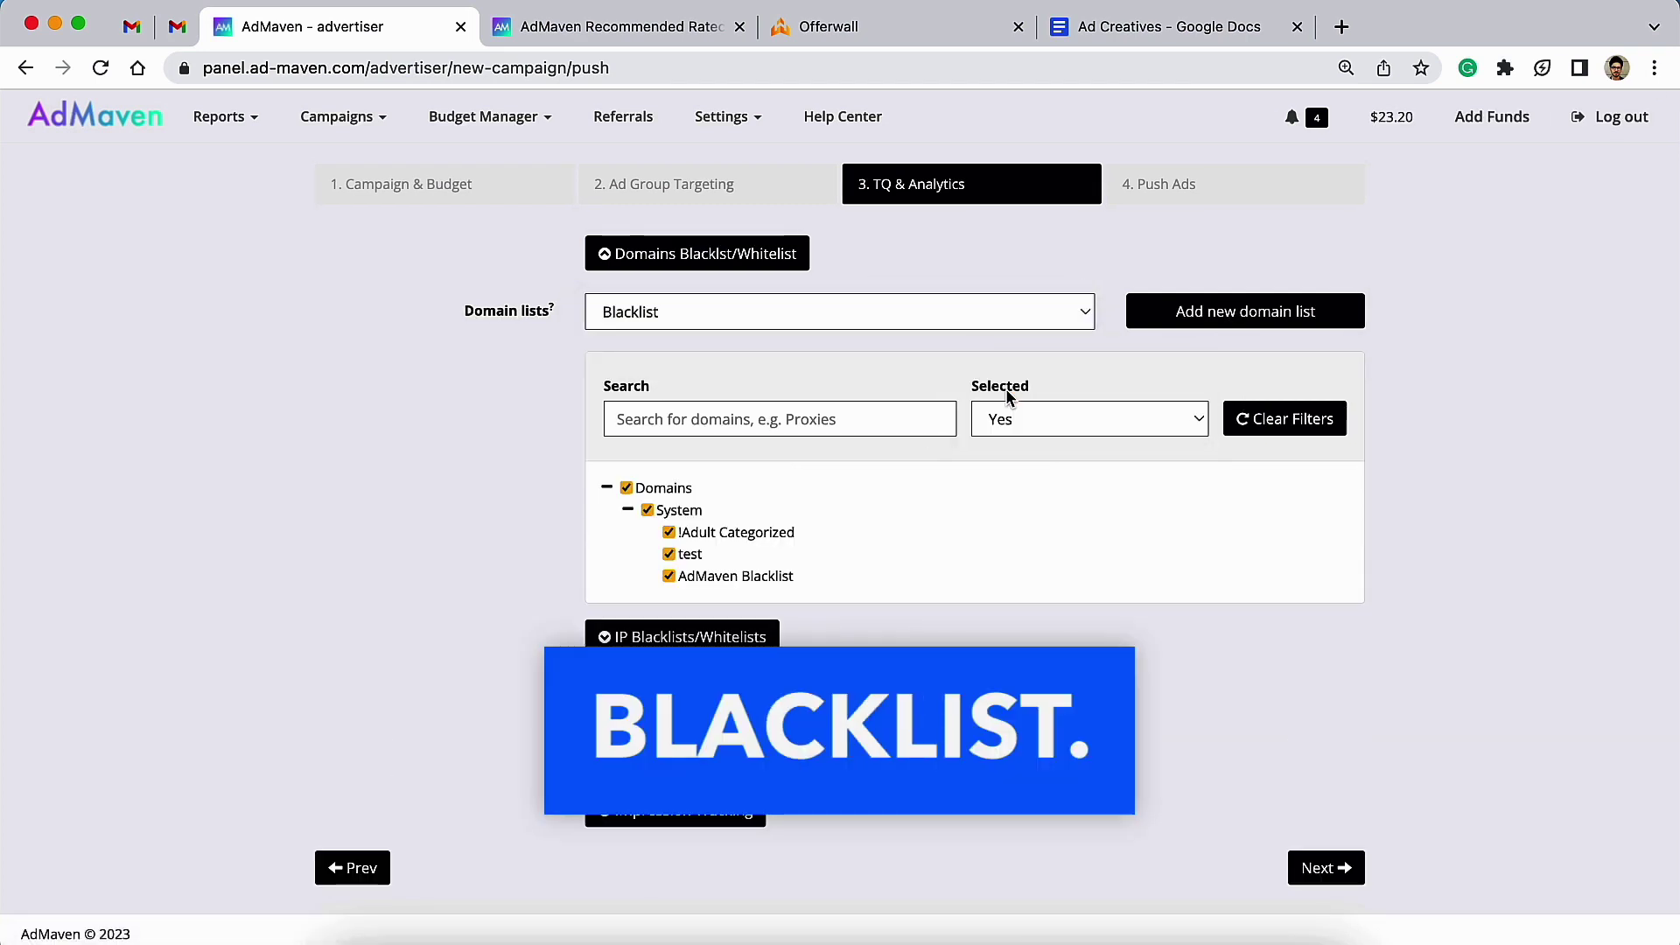
click(729, 534)
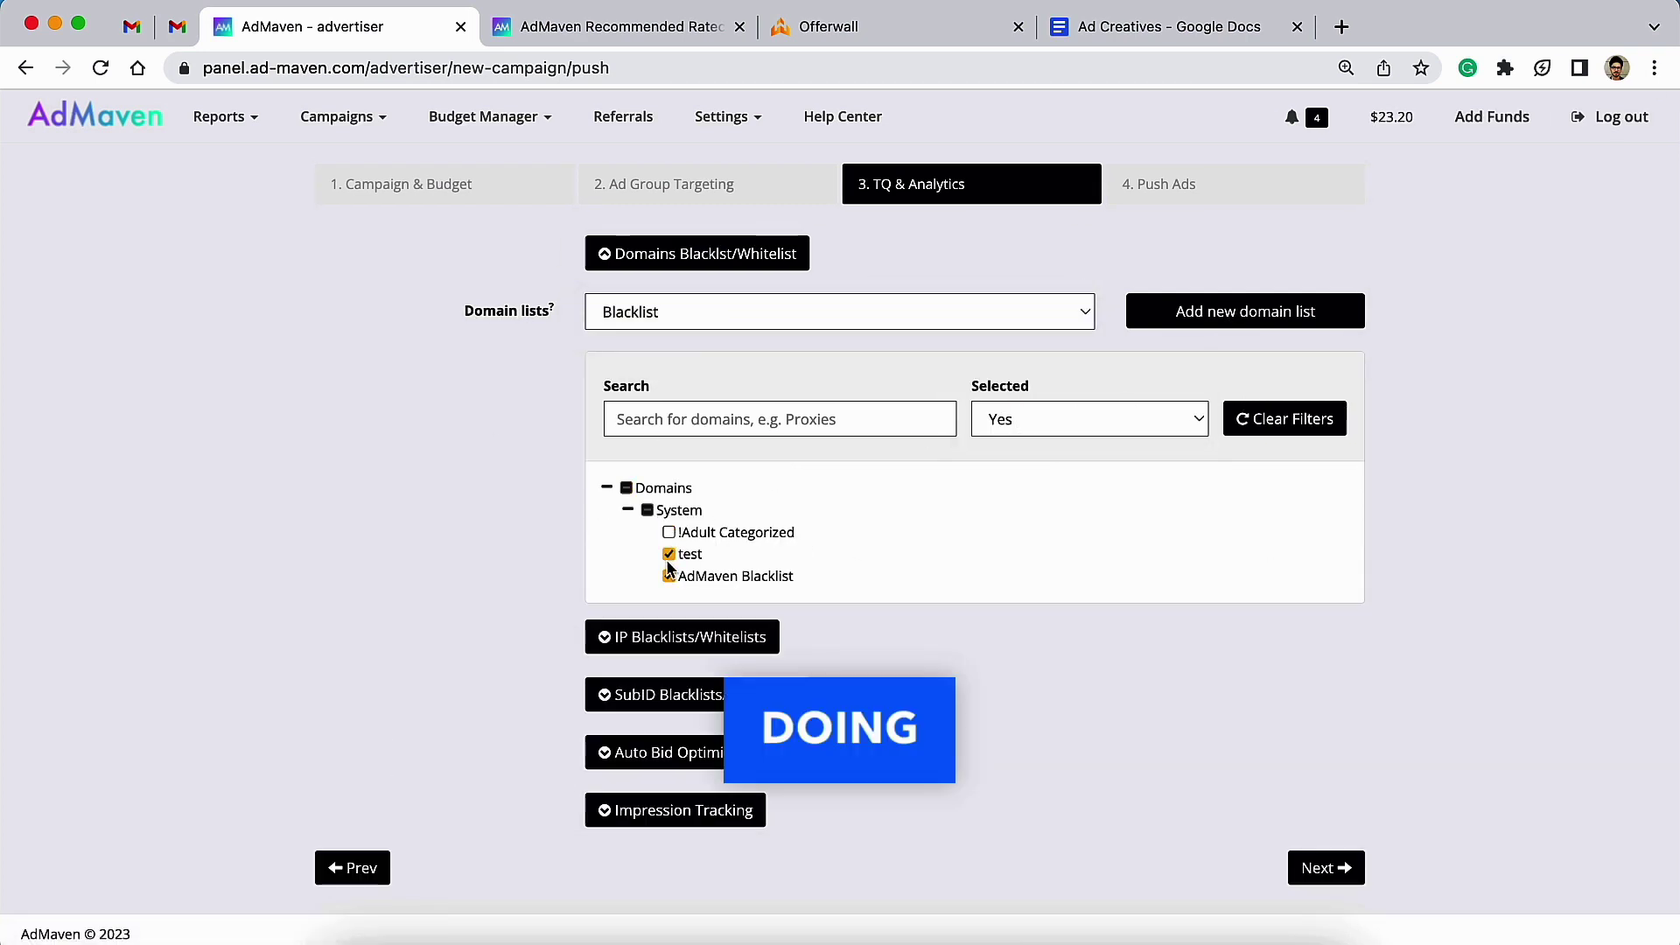
Step: Turn off New Bid Optimization in the auto bid optimizer settings
click(661, 750)
scroll(566, 580, down, 4)
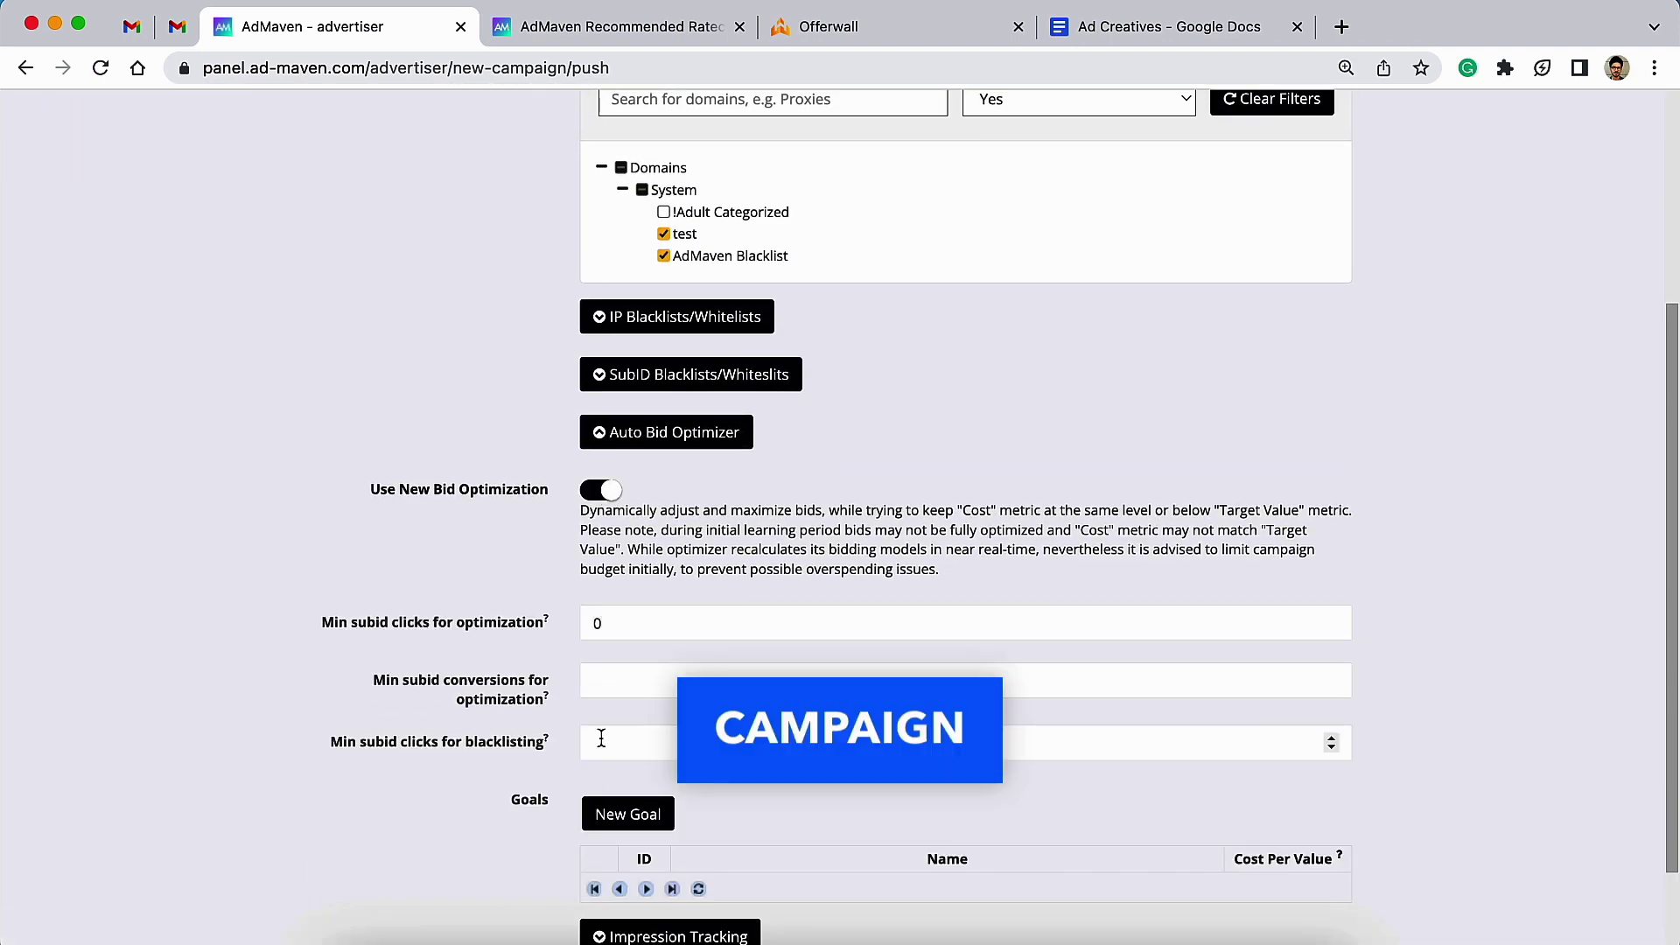
click(601, 490)
click(697, 430)
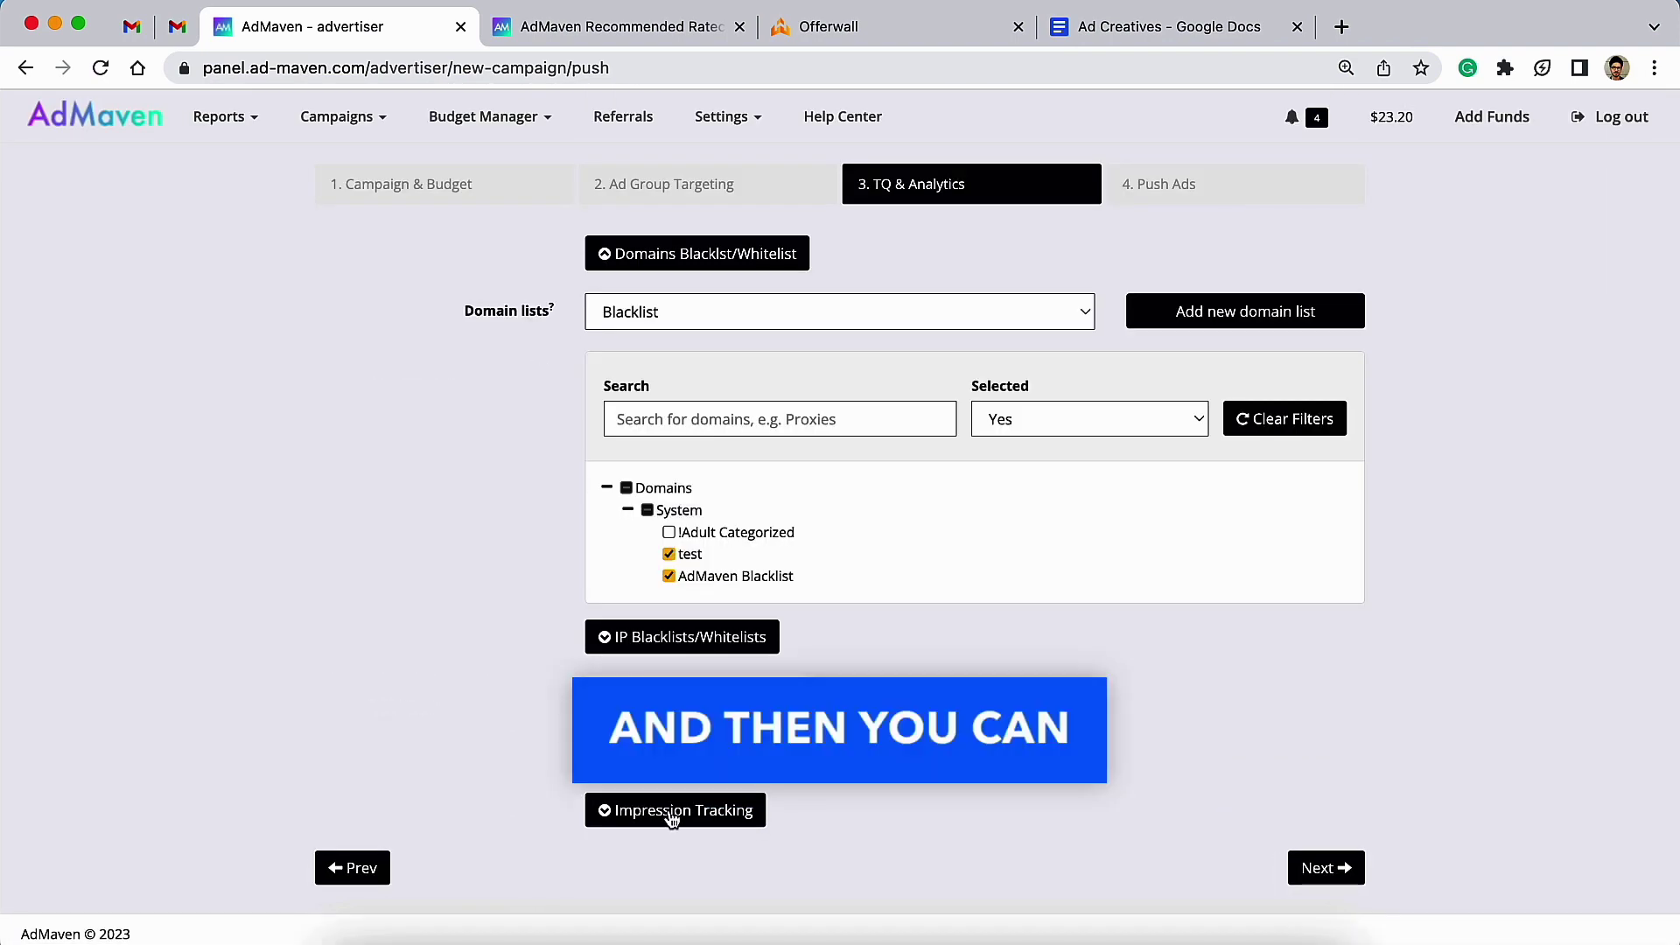
Step: Set IP lists to Blacklist and tick Well-known Offenders, 7search subnets and Adometry's Colo
click(682, 636)
scroll(682, 612, down, 3)
scroll(643, 197, down, 3)
click(642, 206)
click(647, 225)
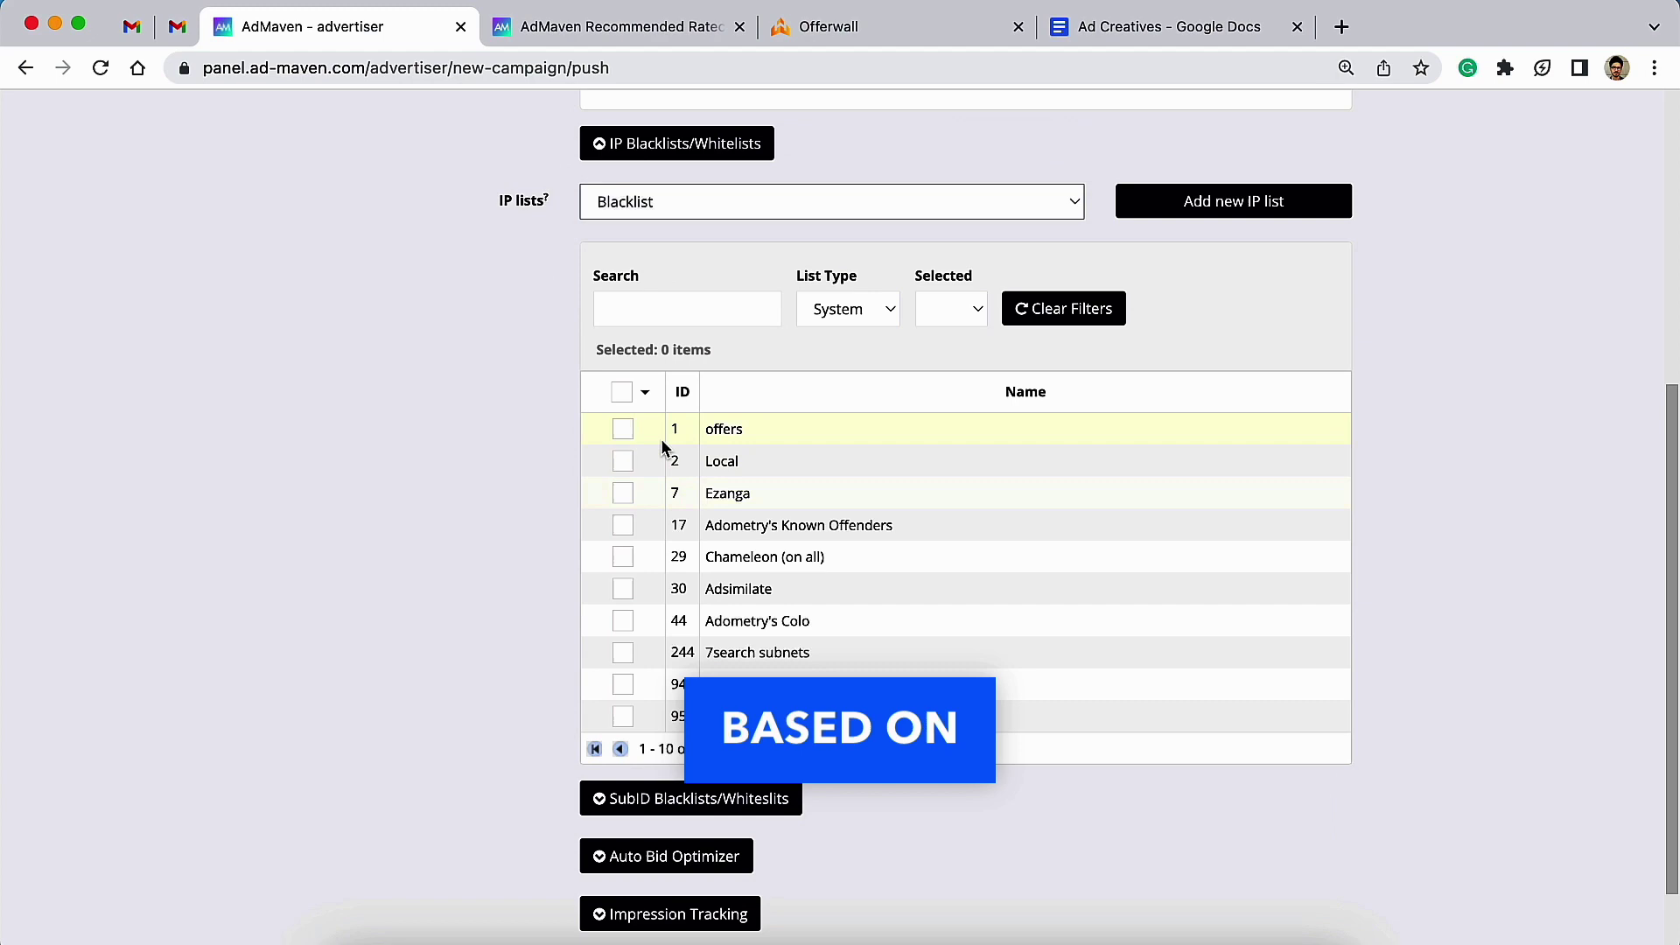
scroll(822, 601, down, 1)
click(623, 684)
click(622, 620)
click(622, 589)
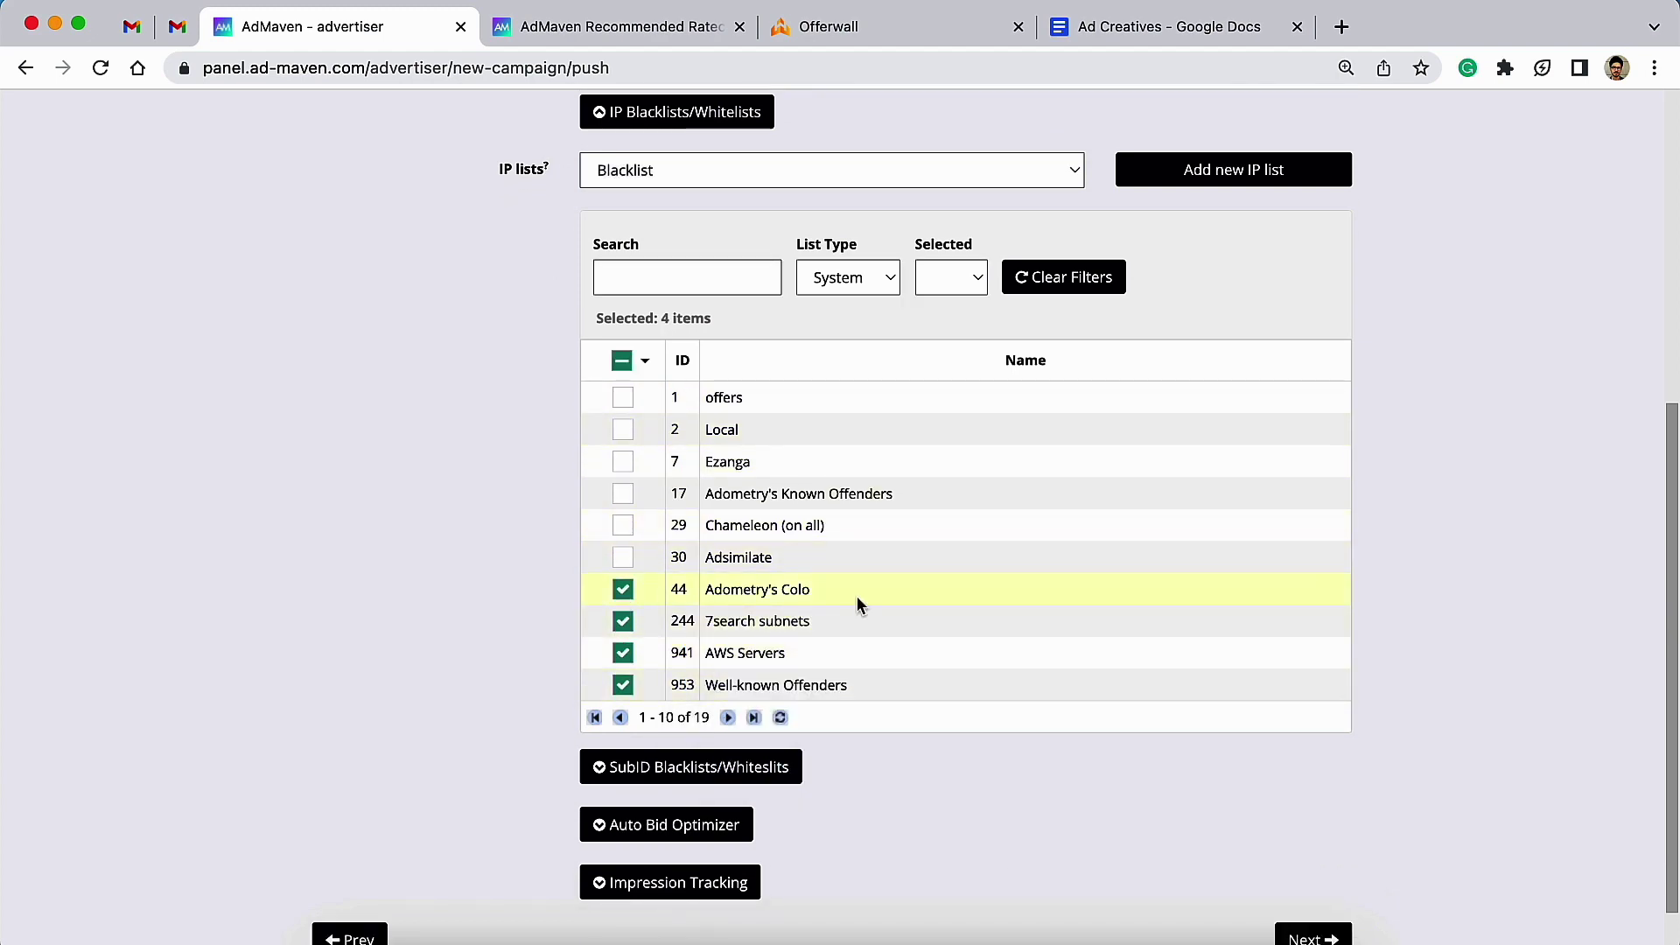
scroll(855, 595, down, 1)
scroll(1223, 832, down, 1)
scroll(747, 592, up, 3)
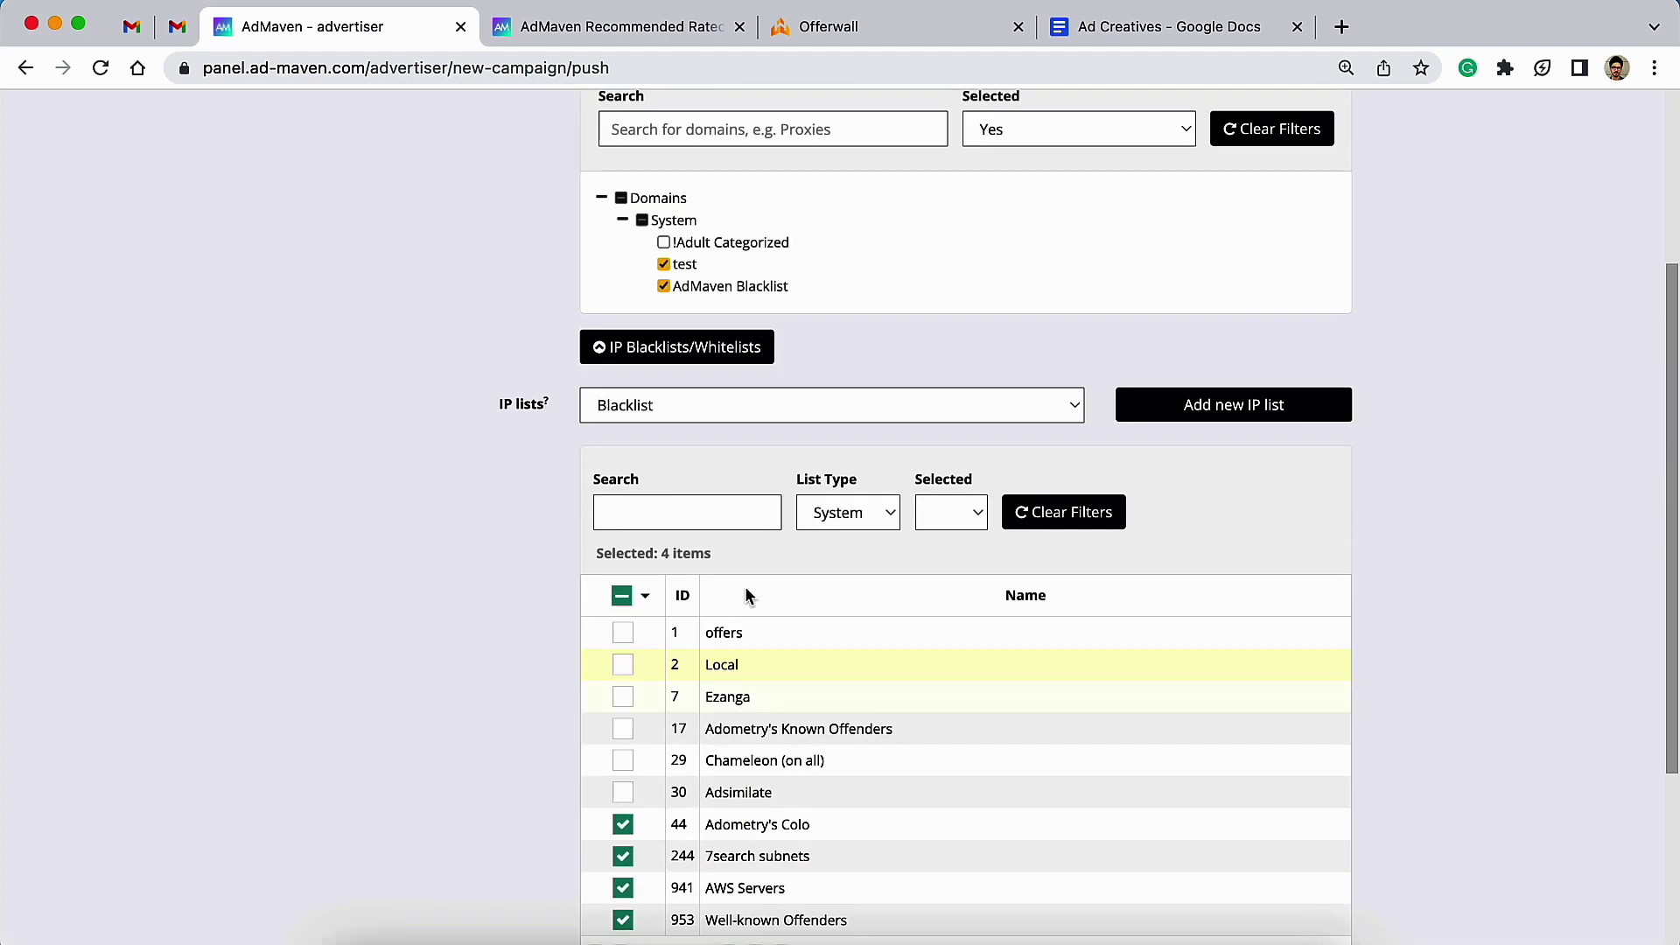
Step: Advance to the Push Ads step and put the cursor in the new ad's Title field
scroll(817, 224, down, 3)
click(1310, 874)
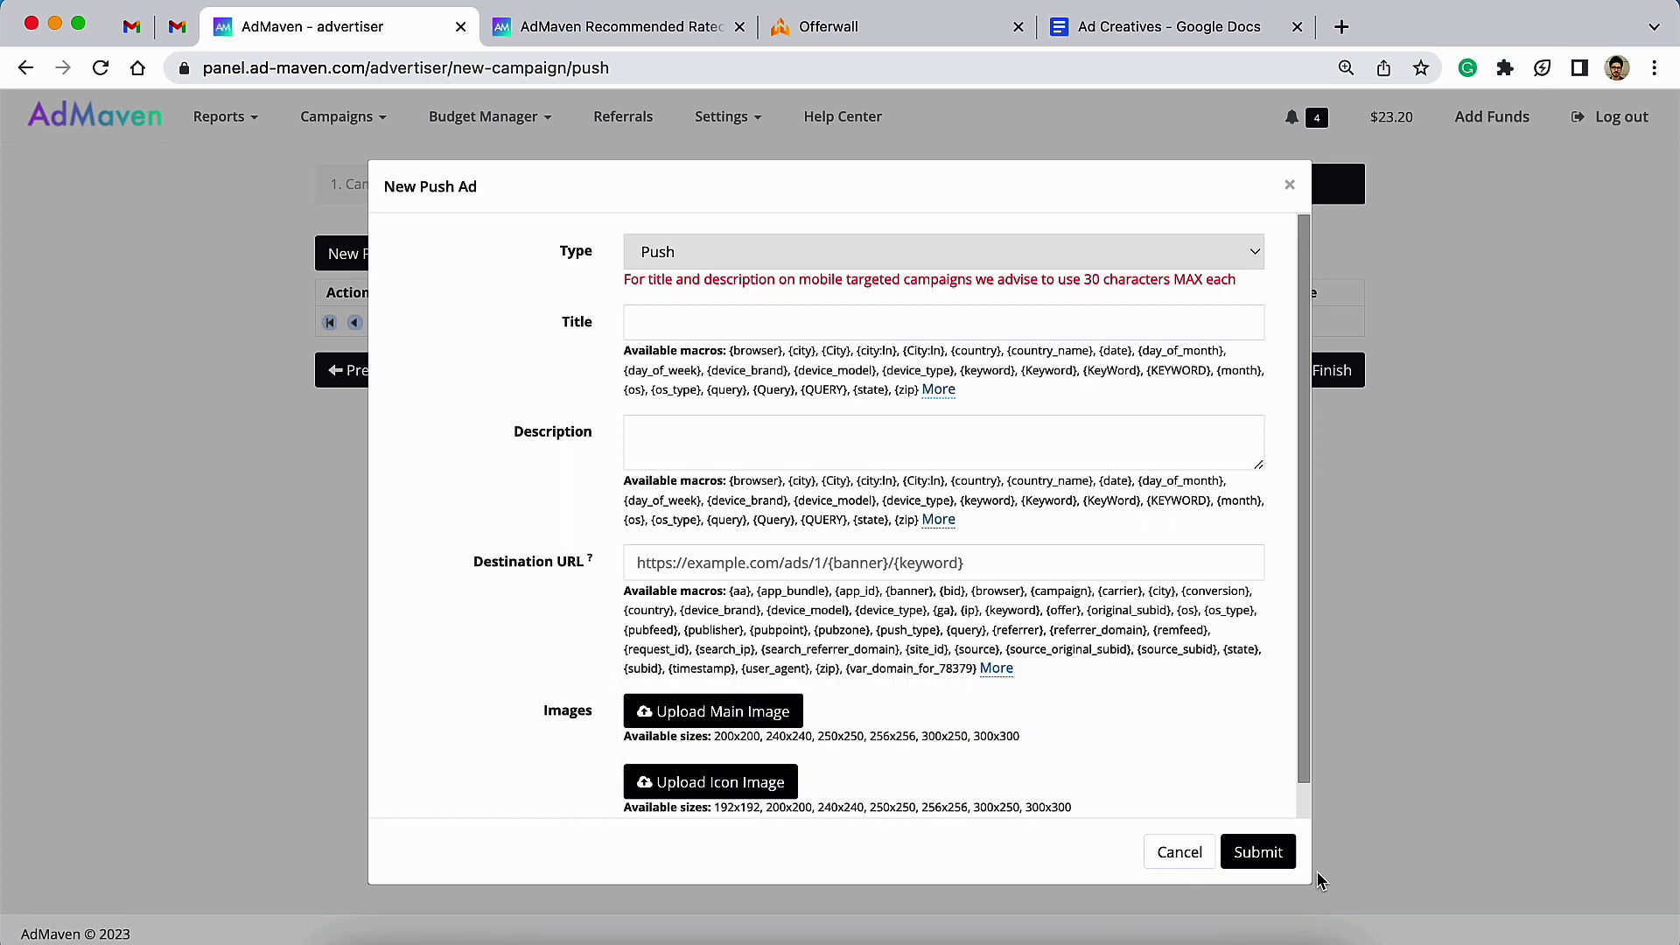
scroll(1038, 390, down, 1)
scroll(1038, 390, up, 1)
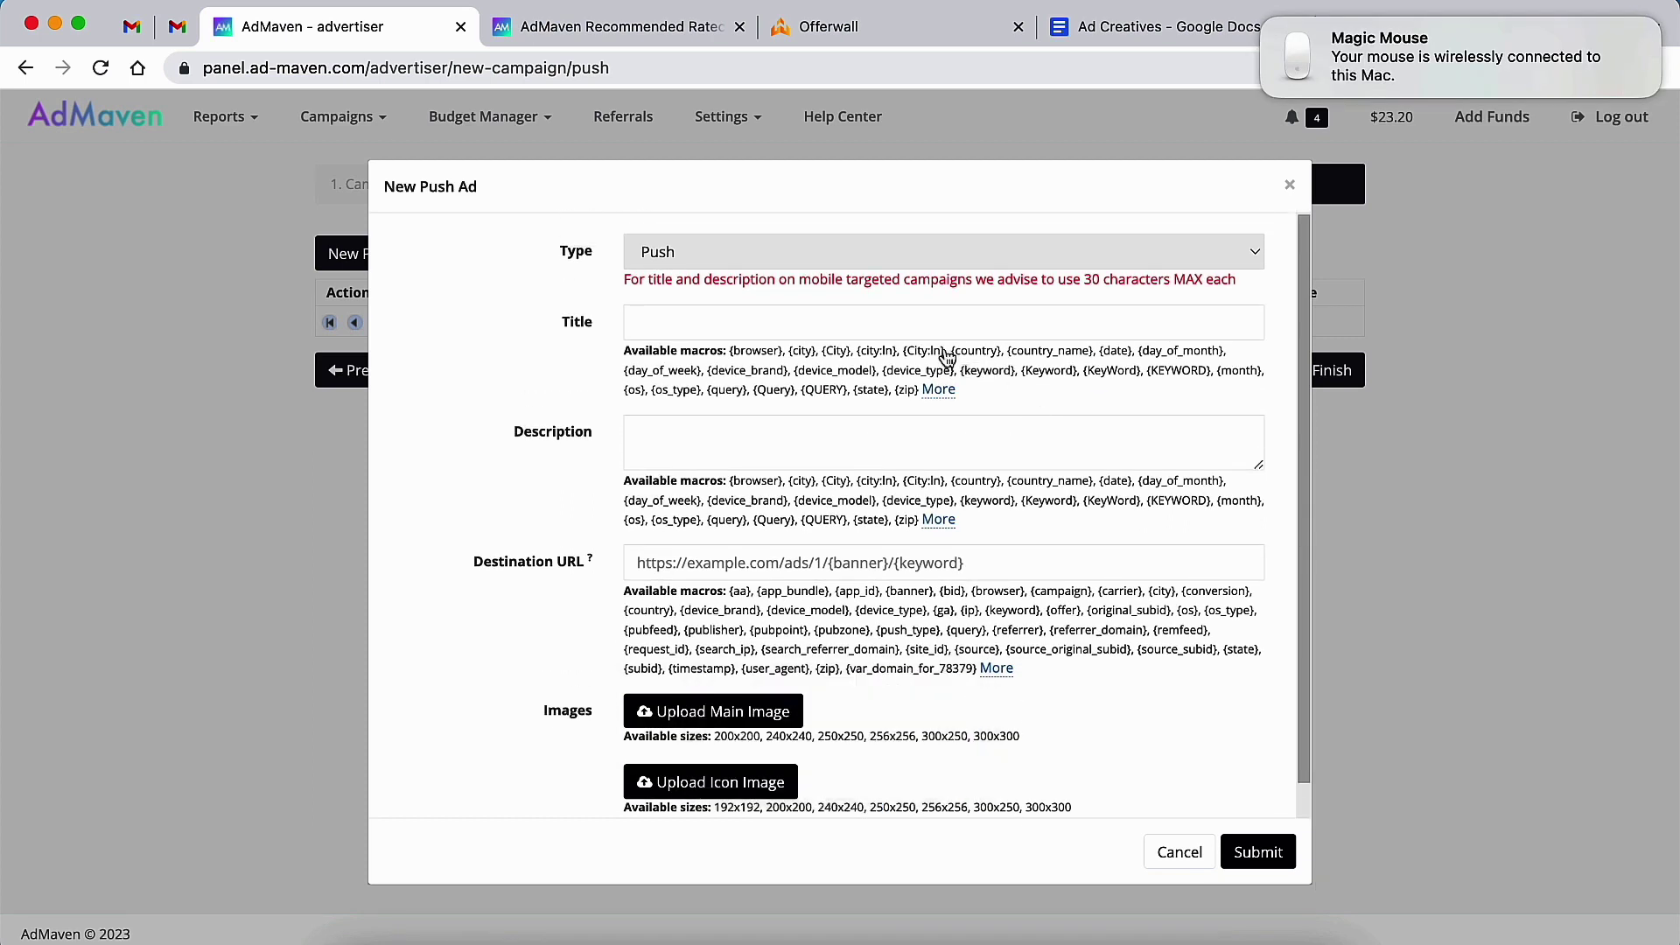
click(701, 328)
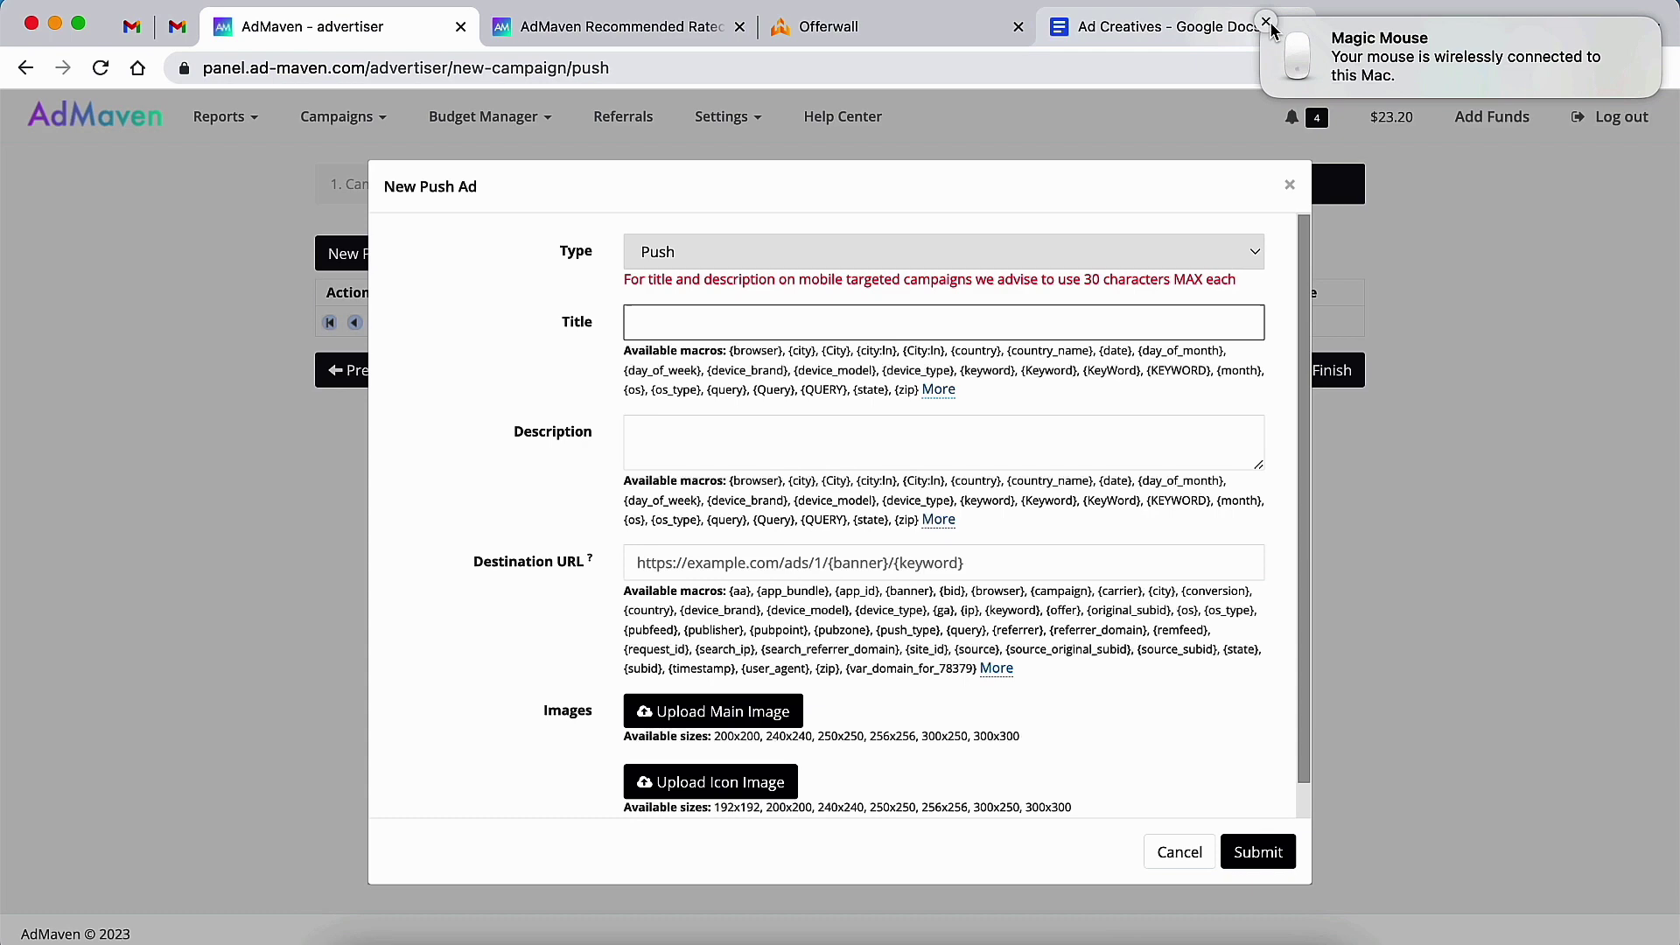
Step: Select Offer 1's ad title text in the Ad Creatives document
click(1189, 29)
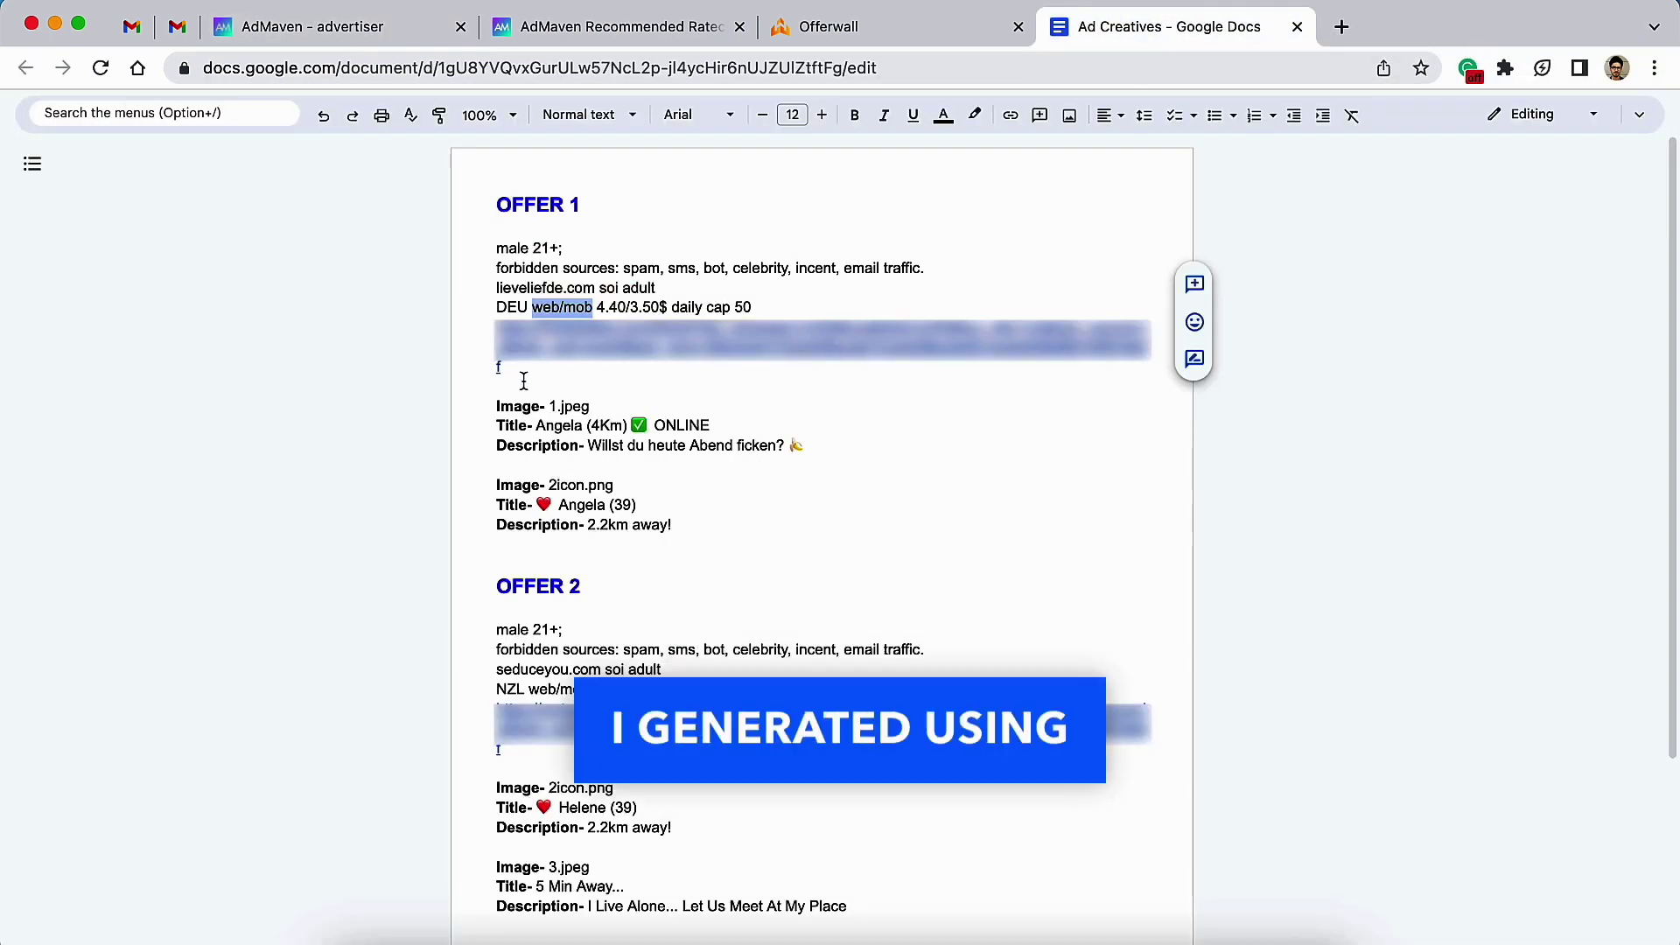
double_click(565, 404)
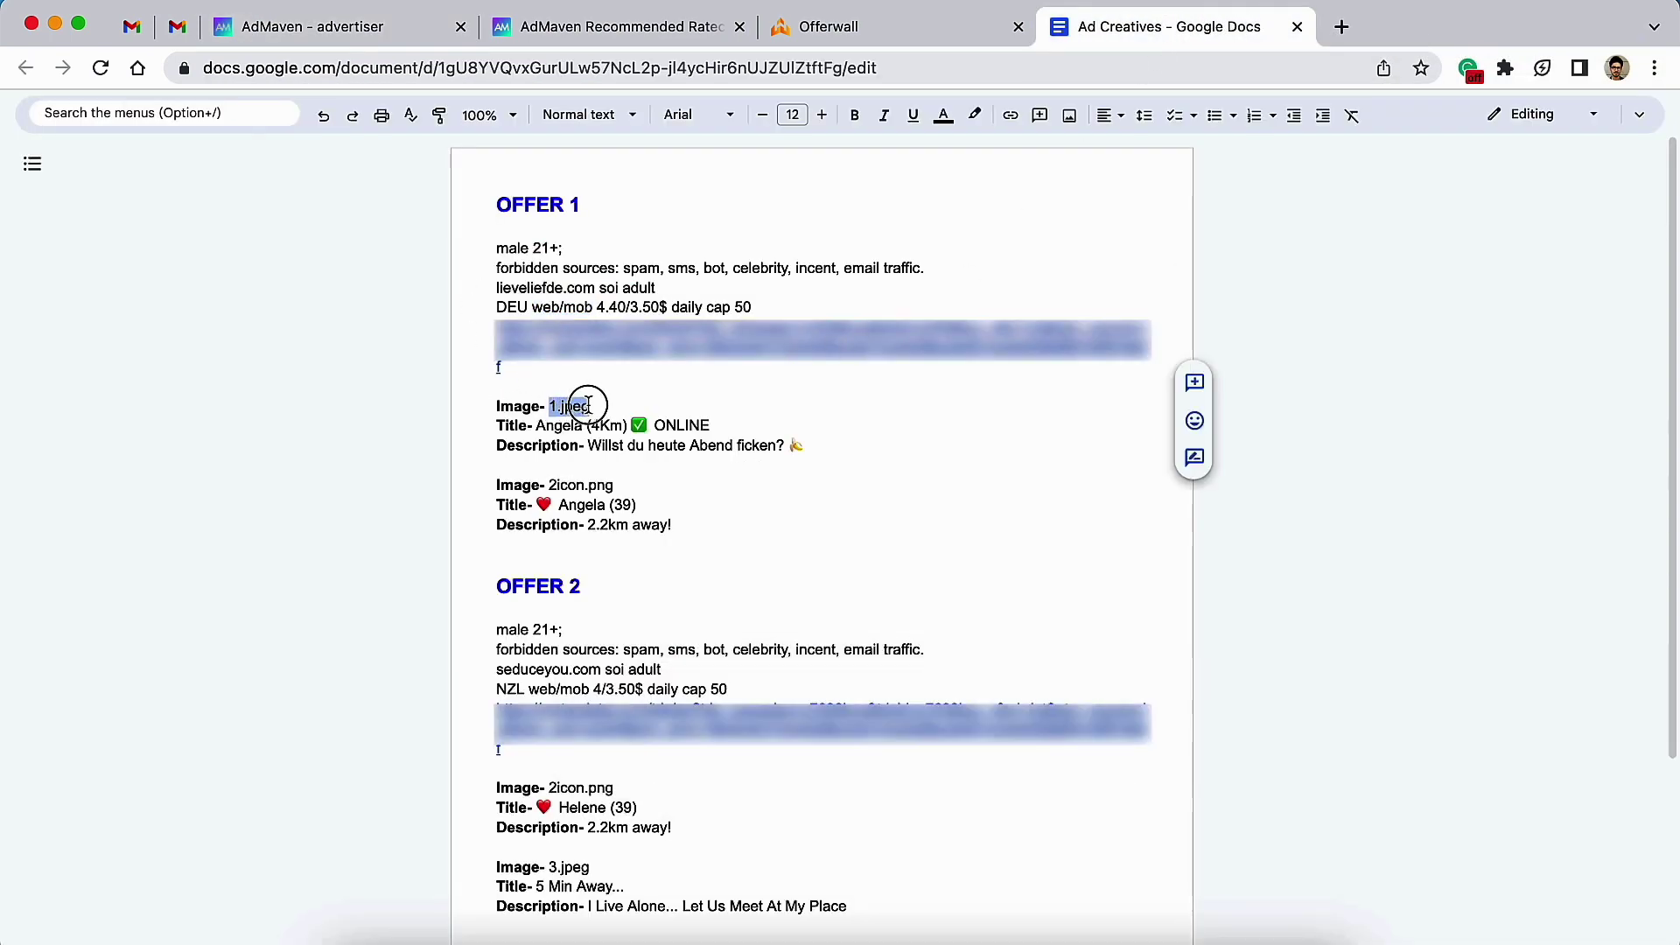
drag(537, 425, 734, 426)
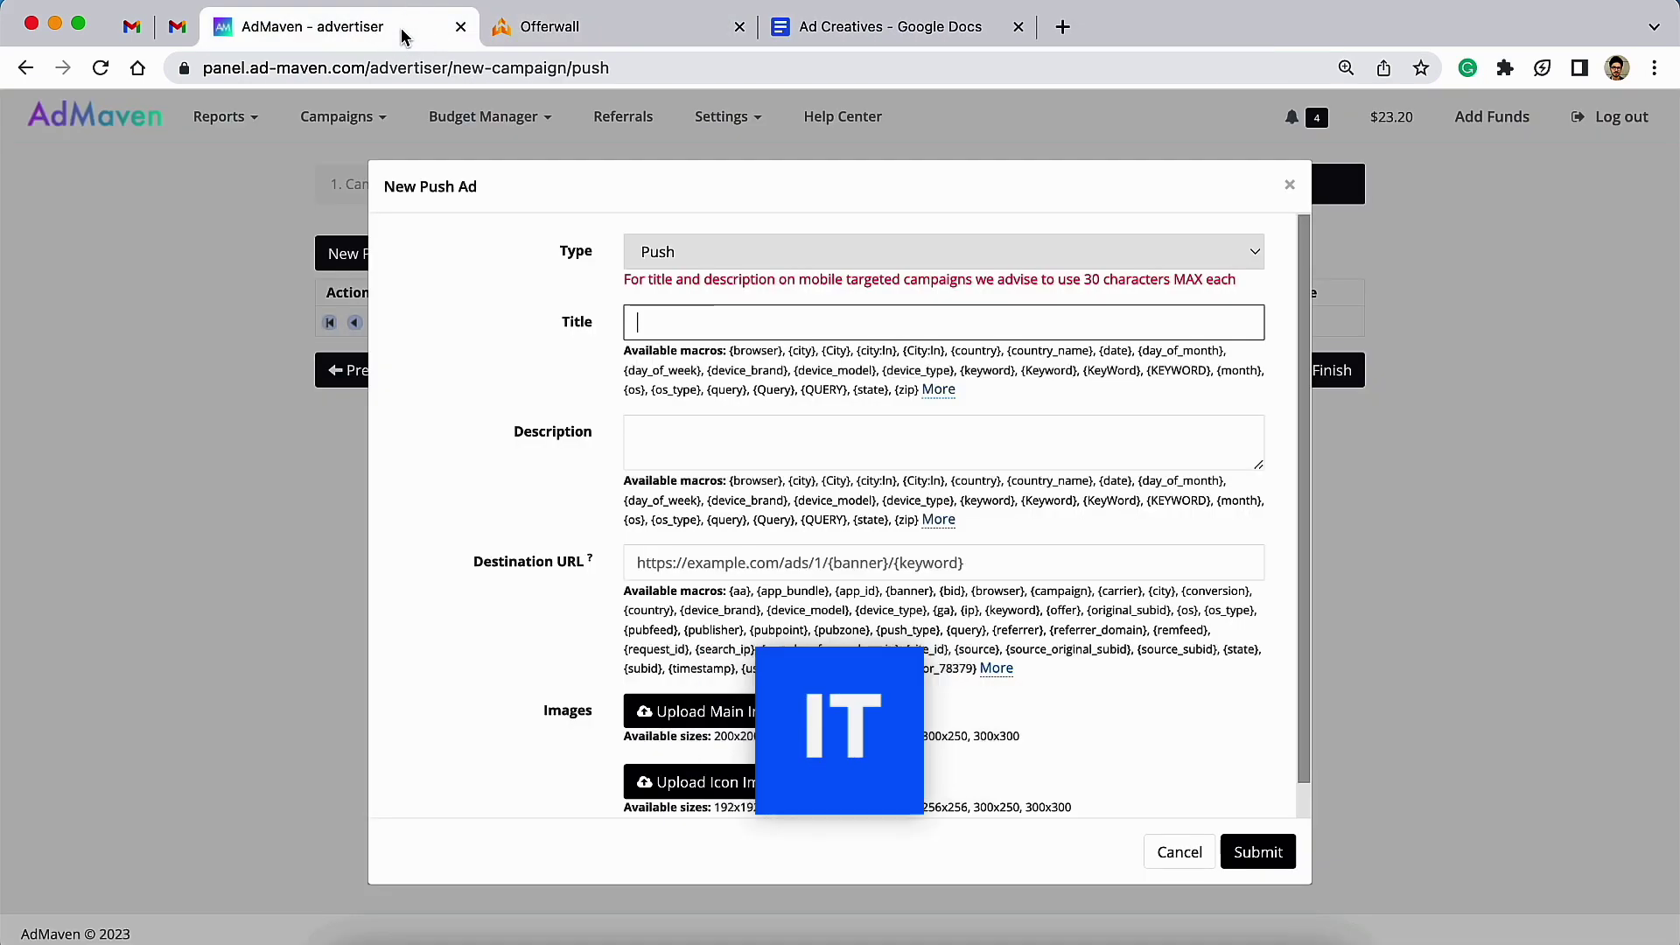
Step: Paste Offer 1's title and German description into the new push ad
text(Angela (4Km) ✅ ONLINE)
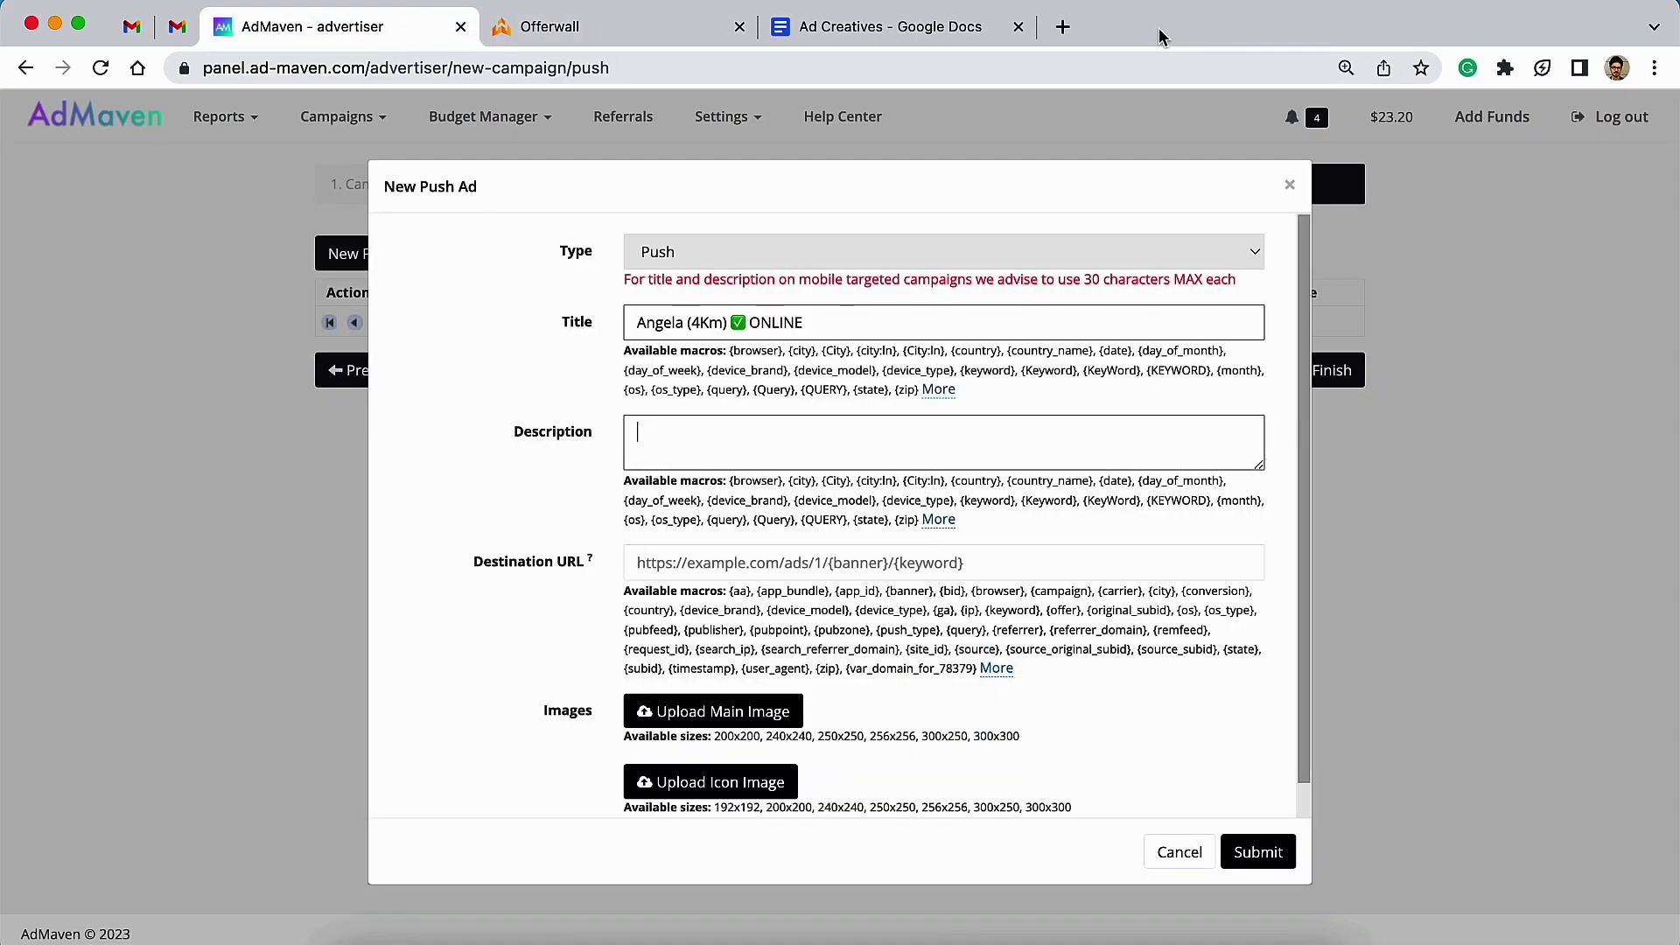
click(901, 26)
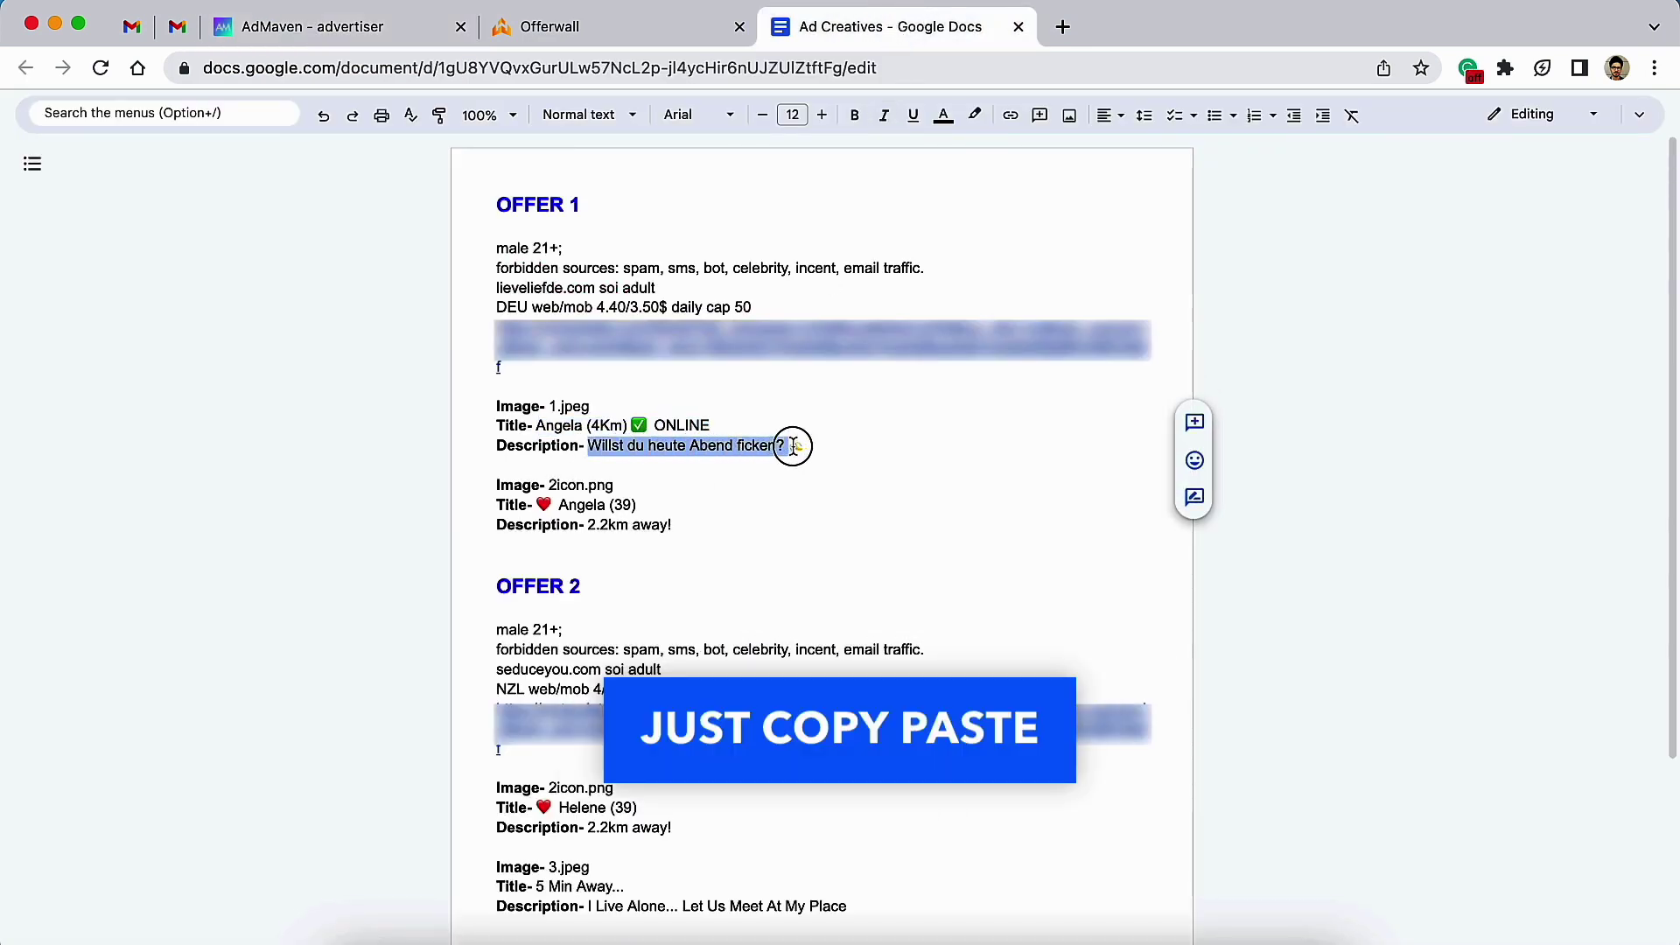
click(366, 39)
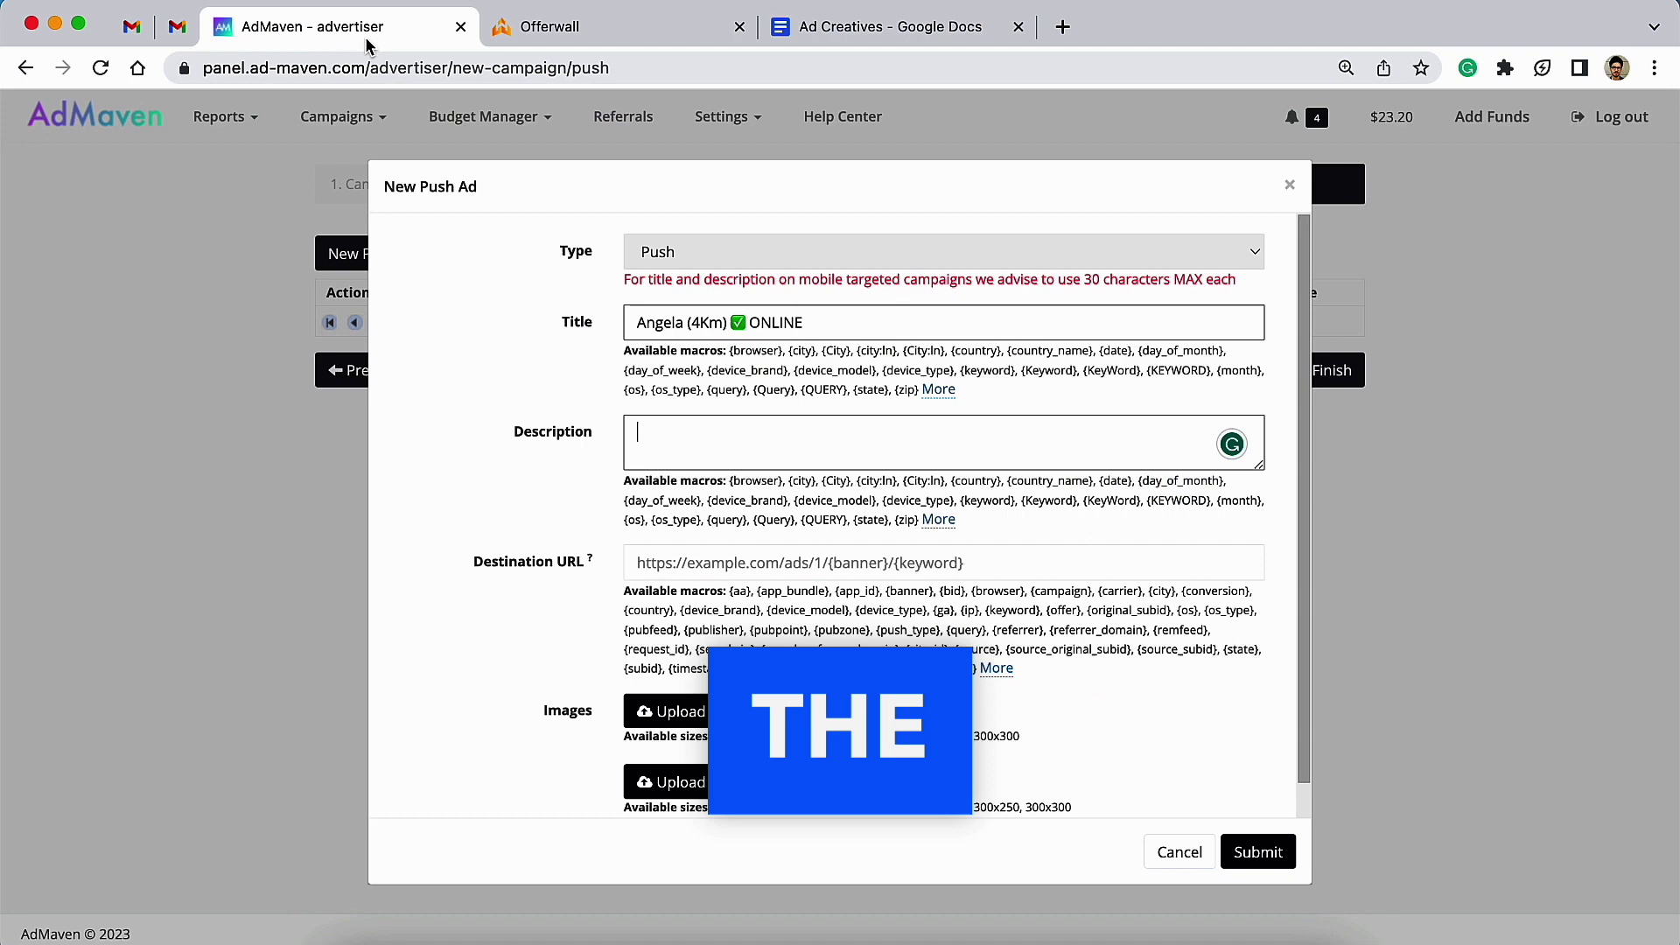
click(673, 418)
text(Willst du heute Abend ficken? 🍌)
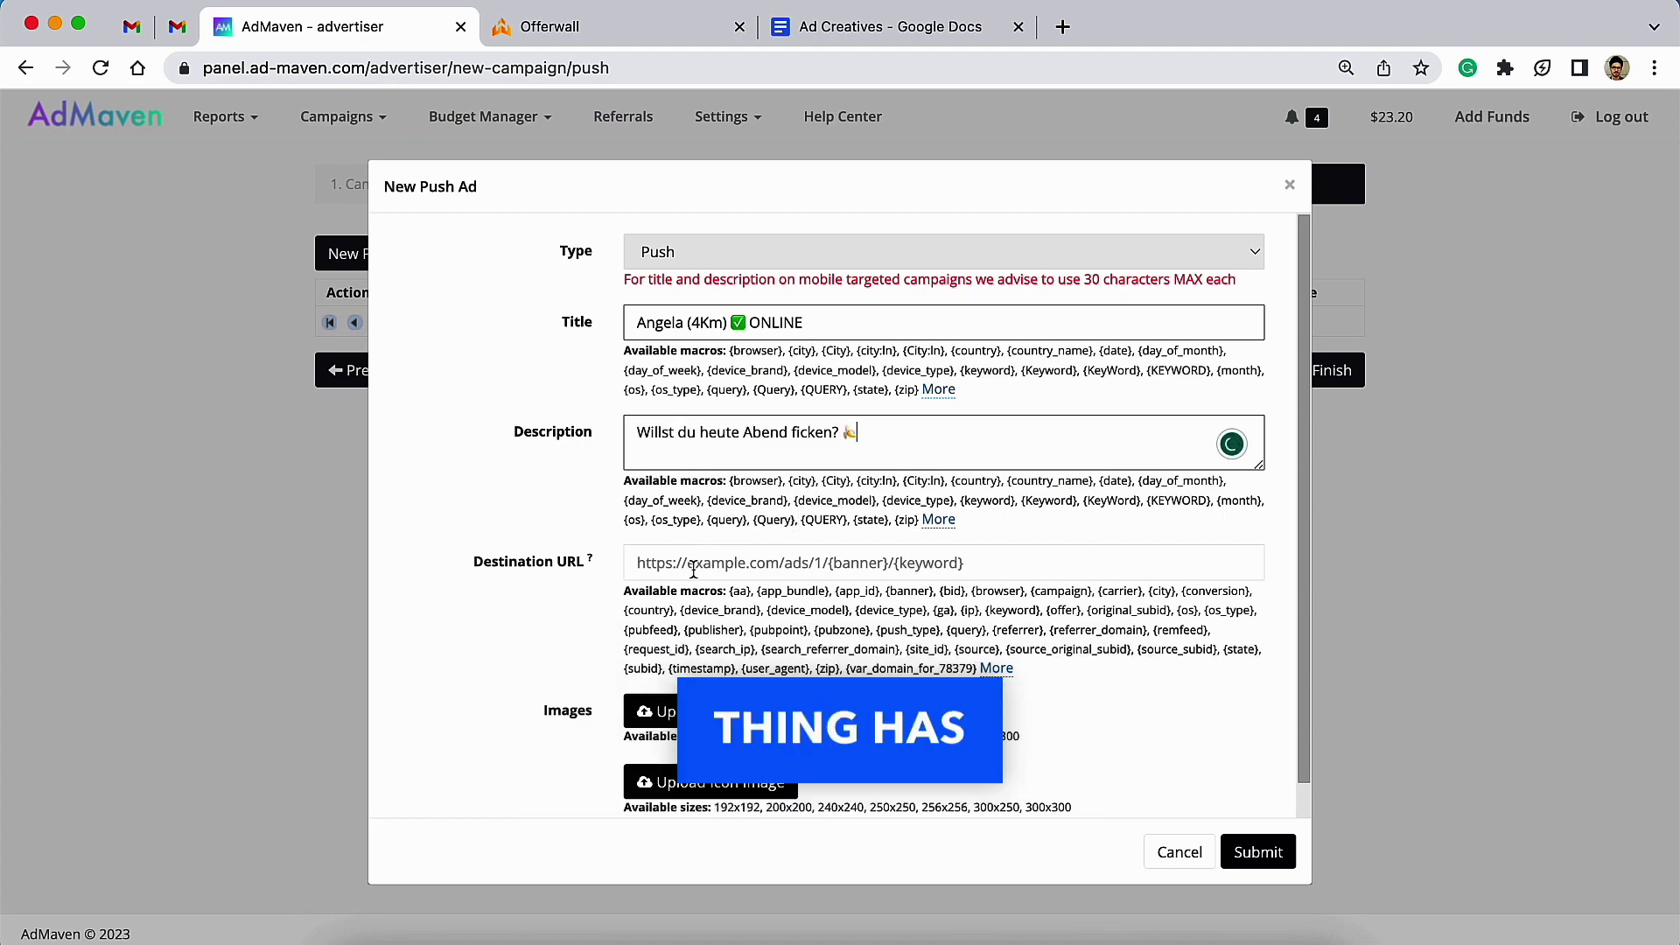
click(884, 26)
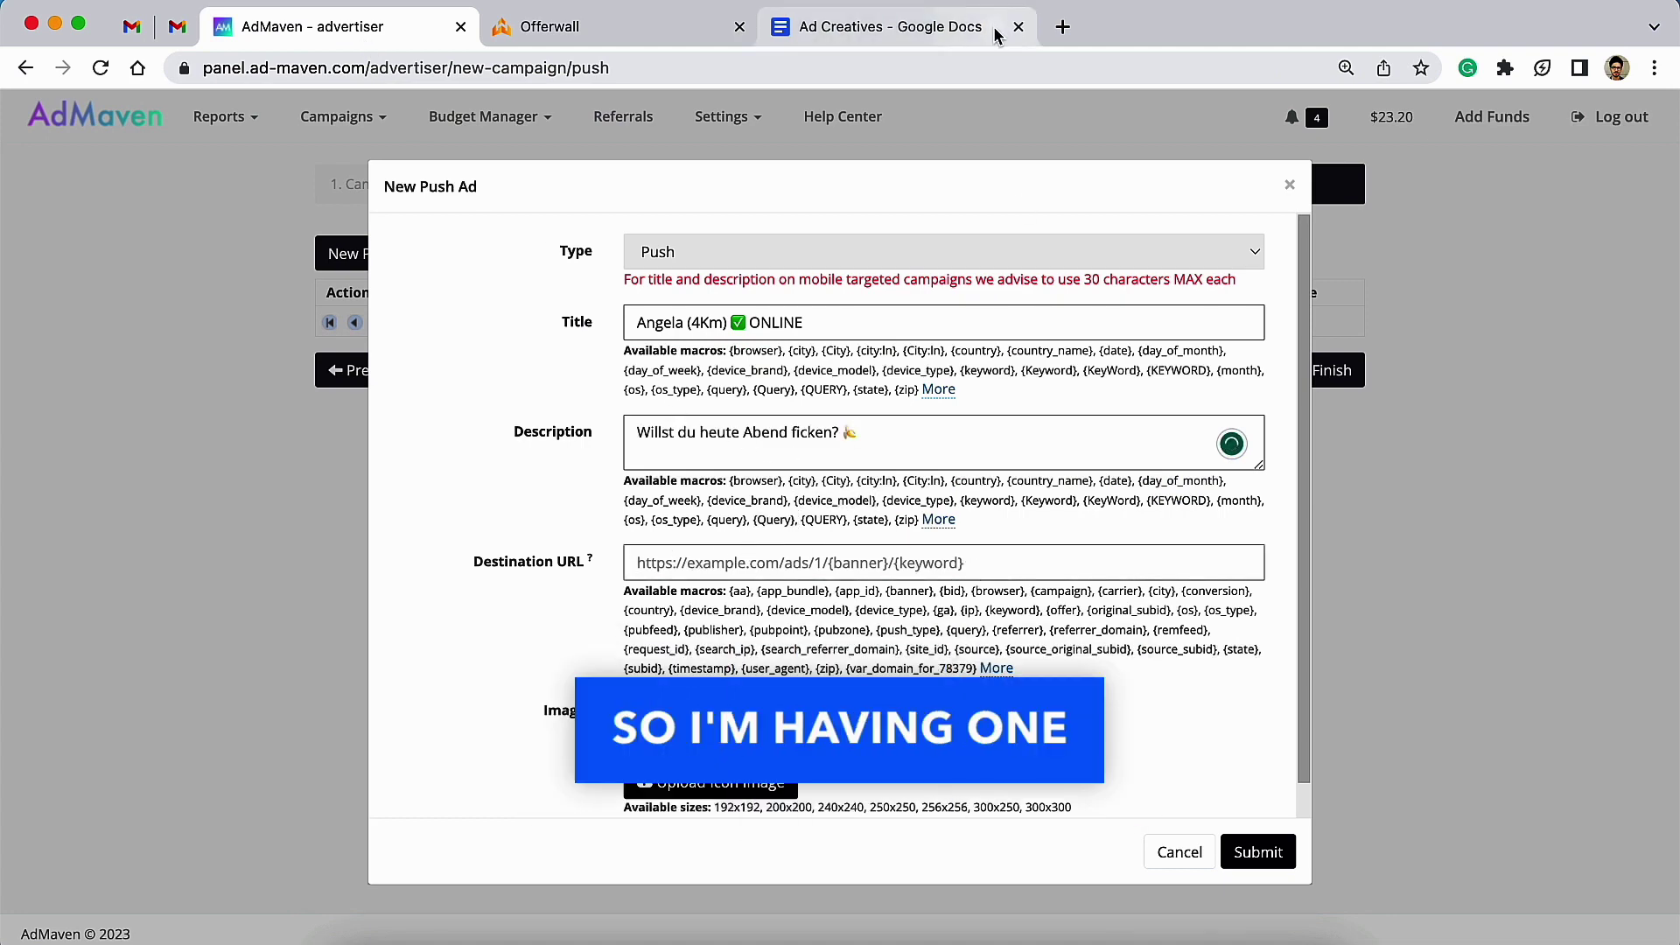
triple_click(614, 385)
key(ctrl+c)
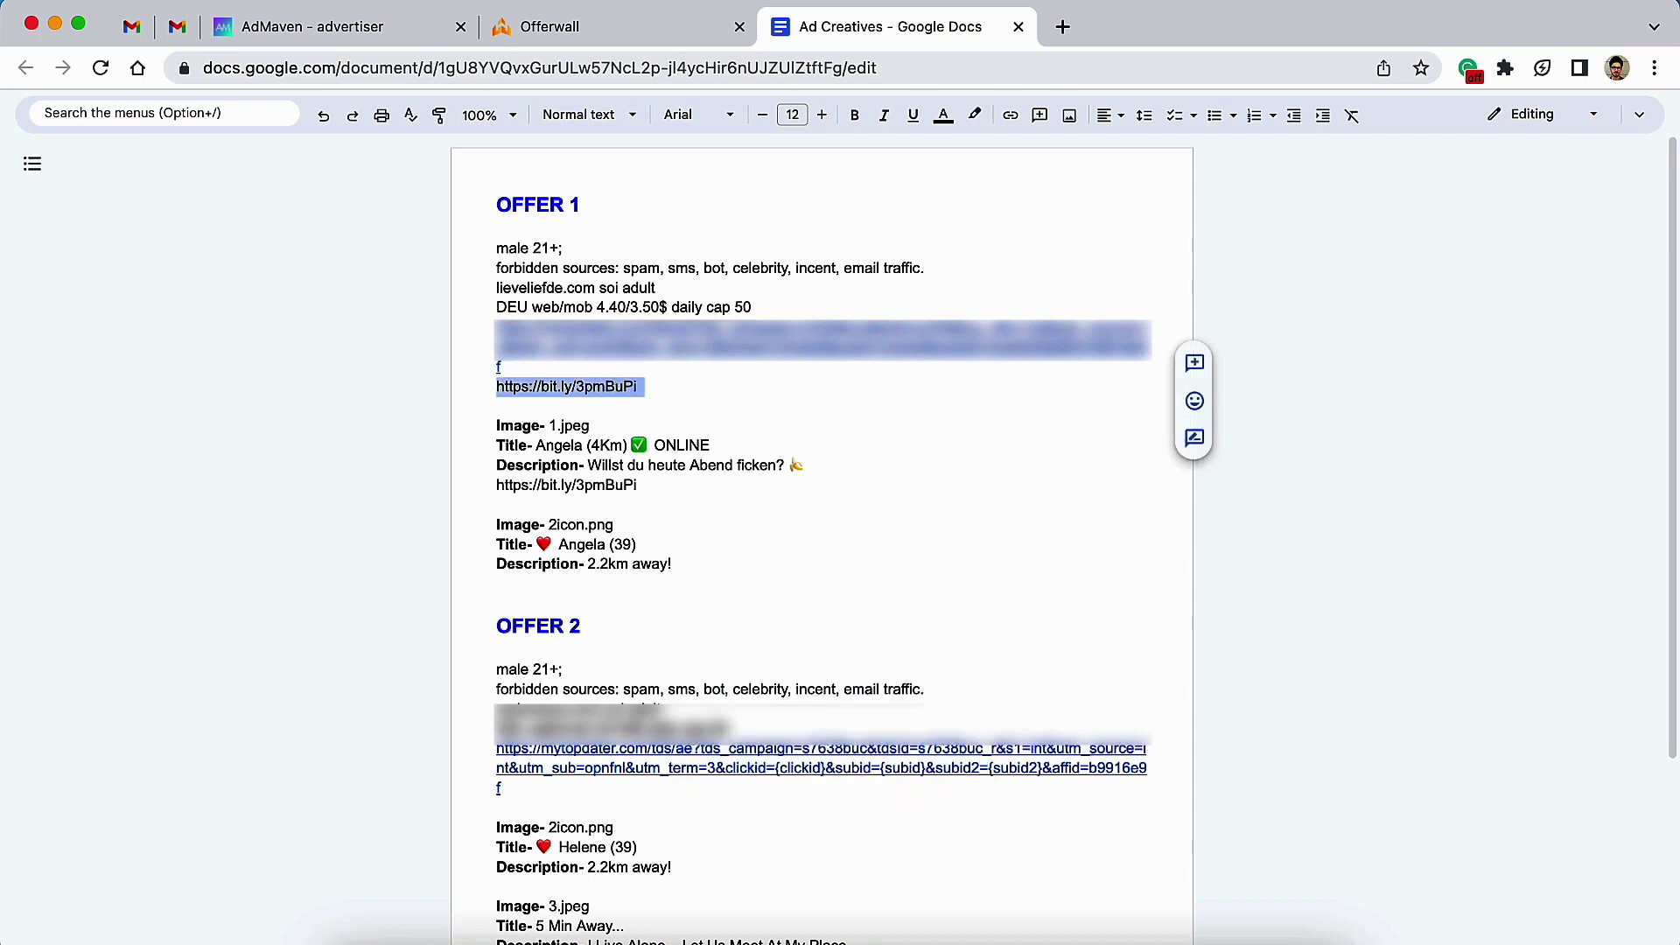
key(BackSpace)
click(629, 38)
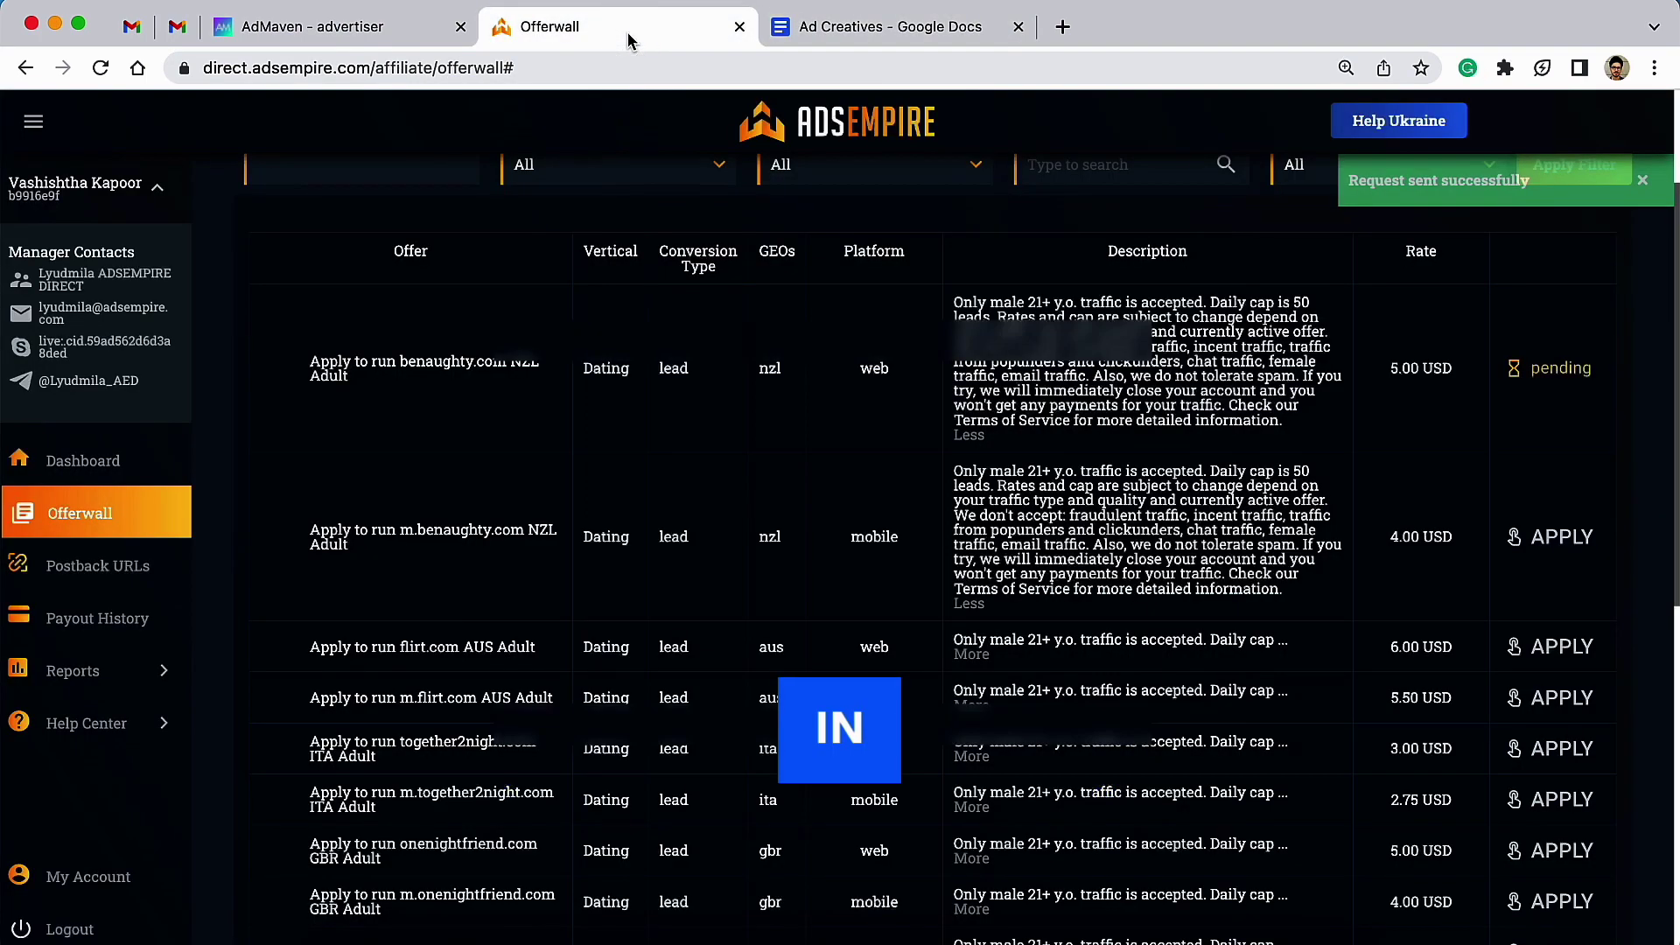
click(391, 21)
click(882, 565)
key(ctrl+v)
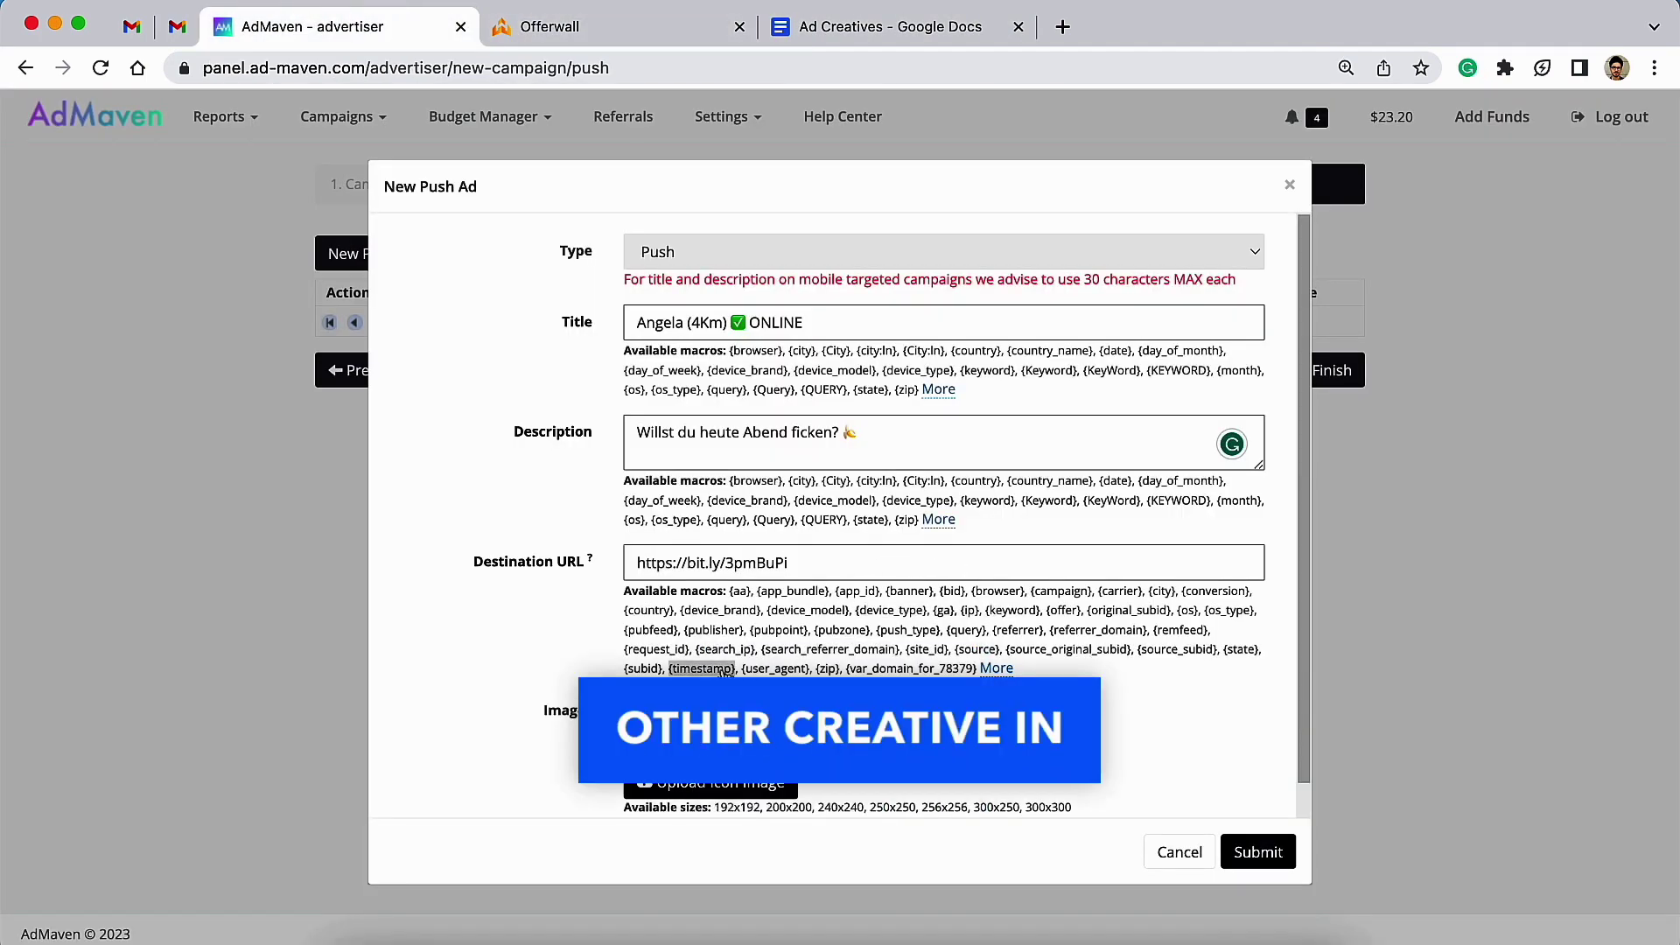
Step: Try uploading 1icon.jpg as the main image and dismiss the wrong-size warning
scroll(725, 672, down, 1)
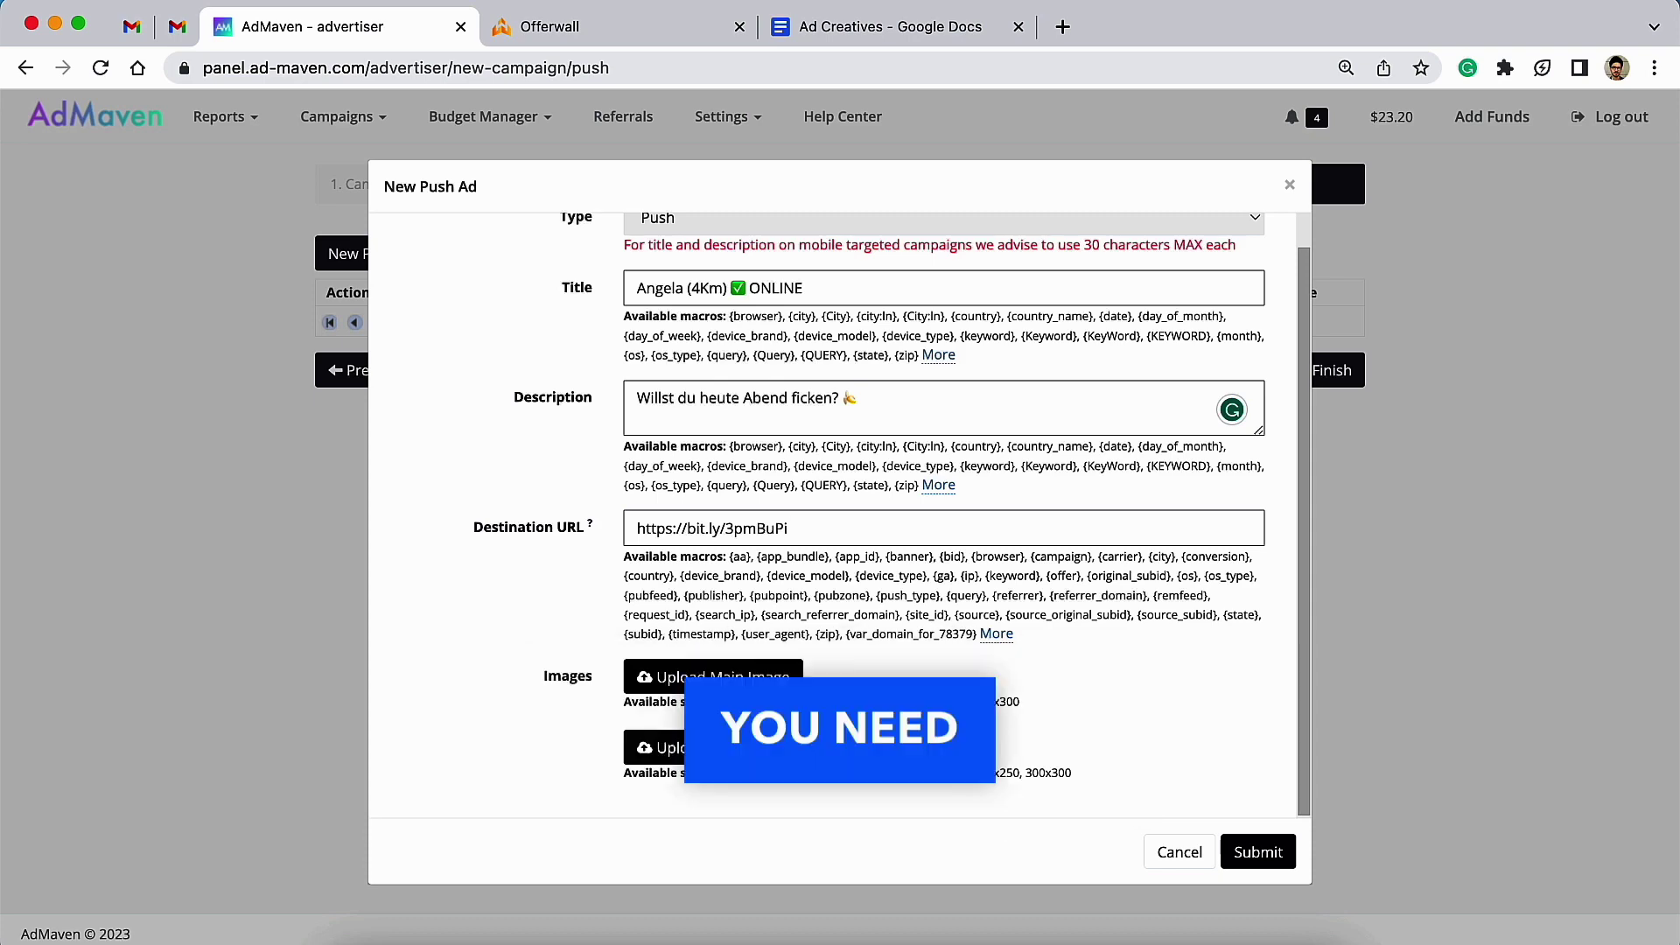
click(713, 677)
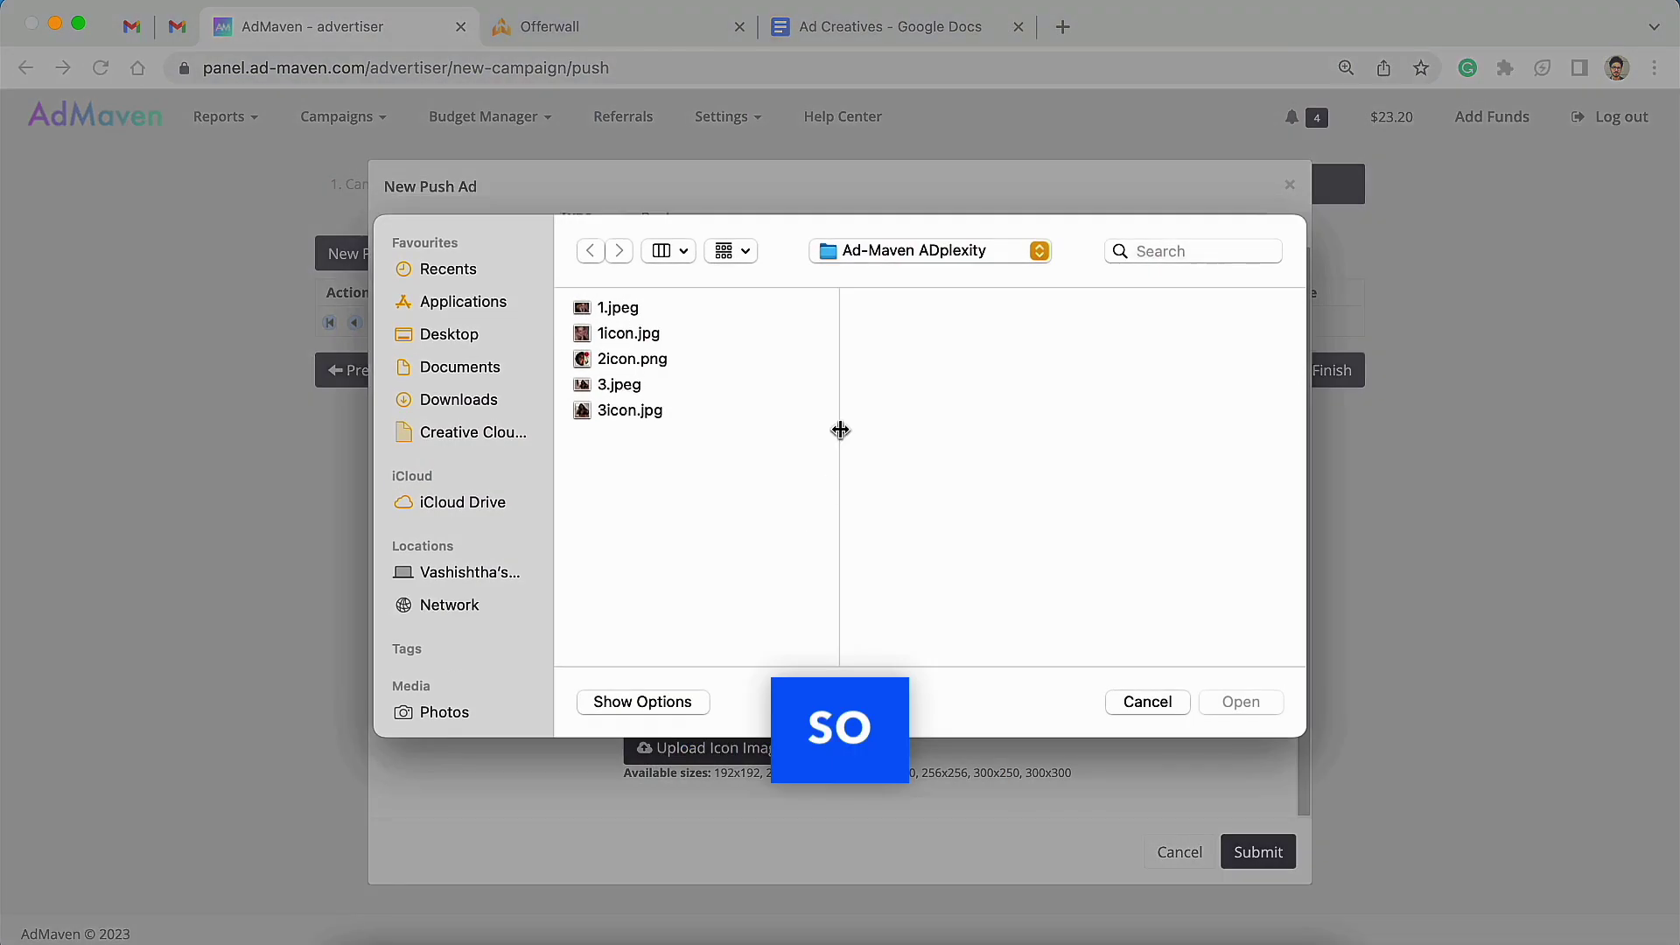
double_click(680, 334)
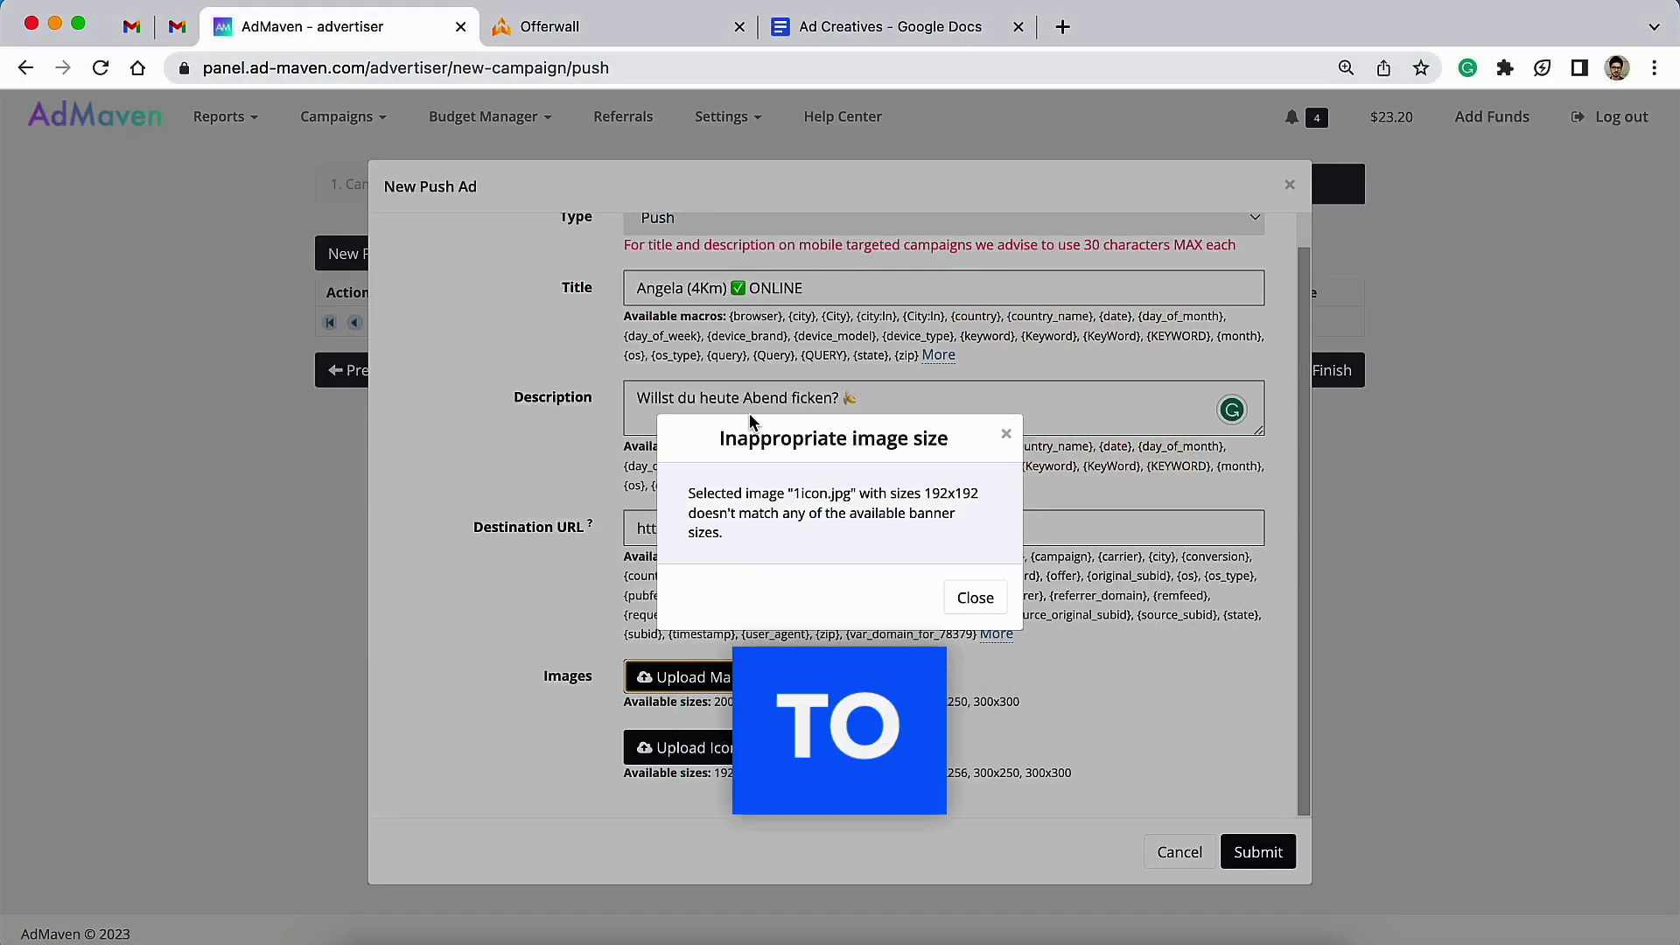
click(975, 599)
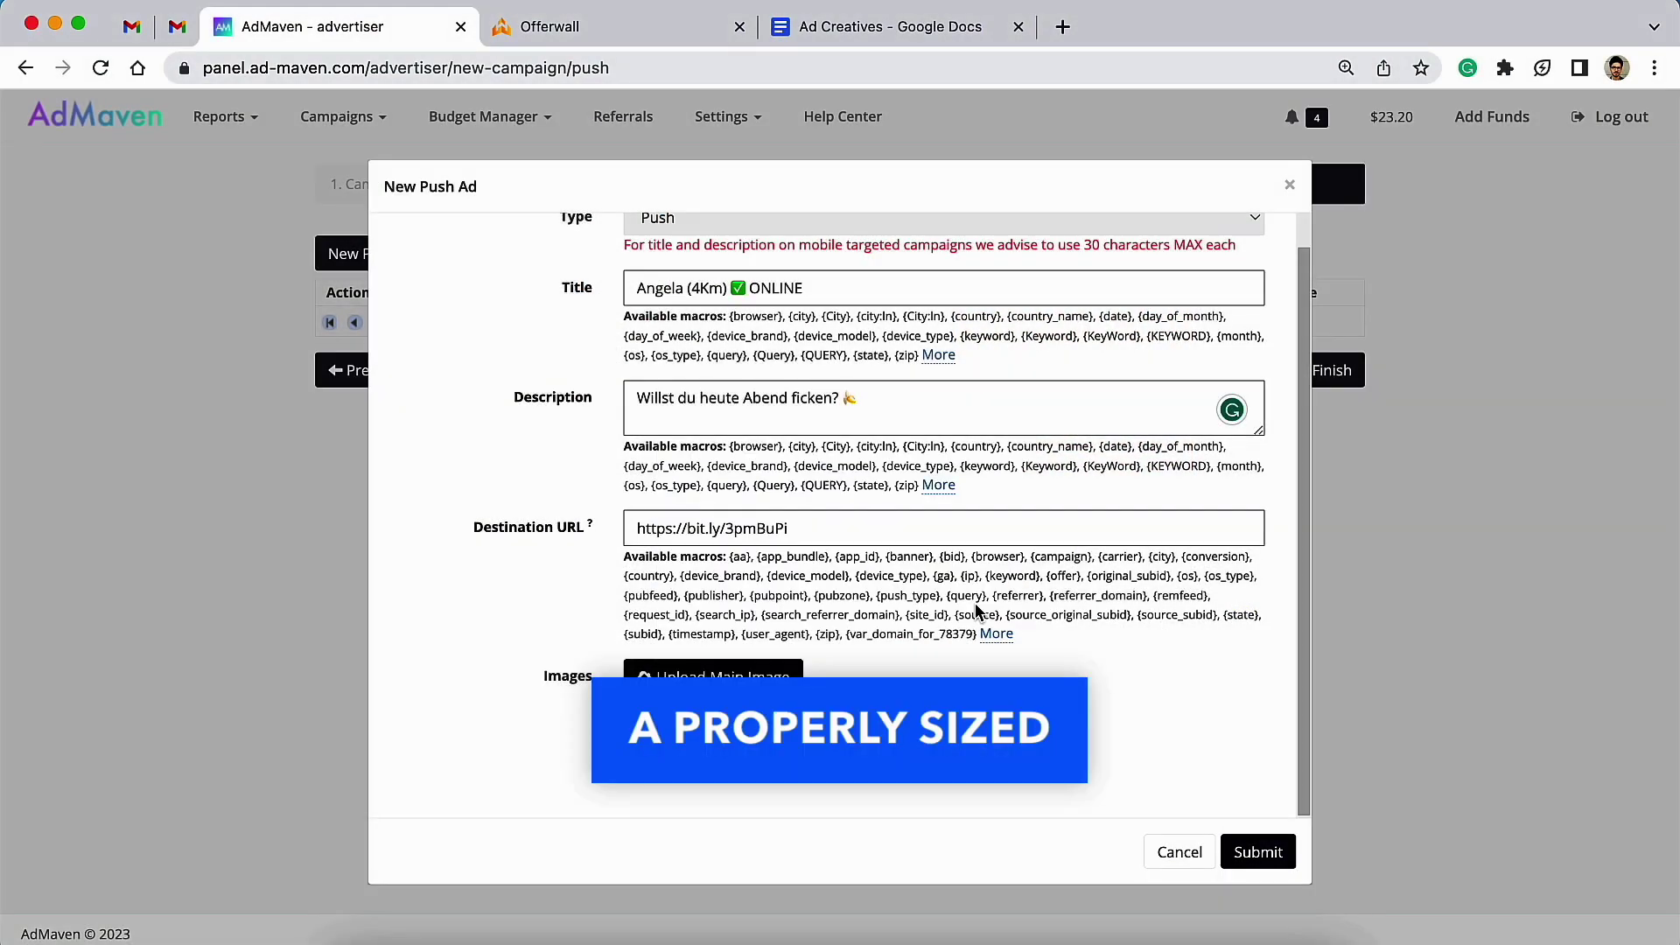
Step: Load Photopea in a new tab and open 1.jpeg from the computer
click(1062, 26)
text(phot)
key(Return)
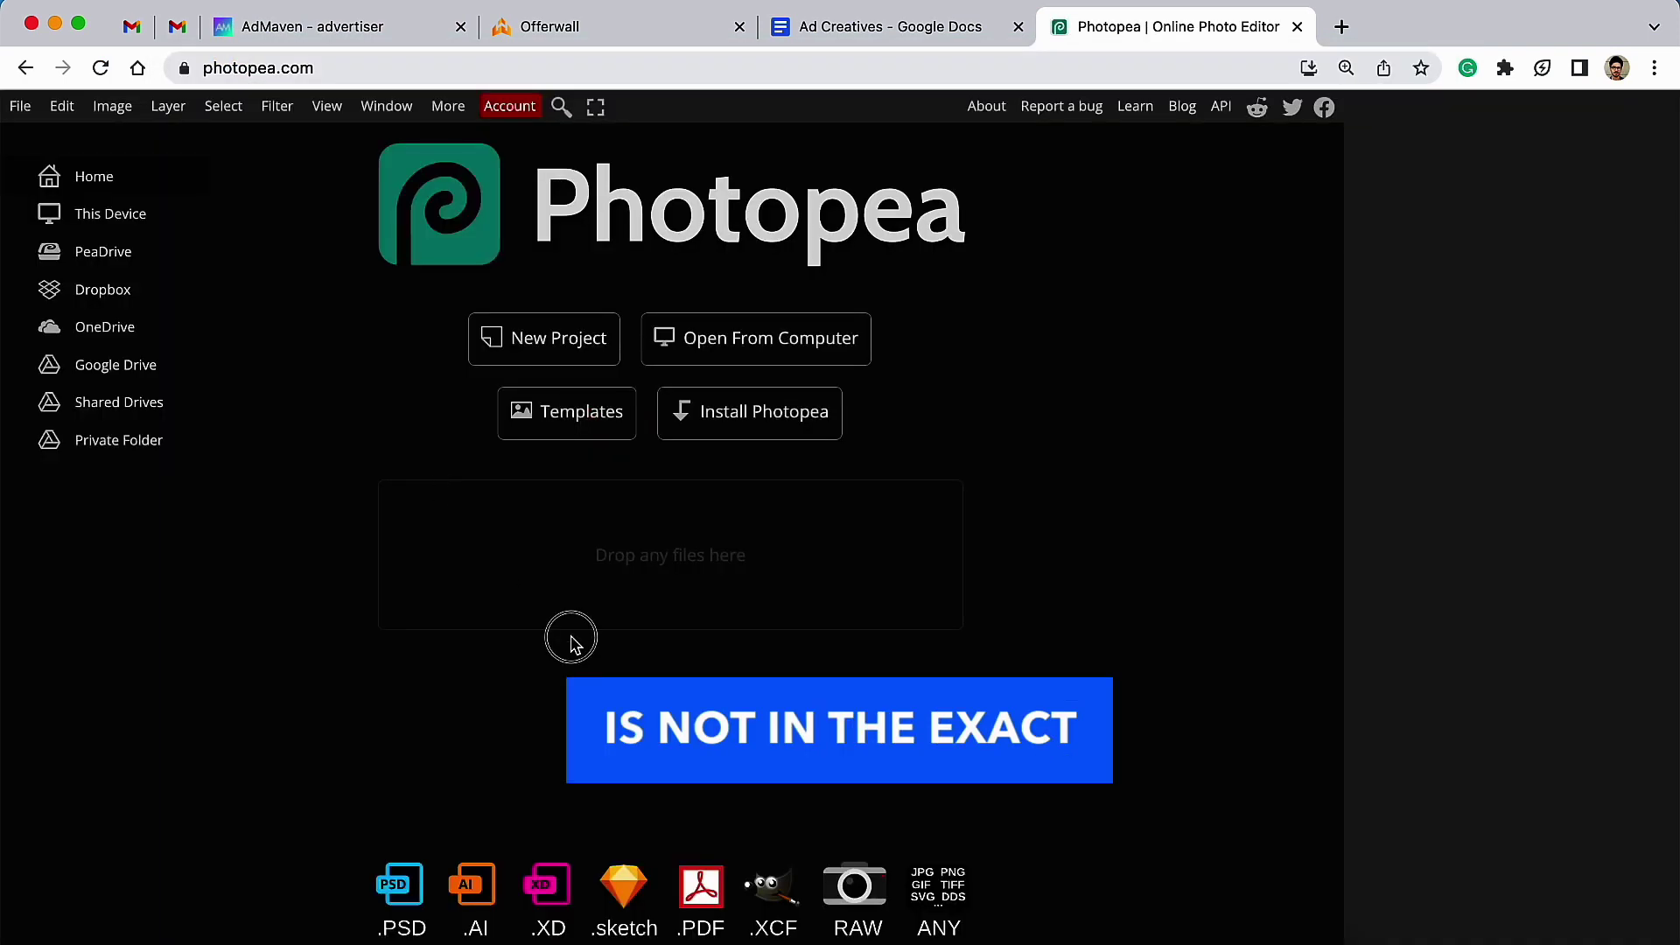
click(756, 338)
click(1085, 308)
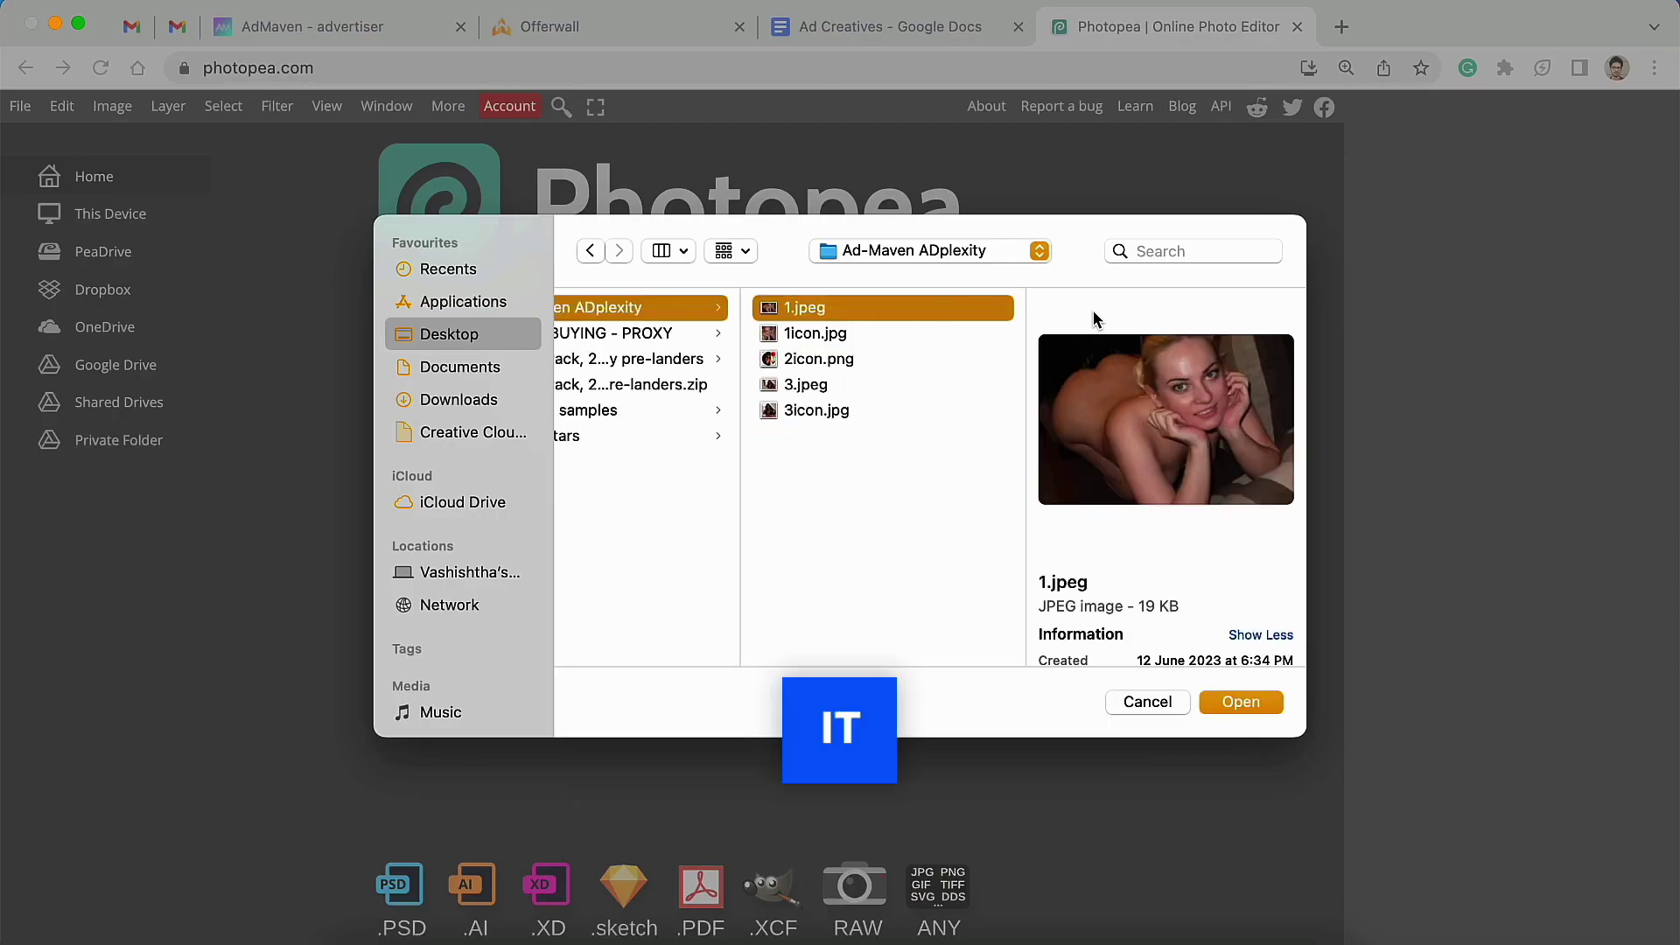
double_click(999, 308)
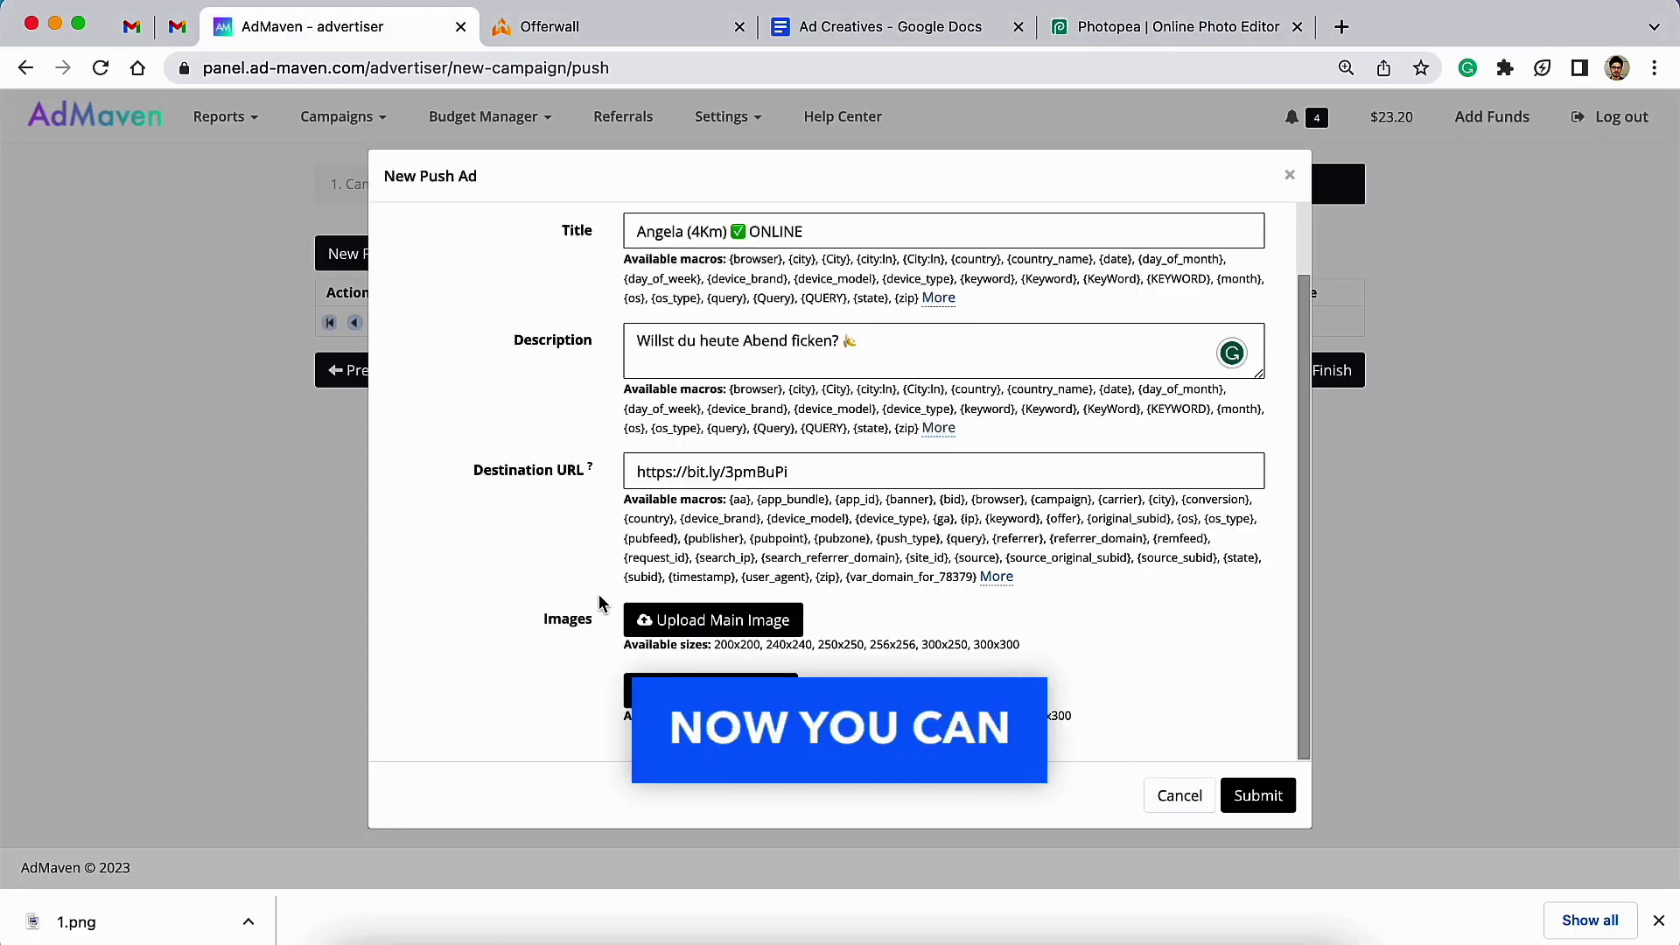
Step: Upload 1.png as the main image and add its 300x250 version
click(652, 619)
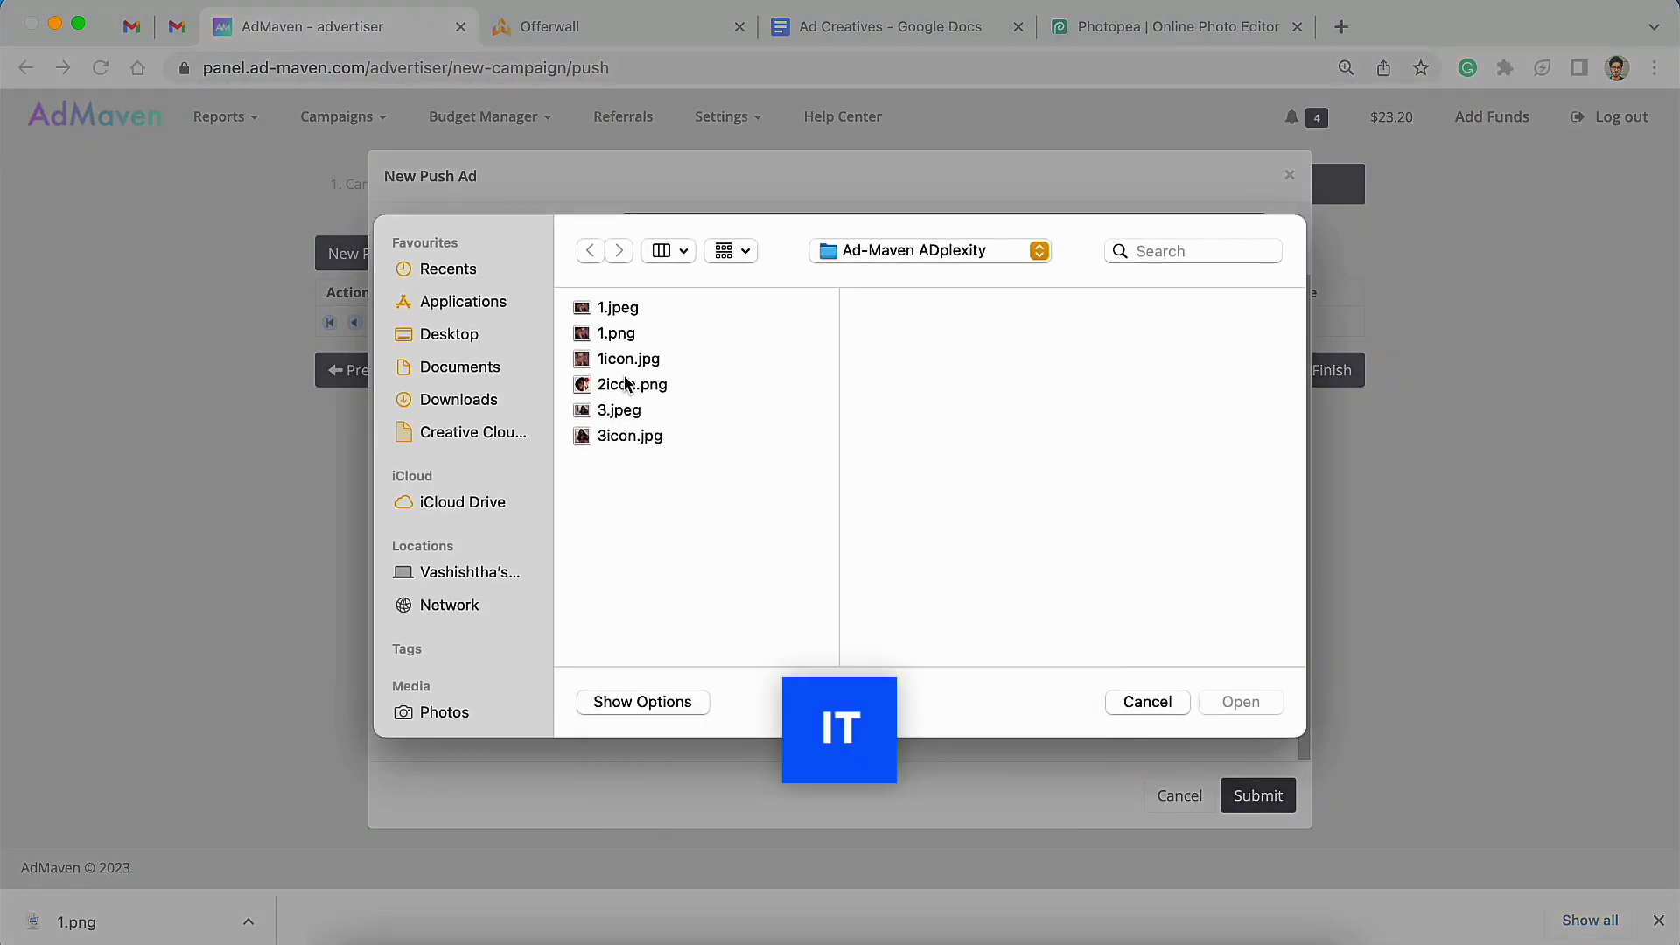
double_click(640, 341)
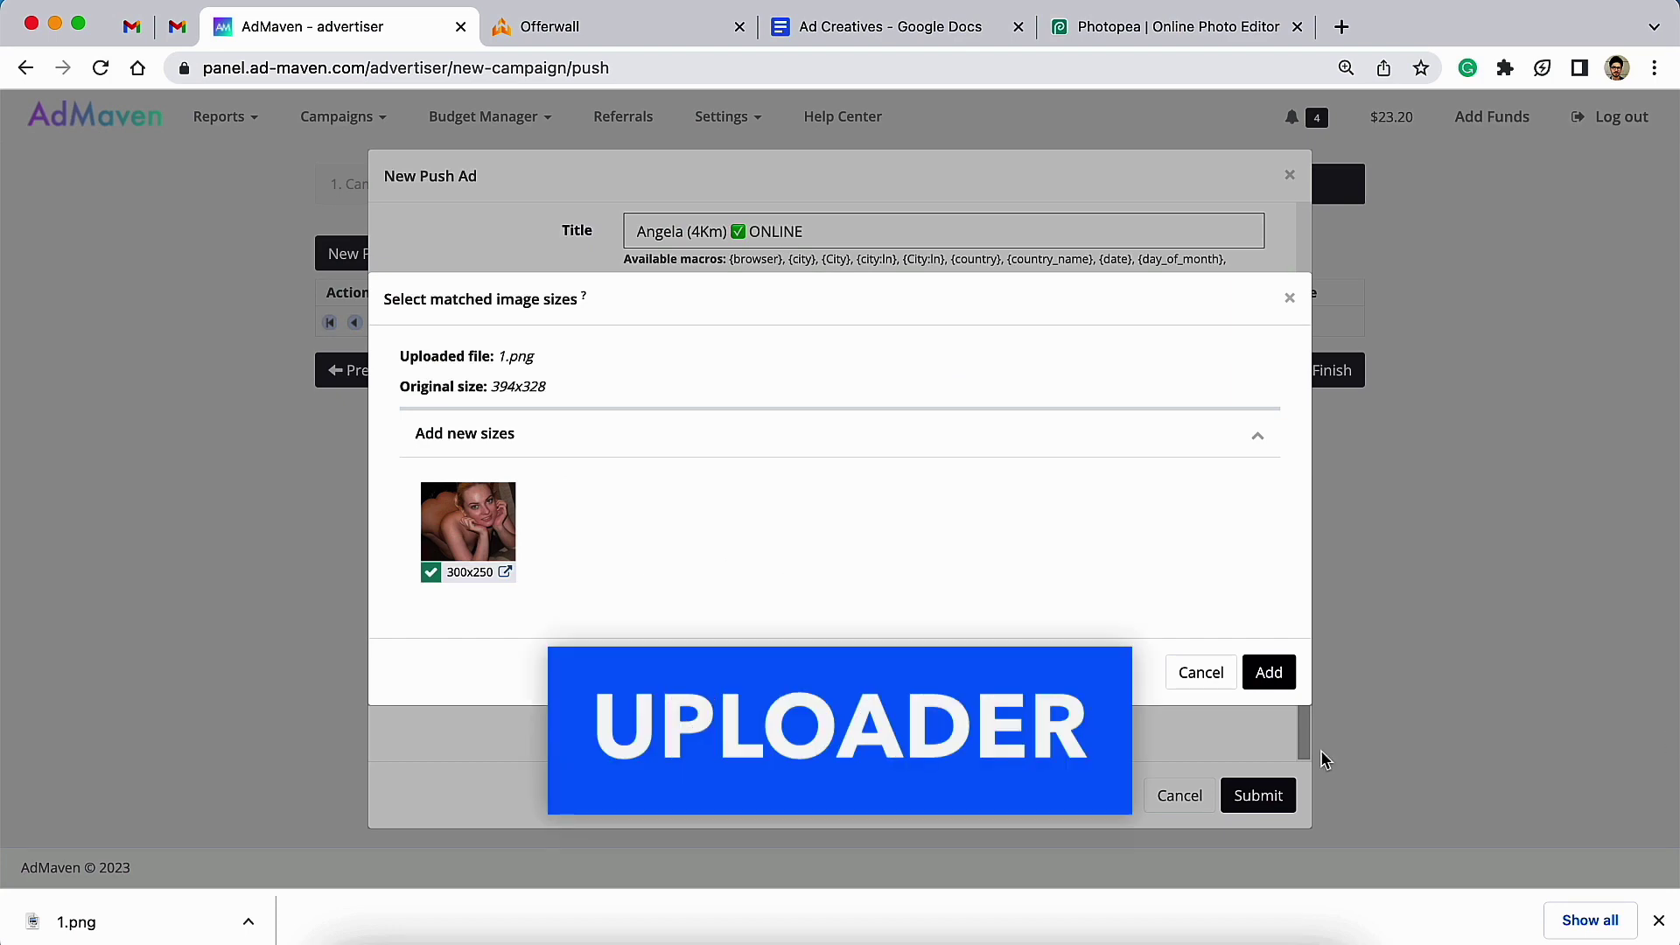
click(1266, 672)
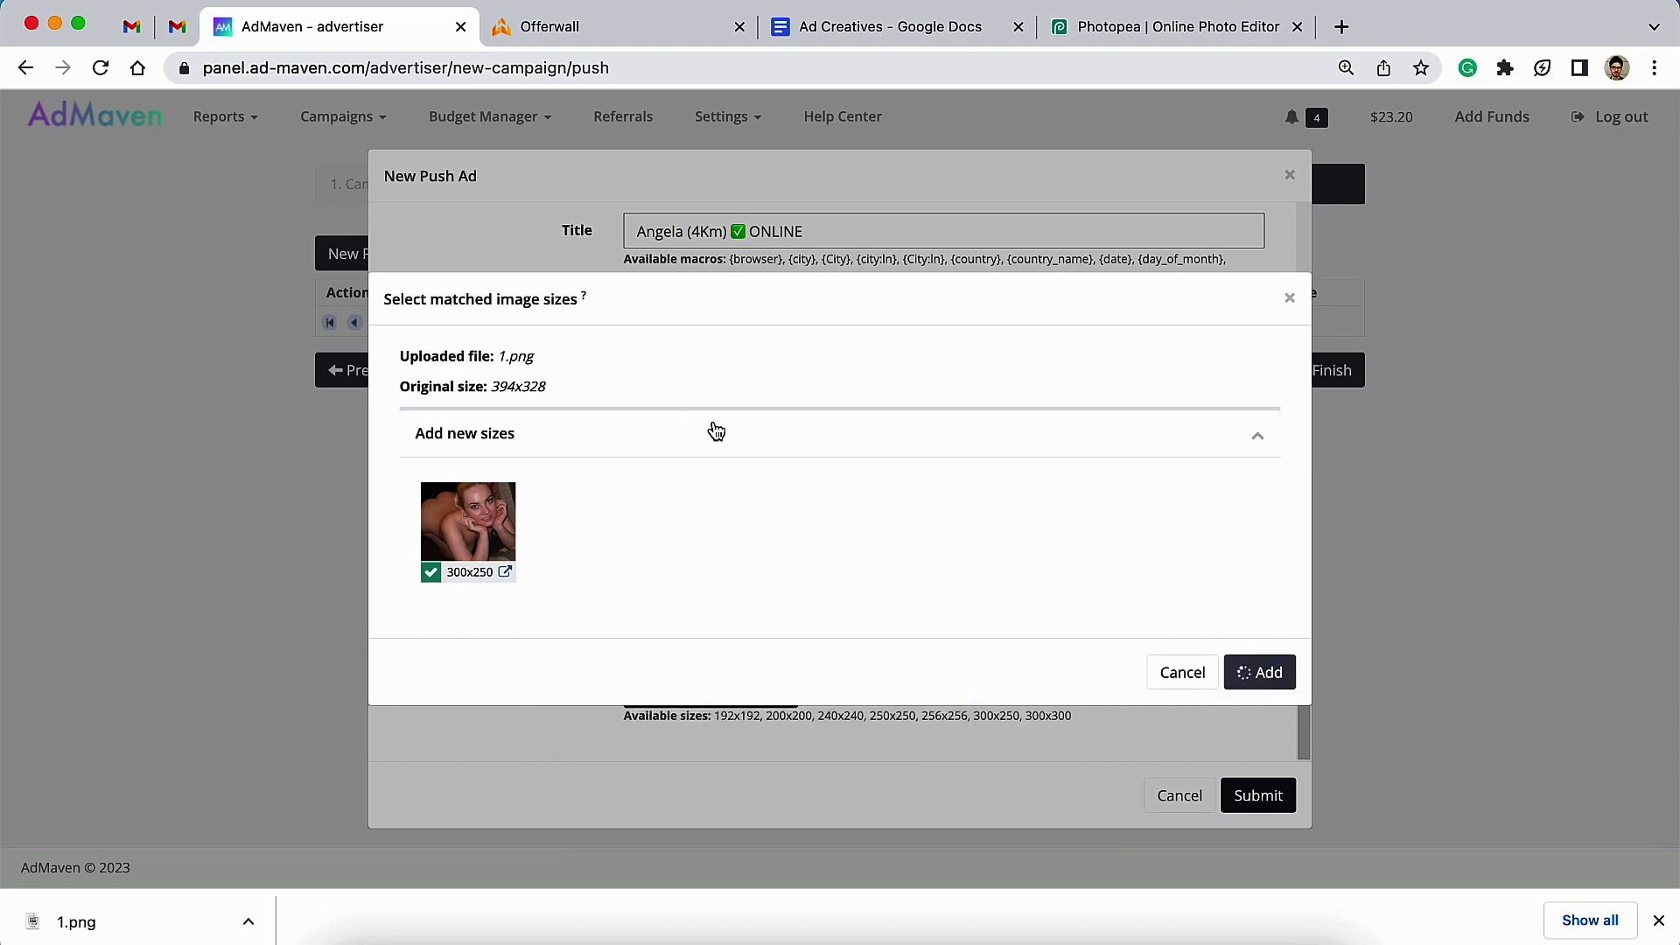
Step: Upload 1.png as the icon image at 300x250 and dismiss the downloads bar
scroll(739, 623, down, 3)
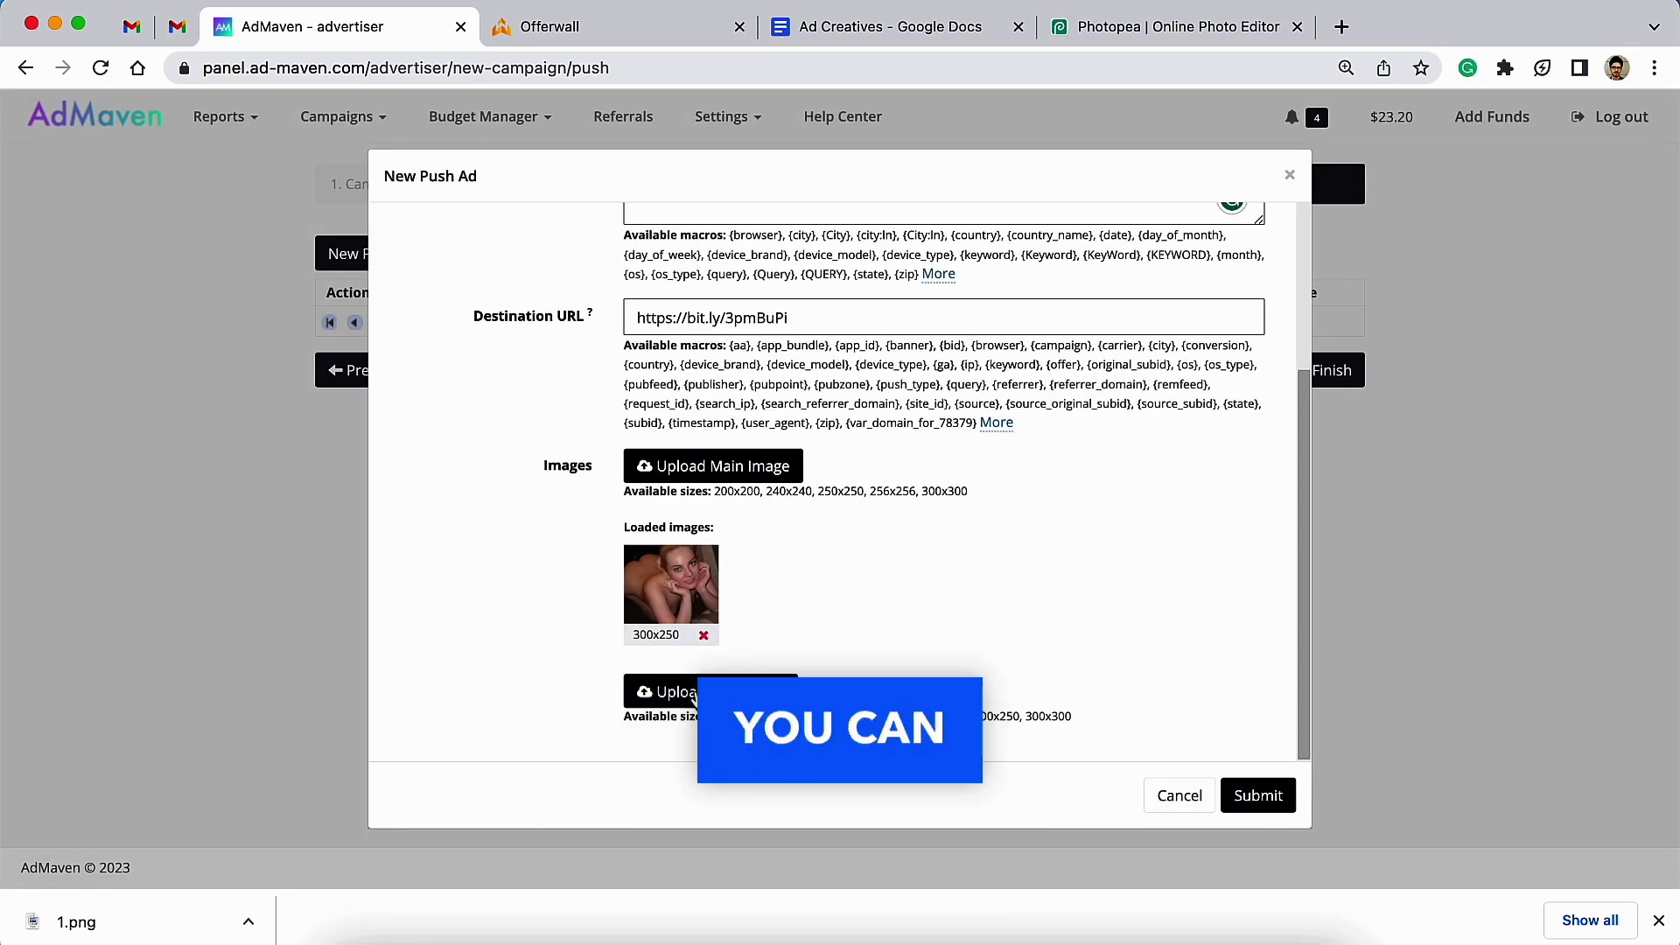
click(694, 696)
double_click(642, 333)
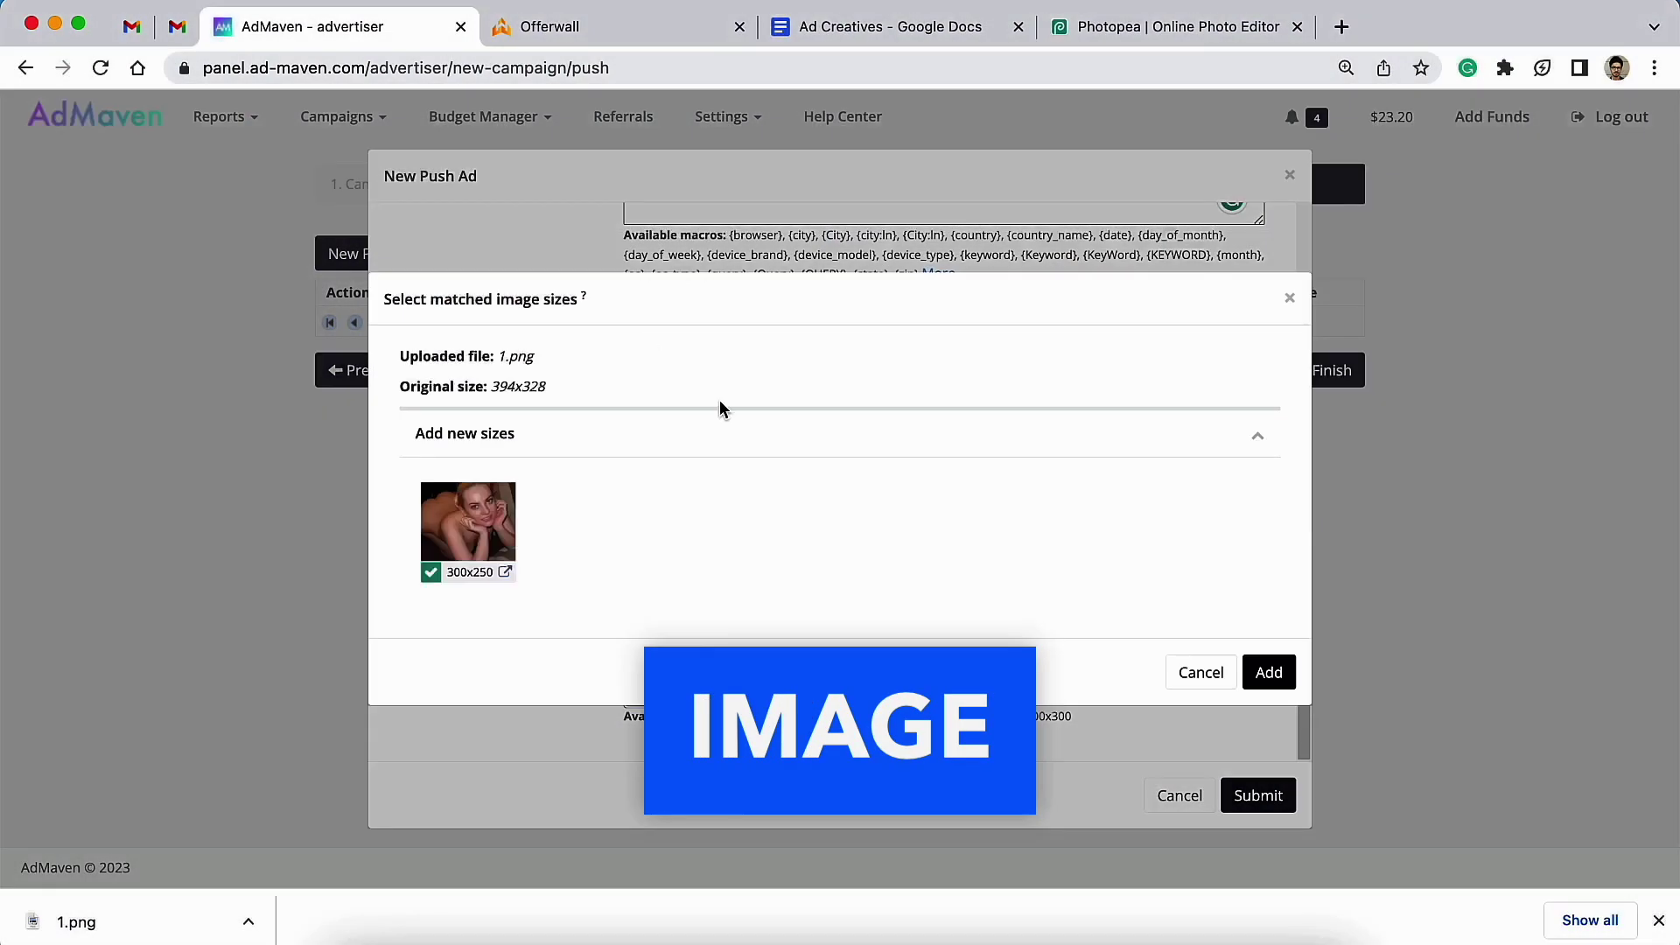
click(1271, 673)
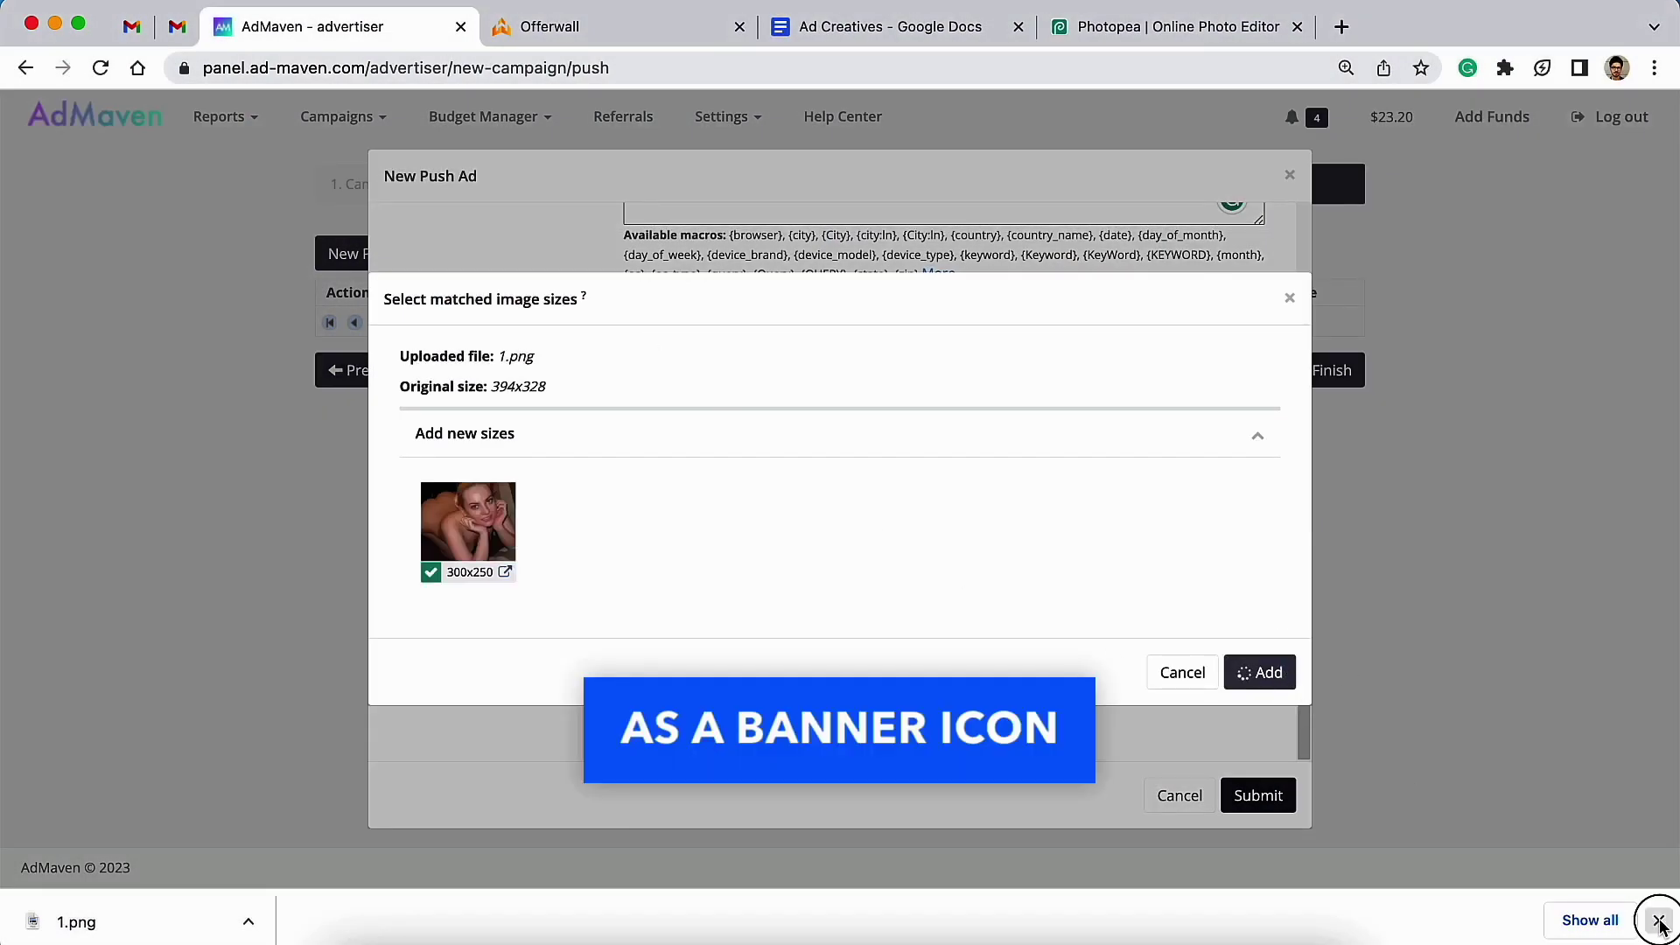
click(1659, 923)
Step: Submit the first push ad
scroll(683, 632, down, 2)
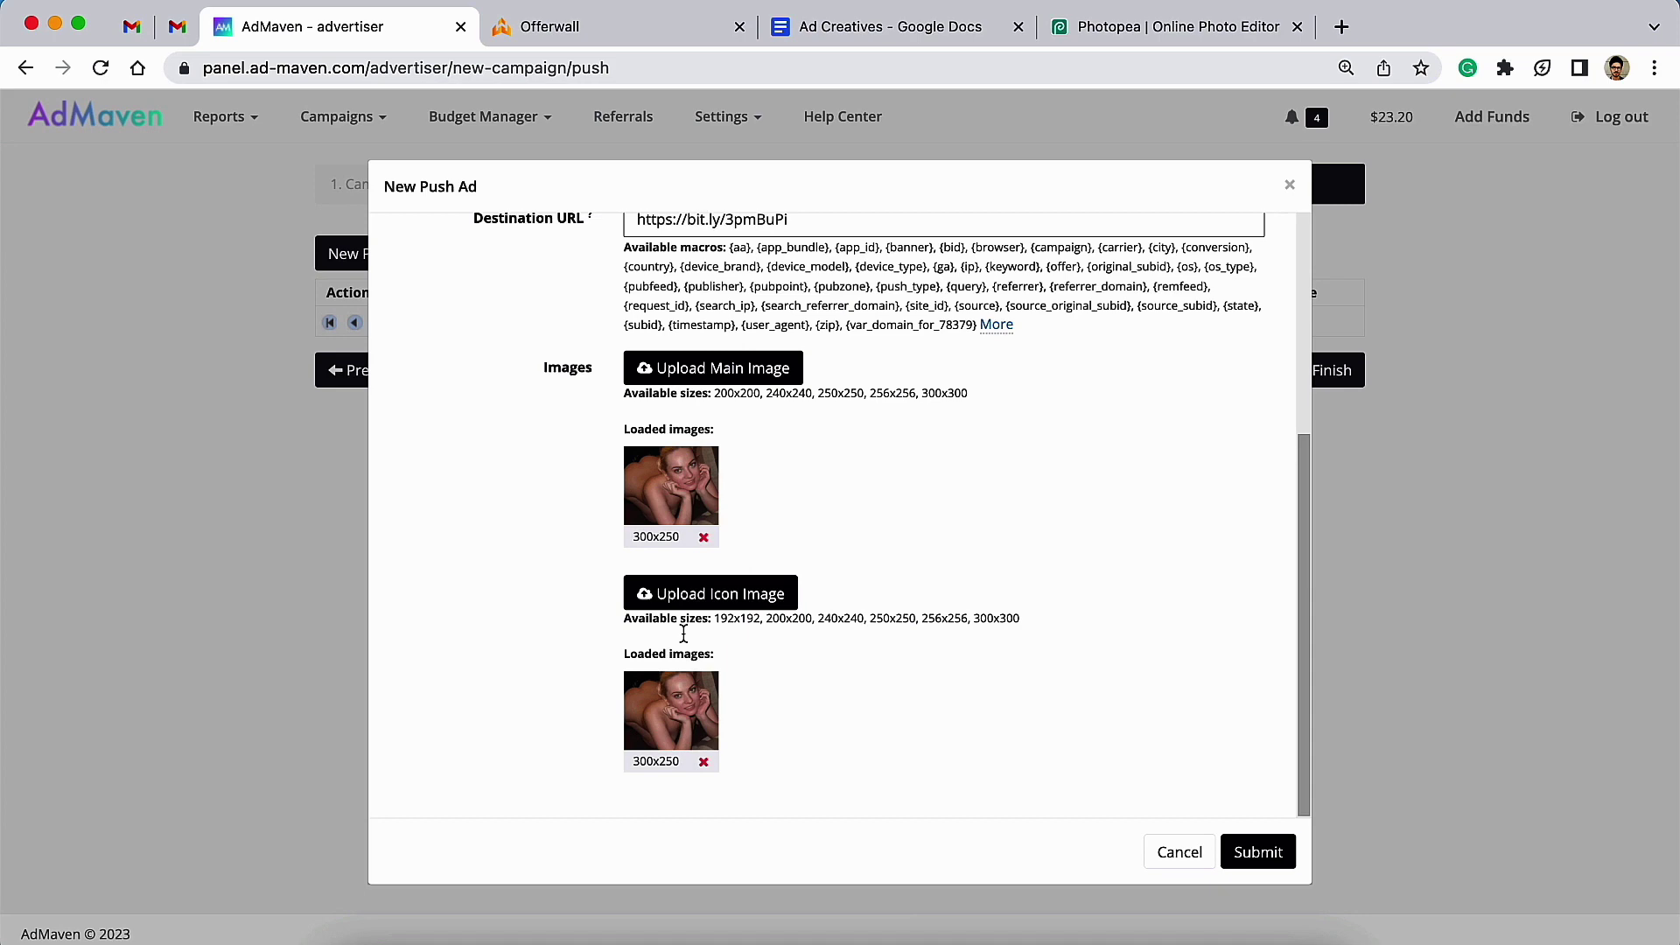
scroll(856, 705, up, 3)
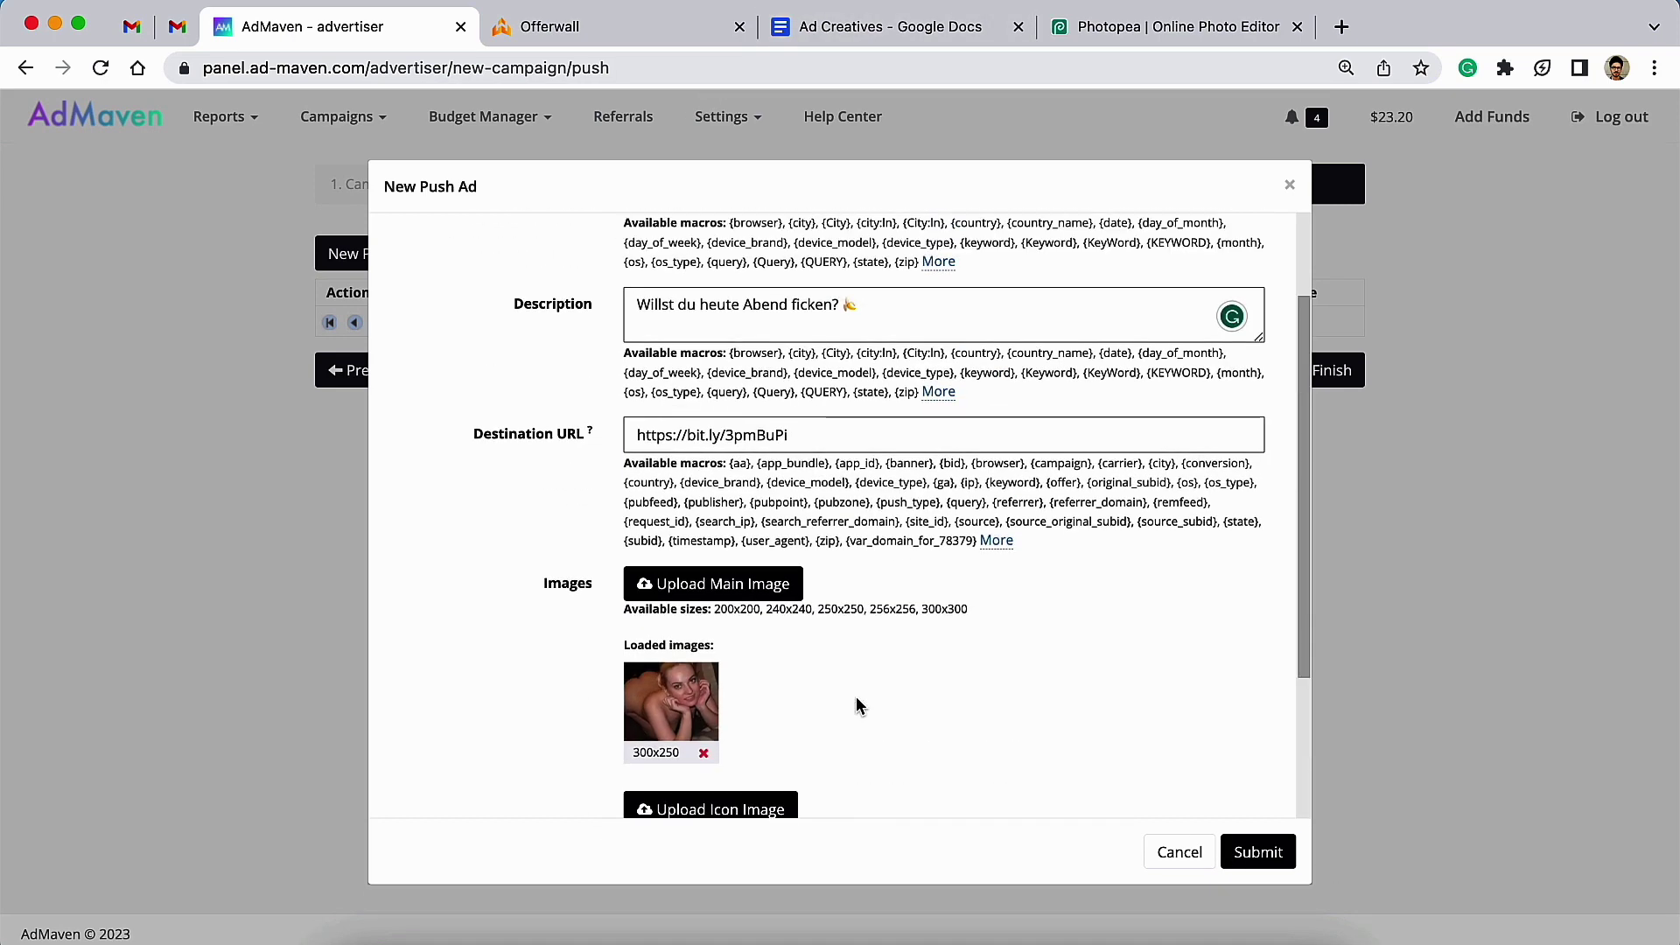
scroll(856, 705, up, 2)
scroll(877, 705, down, 5)
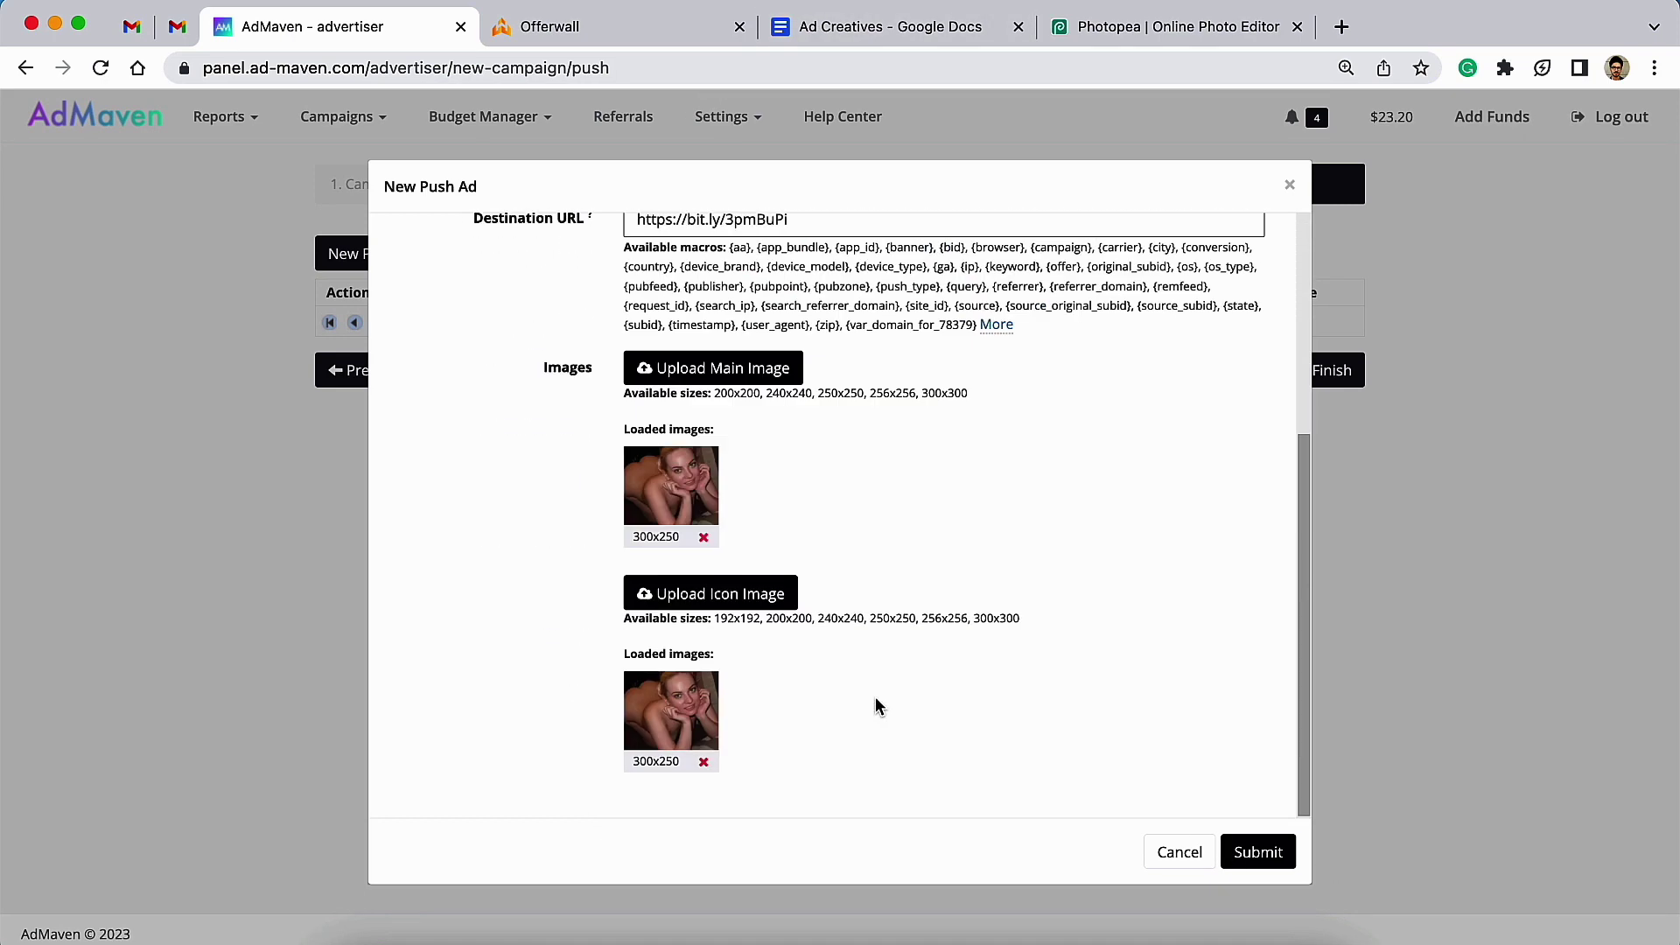
click(1279, 862)
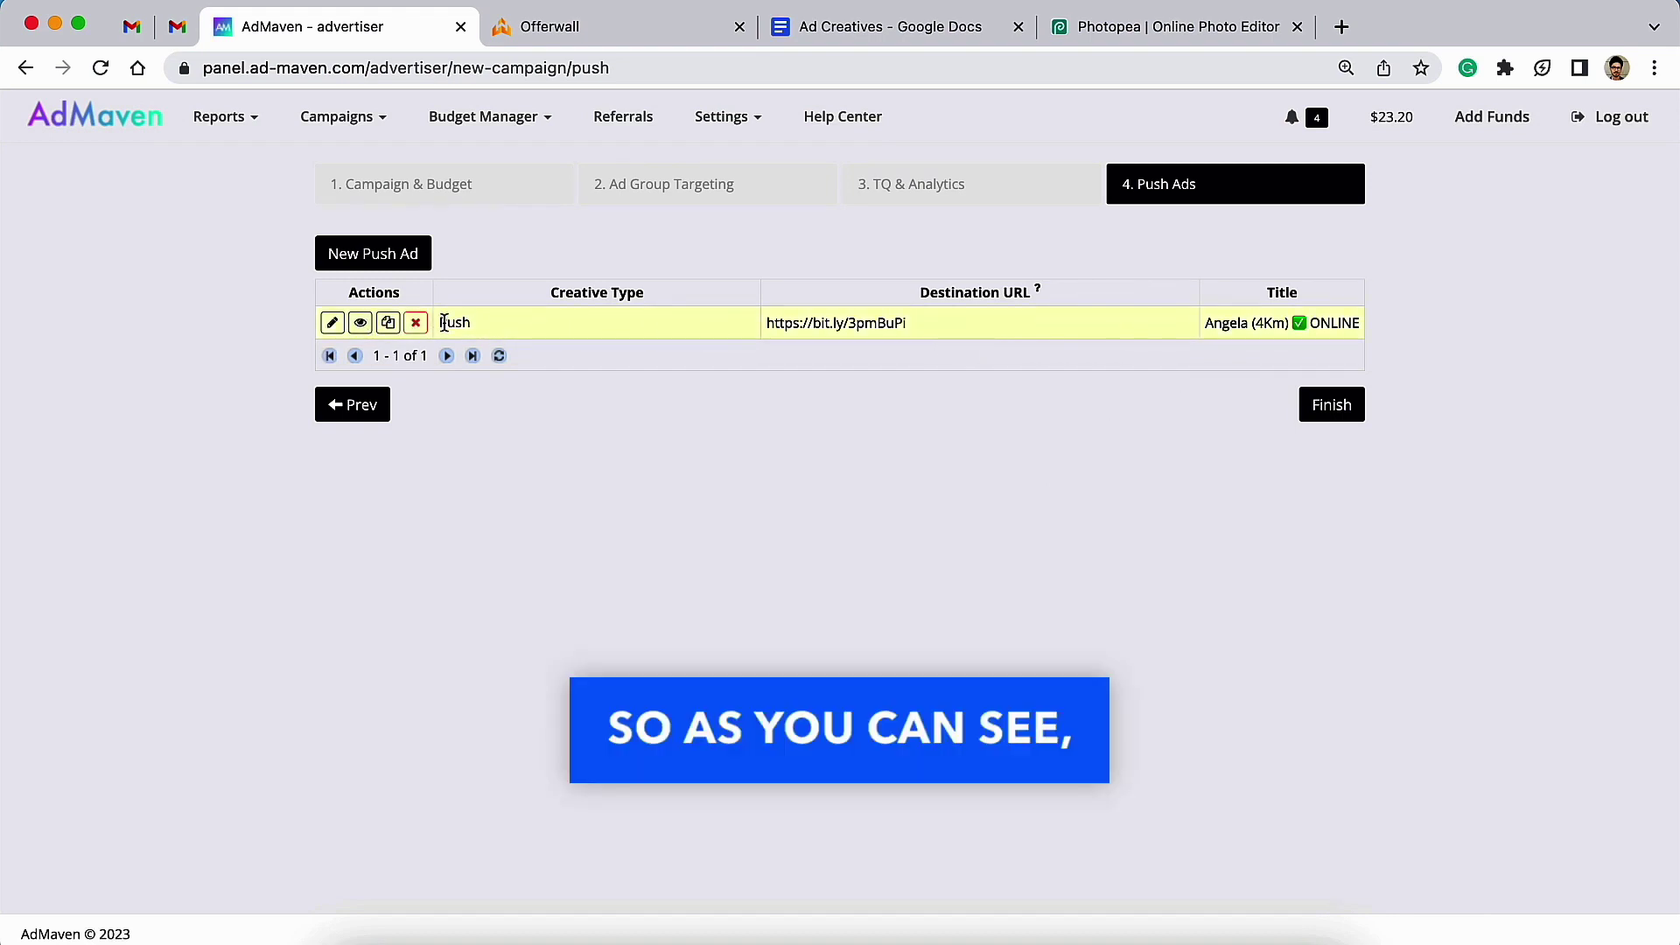
Step: Start a second push ad and copy the icon file name 2icon.png from Ad Creatives
click(385, 258)
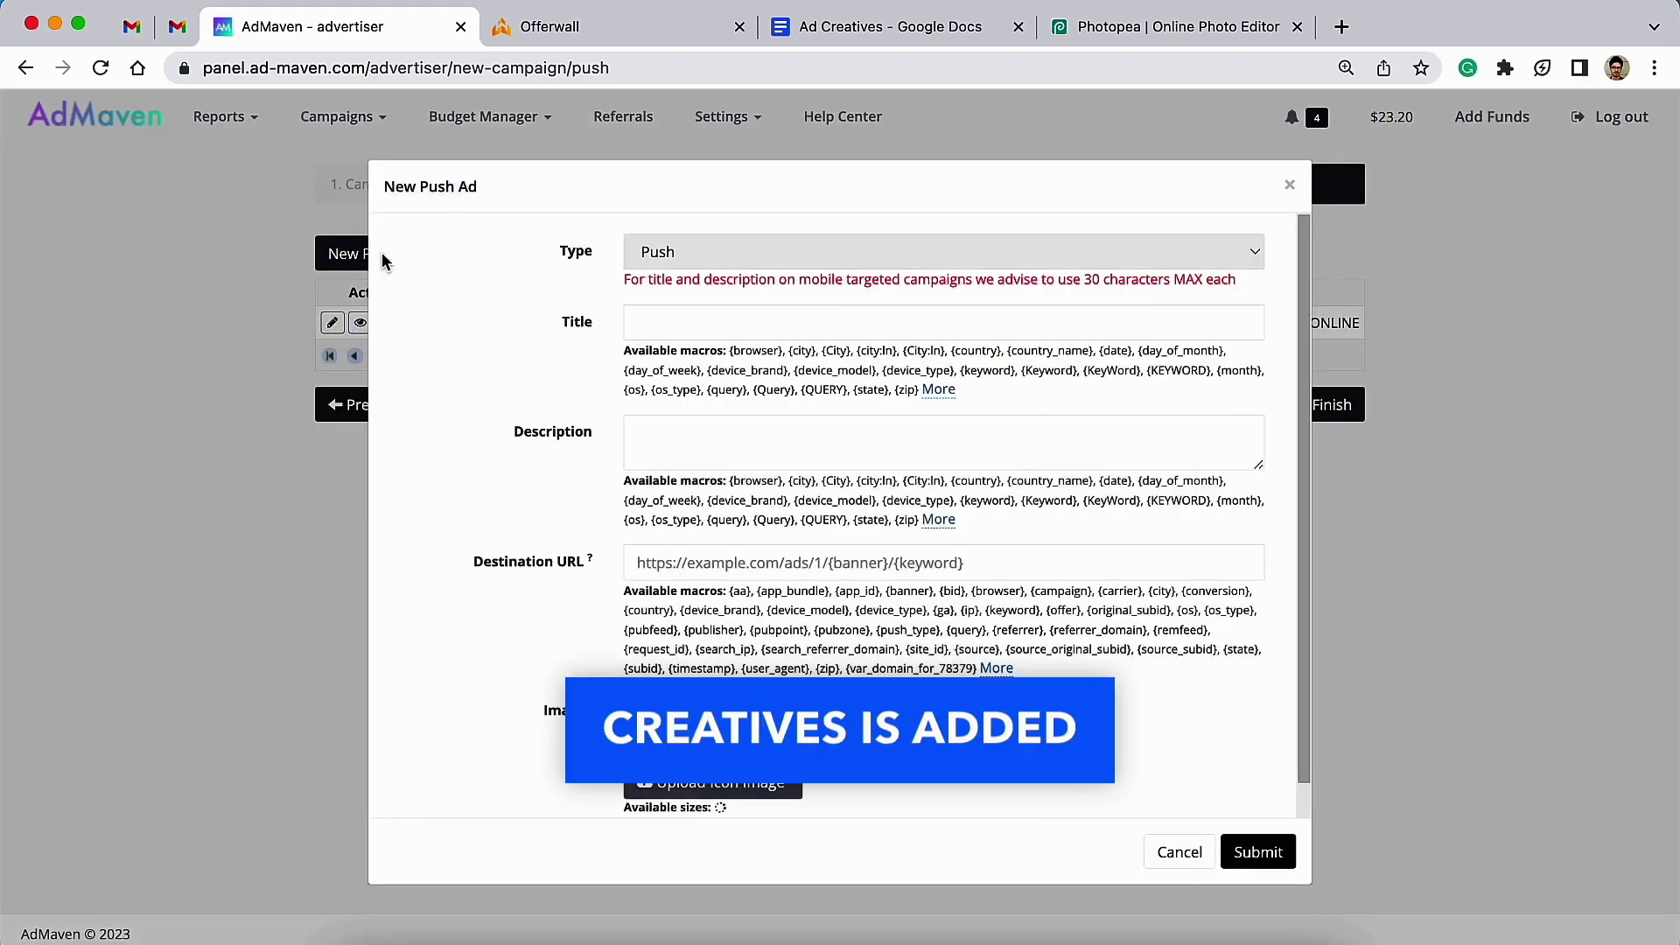
click(931, 28)
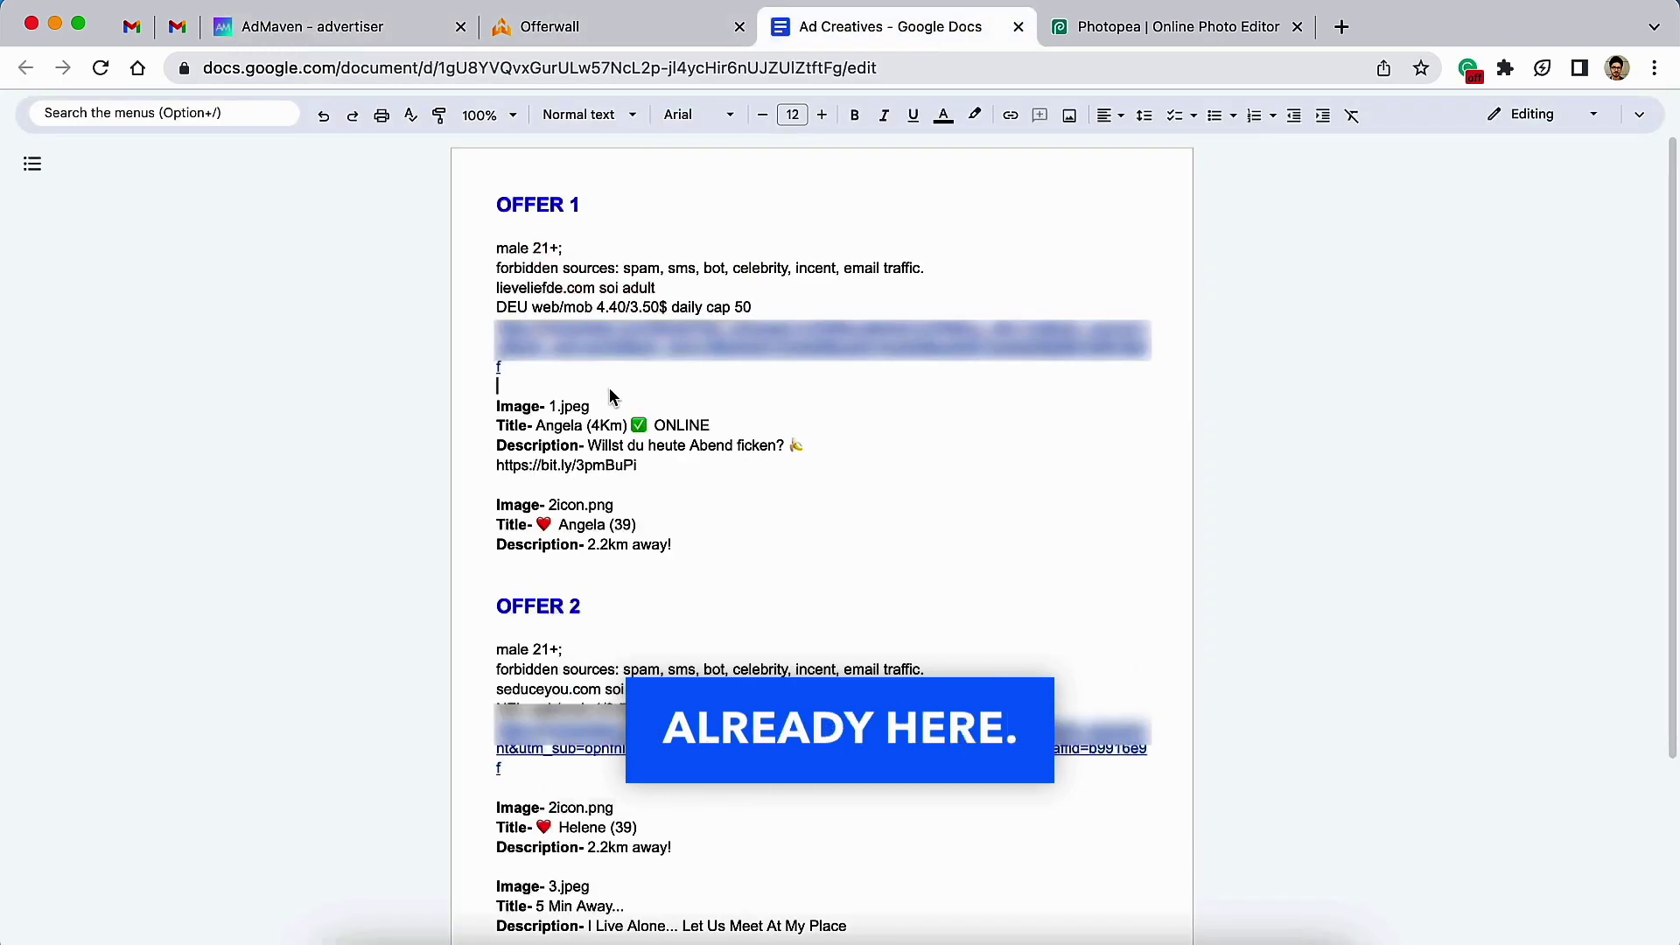
double_click(555, 504)
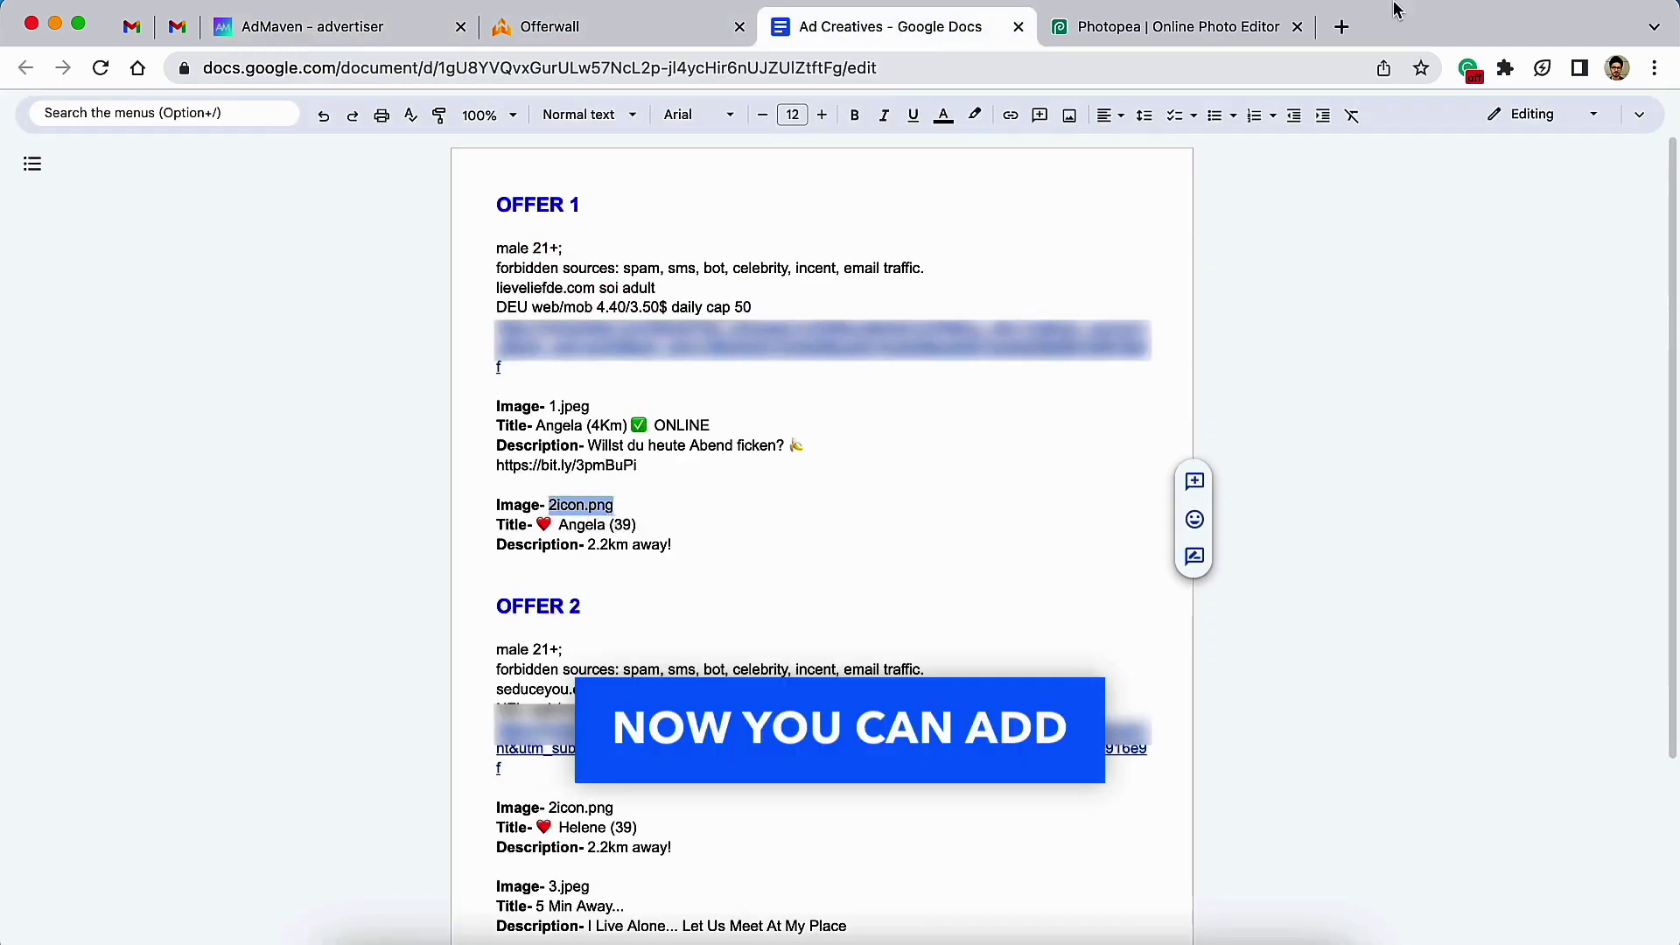
key(ctrl+Tab)
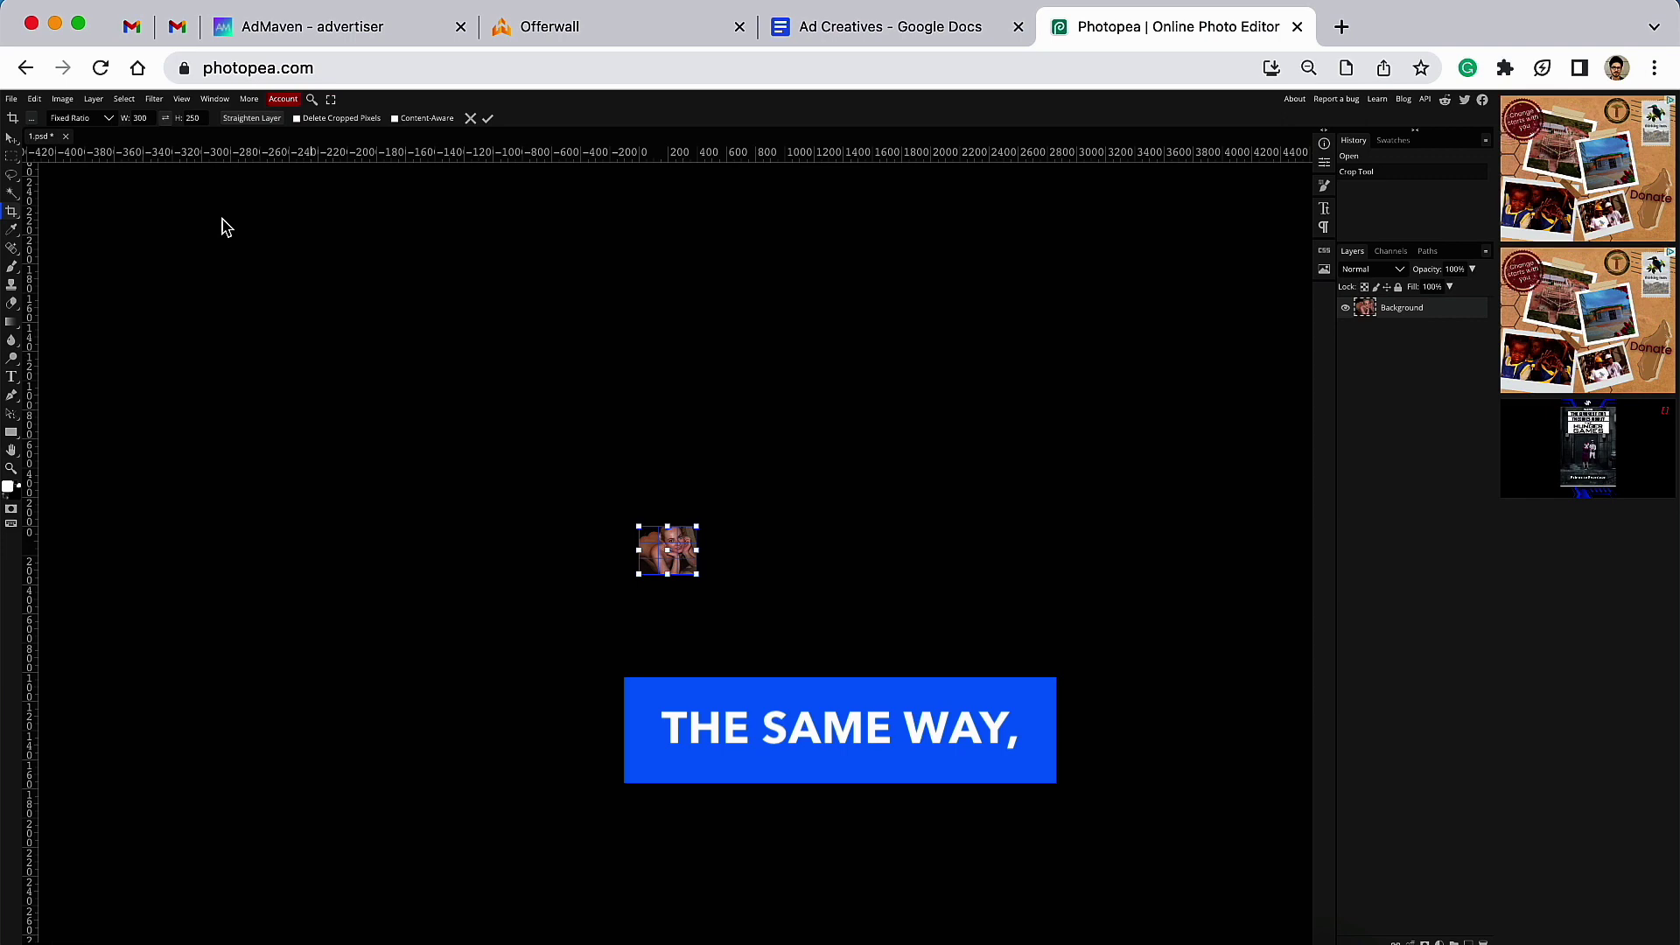
Step: Close 1.psd, add the 300x250 image to the second ad and submit it
click(65, 136)
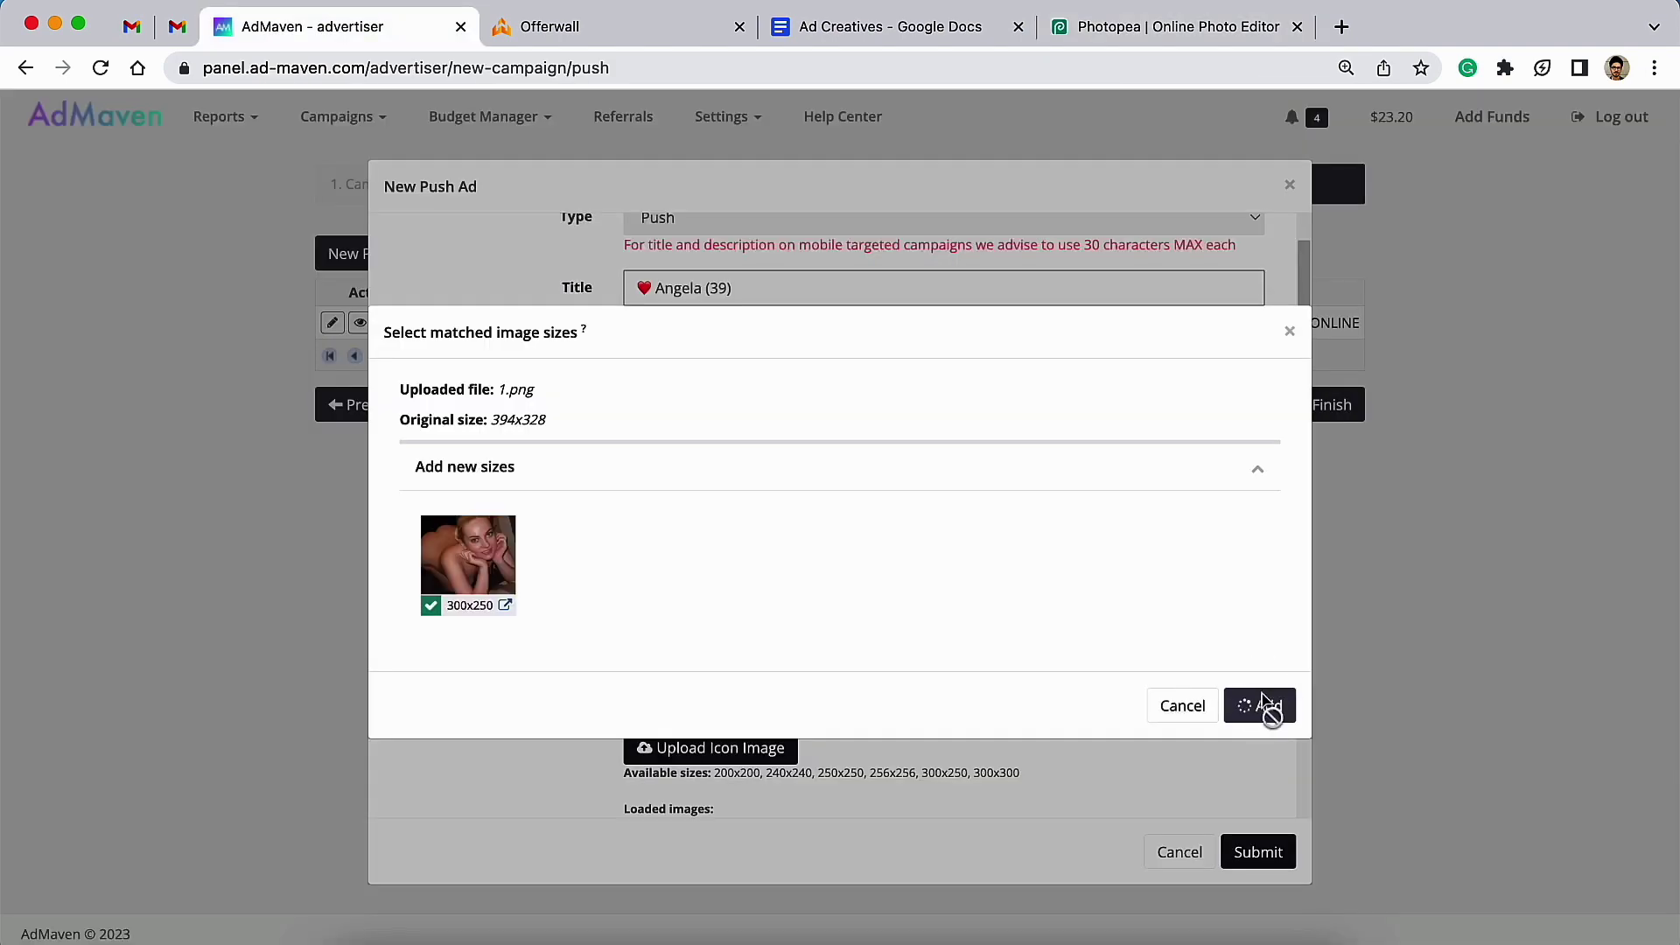
click(1268, 705)
scroll(843, 517, down, 4)
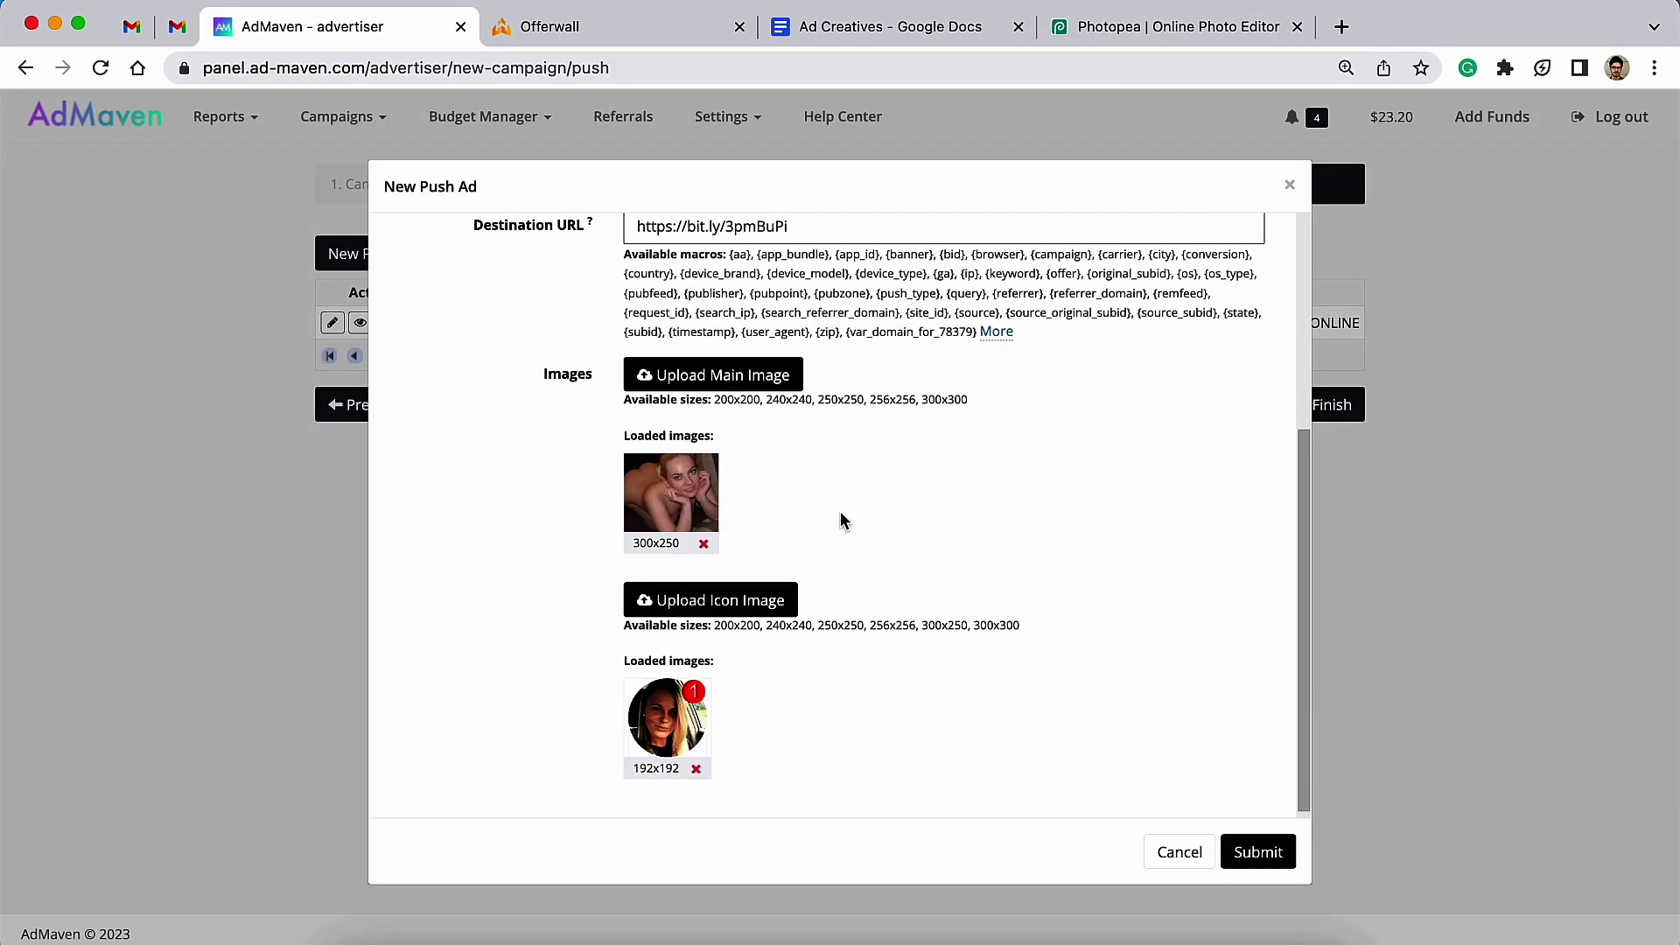
click(1253, 853)
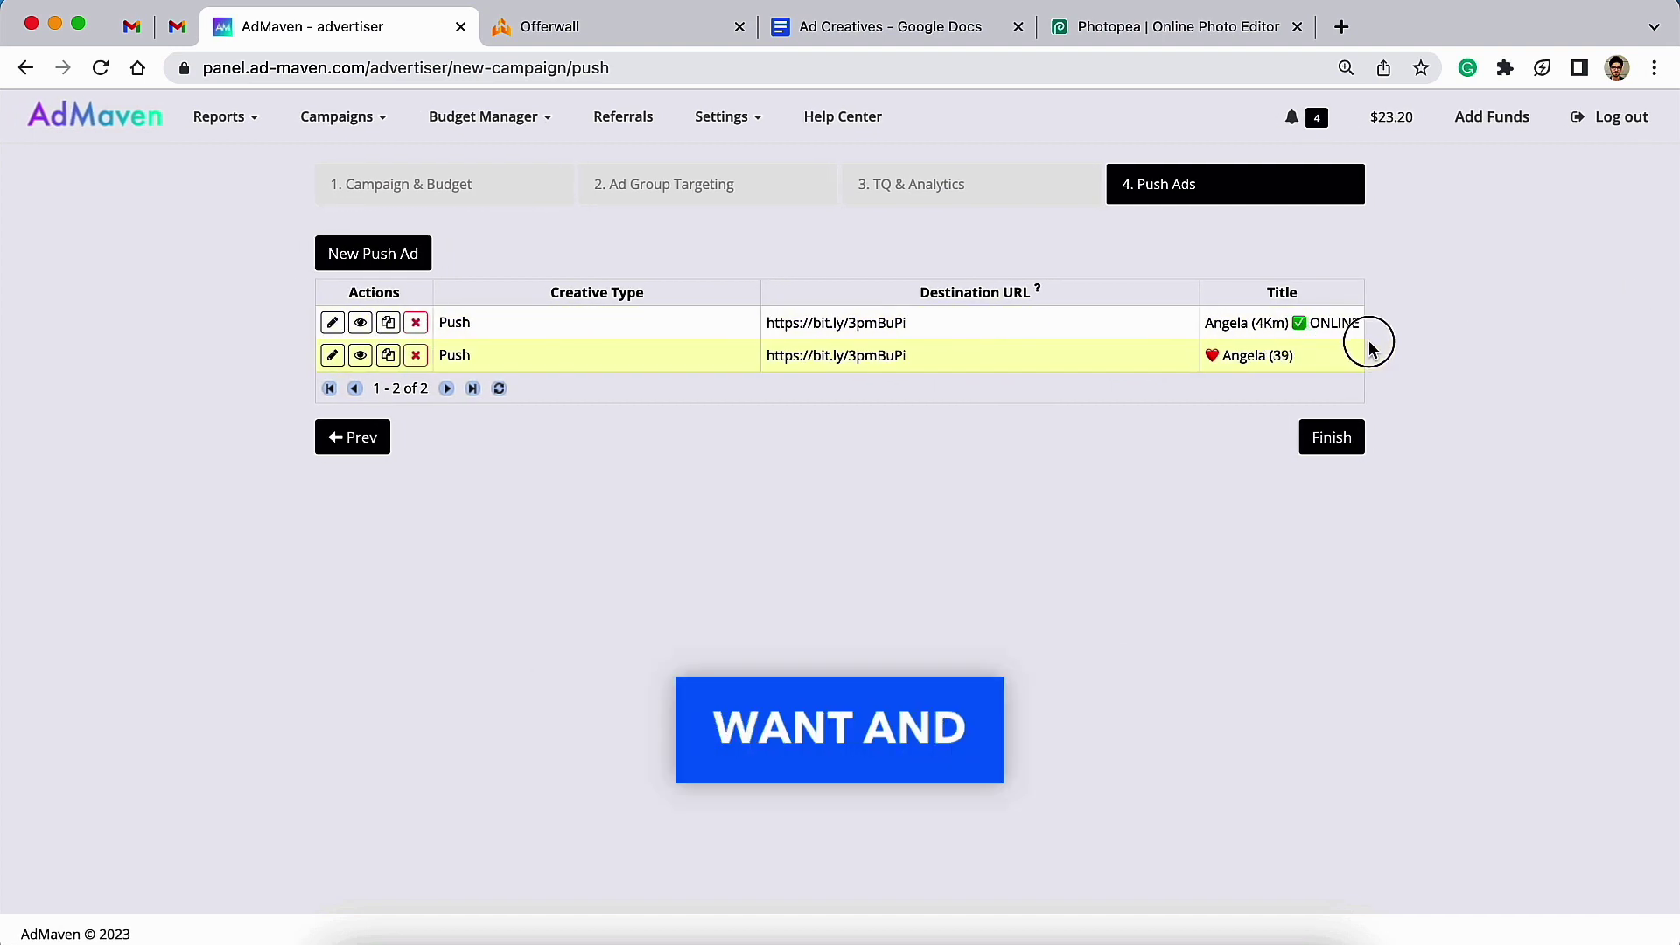
Step: Finish the DEU push campaign setup and start editing its budget cells
click(1270, 320)
click(1328, 442)
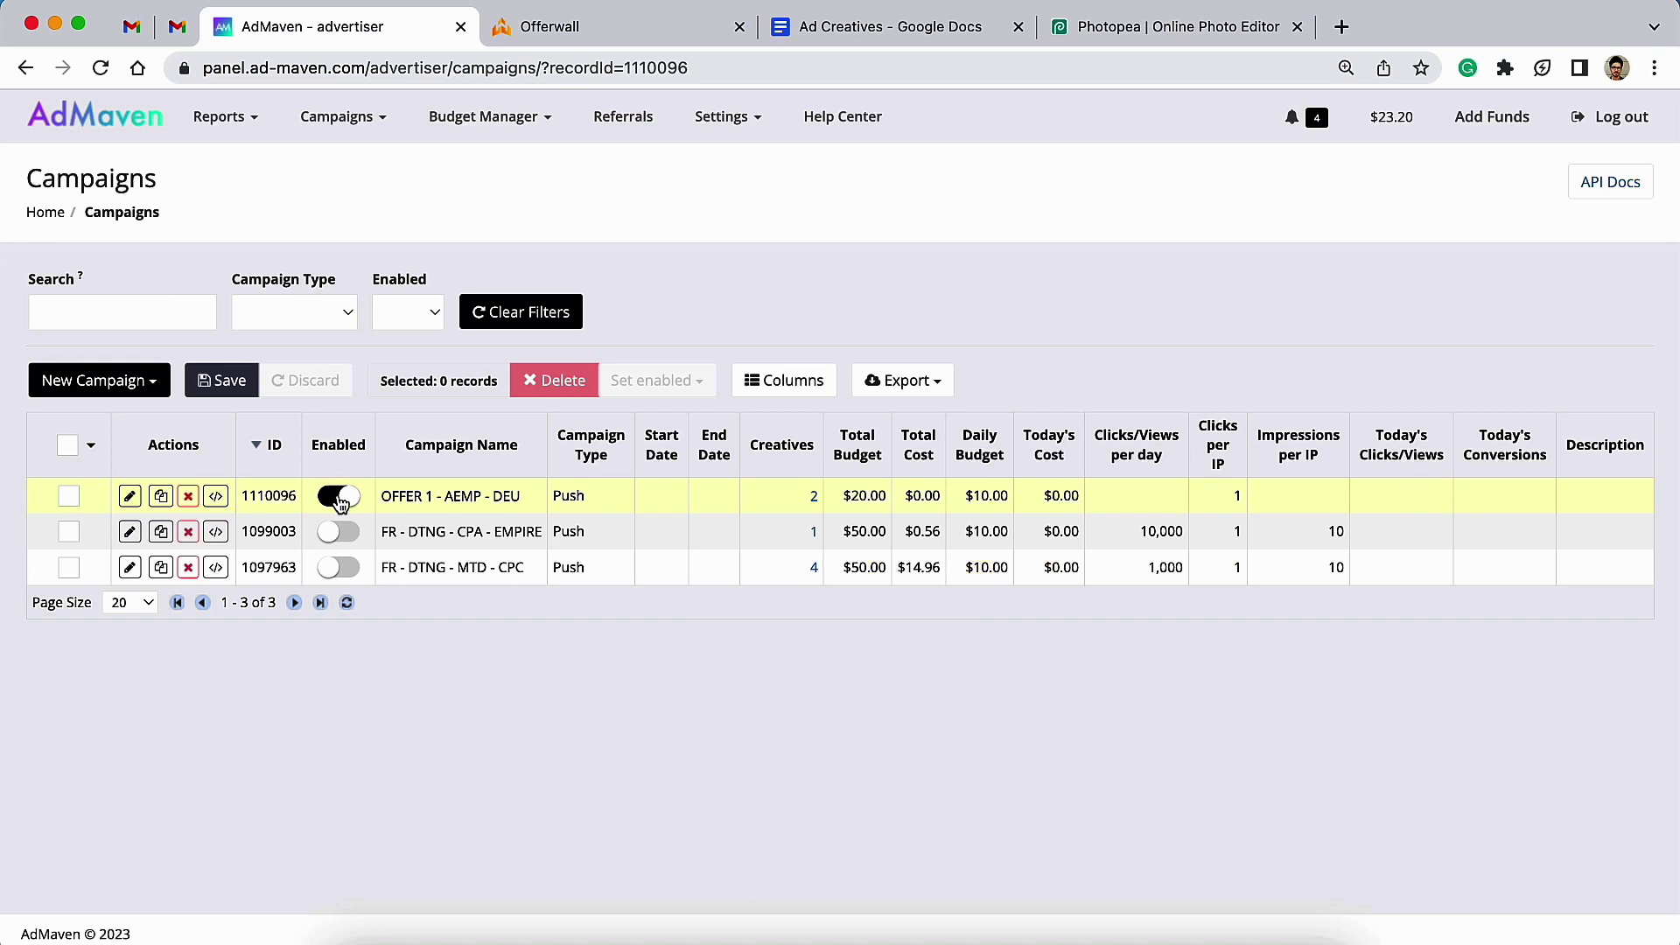
click(849, 496)
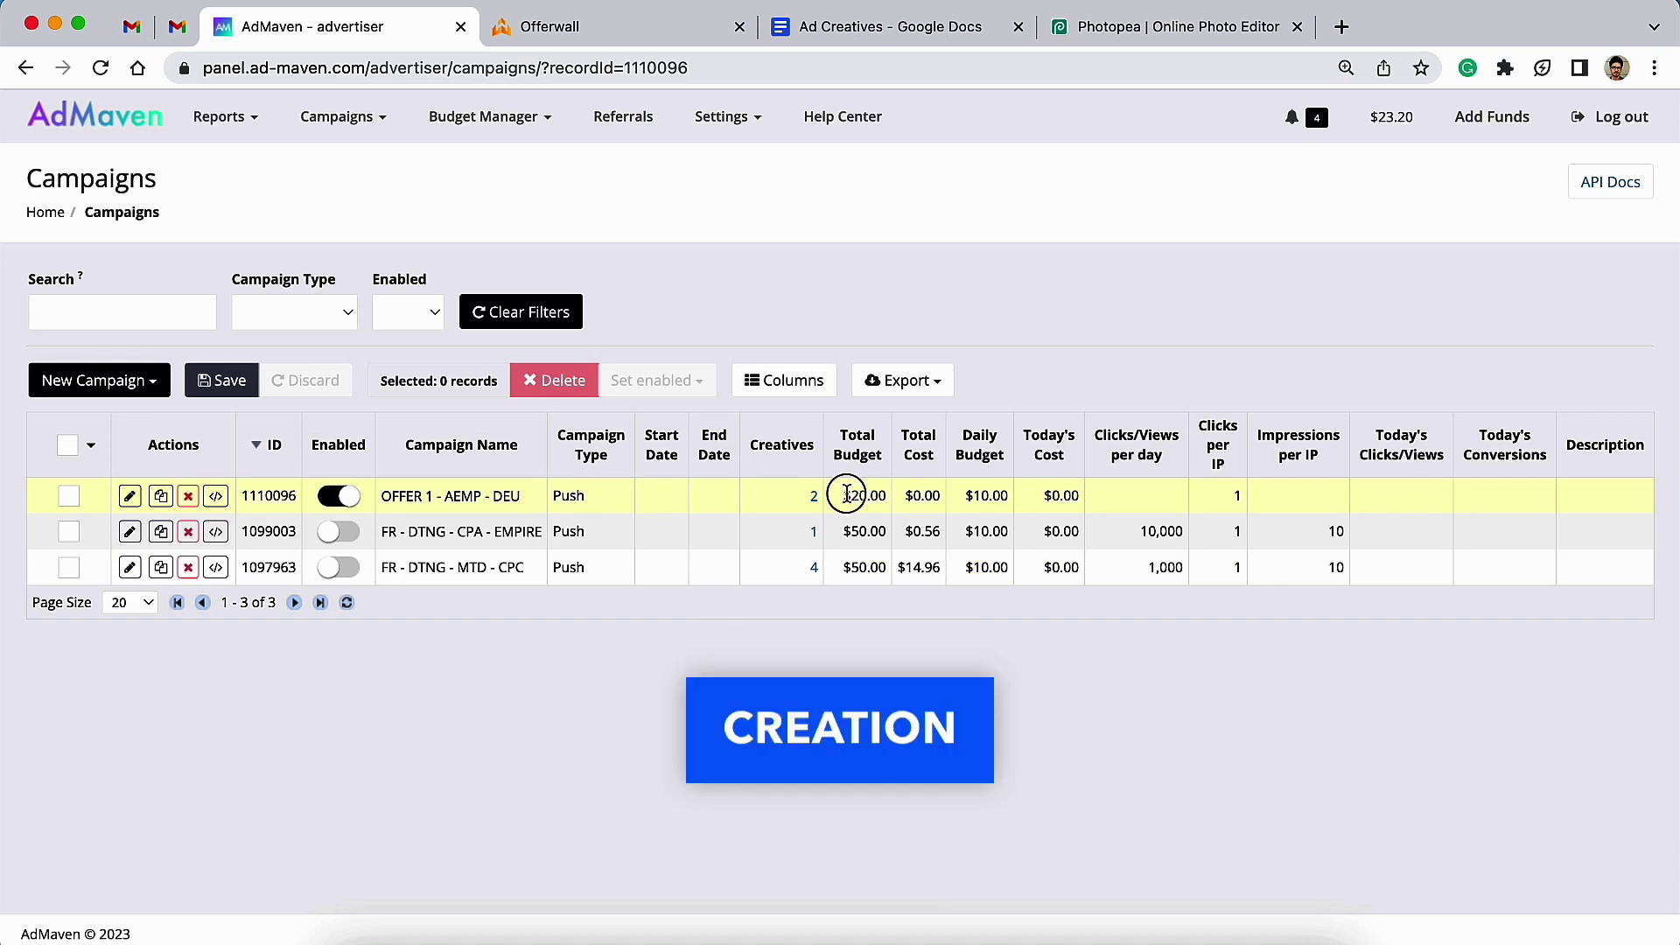
click(971, 496)
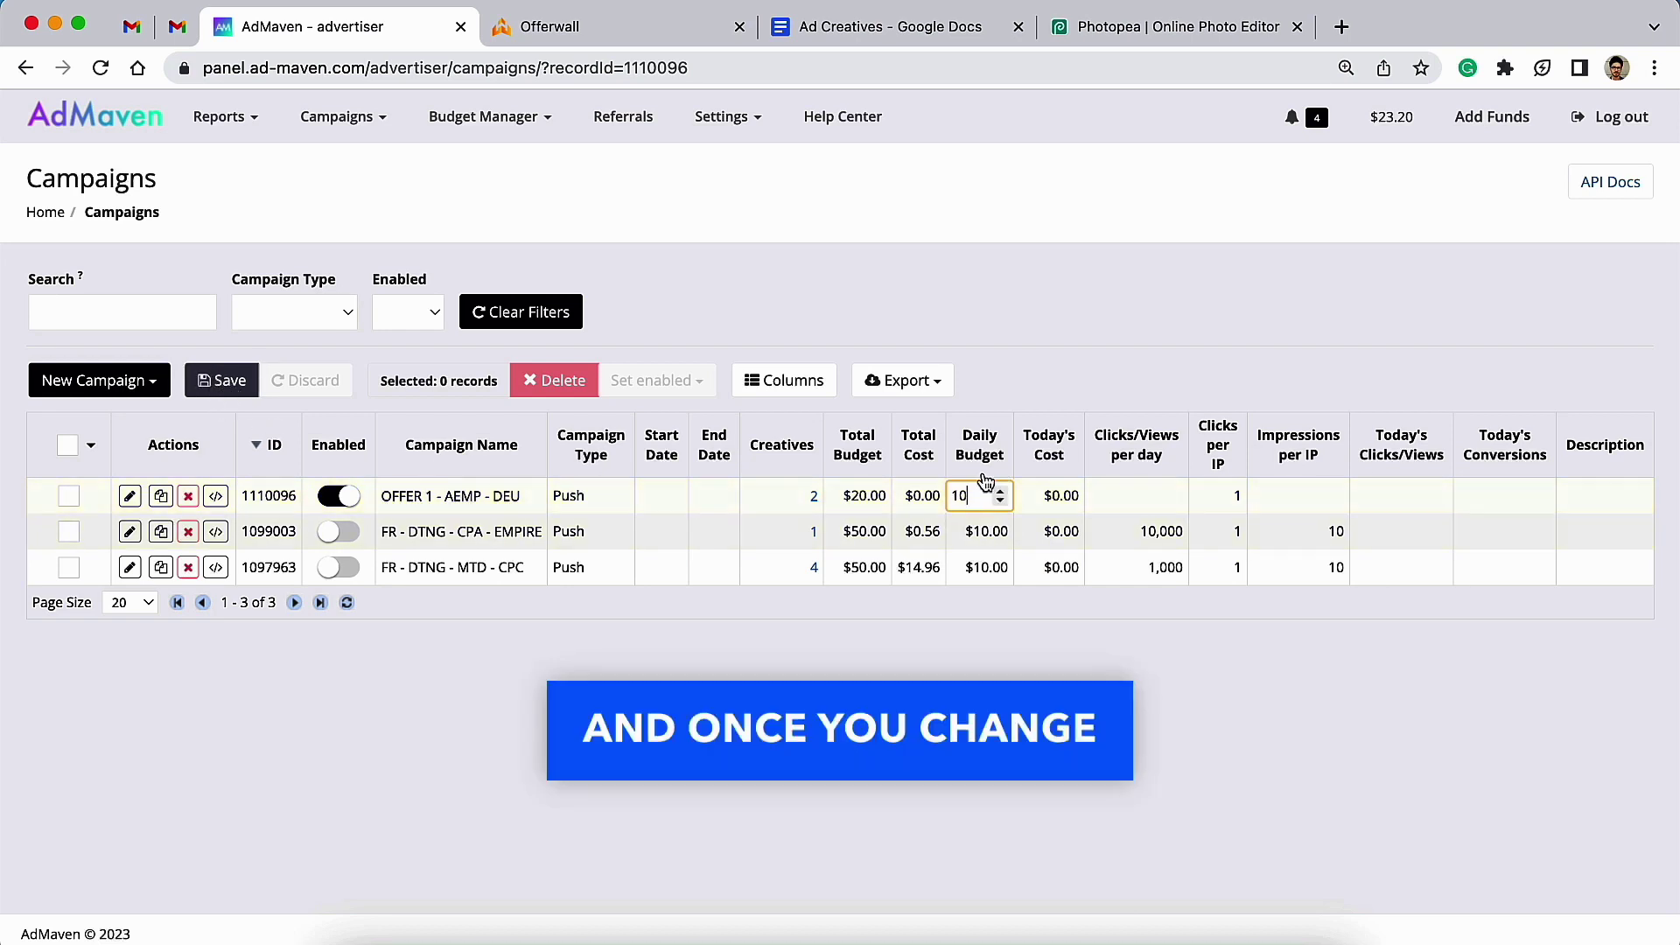
Step: Raise OFFER 1 - AEMP - DEU's daily budget to $15, save it, and open its creatives
key(BackSpace)
text(5)
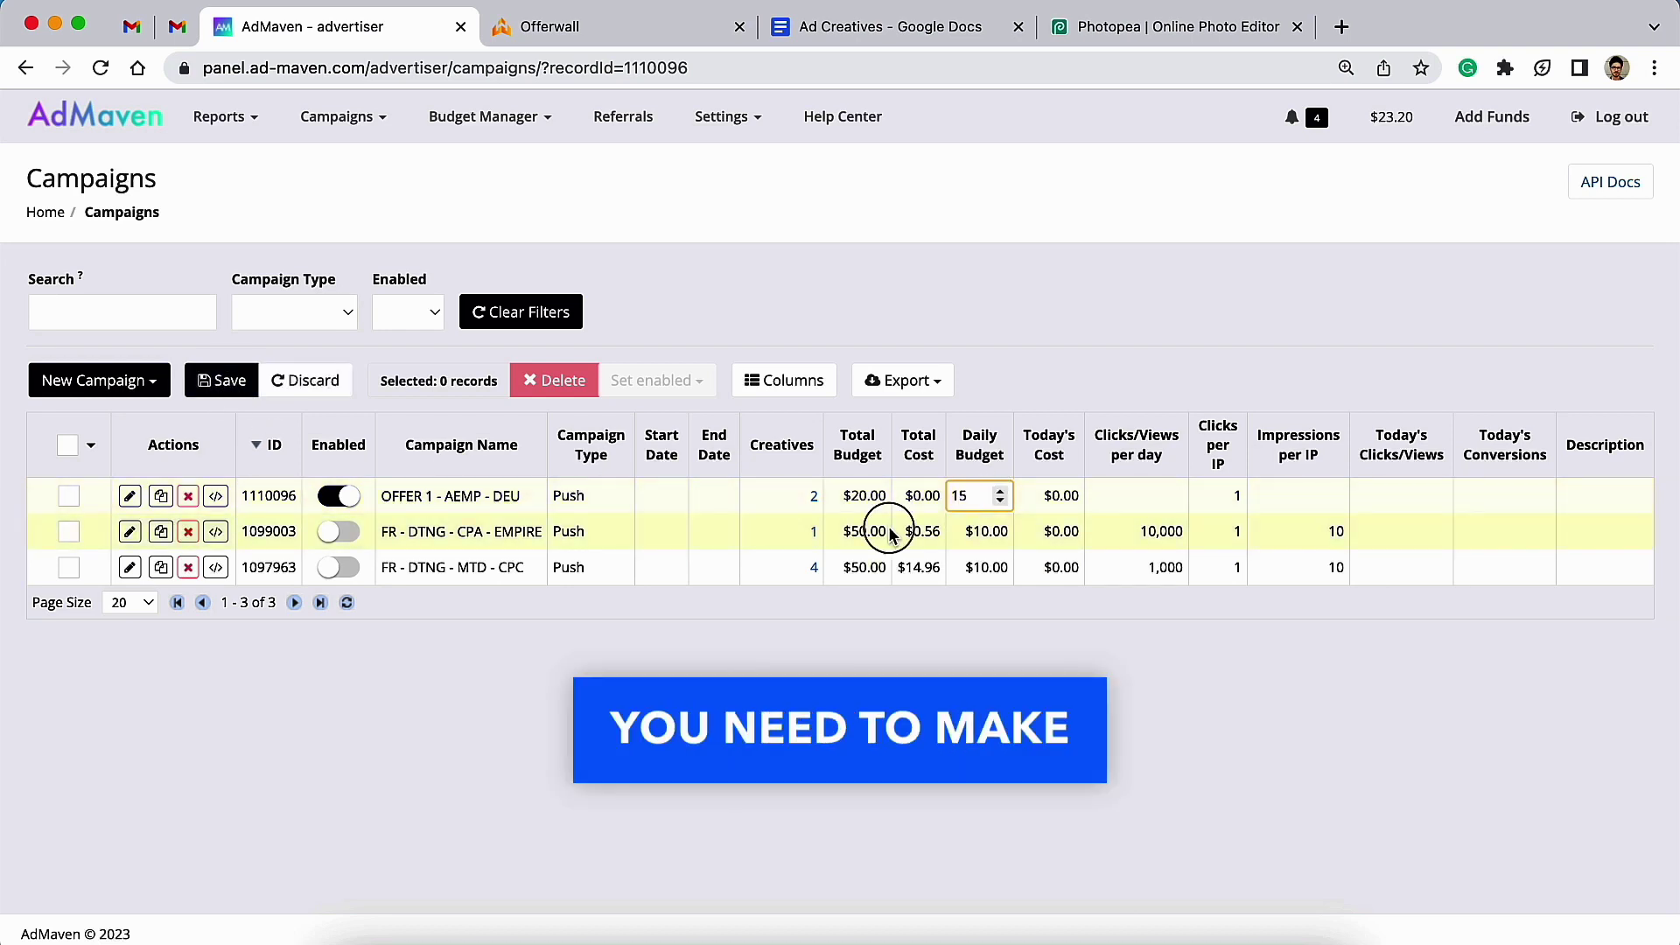
click(858, 531)
click(1069, 674)
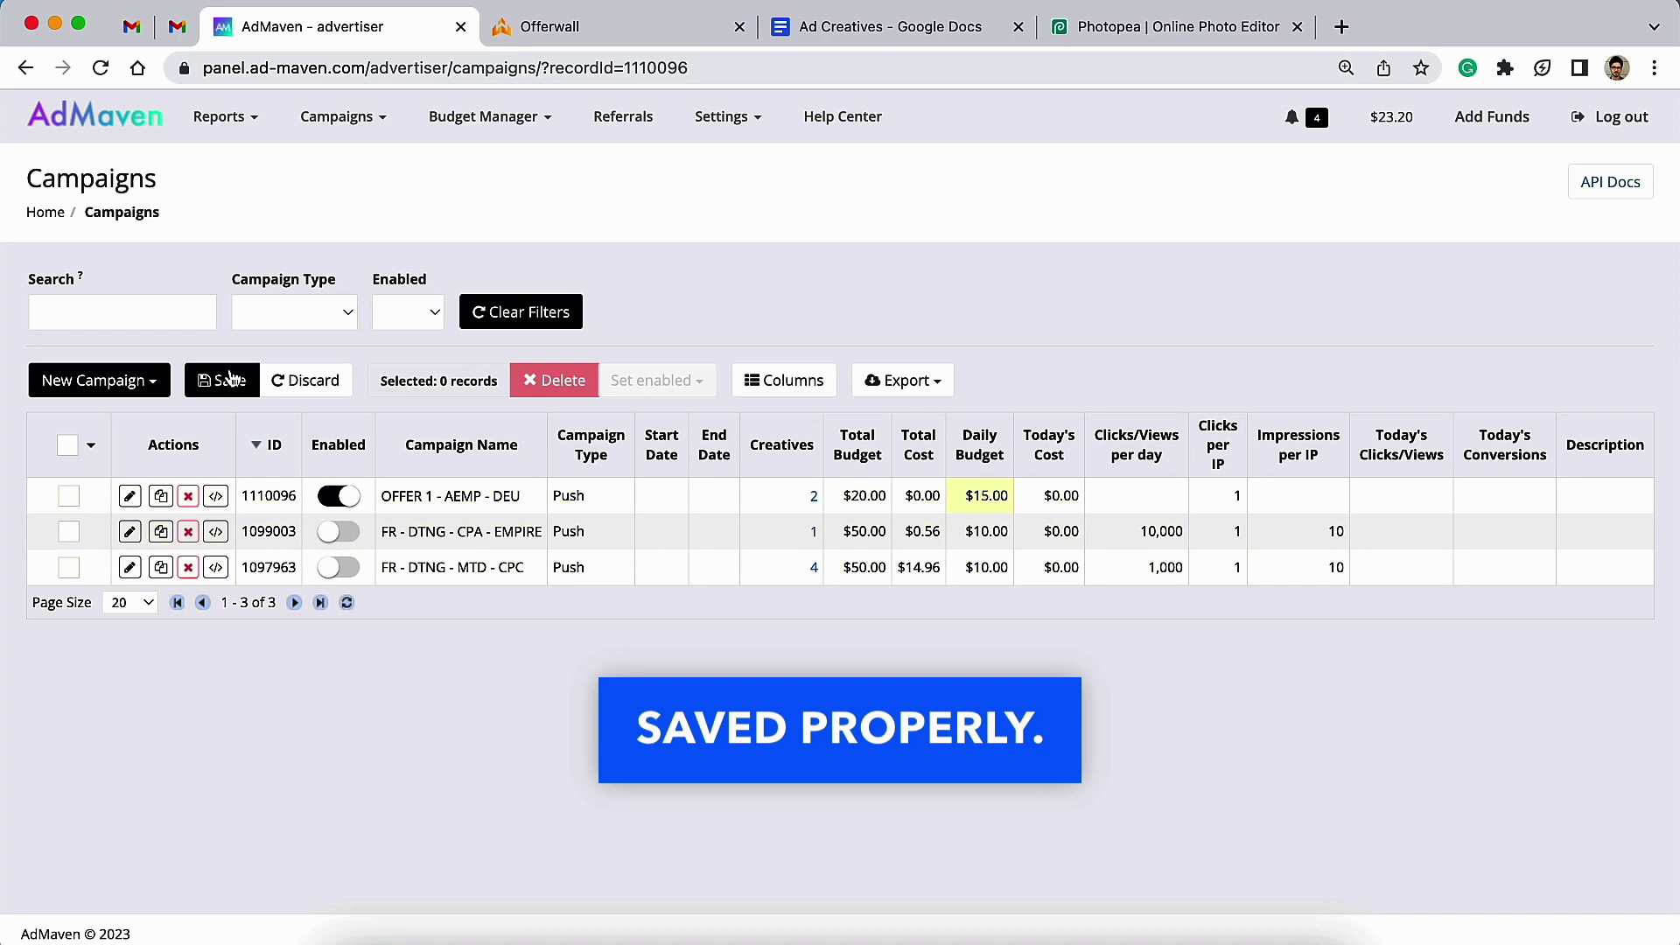
click(228, 383)
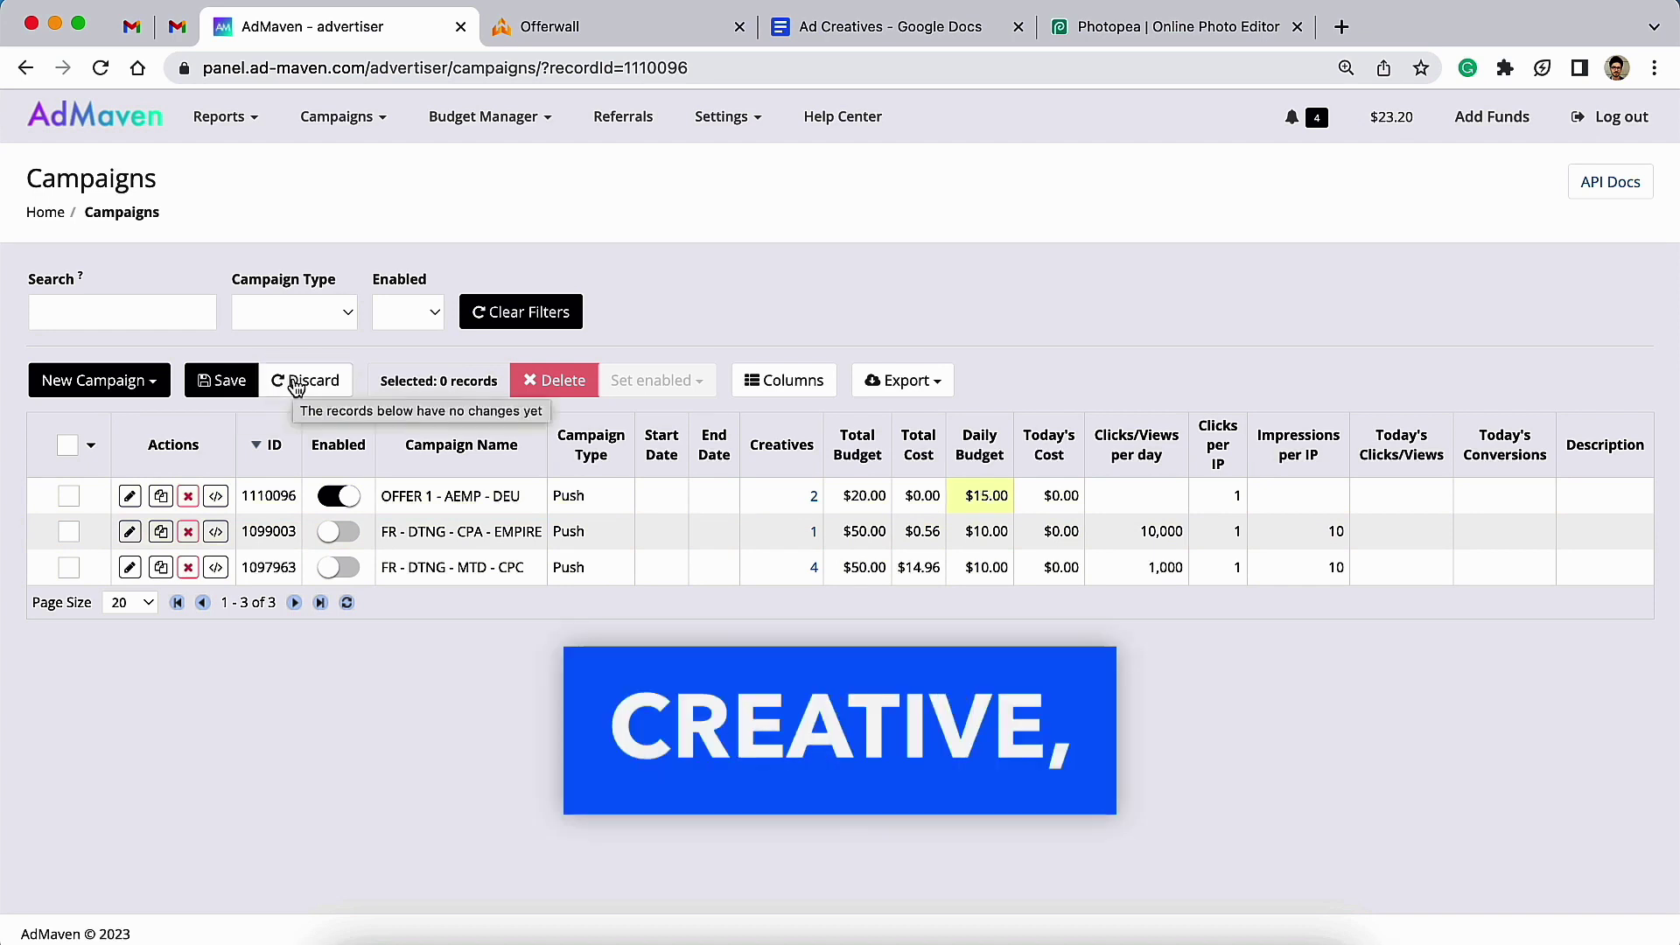
click(223, 381)
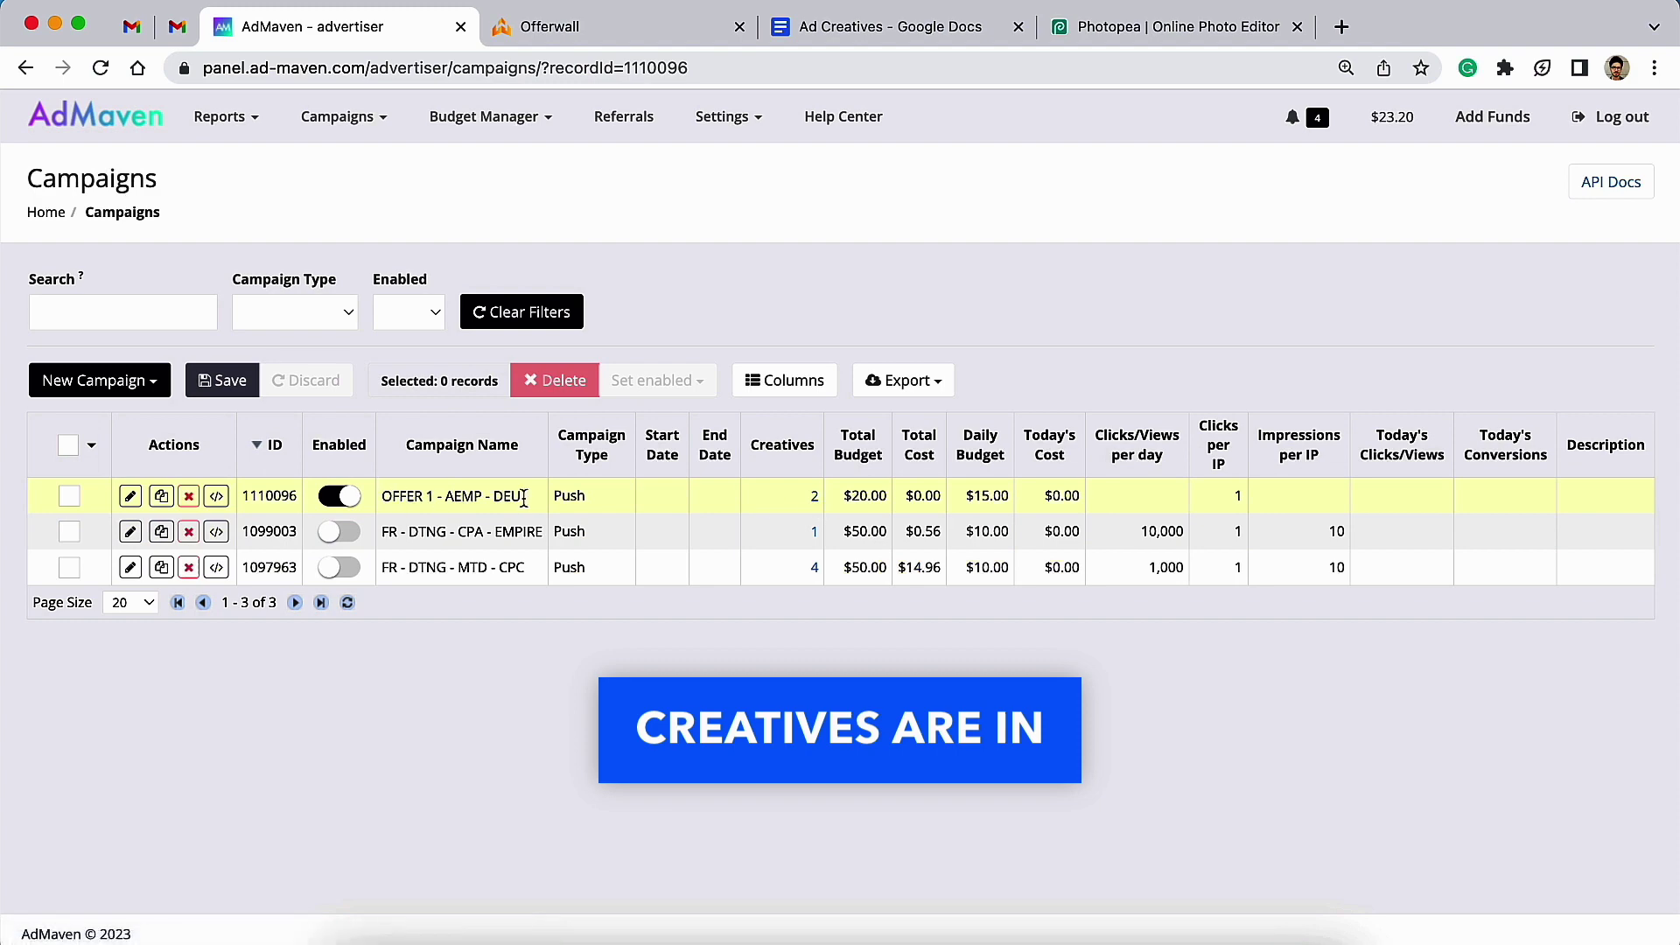
click(813, 497)
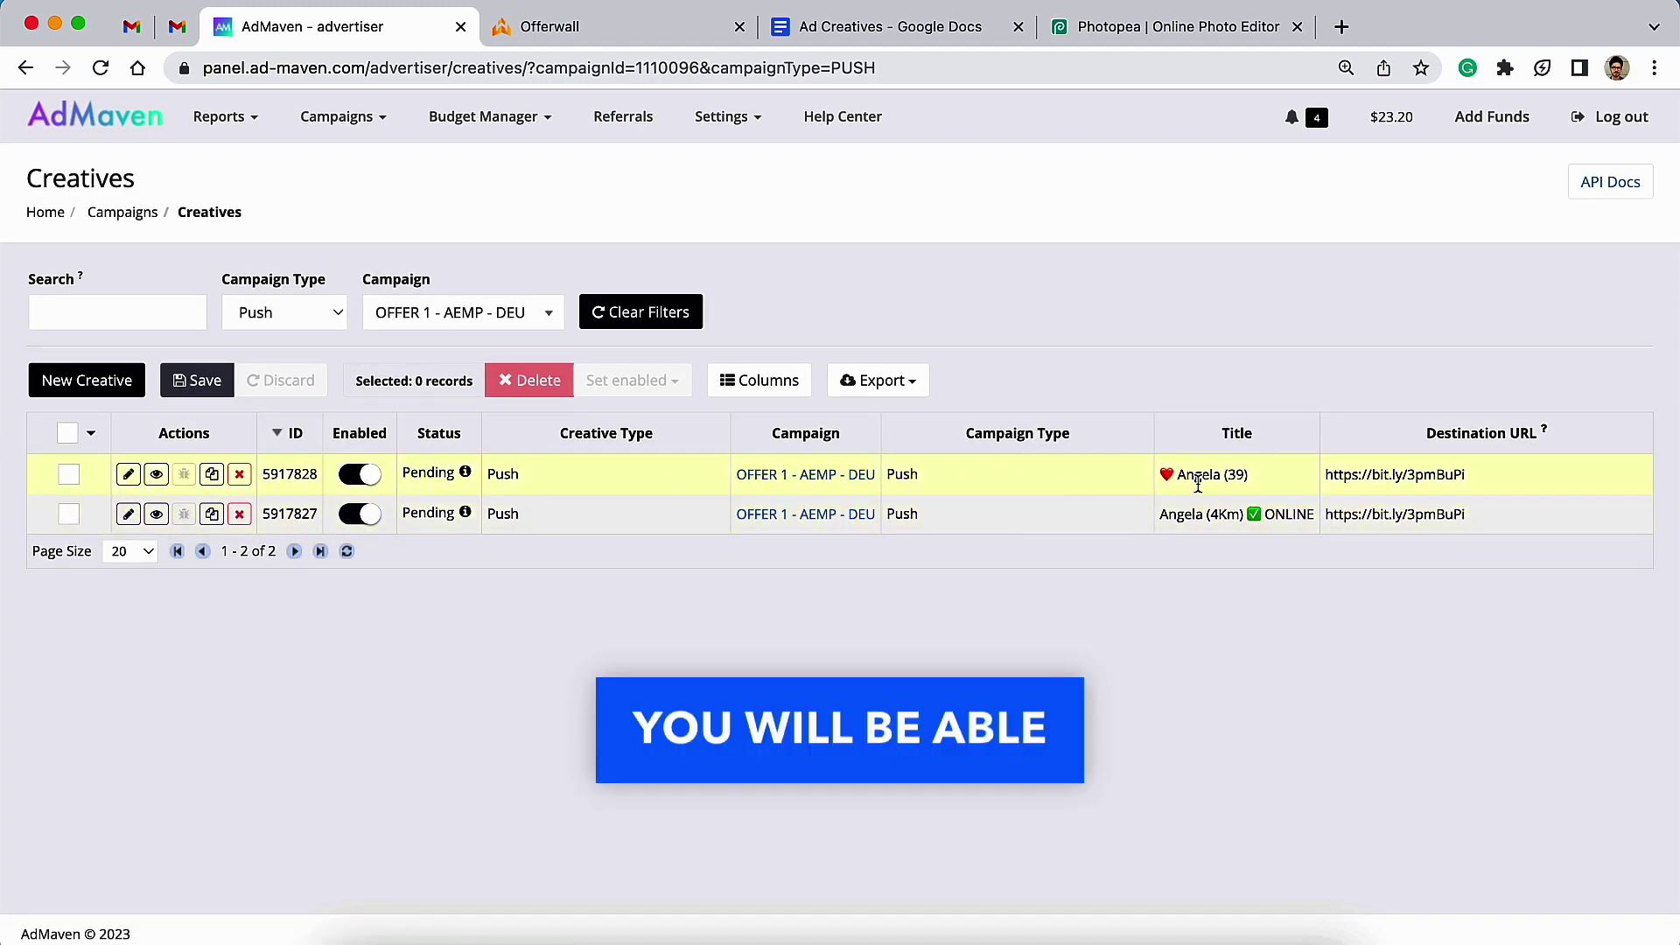
Step: Check the Pending approval details for both push creatives
mouse_move(471, 479)
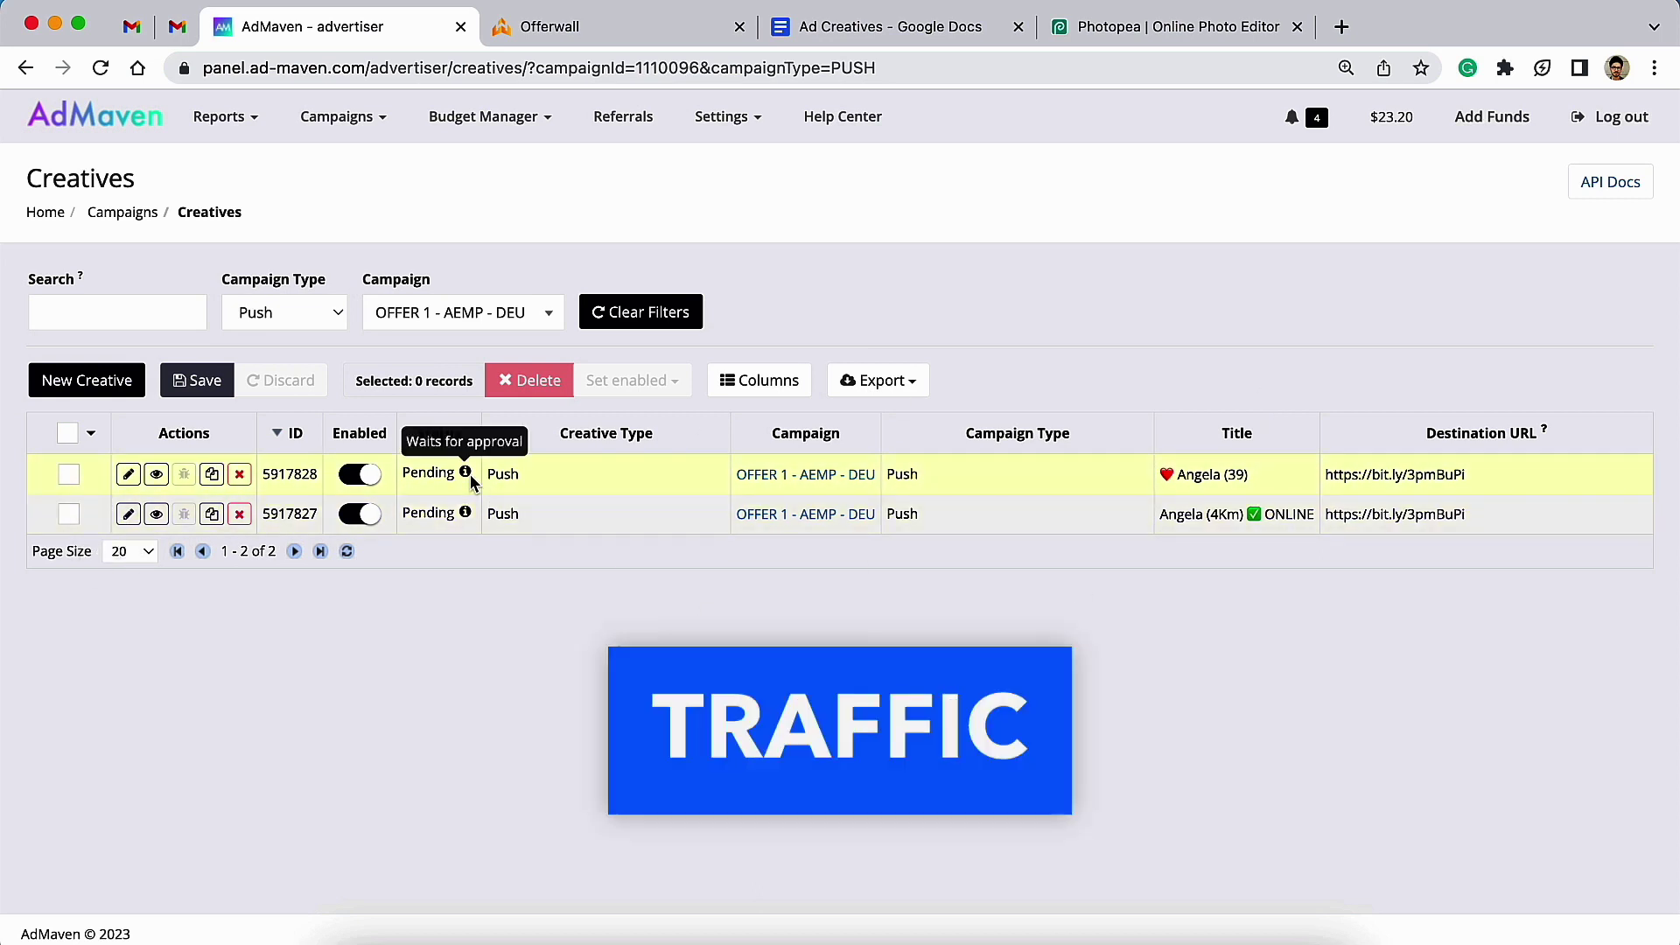
mouse_move(469, 522)
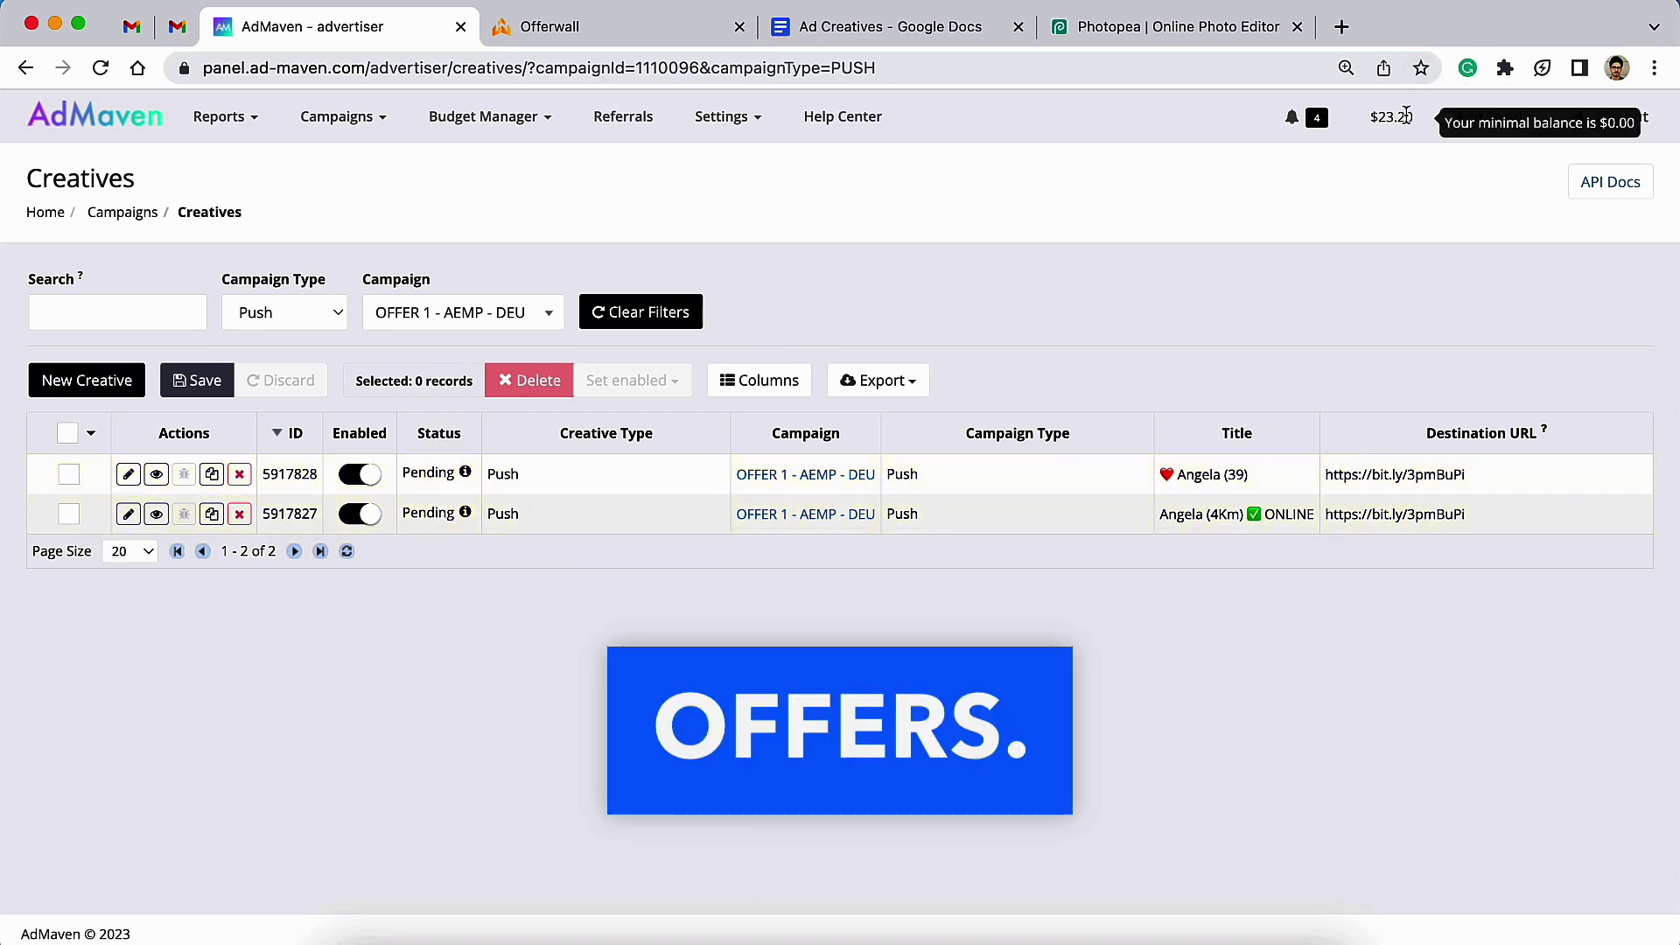